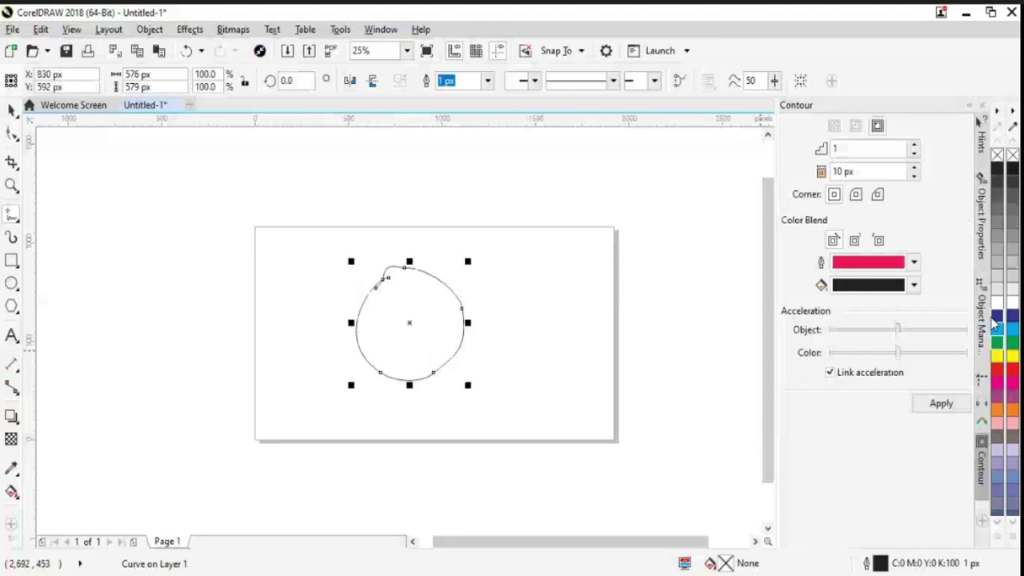
Redraw the undone freehand curve as a closed shape about 440 by 432 px, filled black at the page's upper-left corner.
{"action": "key", "text": "ctrl+z"}
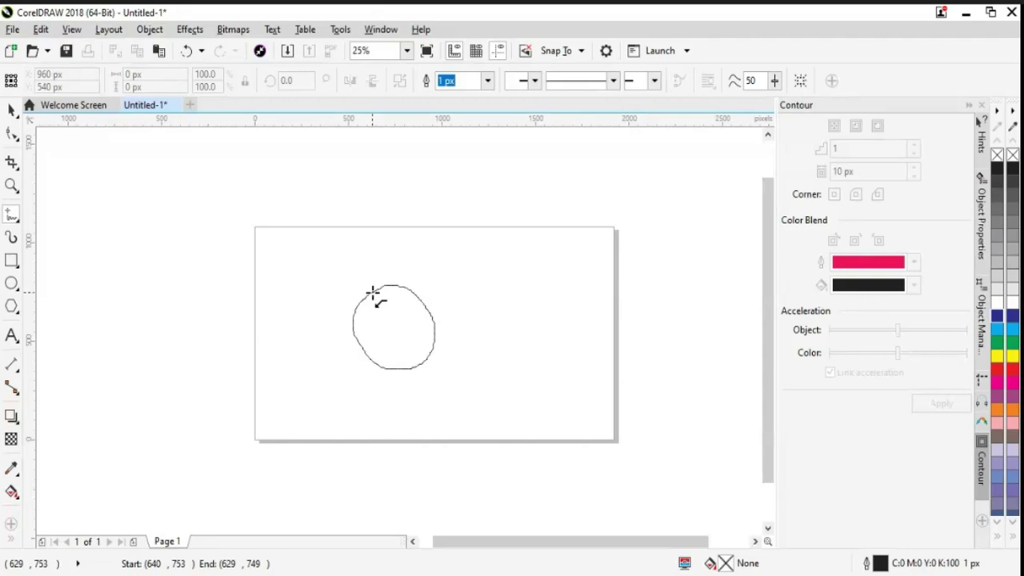
{"action": "left_click_drag", "start_coordinate": [372, 294], "coordinate": [374, 293]}
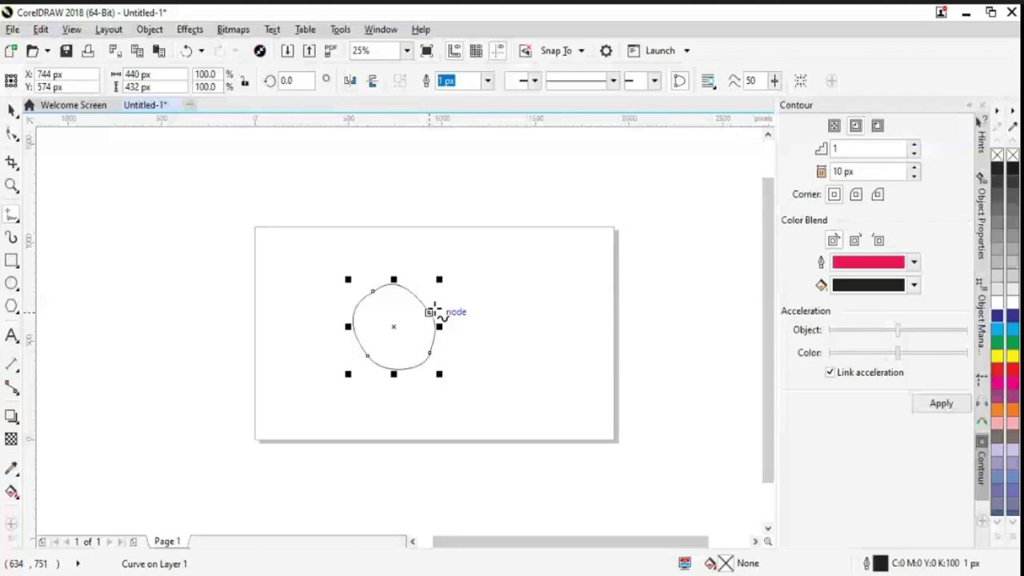
{"action": "key", "text": "ctrl+z"}
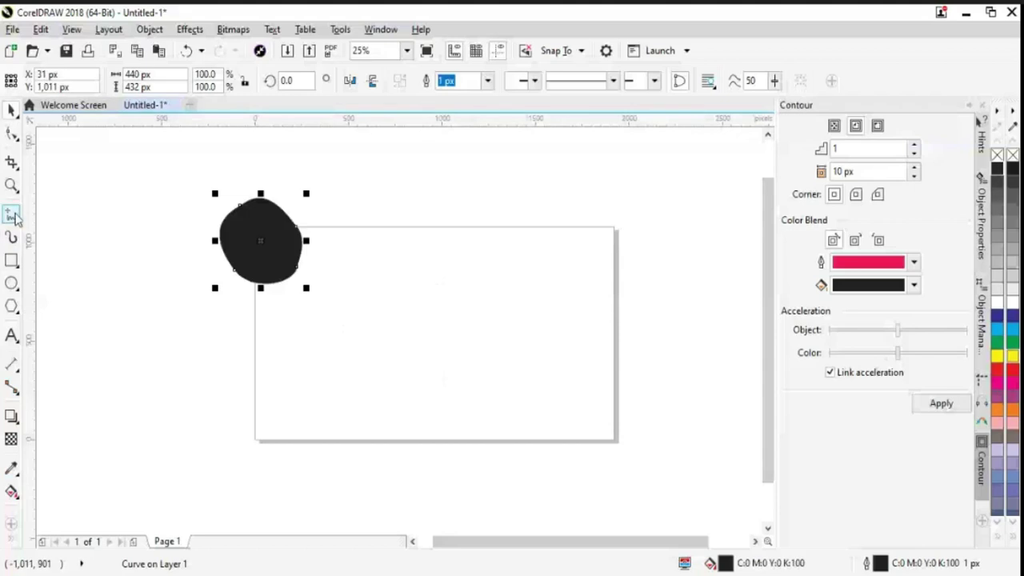
{"action": "left_click", "coordinate": [14, 218]}
{"action": "left_click", "coordinate": [11, 260]}
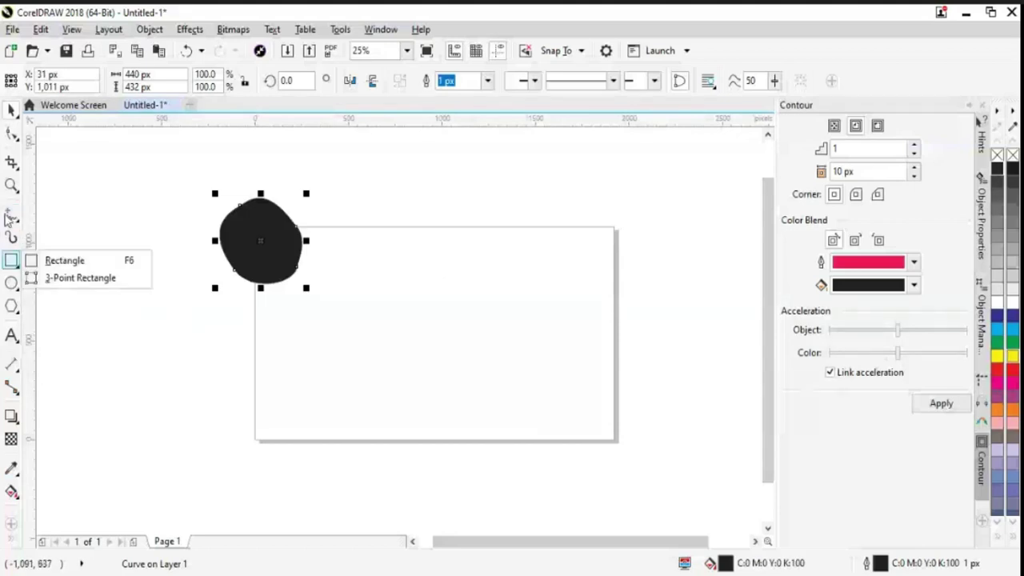
{"action": "left_click", "coordinate": [10, 218]}
{"action": "left_click", "coordinate": [12, 237]}
{"action": "left_click", "coordinate": [18, 260]}
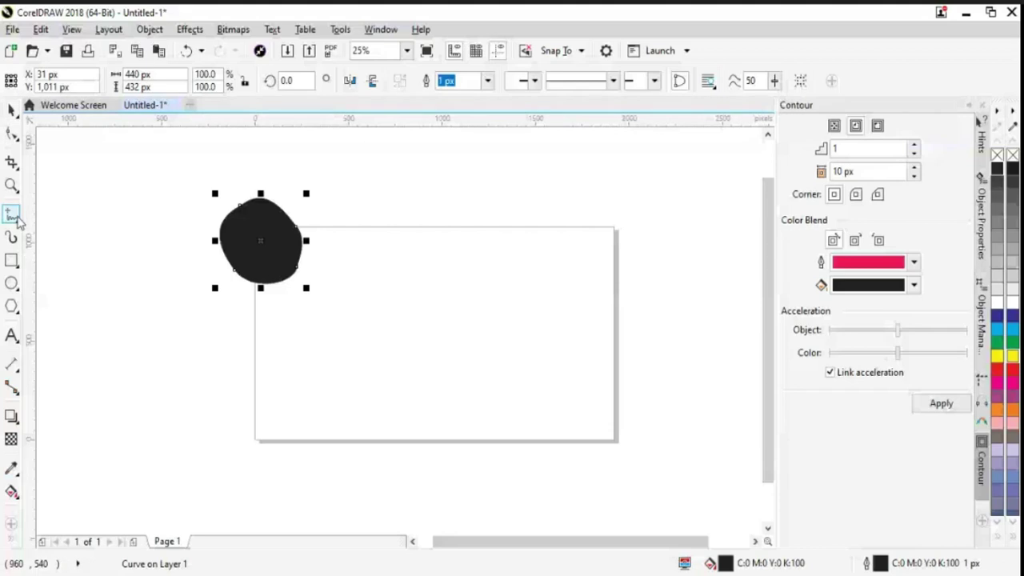
Draw a circle about 558 px wide in the middle of the page with the Smart Drawing tool.
{"action": "left_click", "coordinate": [12, 215]}
{"action": "mouse_move", "coordinate": [406, 284]}
{"action": "left_mouse_down"}
{"action": "mouse_move", "coordinate": [439, 392]}
{"action": "mouse_move", "coordinate": [406, 283]}
{"action": "left_mouse_up"}
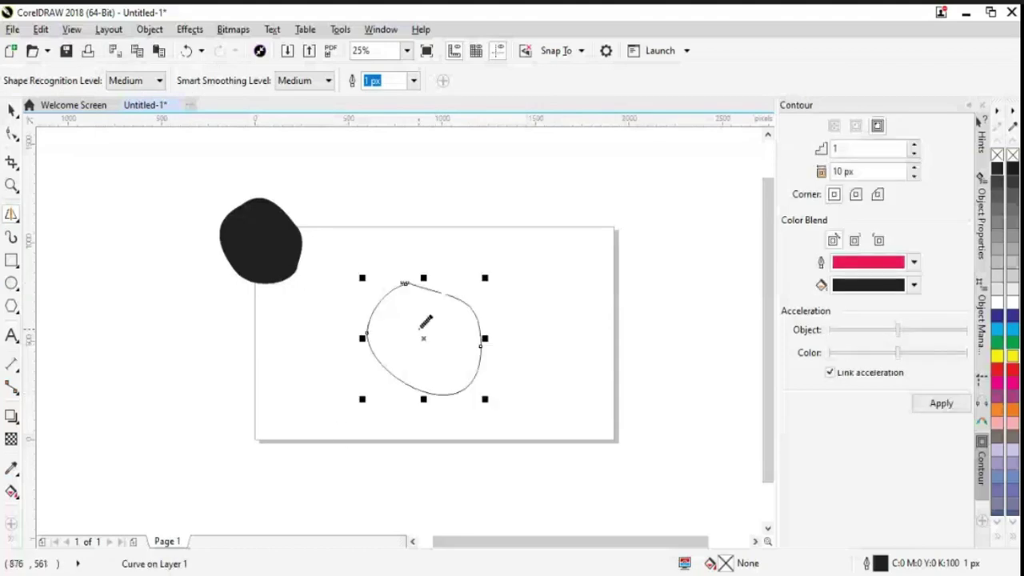
{"action": "key", "text": "ctrl+z"}
{"action": "mouse_move", "coordinate": [424, 278]}
{"action": "left_mouse_down"}
{"action": "mouse_move", "coordinate": [478, 354]}
{"action": "mouse_move", "coordinate": [425, 274]}
{"action": "left_mouse_up"}
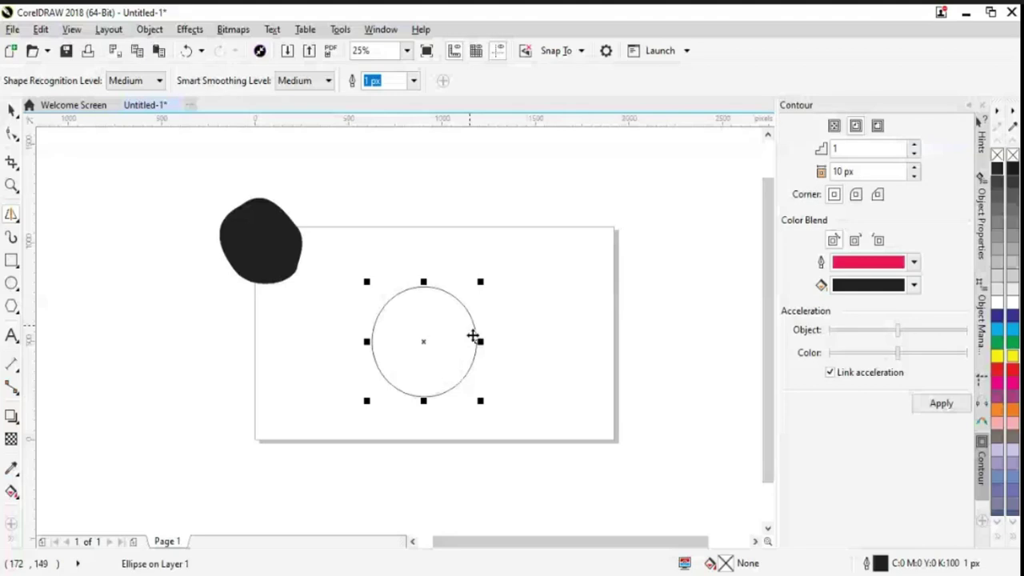
Fill the circle green and move it over the page's upper edge.
{"action": "left_click_drag", "start_coordinate": [473, 336], "coordinate": [463, 304]}
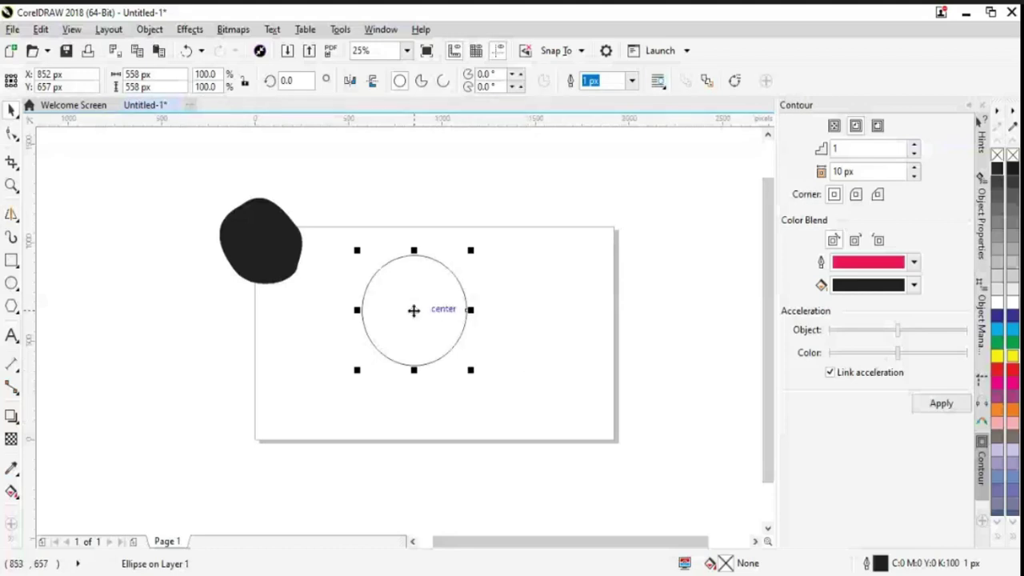
{"action": "left_click_drag", "start_coordinate": [414, 310], "coordinate": [437, 328]}
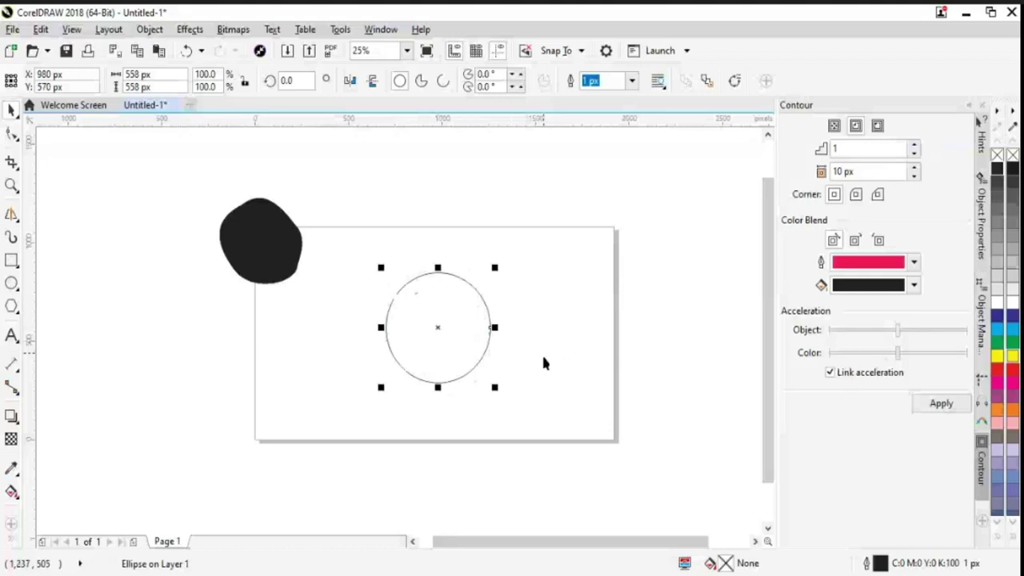
{"action": "left_click", "coordinate": [998, 344]}
{"action": "left_click_drag", "start_coordinate": [459, 336], "coordinate": [431, 232]}
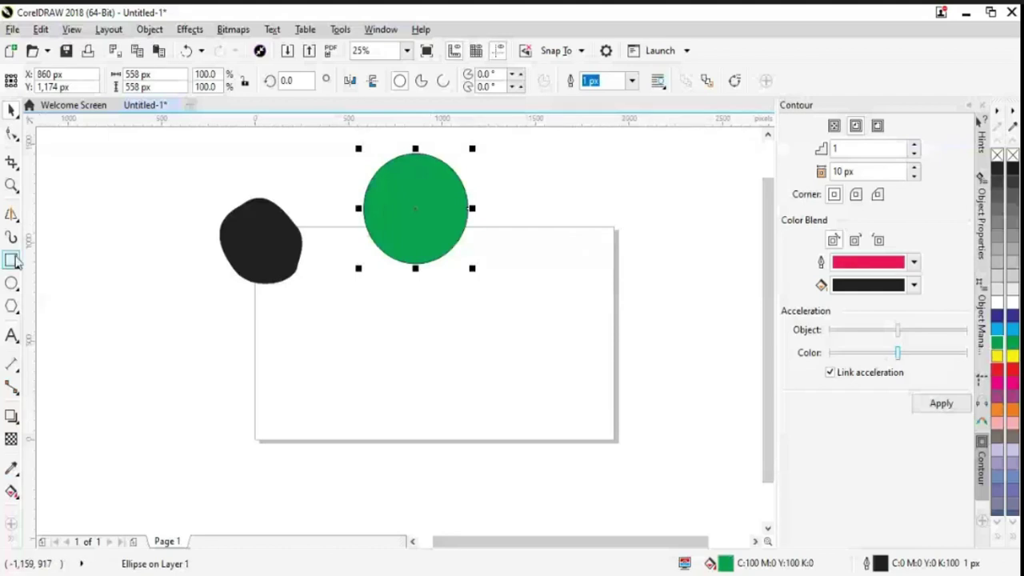
Draw a parallelogram about 1,088 by 424 px below the green circle with the Smart Drawing tool.
{"action": "left_click", "coordinate": [11, 214]}
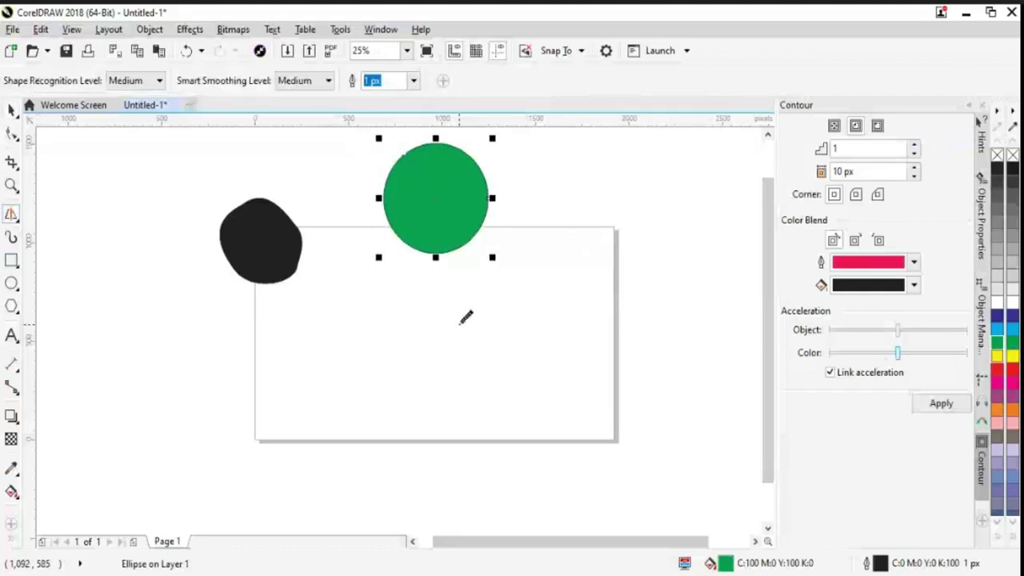
{"action": "mouse_move", "coordinate": [375, 325]}
{"action": "left_mouse_down"}
{"action": "mouse_move", "coordinate": [521, 310]}
{"action": "mouse_move", "coordinate": [492, 357]}
{"action": "mouse_move", "coordinate": [321, 401]}
{"action": "mouse_move", "coordinate": [375, 324]}
{"action": "left_mouse_up"}
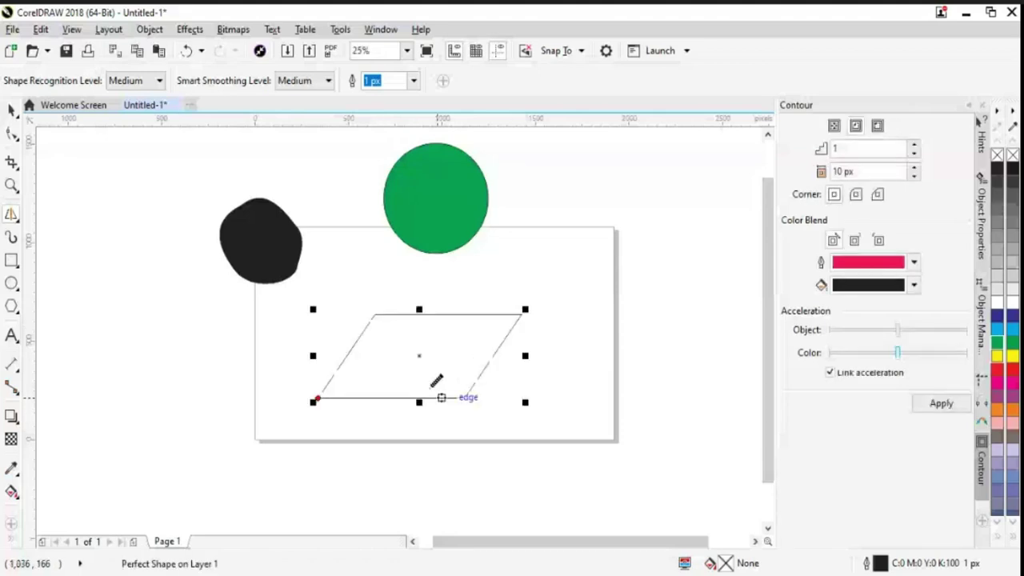
{"action": "key", "text": "space"}
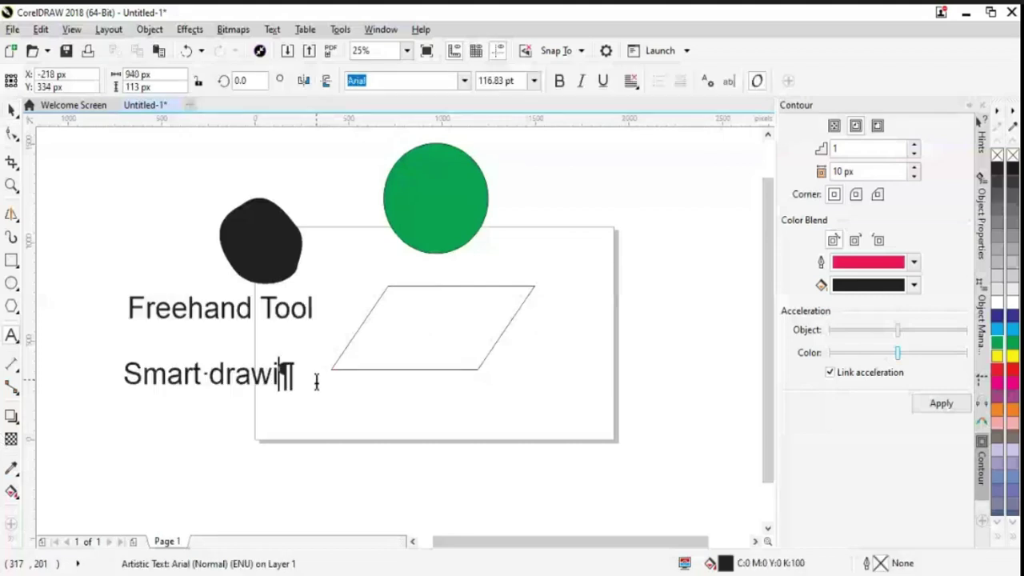
Complete the text label "Smart drawing tool" and place it directly beneath the "Freehand Tool" label.
{"action": "type", "text": "ng tool"}
{"action": "left_click", "coordinate": [11, 109]}
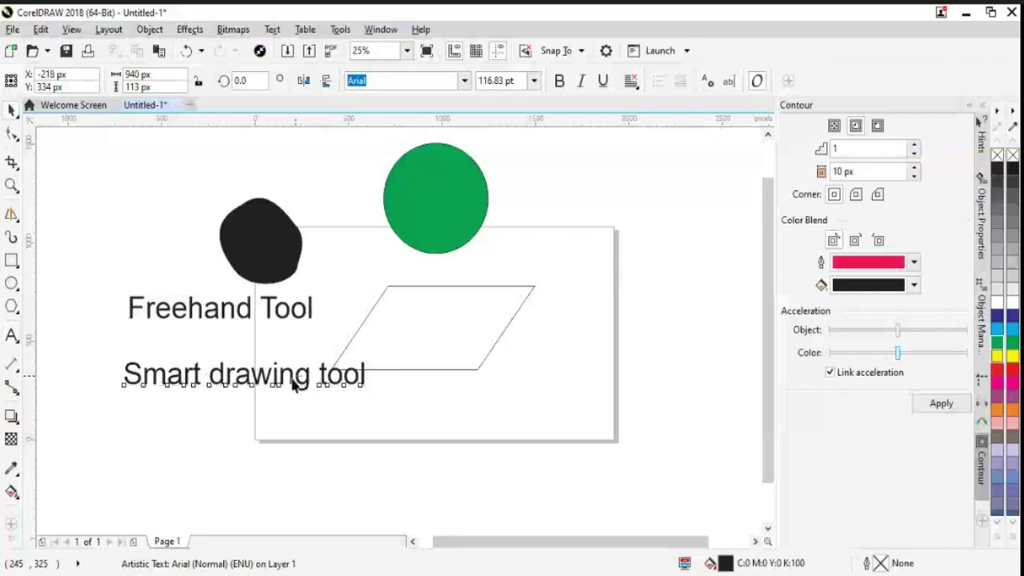
{"action": "left_click", "coordinate": [256, 384]}
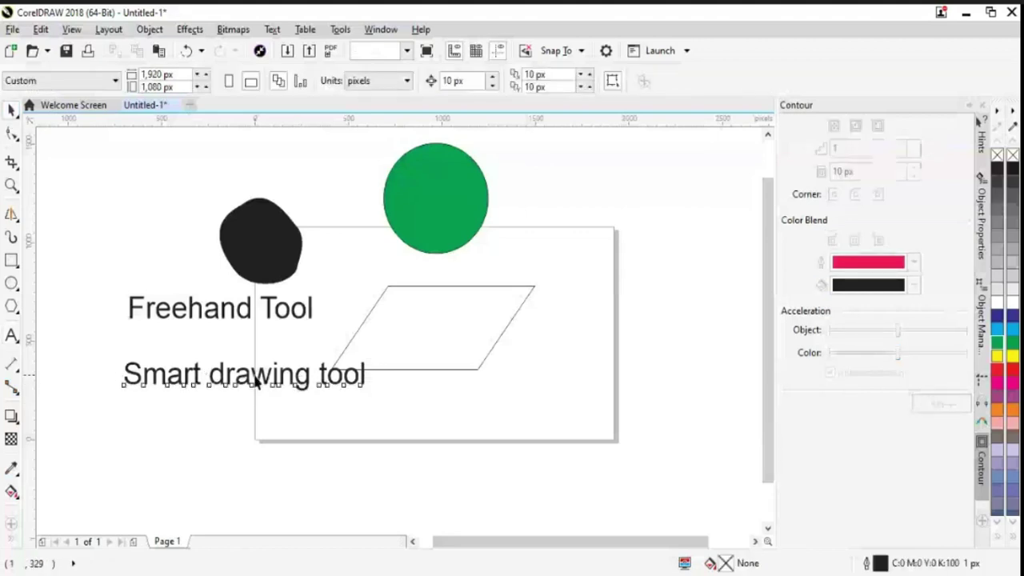
{"action": "left_click_drag", "start_coordinate": [256, 384], "coordinate": [164, 404]}
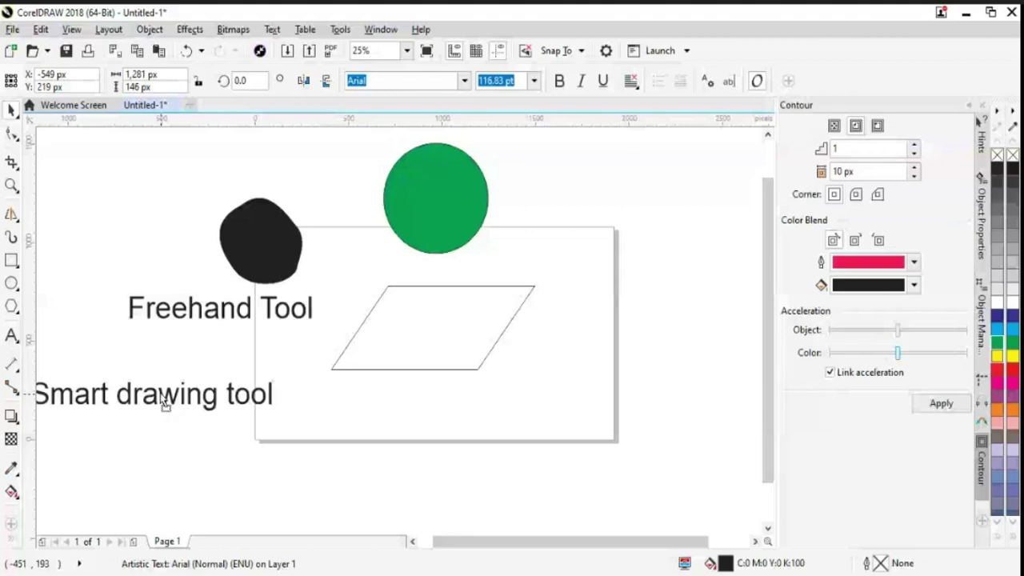
{"action": "left_click_drag", "start_coordinate": [164, 404], "coordinate": [206, 352]}
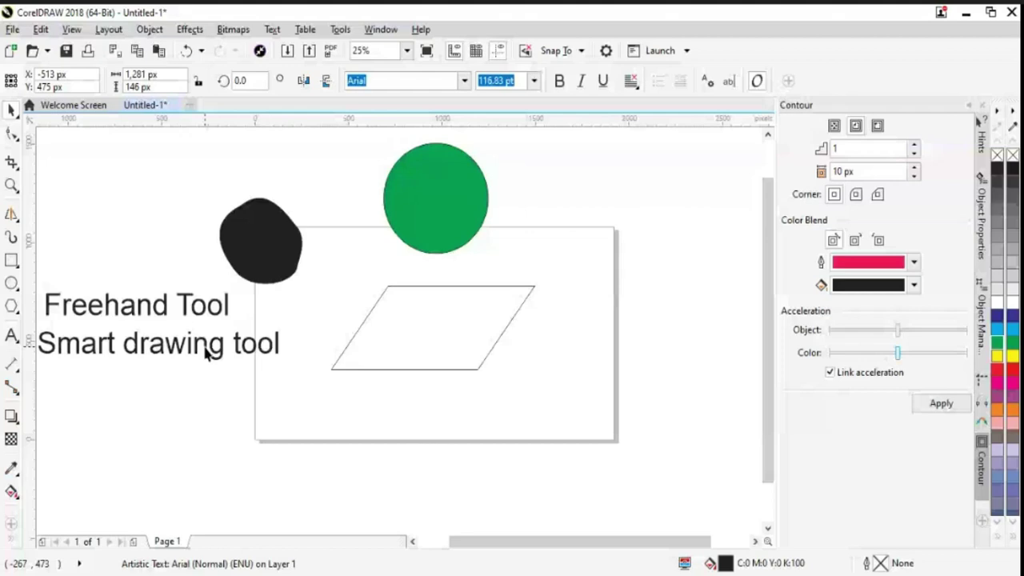
Fill the parallelogram orange and move it beside the green circle at the page's upper-right corner.
{"action": "left_click_drag", "start_coordinate": [484, 365], "coordinate": [506, 343]}
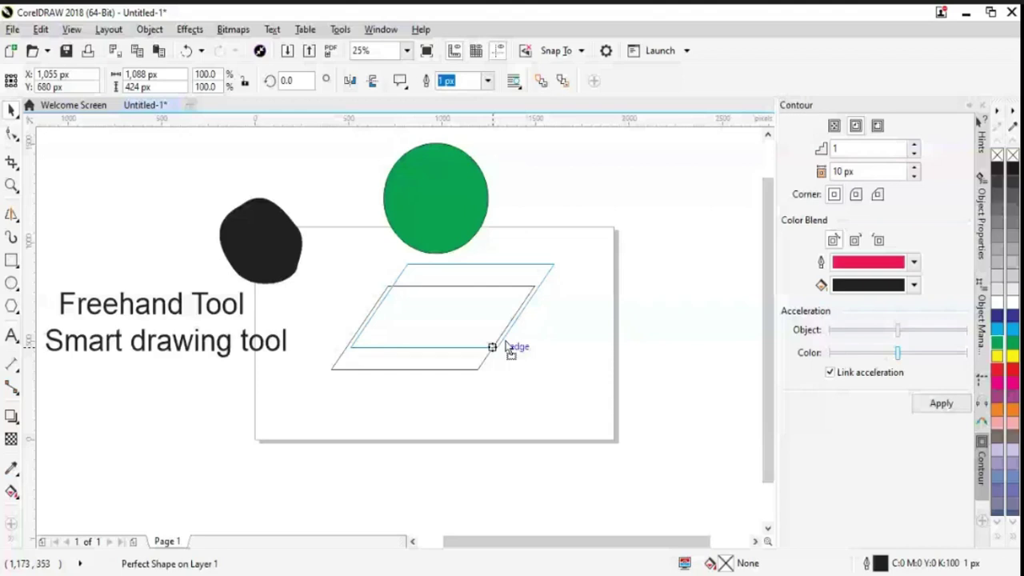
{"action": "left_click_drag", "start_coordinate": [510, 353], "coordinate": [556, 254]}
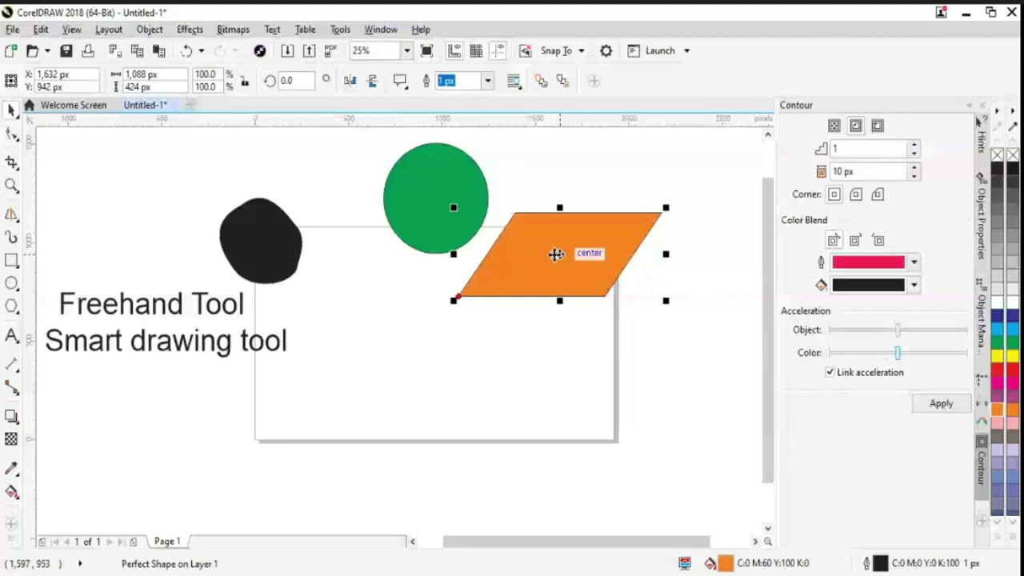
{"action": "left_click_drag", "start_coordinate": [556, 254], "coordinate": [580, 197]}
Draw a rectangle about 932 by 460 px with the Smart Drawing tool and fill it with muted purple.
{"action": "left_click", "coordinate": [13, 216]}
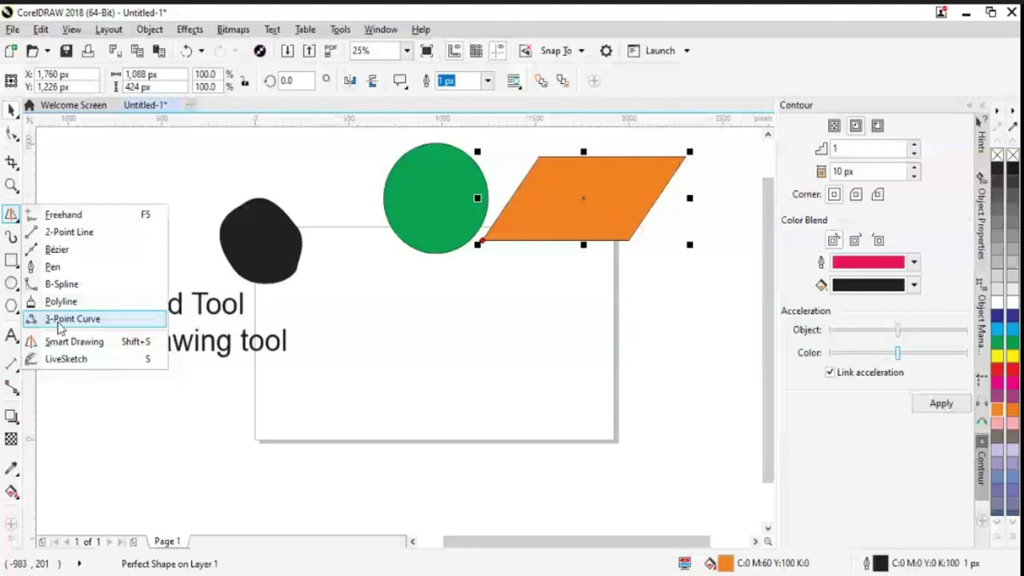
{"action": "left_click", "coordinate": [74, 341]}
{"action": "mouse_move", "coordinate": [368, 307]}
{"action": "left_mouse_down"}
{"action": "mouse_move", "coordinate": [505, 375]}
{"action": "mouse_move", "coordinate": [370, 308]}
{"action": "left_mouse_up"}
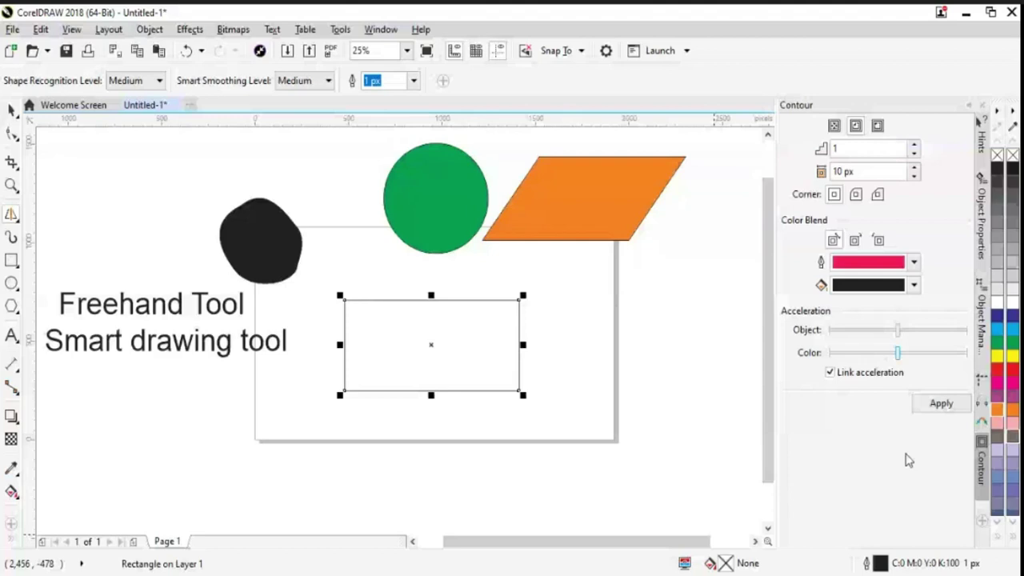
{"action": "left_click_drag", "start_coordinate": [997, 463], "coordinate": [473, 356]}
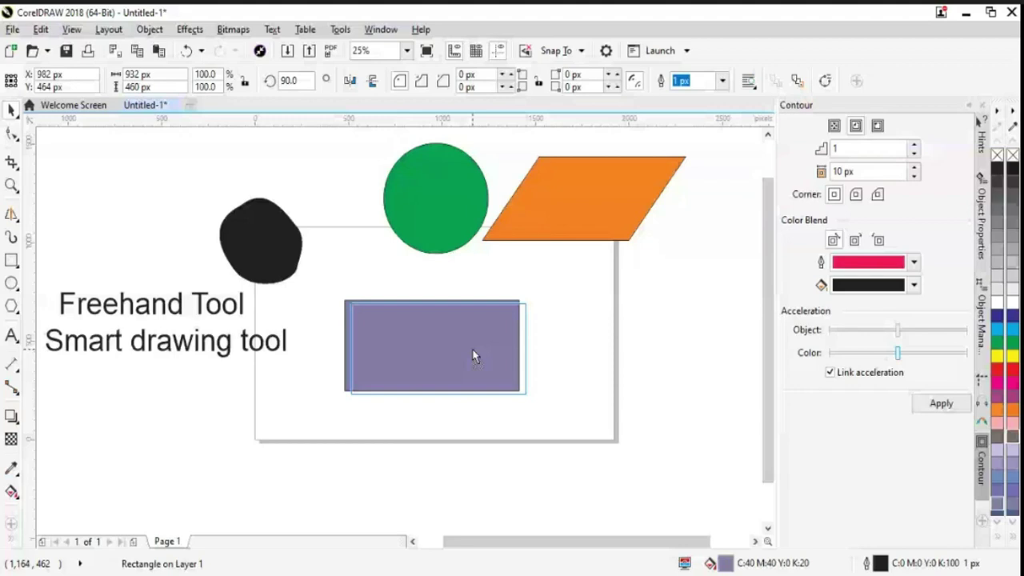
Add a slate-blue rectangle about 932 px wide beneath the purple one and stretch its height to about 436 px.
{"action": "left_click_drag", "start_coordinate": [472, 356], "coordinate": [524, 453]}
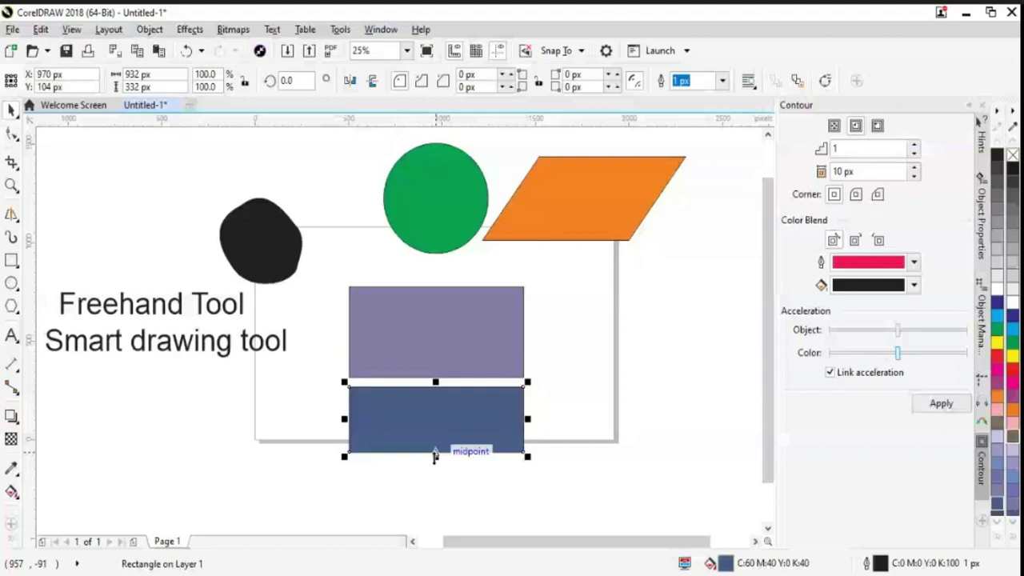
{"action": "left_click_drag", "start_coordinate": [435, 456], "coordinate": [435, 477]}
Undo the latest changes to the blue rectangle and redo them.
{"action": "left_click", "coordinate": [12, 214]}
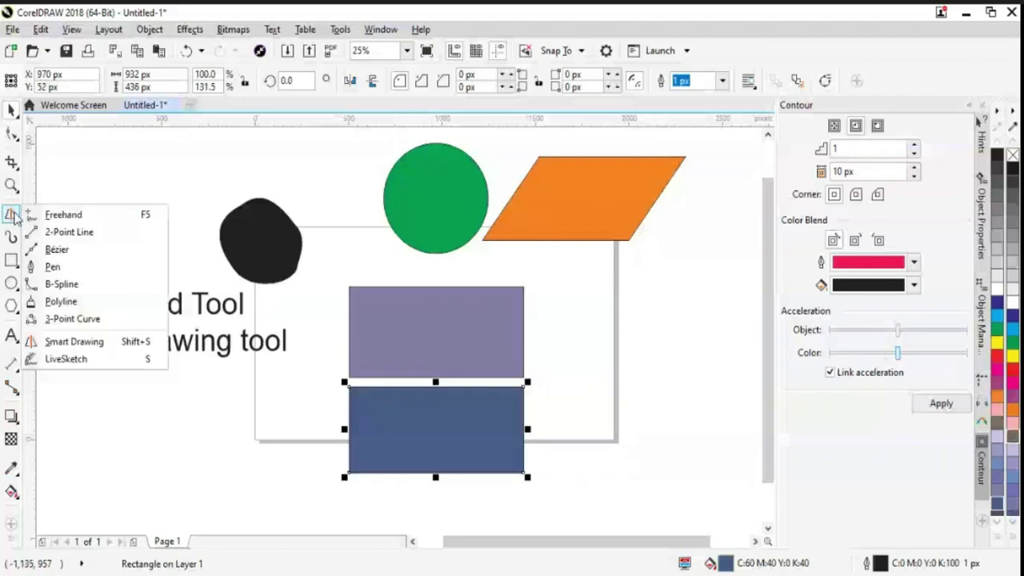
{"action": "key", "text": "ctrl+z"}
{"action": "key", "text": "ctrl+z"}
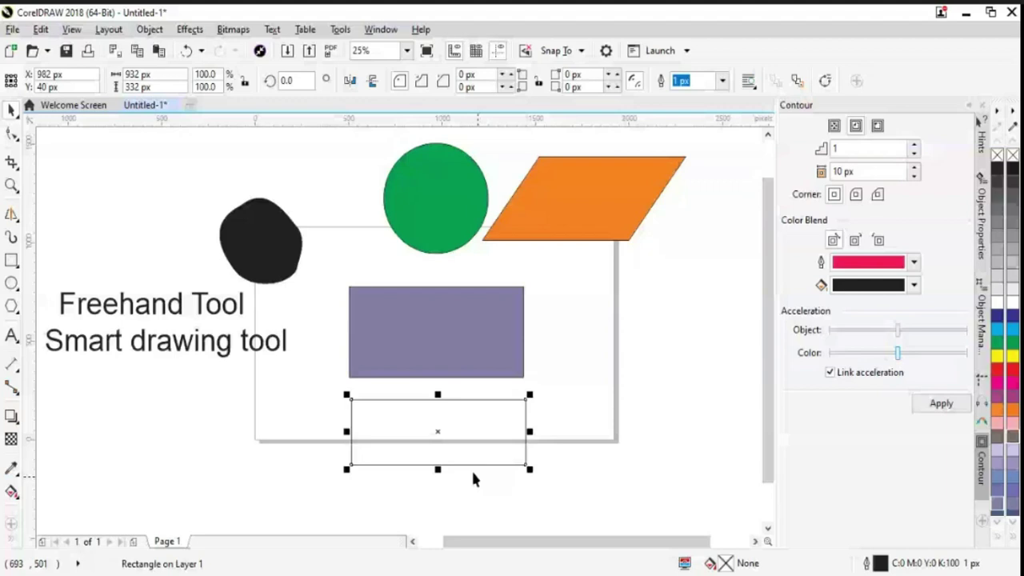
{"action": "key", "text": "ctrl+shift+z"}
{"action": "key", "text": "ctrl+shift+z"}
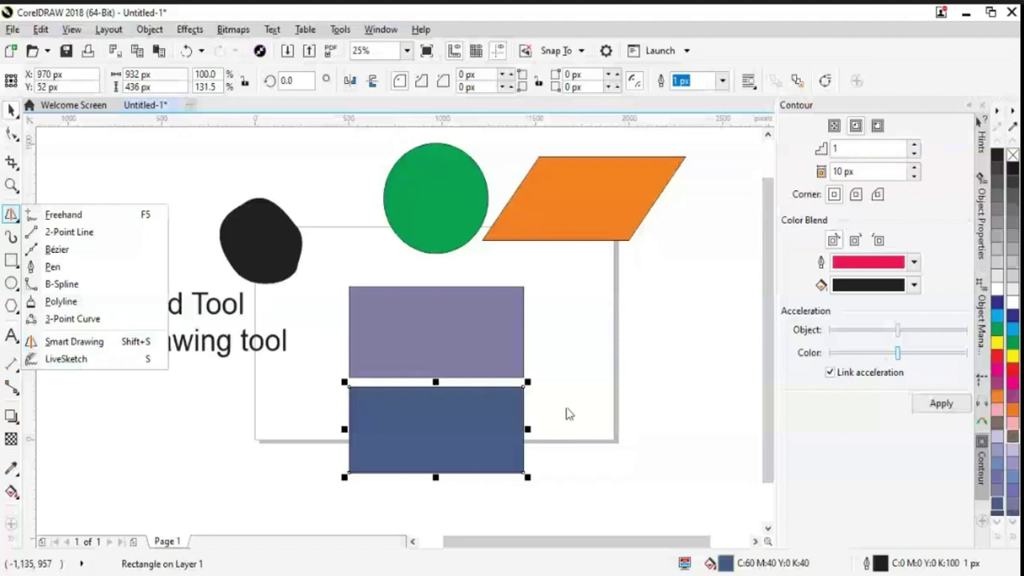
{"action": "left_click", "coordinate": [409, 439]}
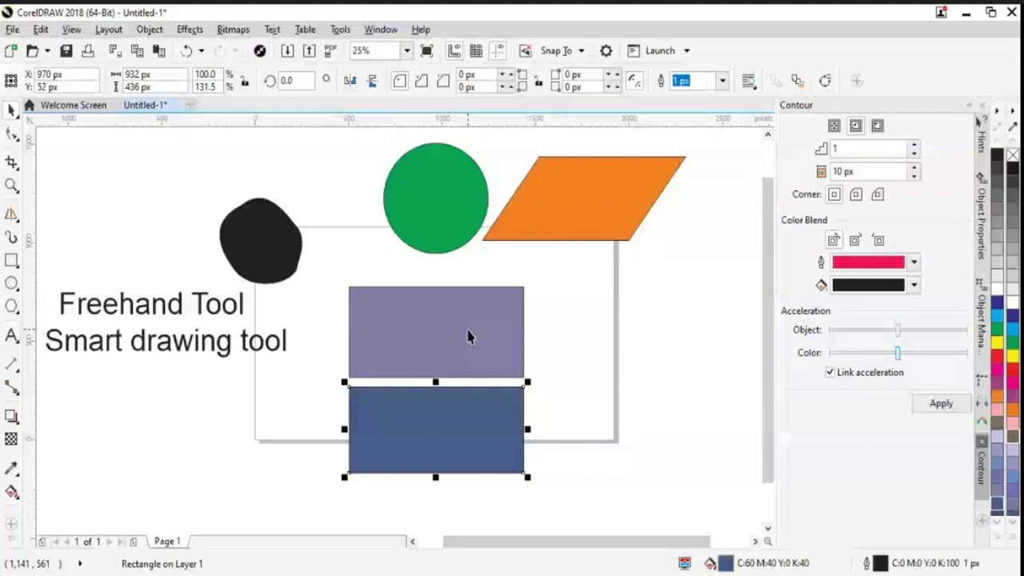
Move the green circle beyond the page's right edge and place a second green circle about 680 px wide next to it.
{"action": "left_click_drag", "start_coordinate": [453, 225], "coordinate": [610, 393]}
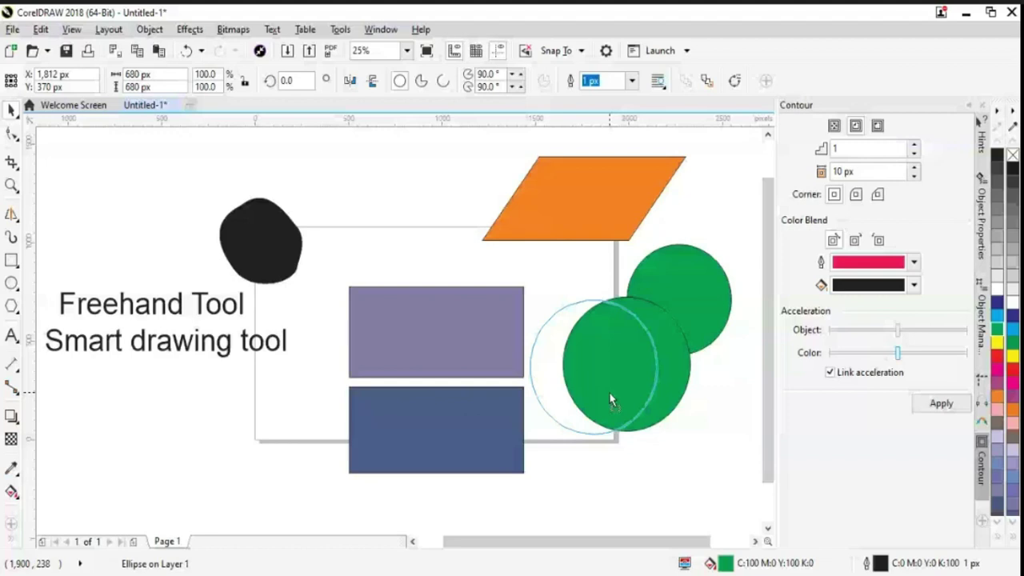
{"action": "left_click_drag", "start_coordinate": [610, 393], "coordinate": [609, 393]}
{"action": "key", "text": "Escape"}
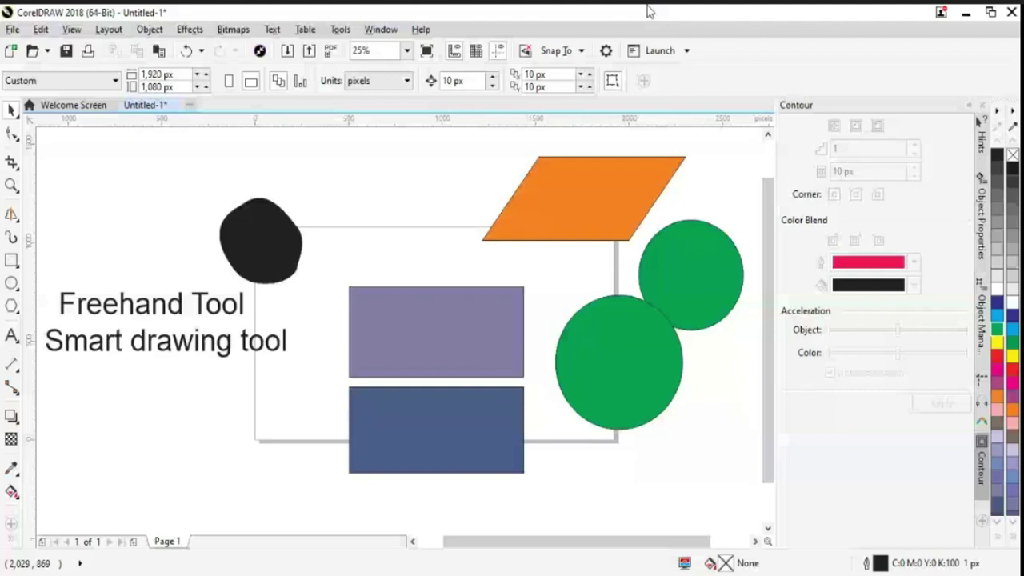
Move the purple and blue rectangles up into the page and delete the black freehand shape.
{"action": "left_click_drag", "start_coordinate": [439, 339], "coordinate": [436, 400]}
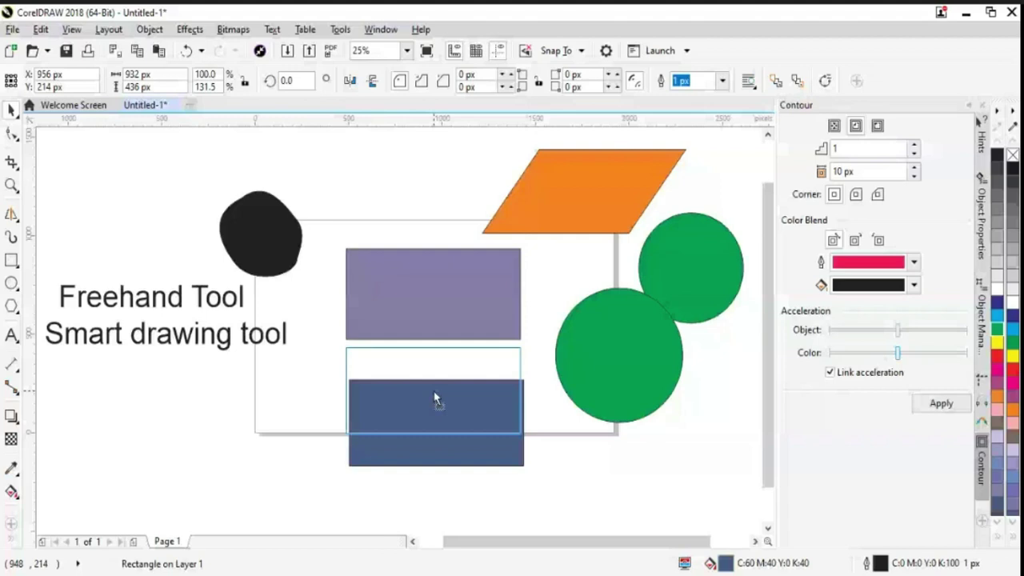
{"action": "left_click_drag", "start_coordinate": [436, 400], "coordinate": [437, 398]}
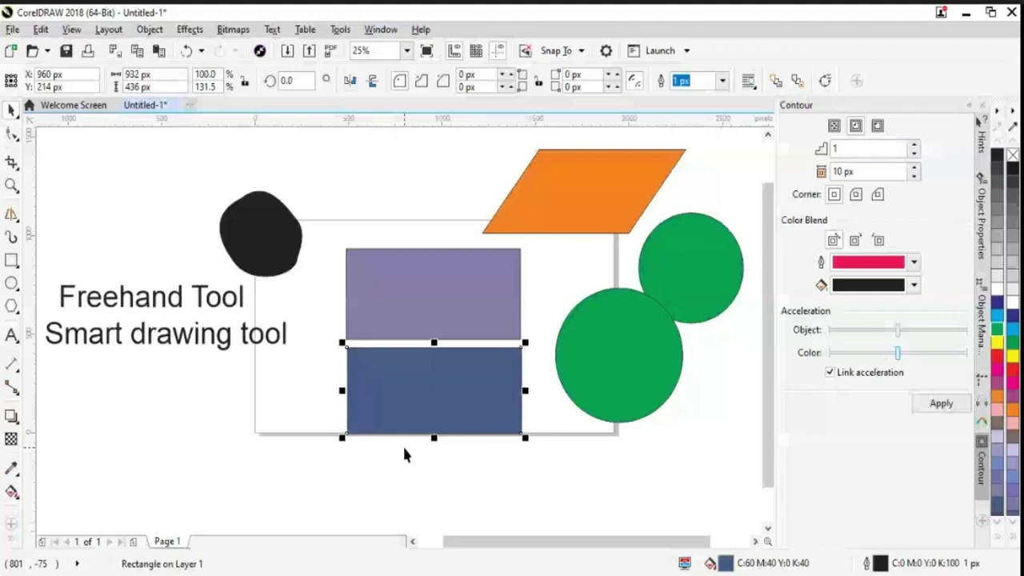
{"action": "left_click", "coordinate": [248, 256]}
{"action": "key", "text": "Delete"}
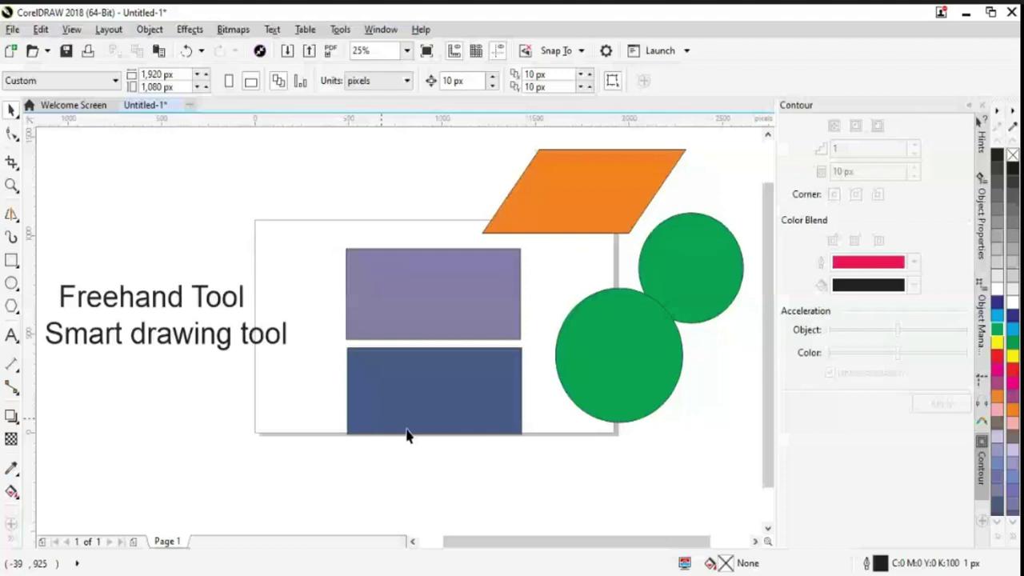
Move the smaller green circle onto the larger circle's upper edge and recolour it purple (C:20 M:80 Y:0 K:20).
{"action": "scroll", "coordinate": [92, 298], "scroll_direction": "up", "scroll_amount": 1}
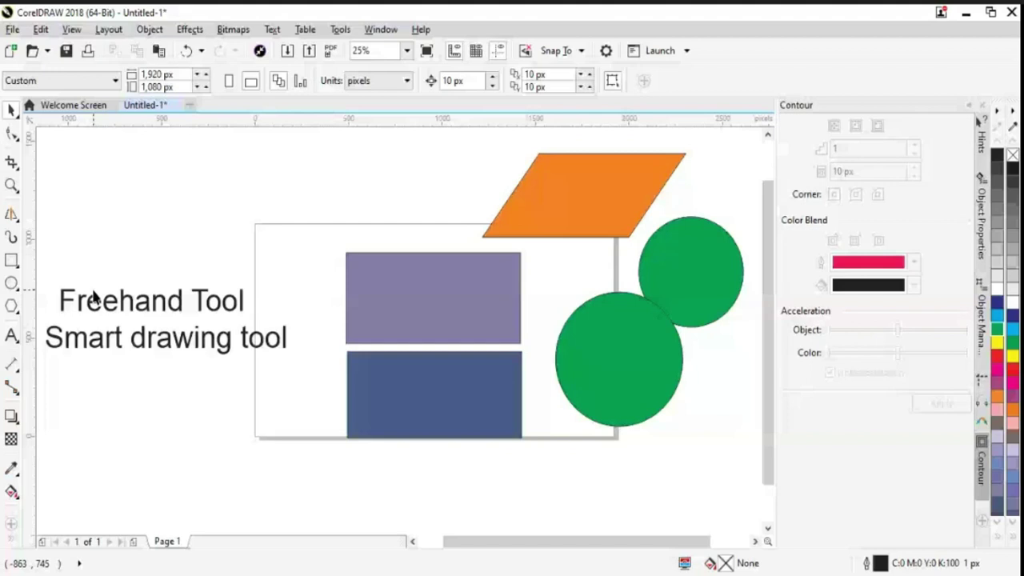
{"action": "scroll", "coordinate": [544, 547], "scroll_direction": "down", "scroll_amount": 1}
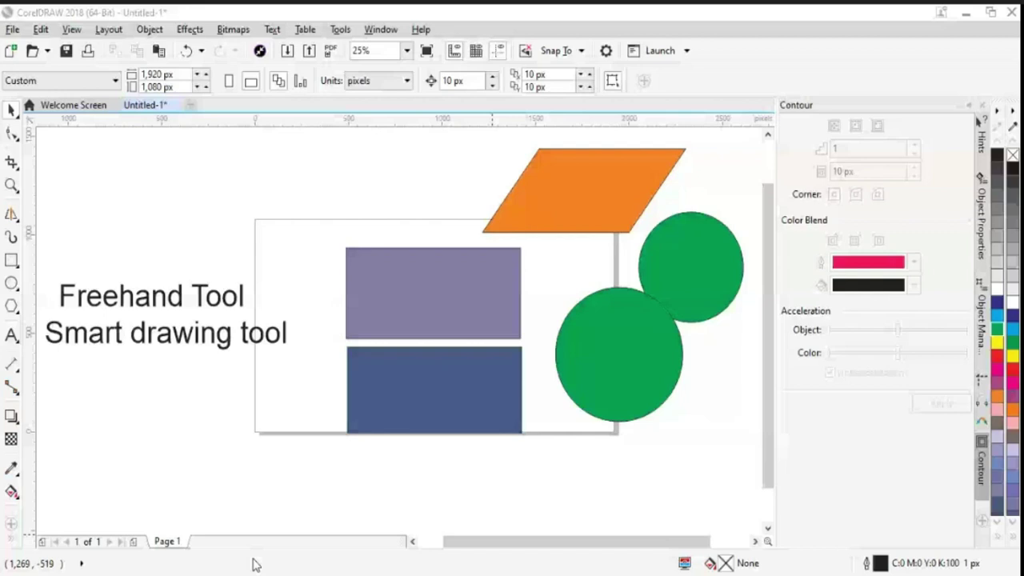
{"action": "left_click_drag", "start_coordinate": [690, 289], "coordinate": [666, 311]}
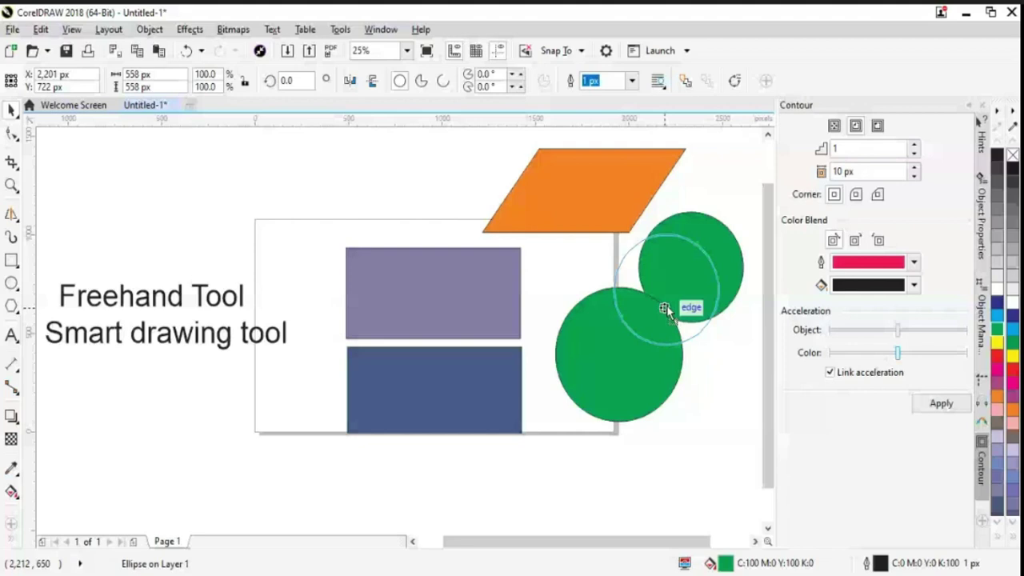
{"action": "left_click_drag", "start_coordinate": [666, 310], "coordinate": [667, 310]}
Trim the larger green circle with the overlapping purple circle, undoing and repeating the trim.
{"action": "left_click", "coordinate": [618, 360], "text": "shift"}
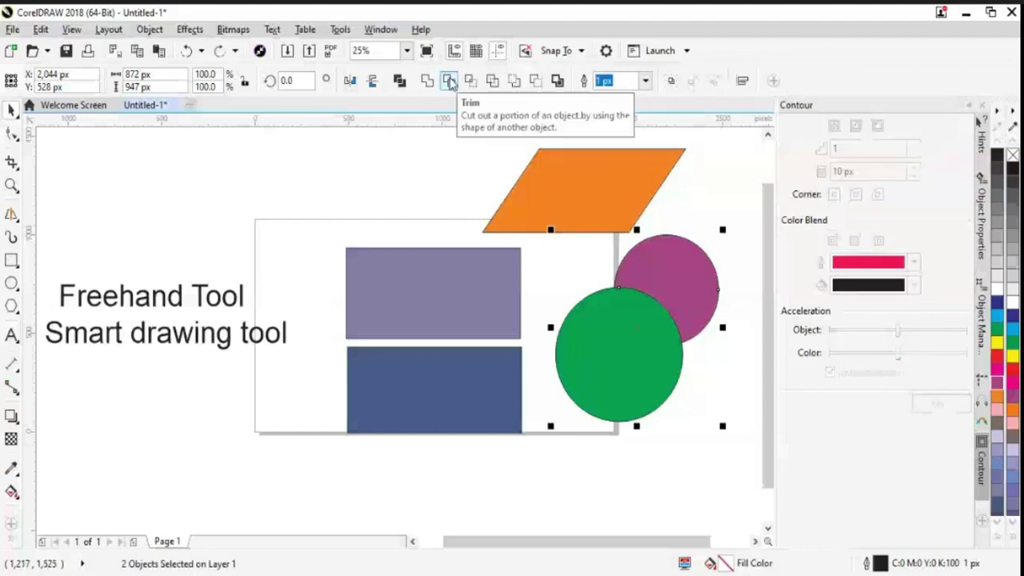
{"action": "left_click", "coordinate": [449, 81]}
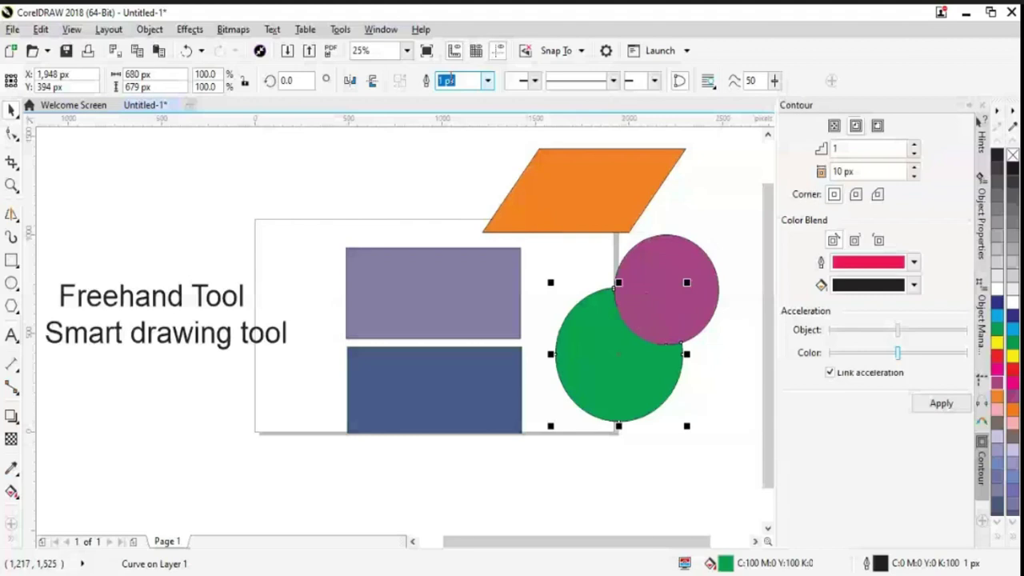
{"action": "key", "text": "Tab"}
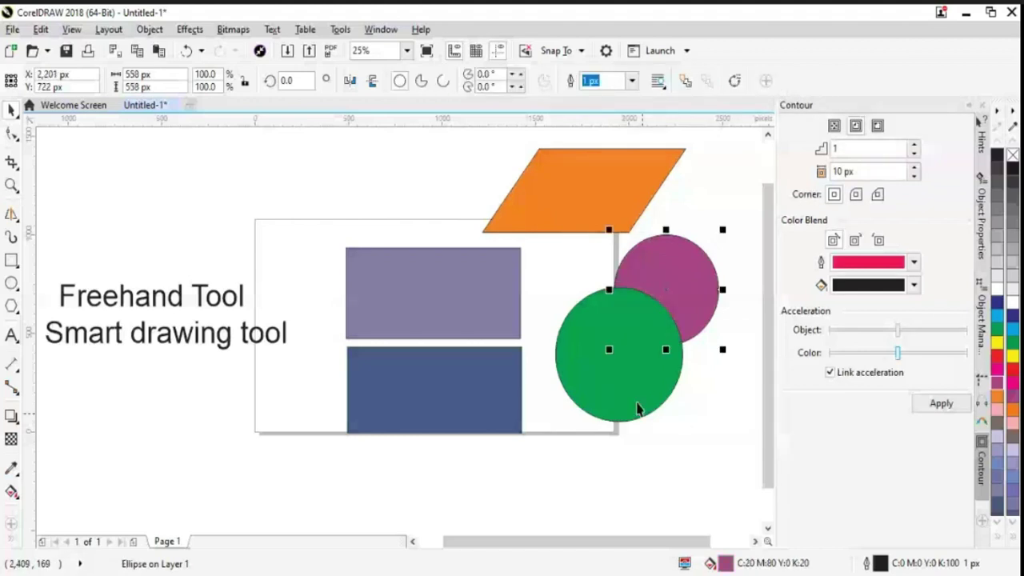
{"action": "left_click", "coordinate": [638, 409], "text": "shift"}
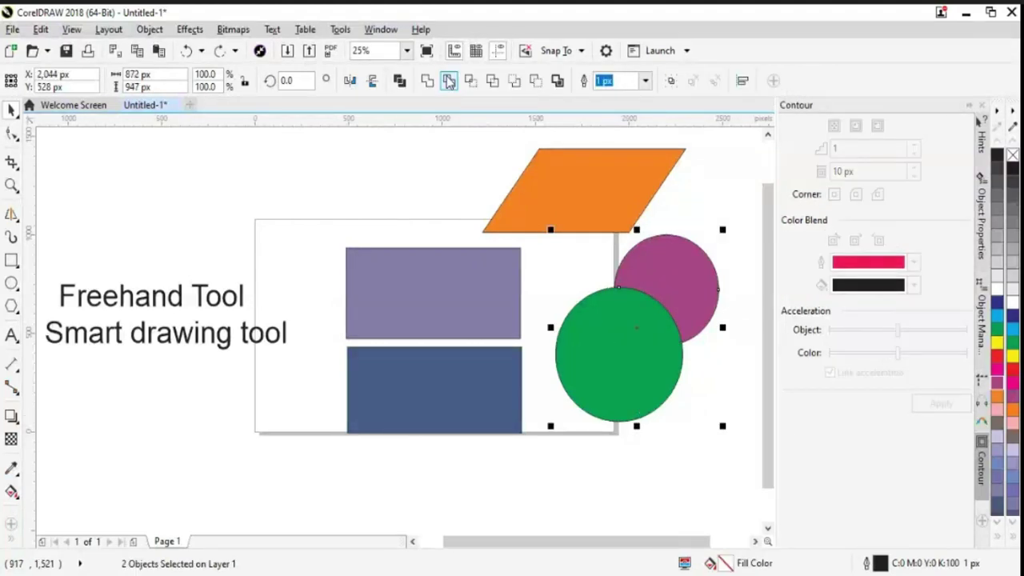
{"action": "left_click", "coordinate": [449, 81]}
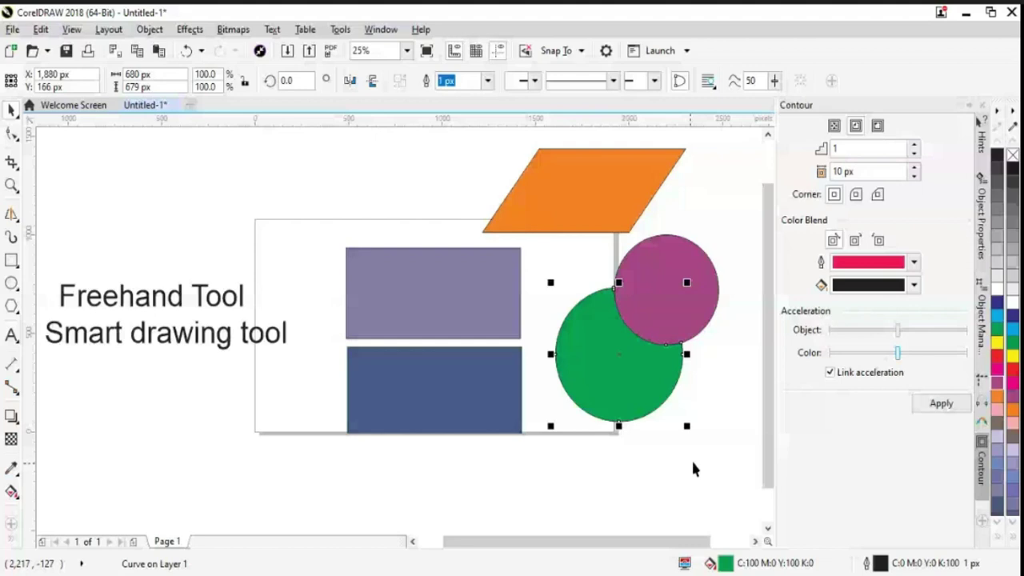
{"action": "left_click", "coordinate": [691, 301]}
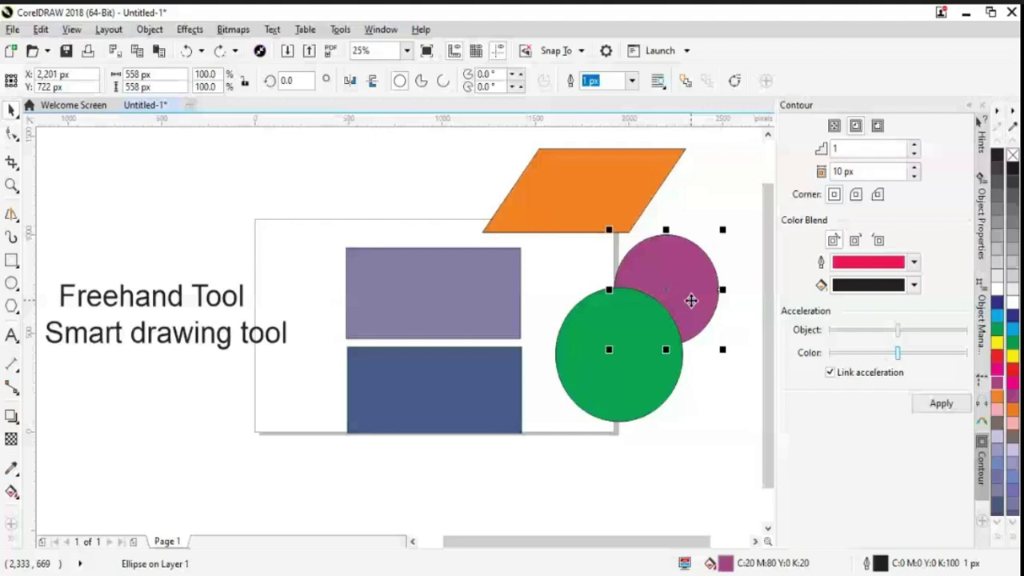
{"action": "left_click", "coordinate": [653, 328], "text": "shift"}
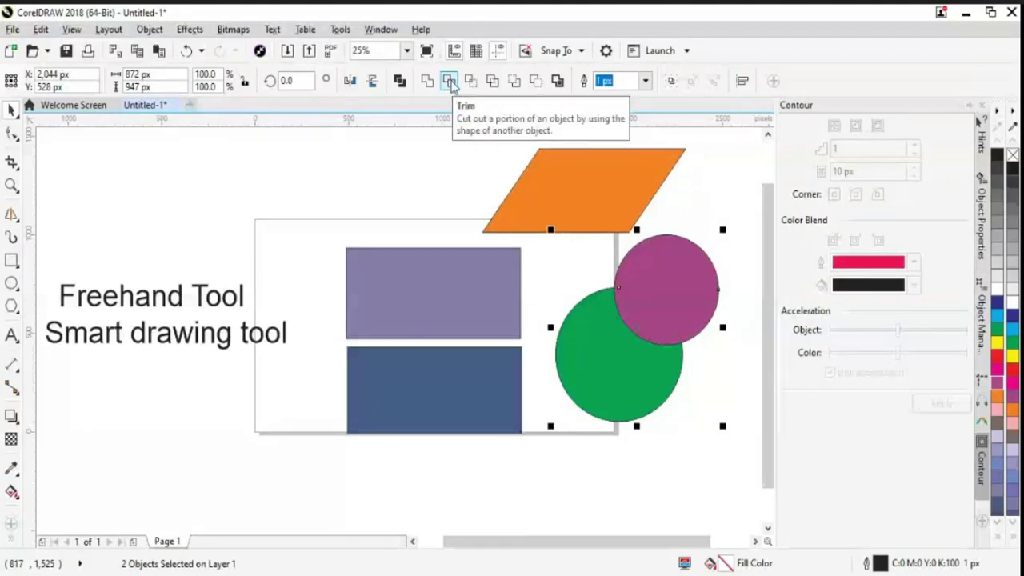
{"action": "left_click", "coordinate": [449, 81]}
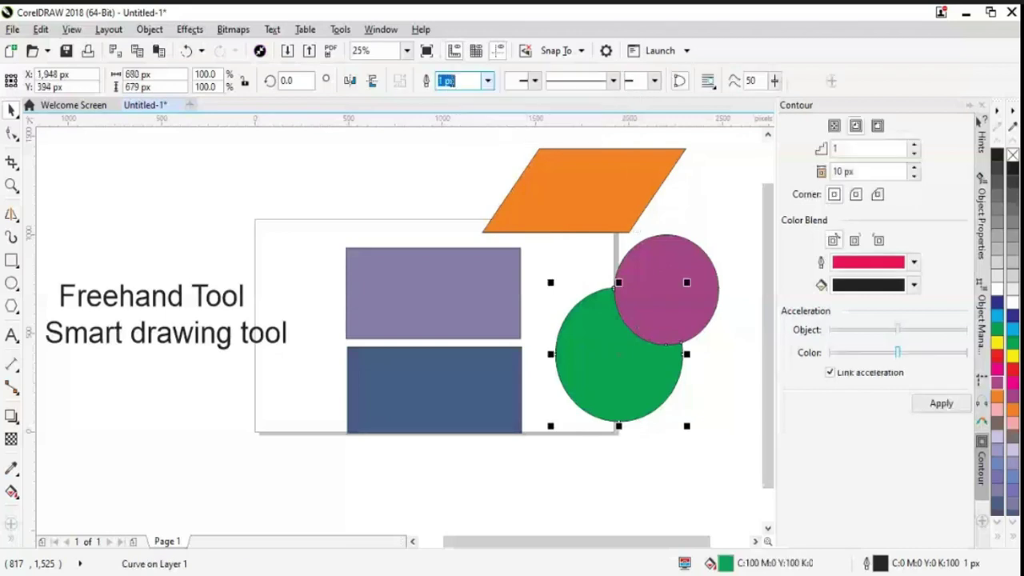
{"action": "left_click", "coordinate": [715, 464]}
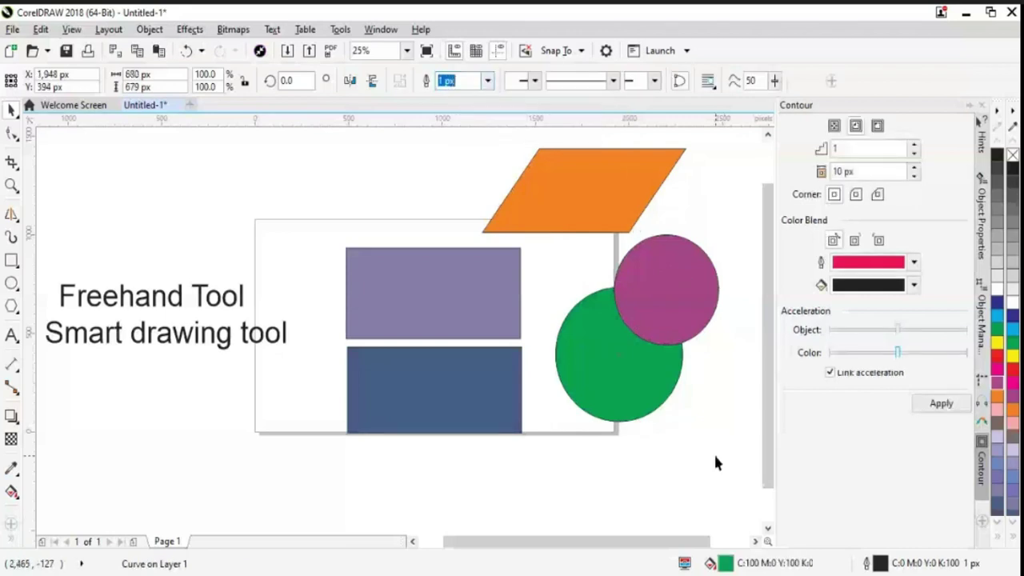
Simplify the two overlapping circles, move the purple one up off the green one, and undo both changes.
{"action": "key", "text": "Tab"}
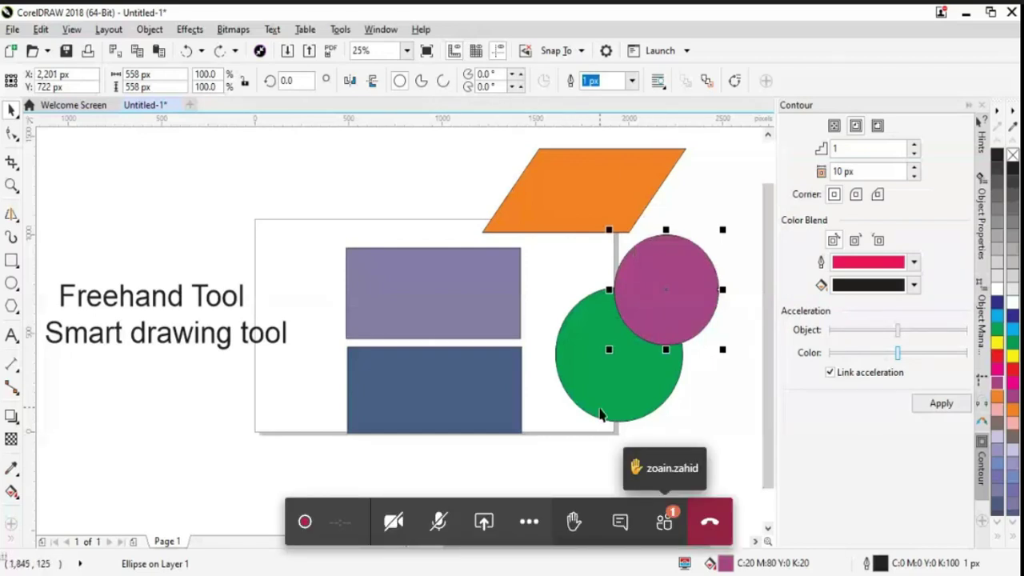
{"action": "left_click", "coordinate": [642, 410], "text": "shift"}
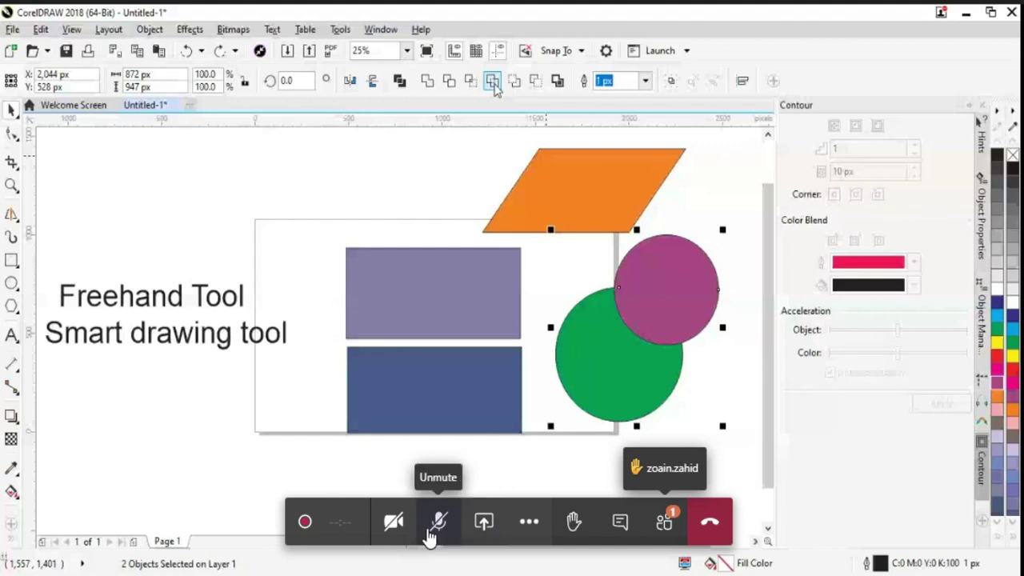
{"action": "left_click", "coordinate": [494, 81]}
{"action": "left_click_drag", "start_coordinate": [688, 302], "coordinate": [690, 238]}
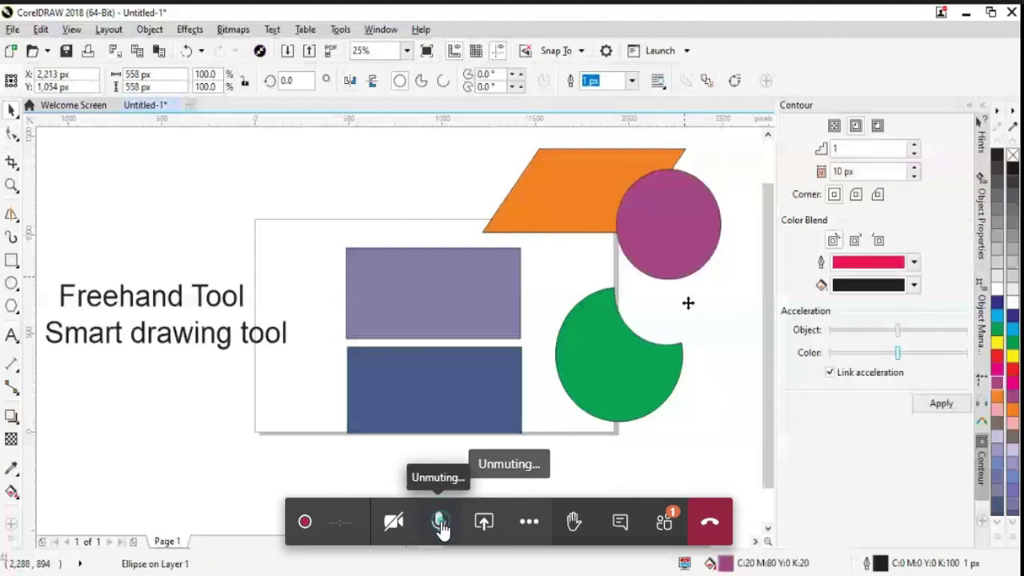
{"action": "key", "text": "ctrl+z"}
{"action": "key", "text": "ctrl+z"}
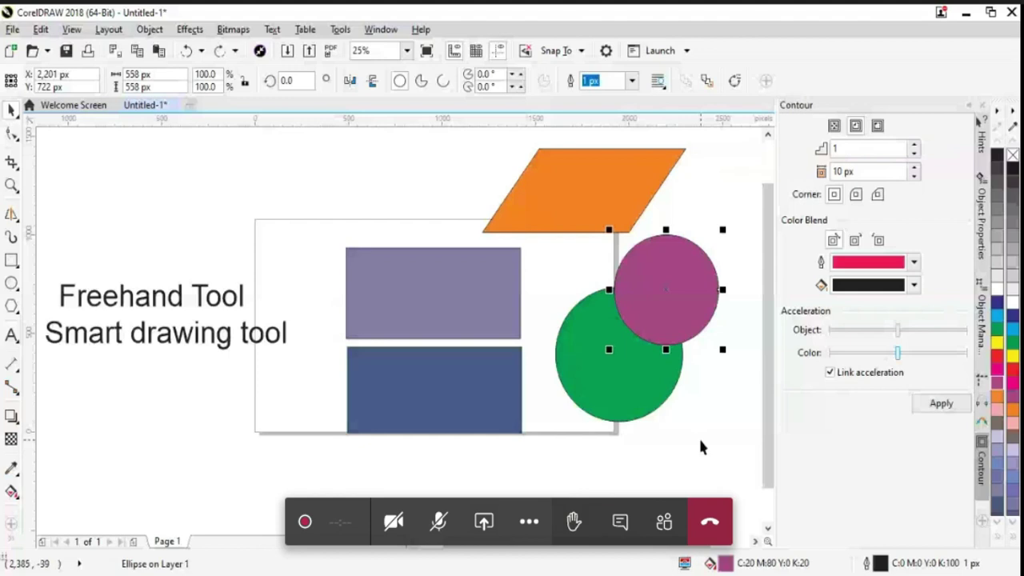
Try Back Minus Front on the two overlapping circles and remove the outlines from both.
{"action": "left_click", "coordinate": [637, 402], "text": "shift"}
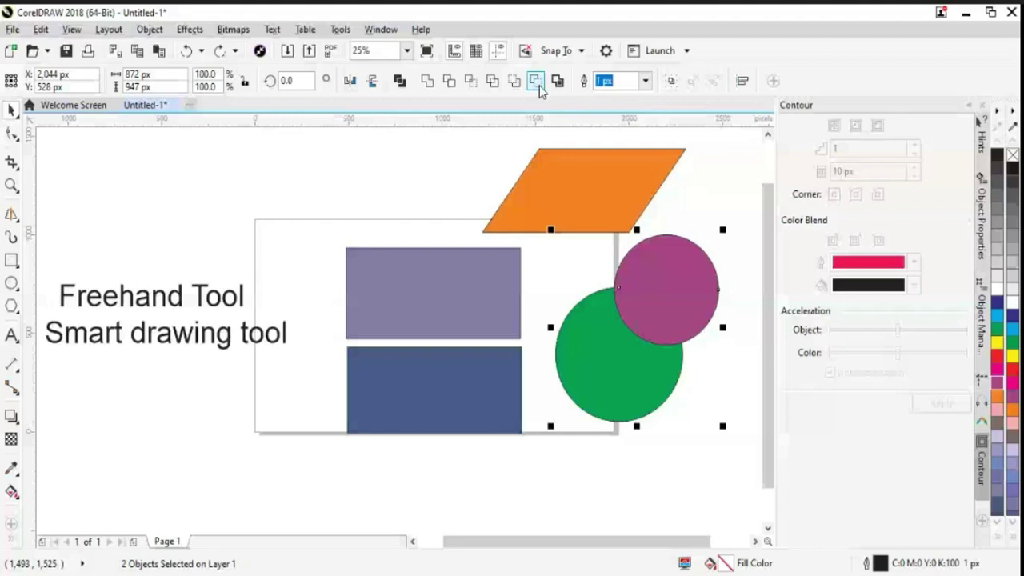
{"action": "left_click", "coordinate": [537, 84]}
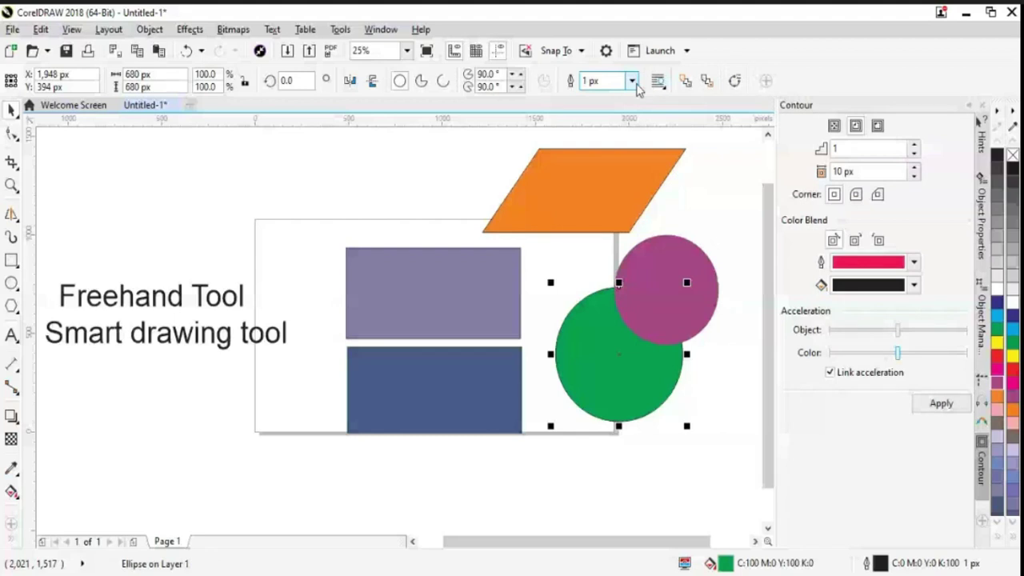
{"action": "left_click", "coordinate": [705, 475]}
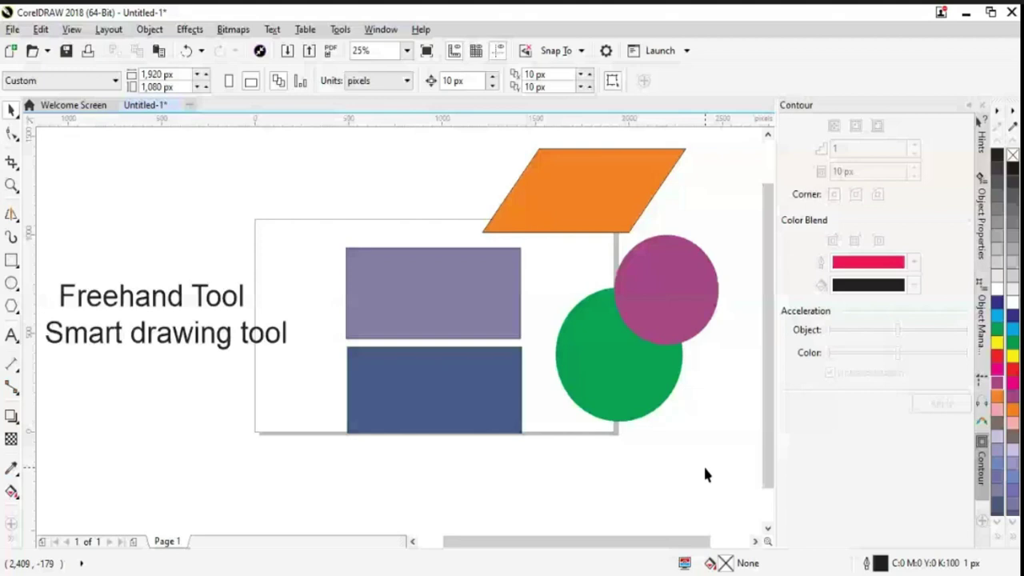
Try a boundary around the two circles and Front Minus Back on them, undoing both operations.
{"action": "left_click", "coordinate": [706, 321]}
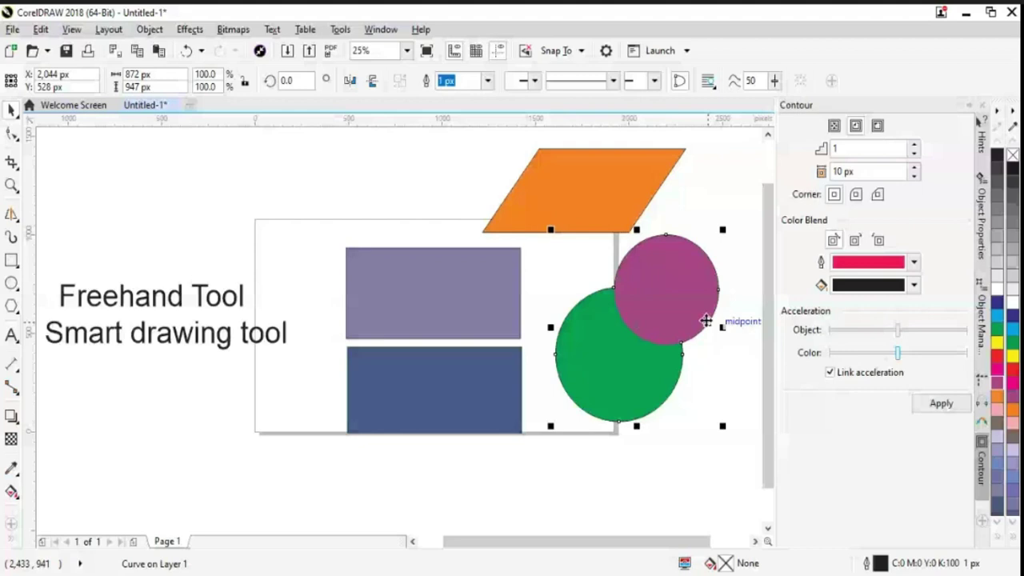
{"action": "left_click", "coordinate": [705, 321]}
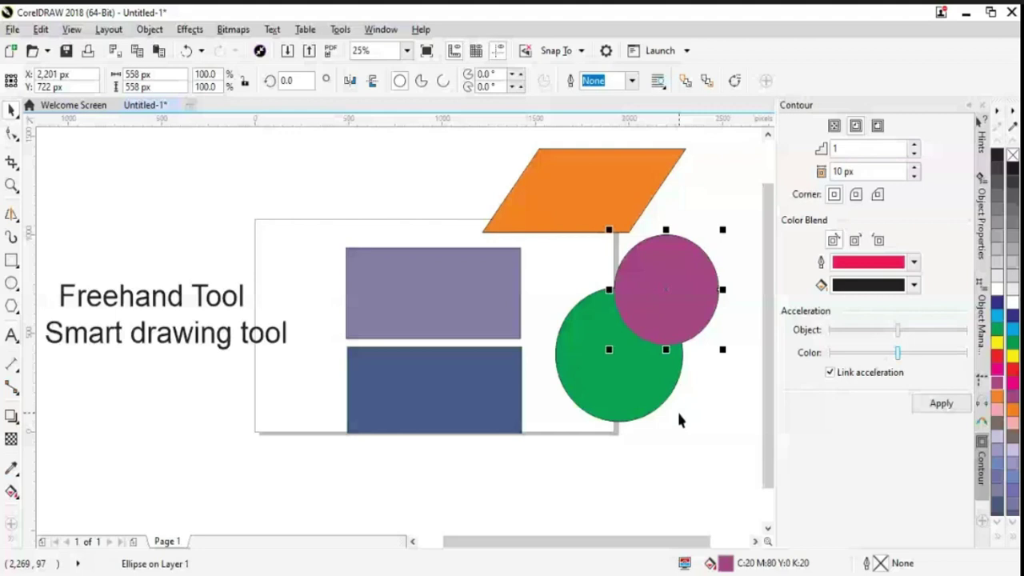
{"action": "left_click", "coordinate": [652, 380], "text": "shift"}
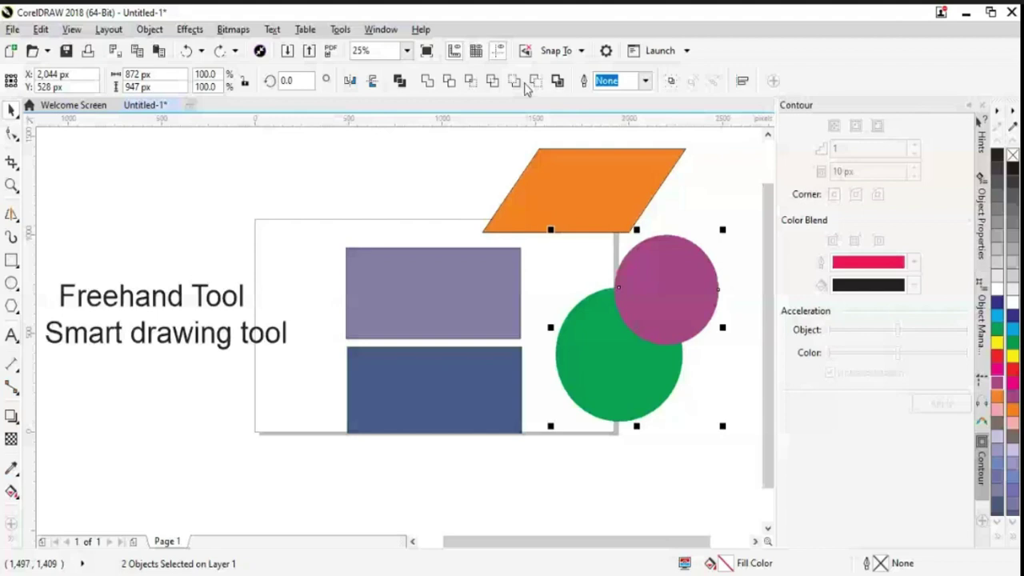
{"action": "left_click", "coordinate": [516, 83]}
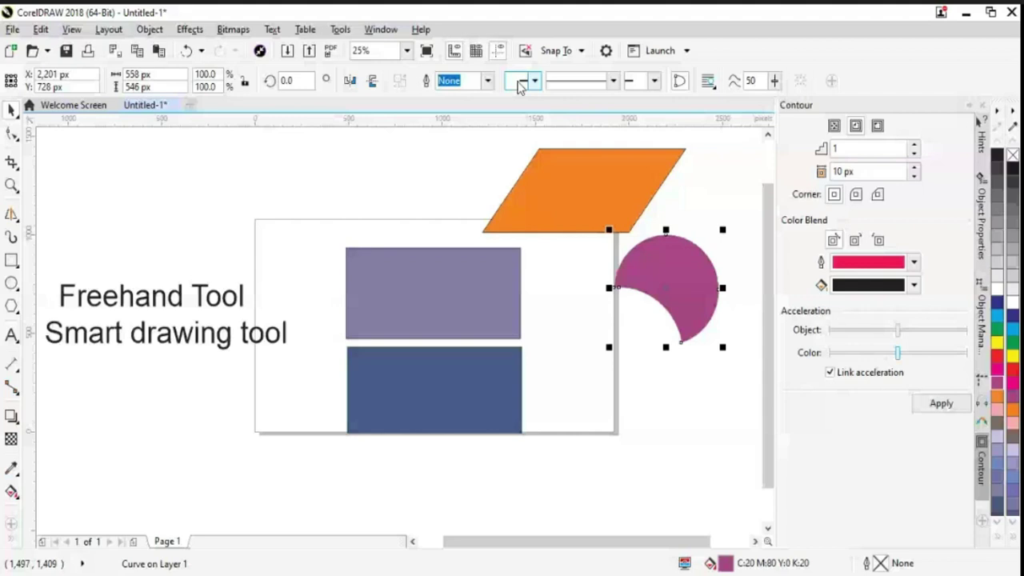
{"action": "key", "text": "ctrl+z"}
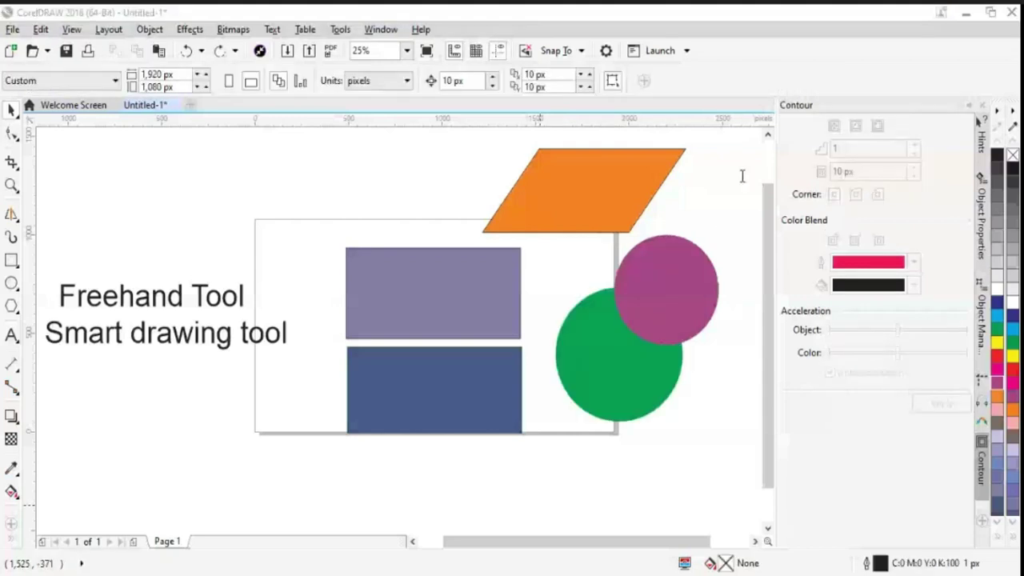
Create a new document and draw a starburst shape about 548 px by 512 px on the page's left half.
{"action": "left_click", "coordinate": [452, 289]}
{"action": "key", "text": "ctrl+n"}
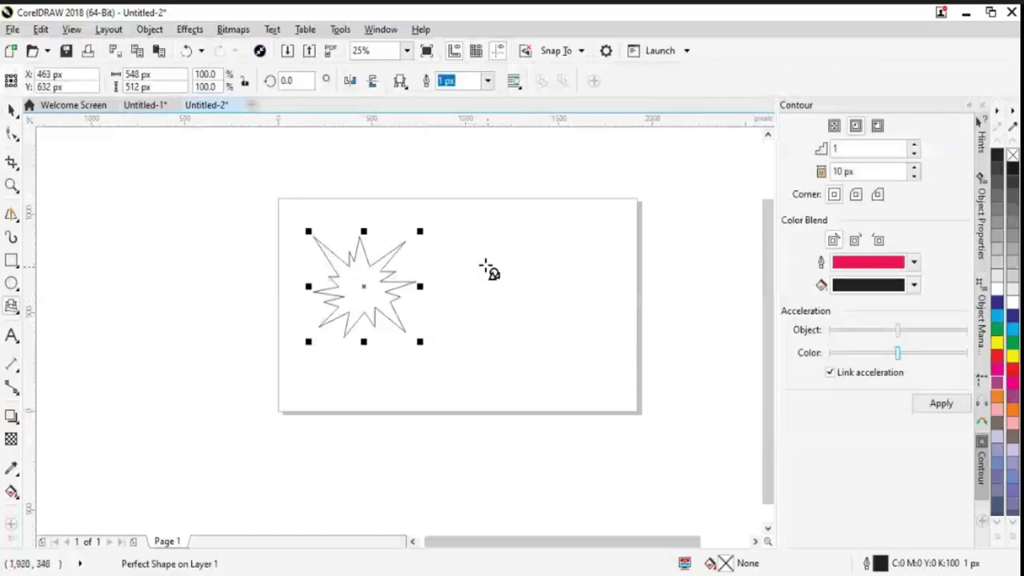
{"action": "left_click_drag", "start_coordinate": [482, 260], "coordinate": [515, 300]}
Draw a ribbon banner shape about 656 px square on the page's right half and delete the starburst.
{"action": "left_click", "coordinate": [403, 80]}
{"action": "left_click", "coordinate": [425, 112]}
{"action": "left_click_drag", "start_coordinate": [481, 253], "coordinate": [603, 384]}
{"action": "key", "text": "Delete"}
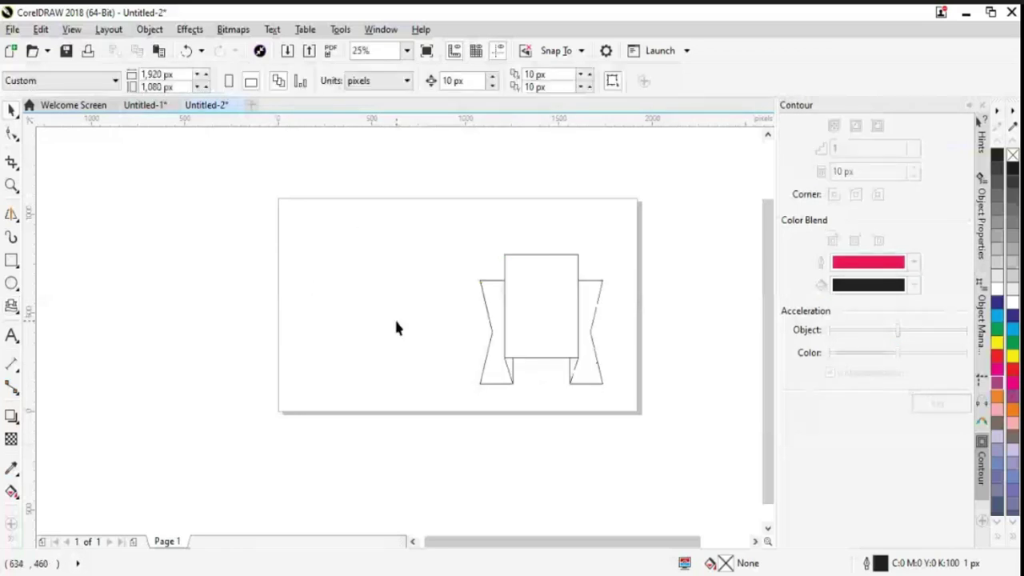
Move the ribbon banner toward the page's left and stretch it to about 1,662 px wide by 368 px high.
{"action": "left_click", "coordinate": [540, 357]}
{"action": "left_click_drag", "start_coordinate": [540, 356], "coordinate": [420, 338]}
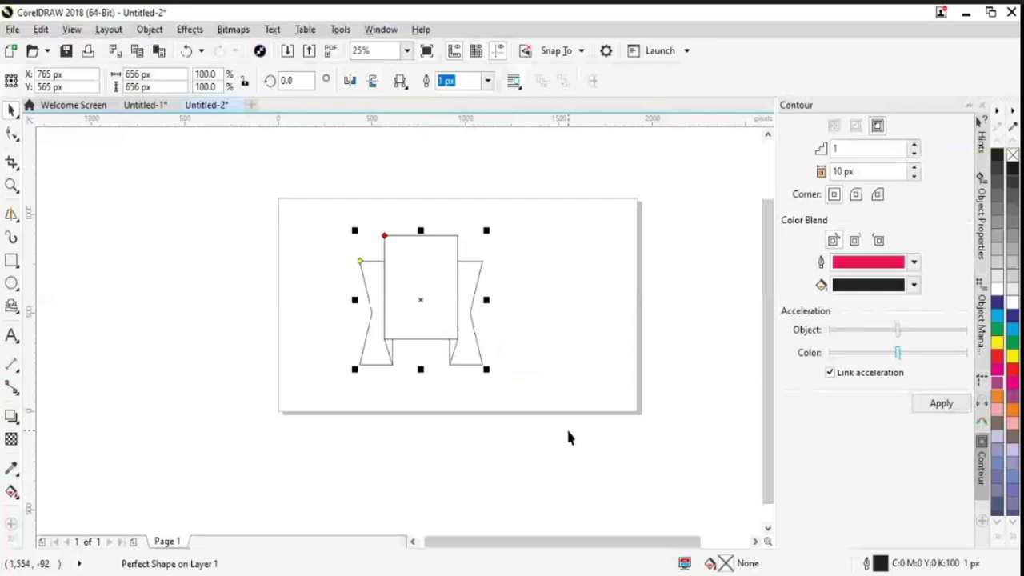
{"action": "left_click_drag", "start_coordinate": [614, 266], "coordinate": [598, 266]}
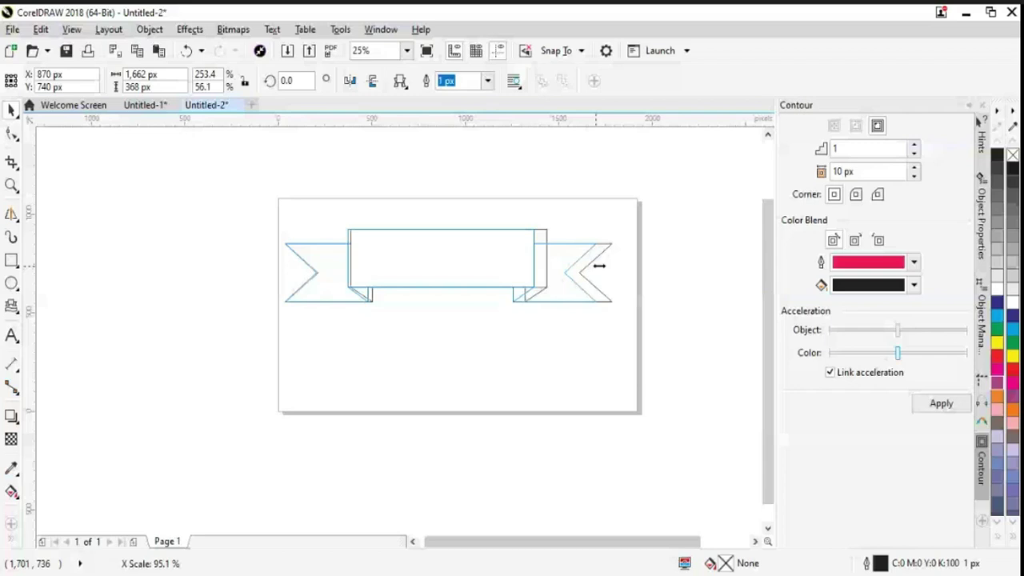
{"action": "left_click_drag", "start_coordinate": [599, 266], "coordinate": [599, 266]}
Set the ribbon banner's size to 1,400 px wide and 300 px high.
{"action": "left_click", "coordinate": [128, 74]}
{"action": "type", "text": "1"}
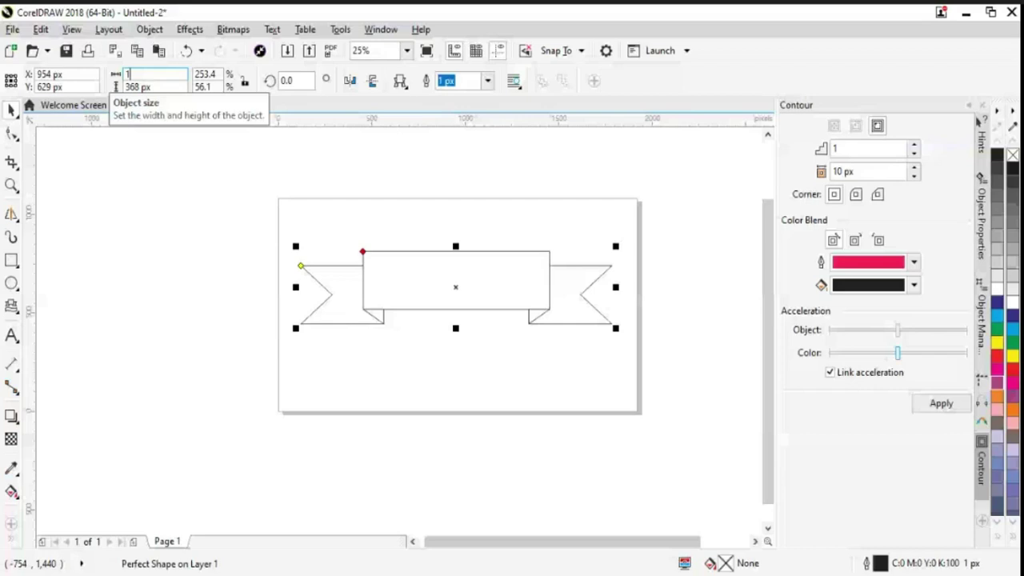
{"action": "type", "text": "400"}
{"action": "key", "text": "Tab"}
{"action": "type", "text": "300"}
{"action": "key", "text": "Return"}
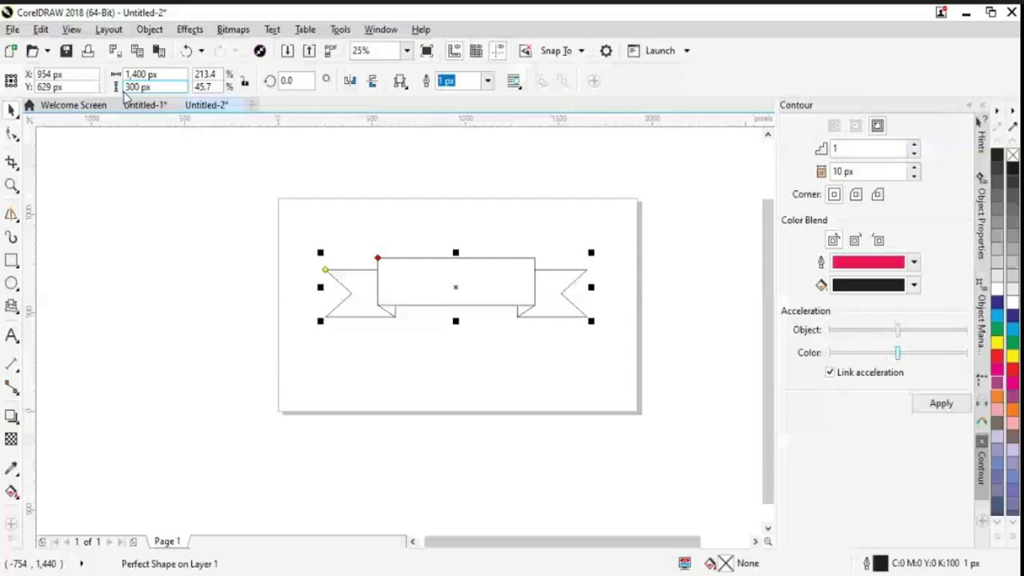
Try rotating the ribbon banner to 90° and 180°, and undo both rotations.
{"action": "left_click", "coordinate": [296, 81]}
{"action": "type", "text": "90"}
{"action": "key", "text": "Return"}
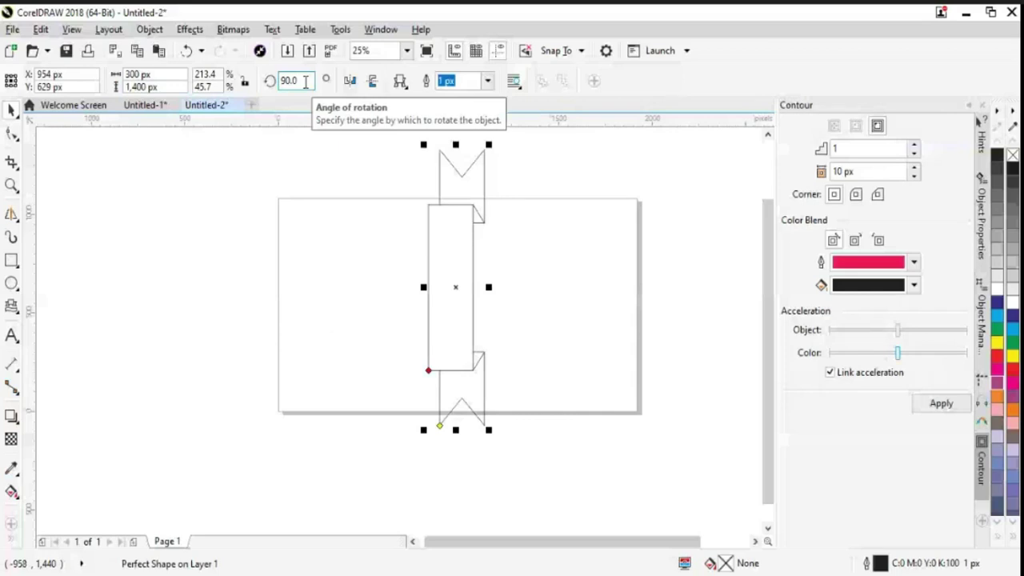
{"action": "double_click", "coordinate": [304, 81]}
{"action": "type", "text": "18"}
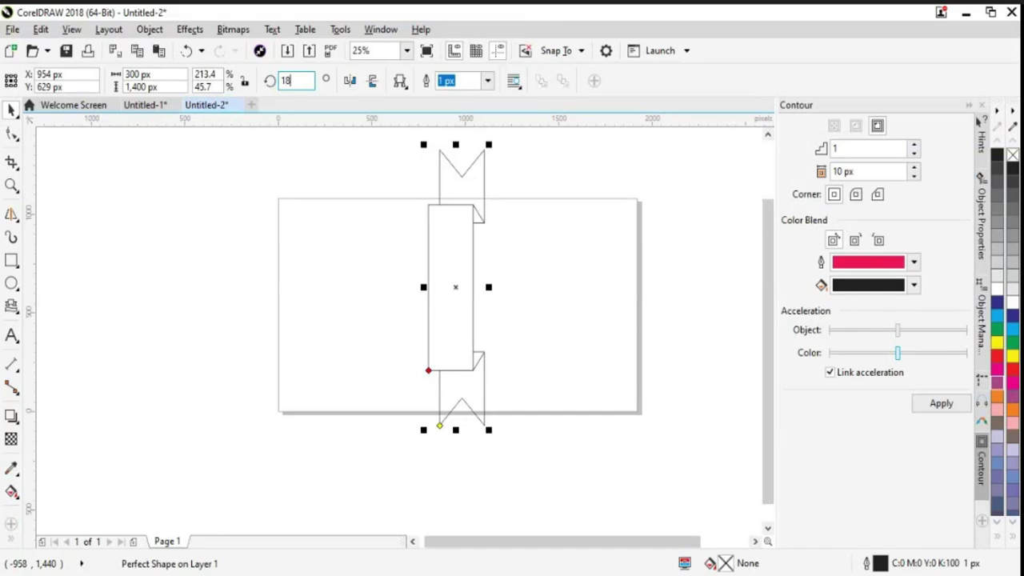
{"action": "type", "text": "0"}
{"action": "key", "text": "Return"}
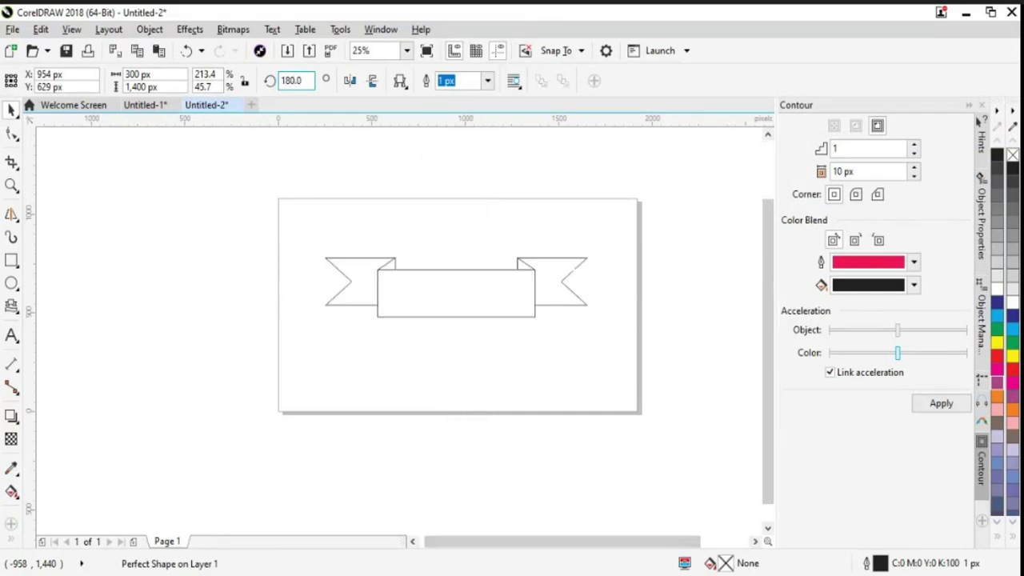
{"action": "key", "text": "ctrl+z"}
{"action": "key", "text": "ctrl+z"}
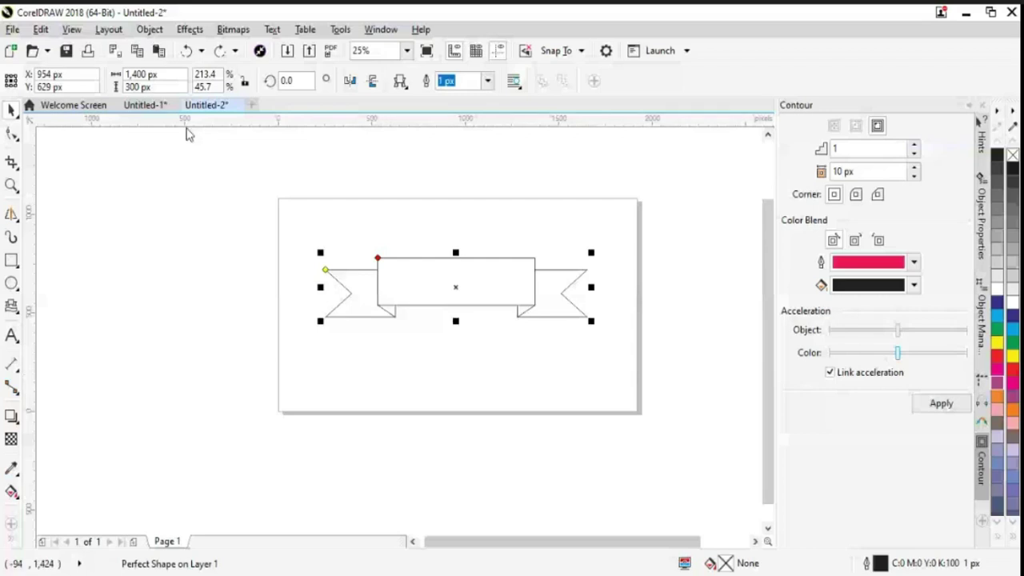
{"action": "left_click", "coordinate": [400, 82]}
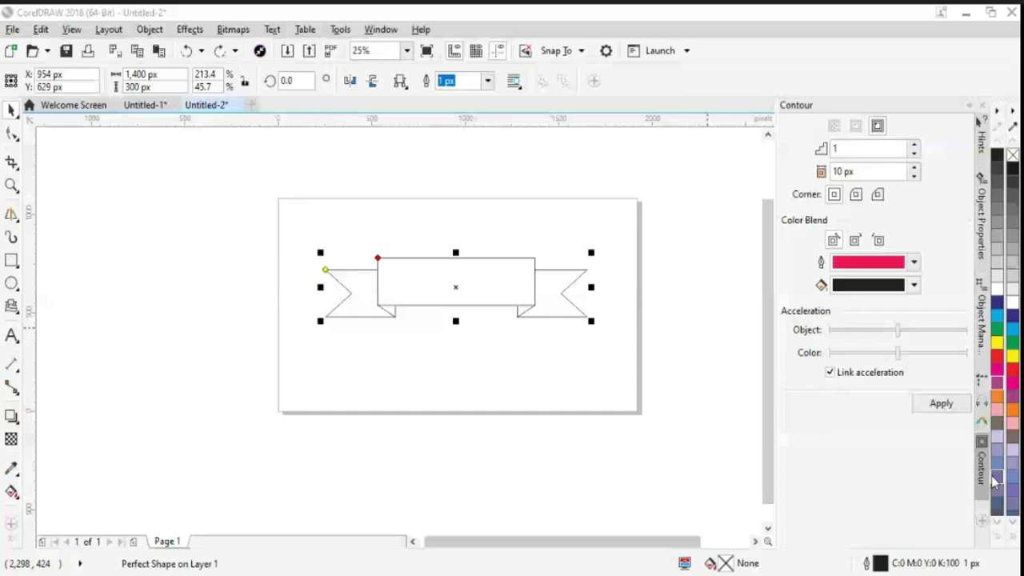
Try a 30% black fill on the whole ribbon banner and remove the fill again.
{"action": "left_click", "coordinate": [997, 248]}
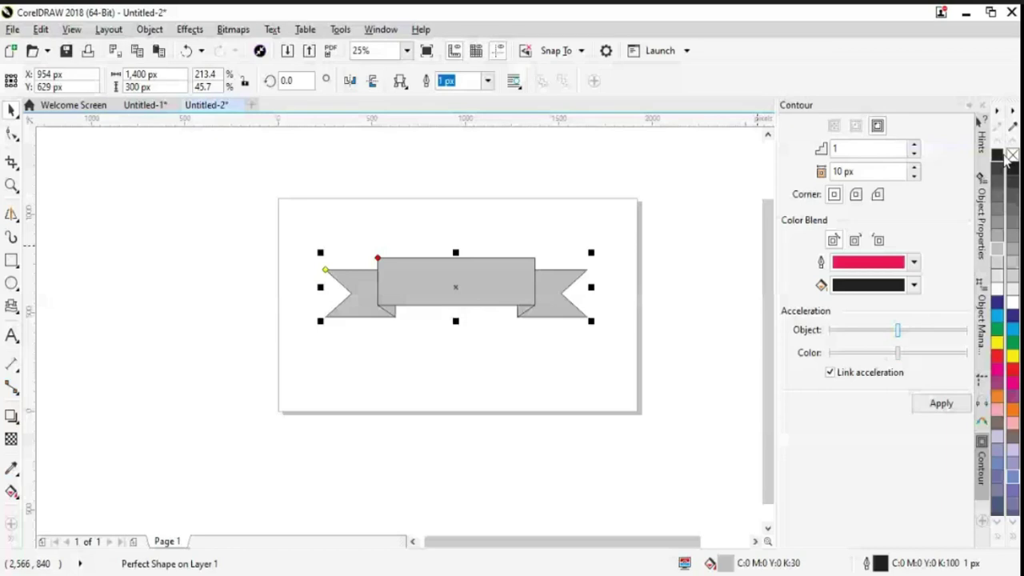
{"action": "left_click", "coordinate": [1012, 154]}
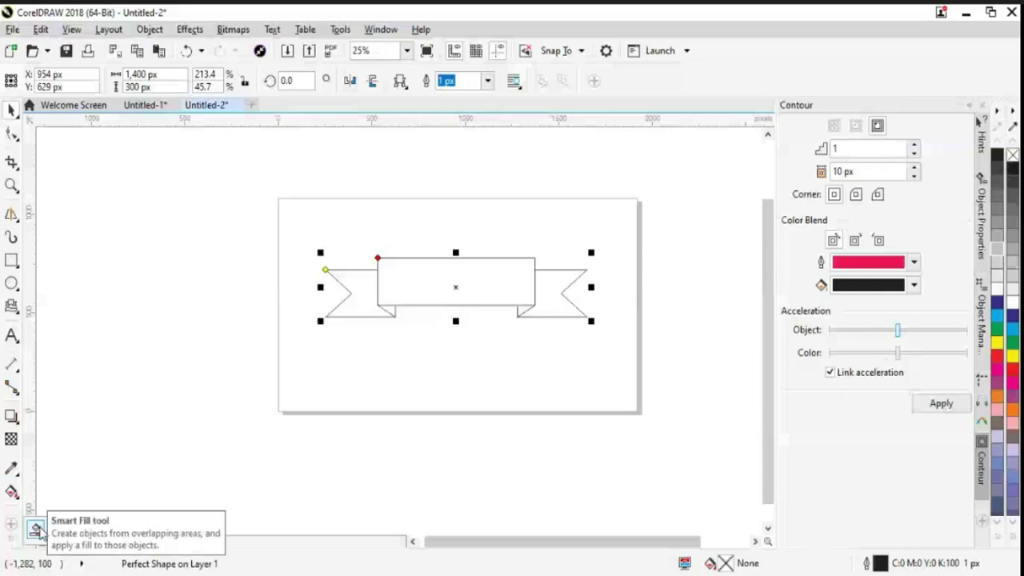
Smart-fill both tails of the ribbon banner with dark green (C78 M17 Y100 K4).
{"action": "left_click", "coordinate": [11, 492]}
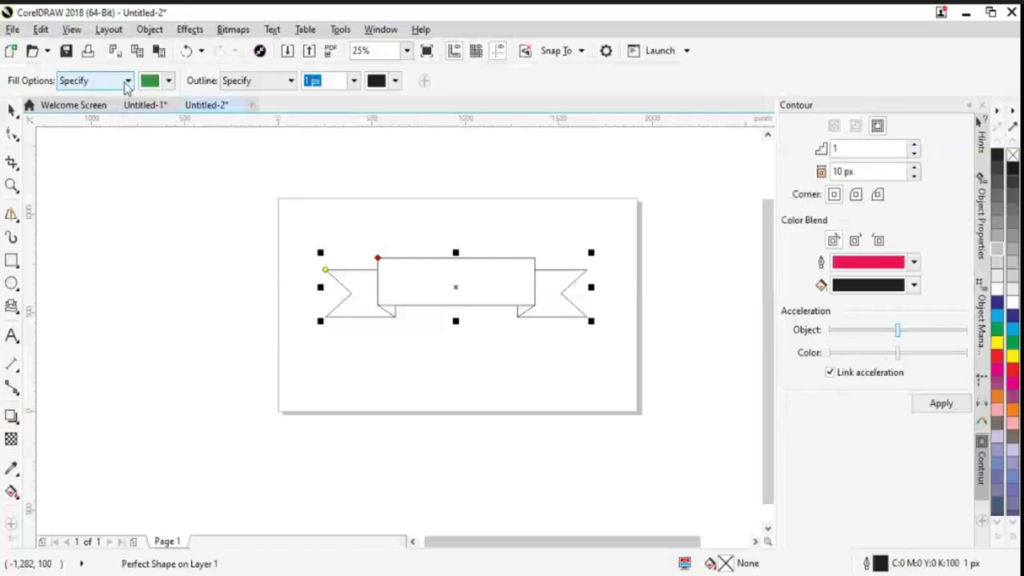
{"action": "left_click", "coordinate": [126, 81]}
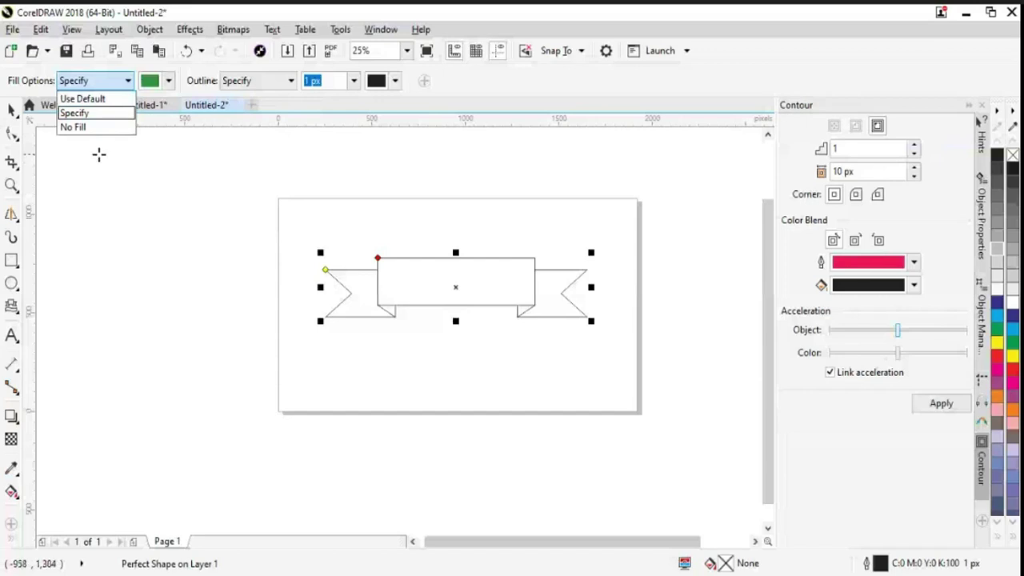
{"action": "left_click", "coordinate": [170, 86]}
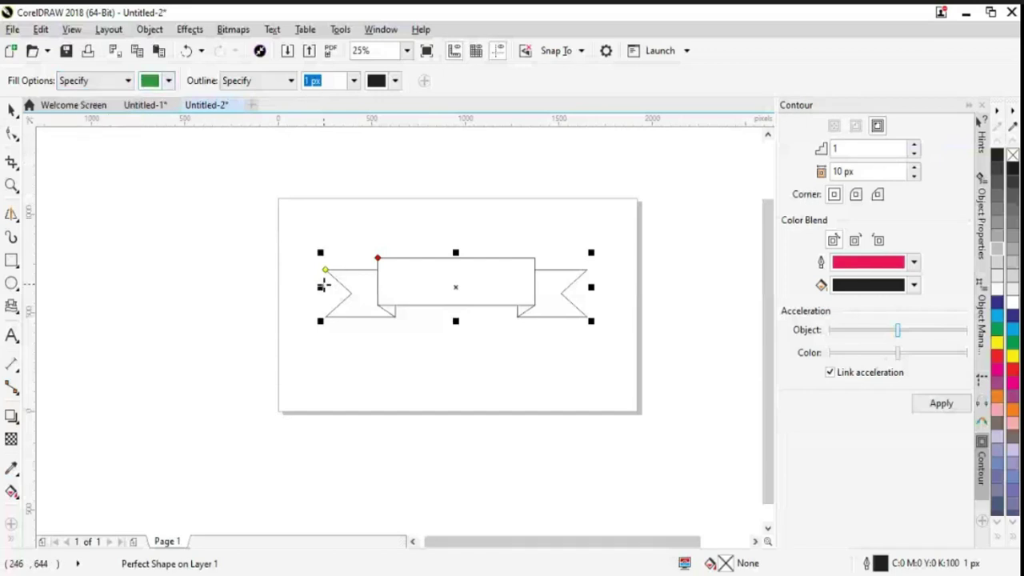
{"action": "left_click", "coordinate": [352, 298]}
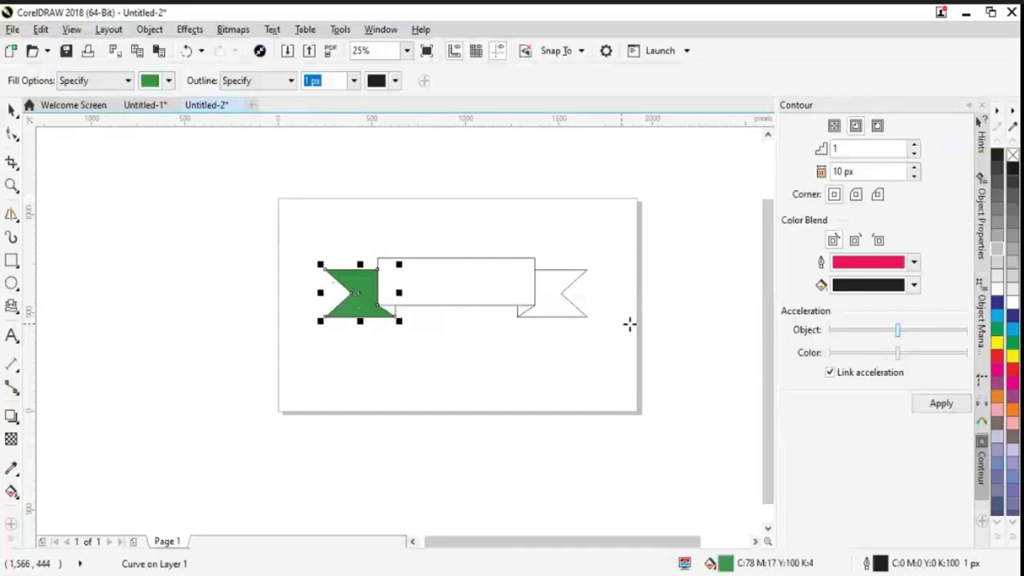
{"action": "left_click", "coordinate": [551, 307]}
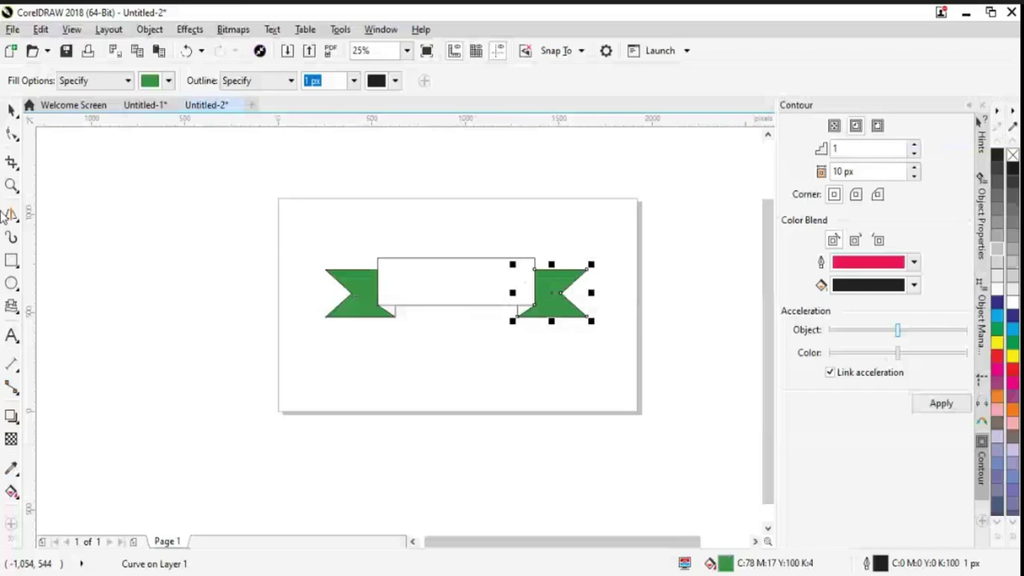
Smart-fill the banner's two small folds with light green (C60 M0 Y75 K0) and its centre panel with C67 M0 Y100 K0.
{"action": "left_click", "coordinate": [386, 311]}
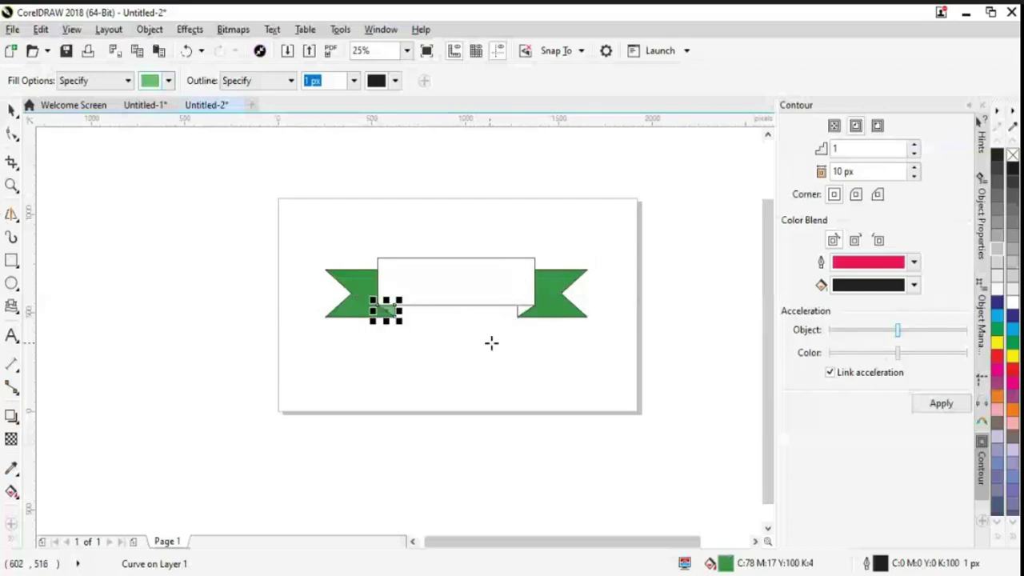
{"action": "left_click", "coordinate": [521, 310]}
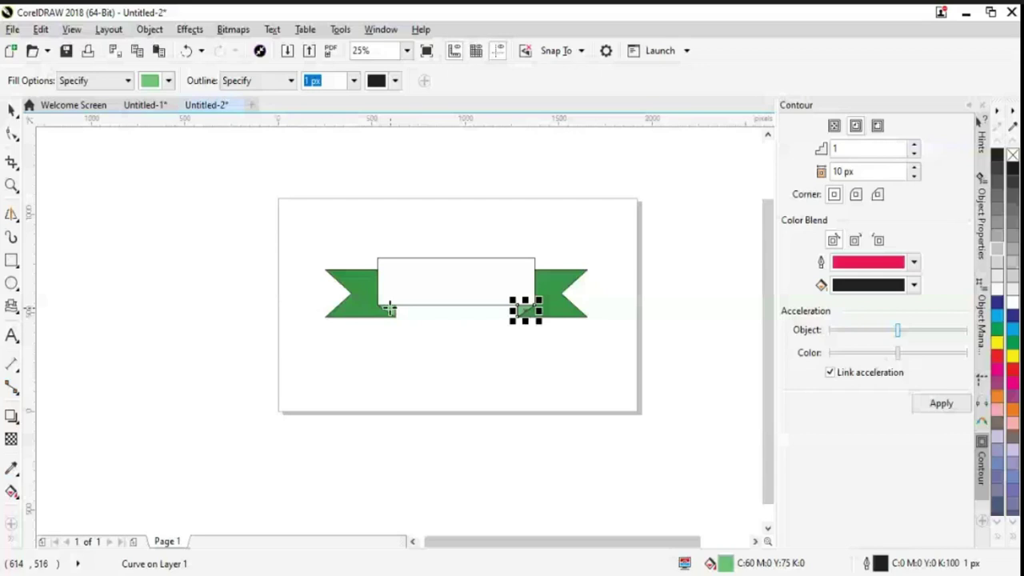
{"action": "left_click", "coordinate": [168, 80]}
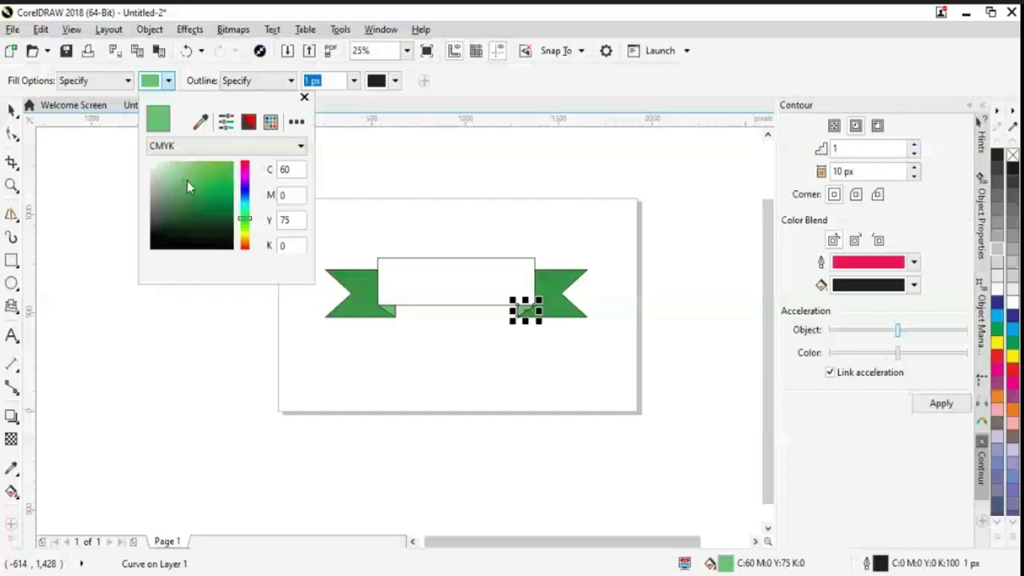
{"action": "left_click_drag", "start_coordinate": [188, 181], "coordinate": [210, 173]}
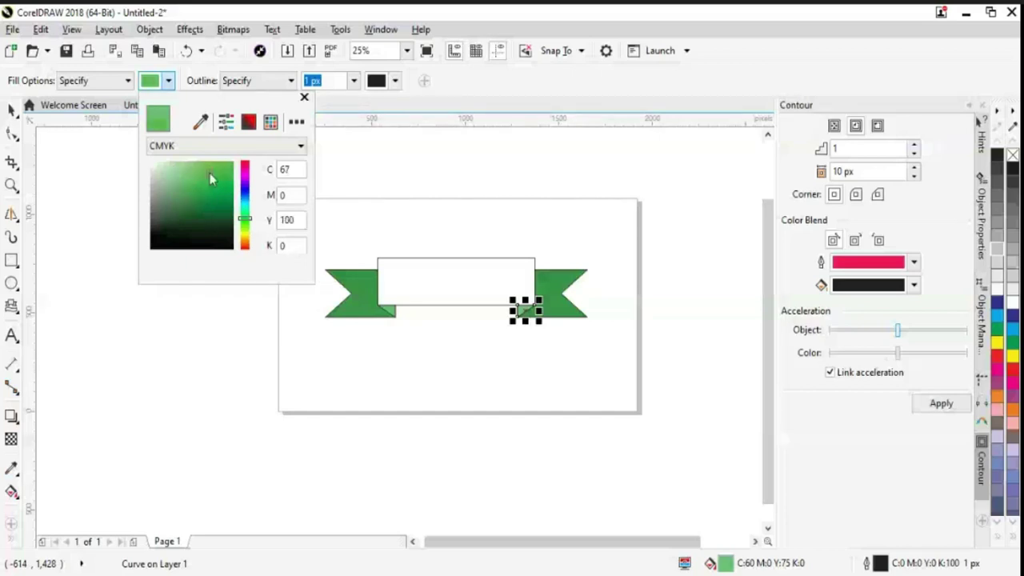
{"action": "left_click", "coordinate": [433, 275]}
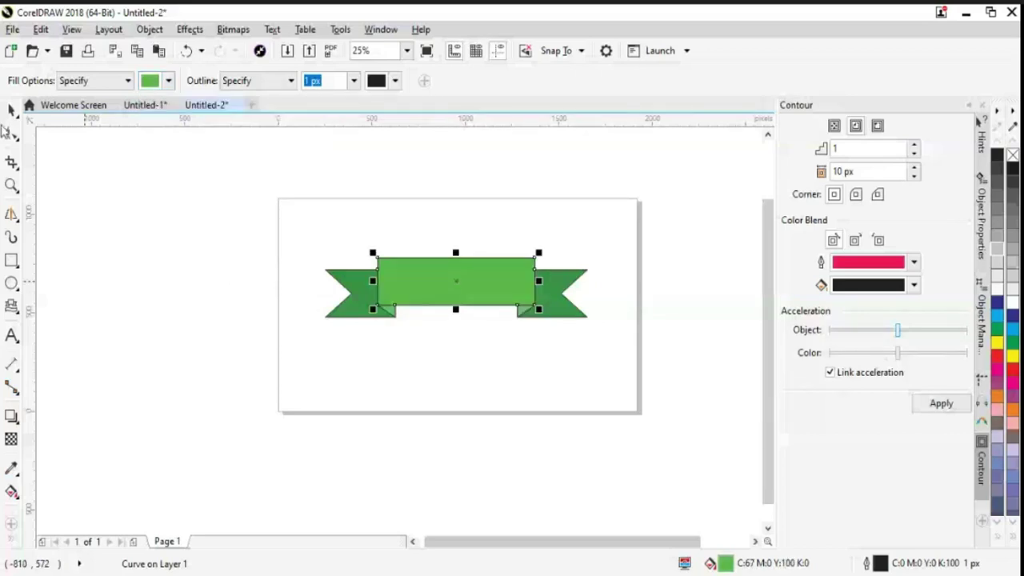
Select all pieces of the green banner and move them together to the page's upper part, centred at about X 934, Y 884 px.
{"action": "left_click", "coordinate": [11, 110]}
{"action": "left_click_drag", "start_coordinate": [286, 228], "coordinate": [590, 366]}
{"action": "left_click_drag", "start_coordinate": [468, 281], "coordinate": [472, 310]}
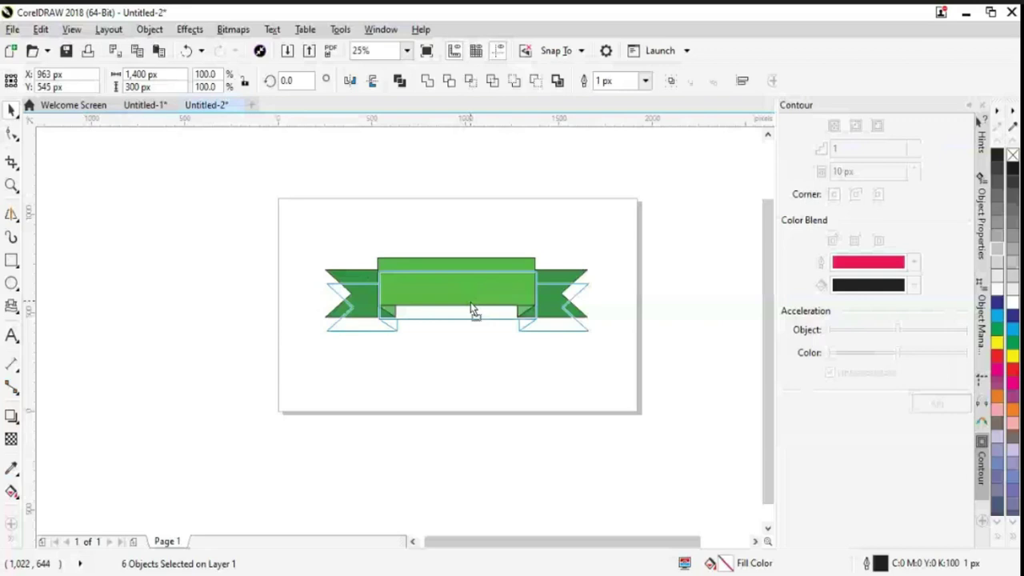
{"action": "left_click_drag", "start_coordinate": [471, 306], "coordinate": [472, 307]}
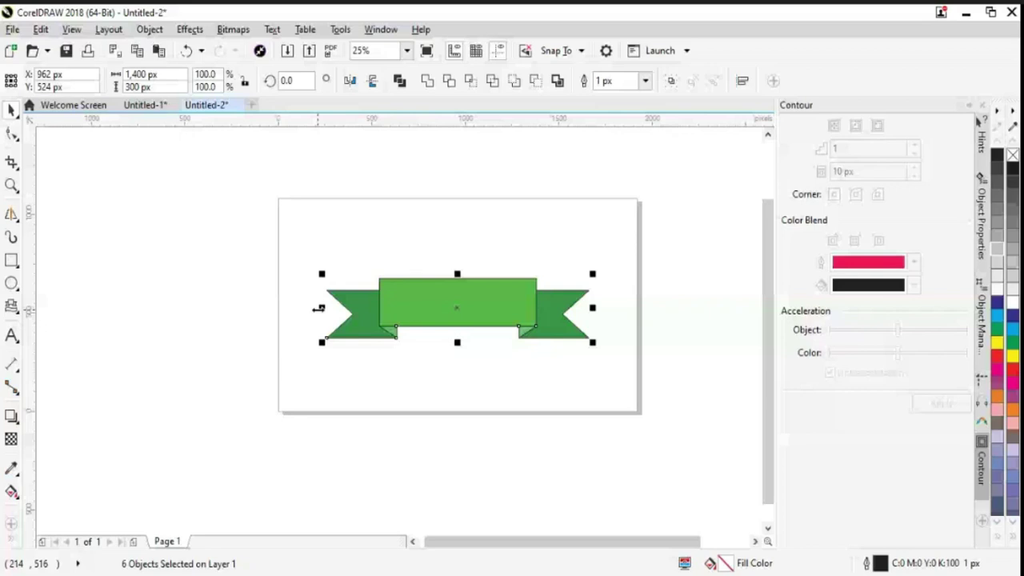
{"action": "key", "text": "Escape"}
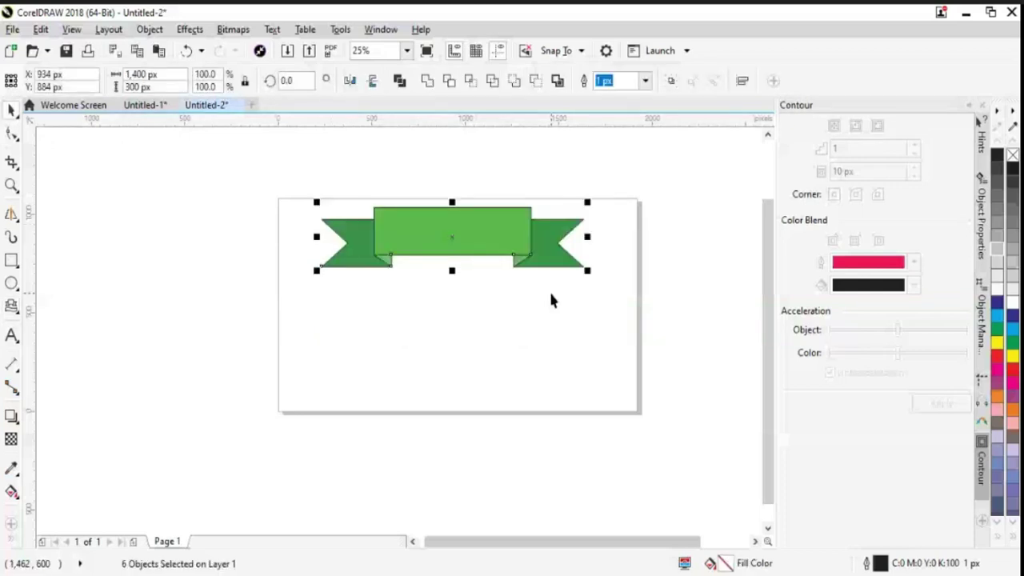
{"action": "left_click", "coordinate": [338, 270]}
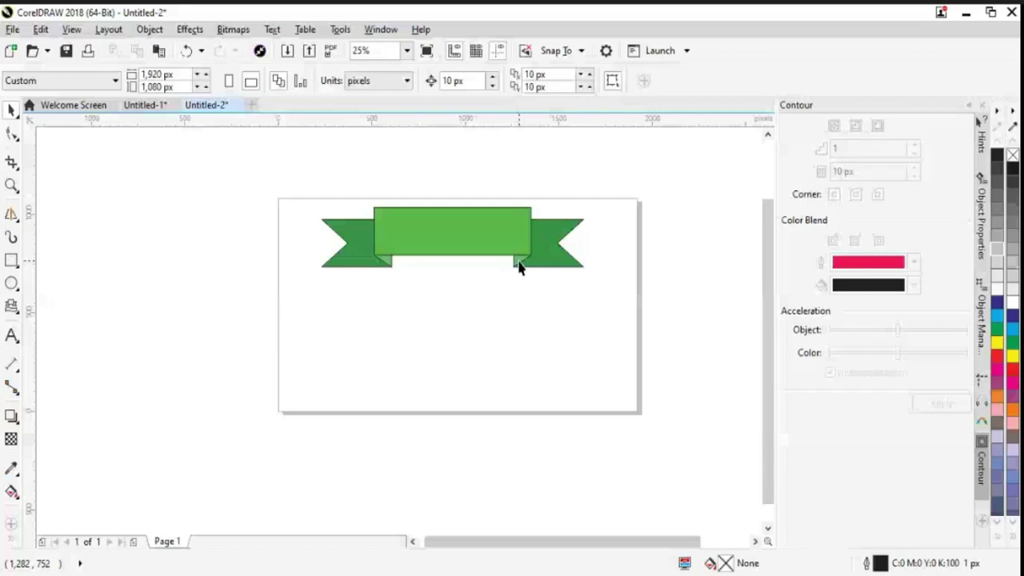
Try a second ribbon banner about 1,500 px wide by 344 px high below the green one, and delete it.
{"action": "key", "text": "ctrl+F9"}
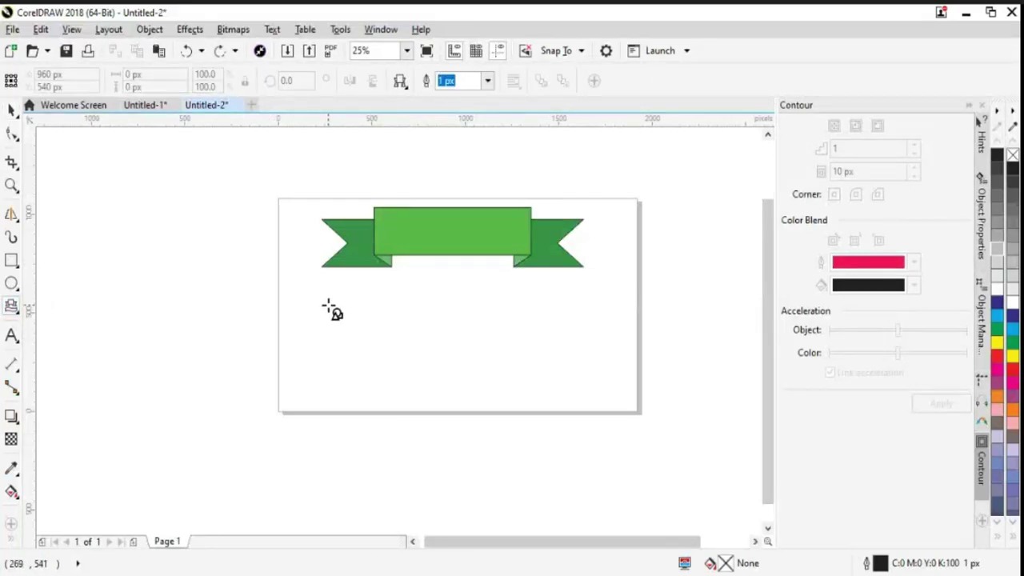
{"action": "left_click", "coordinate": [404, 87]}
{"action": "left_click", "coordinate": [427, 107]}
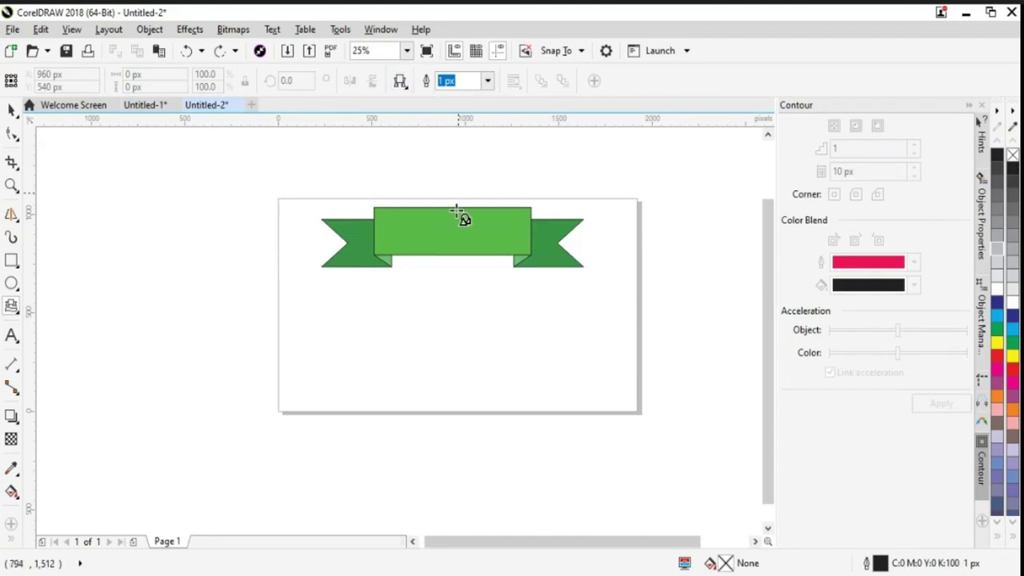
{"action": "left_click_drag", "start_coordinate": [322, 301], "coordinate": [609, 379]}
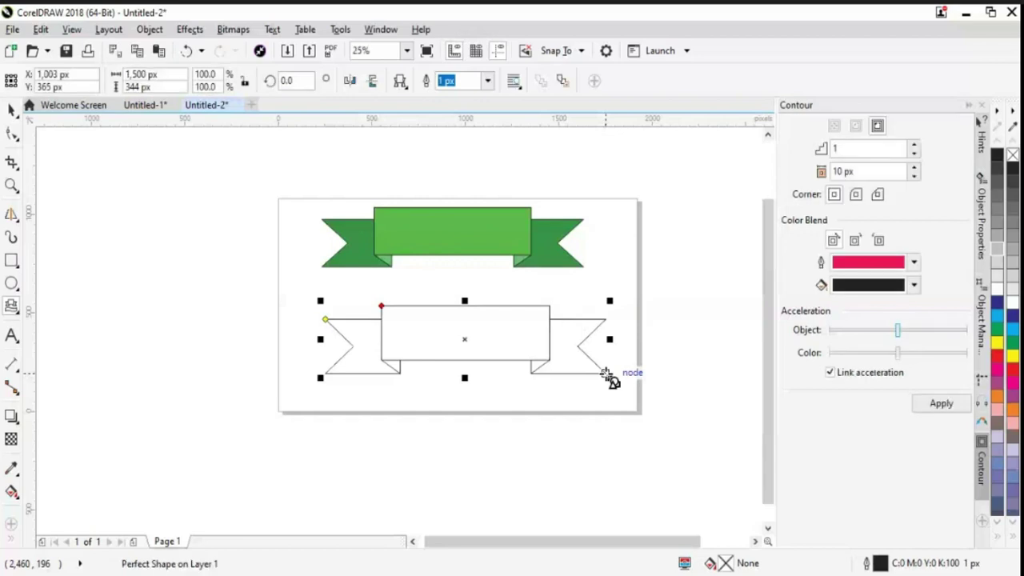
{"action": "key", "text": "Delete"}
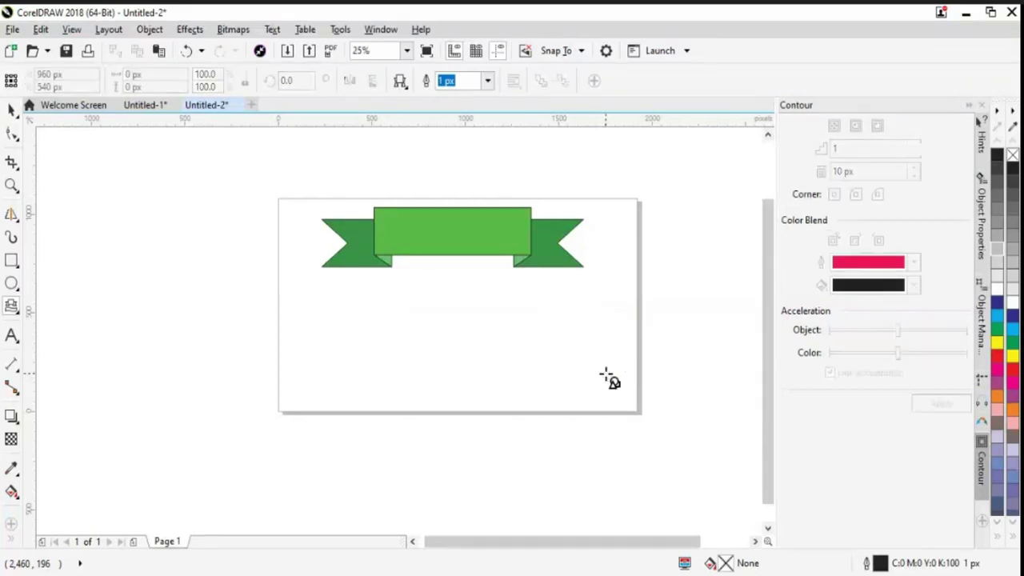
Draw a ribbon banner with its folds on the upper side, about 1,436 px wide by 352 px high, below the green banner.
{"action": "left_click", "coordinate": [400, 81]}
{"action": "left_click", "coordinate": [417, 107]}
{"action": "left_click_drag", "start_coordinate": [328, 305], "coordinate": [600, 378]}
{"action": "left_click", "coordinate": [11, 111]}
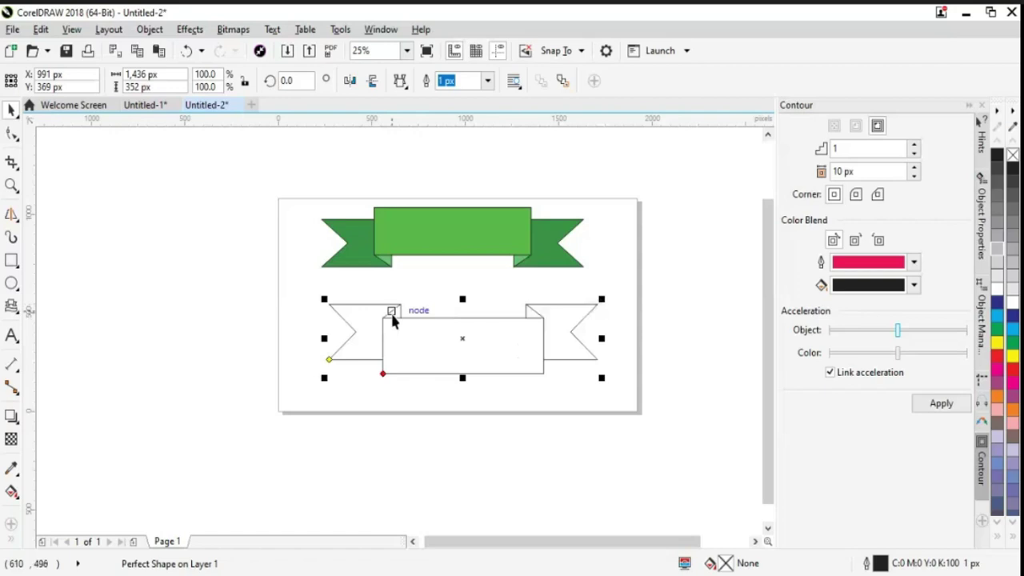
Smart-fill both tails of the lower banner with blue (C80 M73 Y0 K0).
{"action": "left_click", "coordinate": [14, 547]}
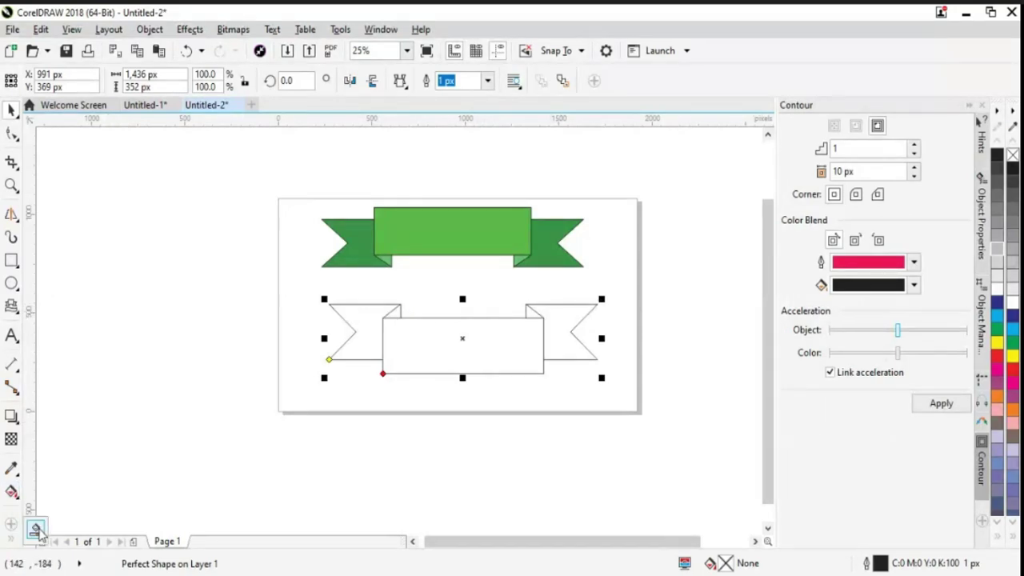
{"action": "left_click", "coordinate": [35, 529]}
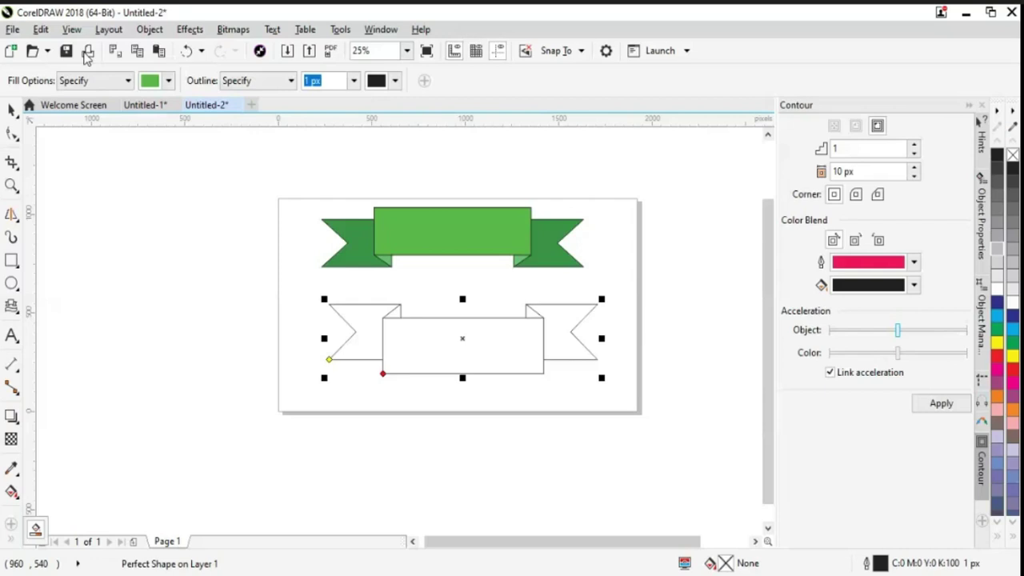
{"action": "left_click", "coordinate": [168, 80]}
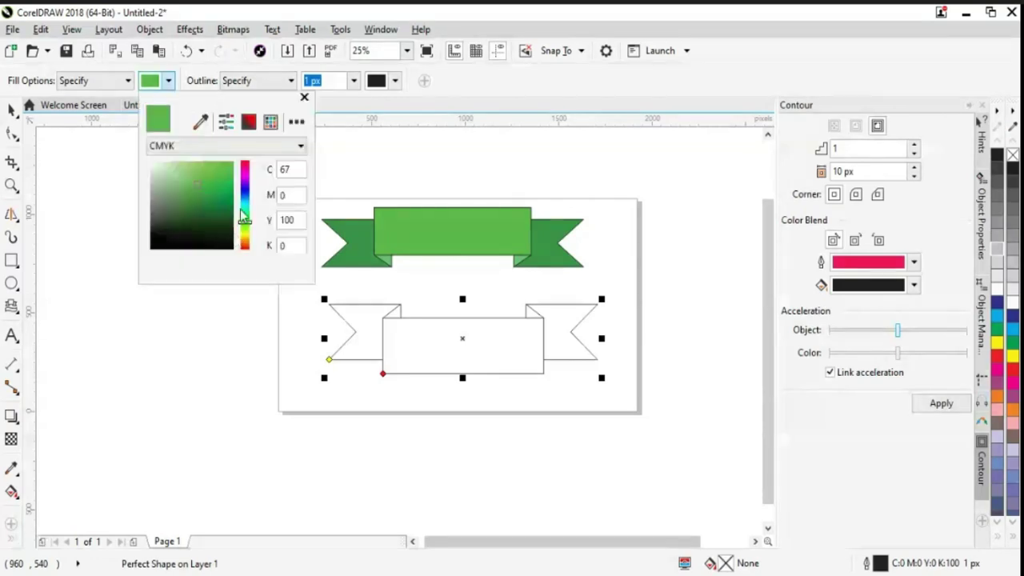
{"action": "mouse_move", "coordinate": [244, 215]}
{"action": "left_mouse_down"}
{"action": "mouse_move", "coordinate": [244, 190]}
{"action": "mouse_move", "coordinate": [203, 172]}
{"action": "left_mouse_up"}
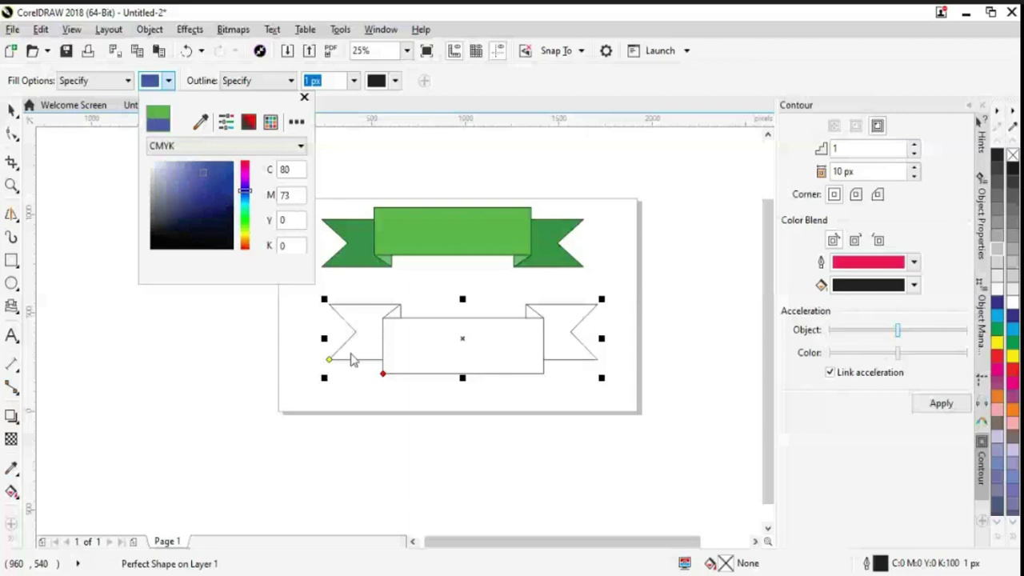
{"action": "left_click", "coordinate": [354, 354]}
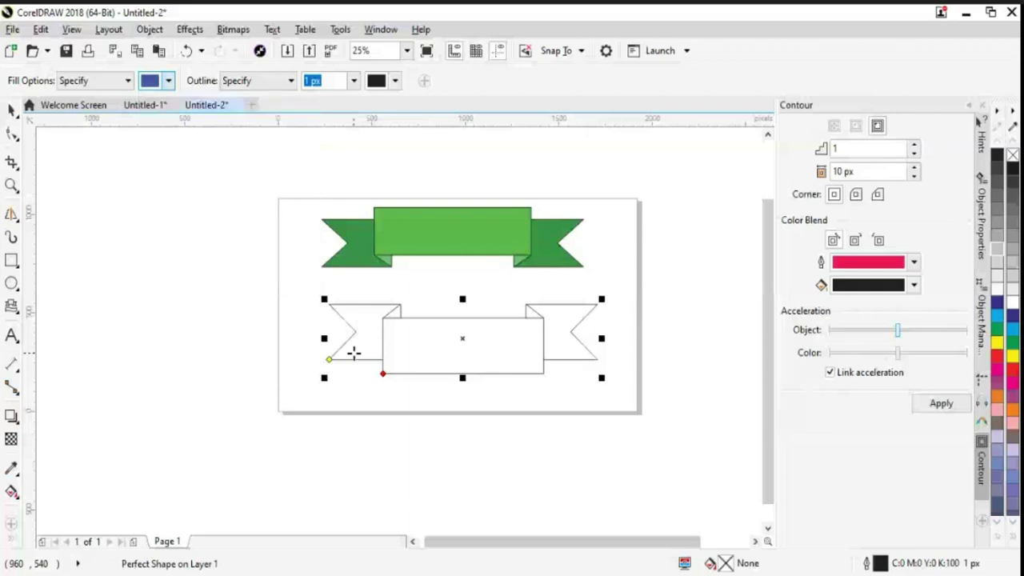
{"action": "left_click", "coordinate": [353, 352]}
{"action": "left_click", "coordinate": [571, 350]}
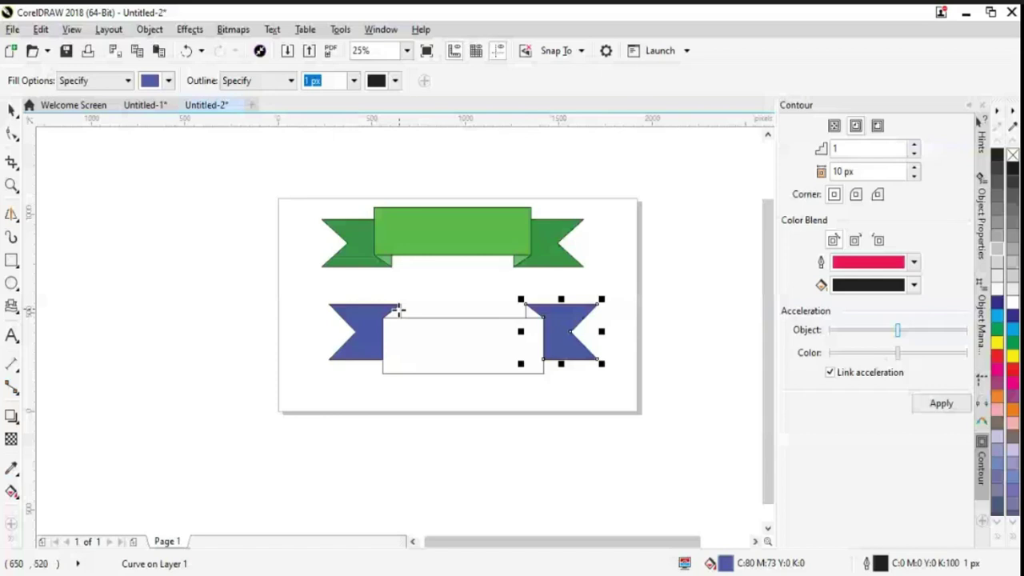
Smart-fill the lower banner's two folds with dark blue and its centre panel with a muted slate blue.
{"action": "left_click", "coordinate": [534, 311]}
{"action": "left_click", "coordinate": [168, 80]}
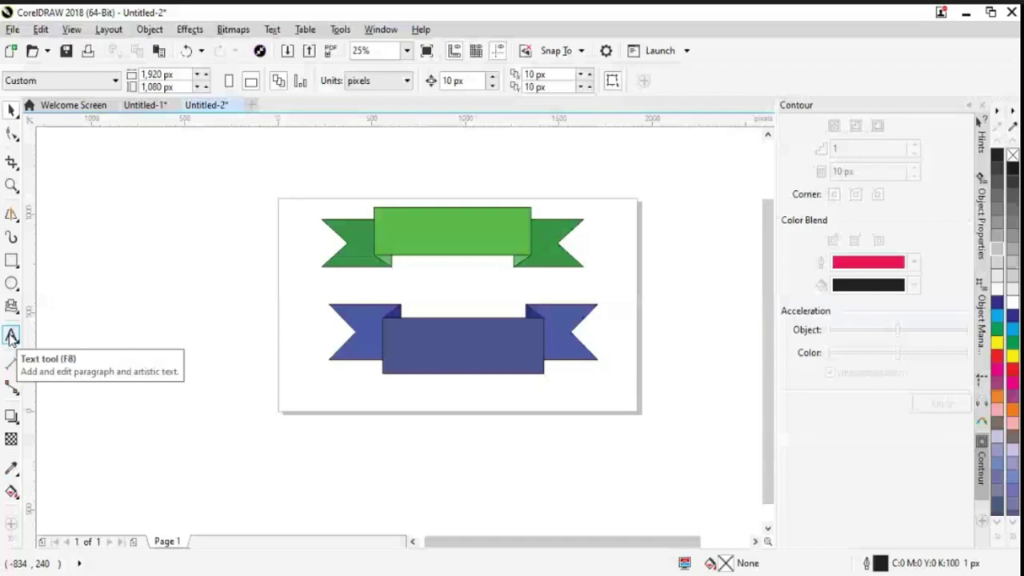
Paste the title "How to draw Banner and fill different colors?", enlarge it to about 1,829 px wide and centre it above the page.
{"action": "key", "text": "ctrl+v"}
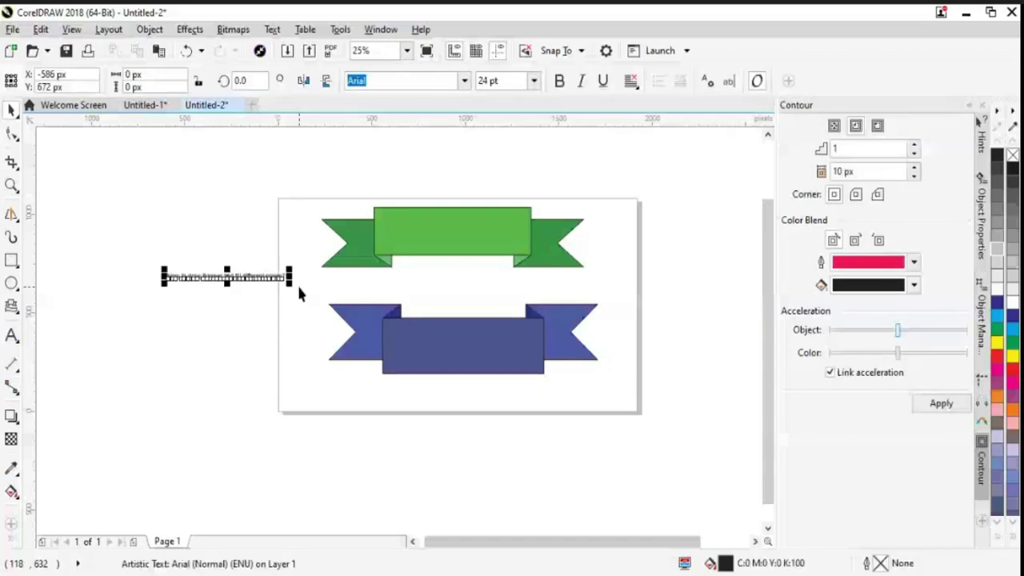
{"action": "left_click_drag", "start_coordinate": [288, 283], "coordinate": [515, 290]}
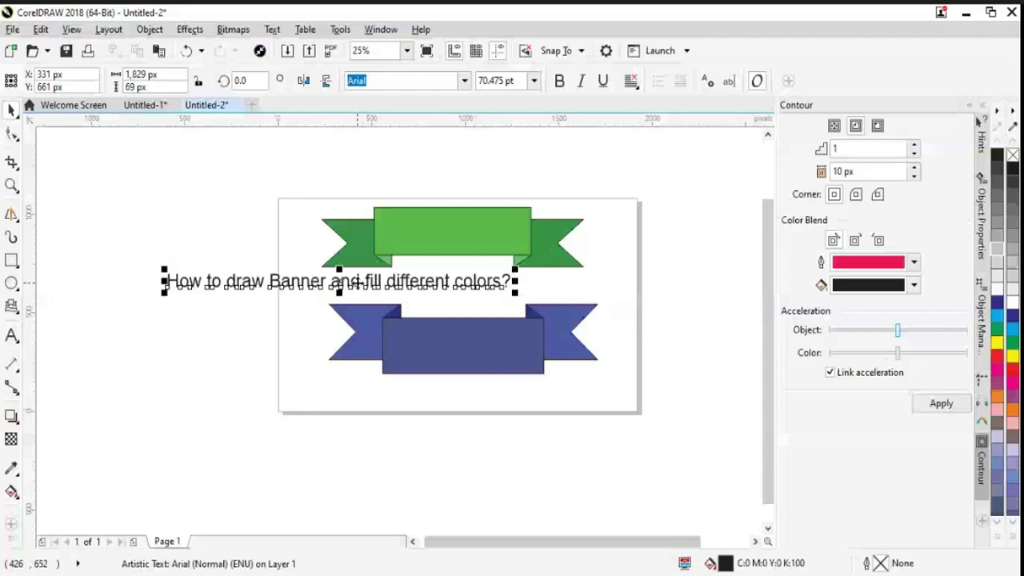
{"action": "left_click_drag", "start_coordinate": [356, 283], "coordinate": [474, 171]}
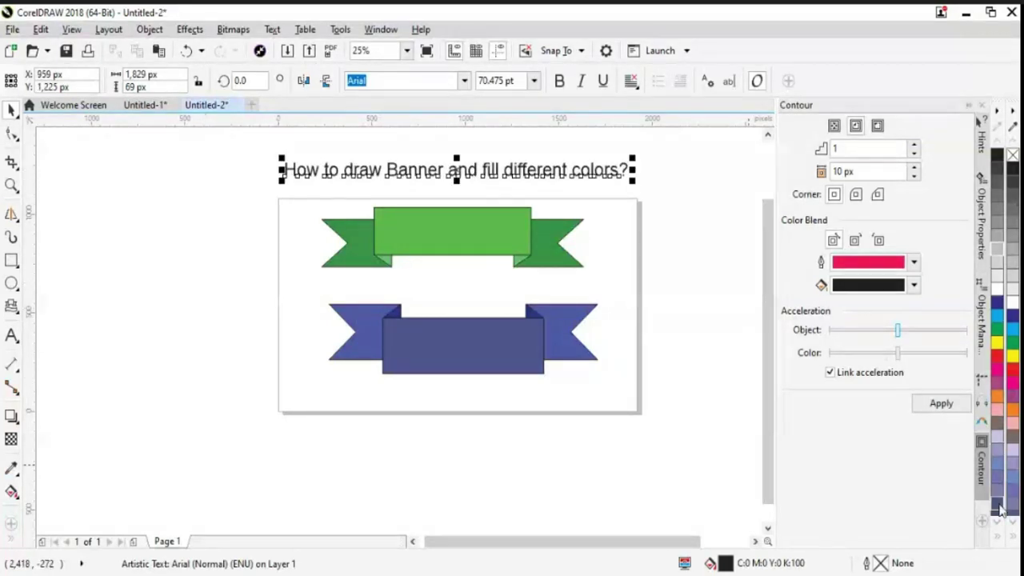
Recolour the title text above the page slate blue and deselect it.
{"action": "left_click", "coordinate": [189, 338]}
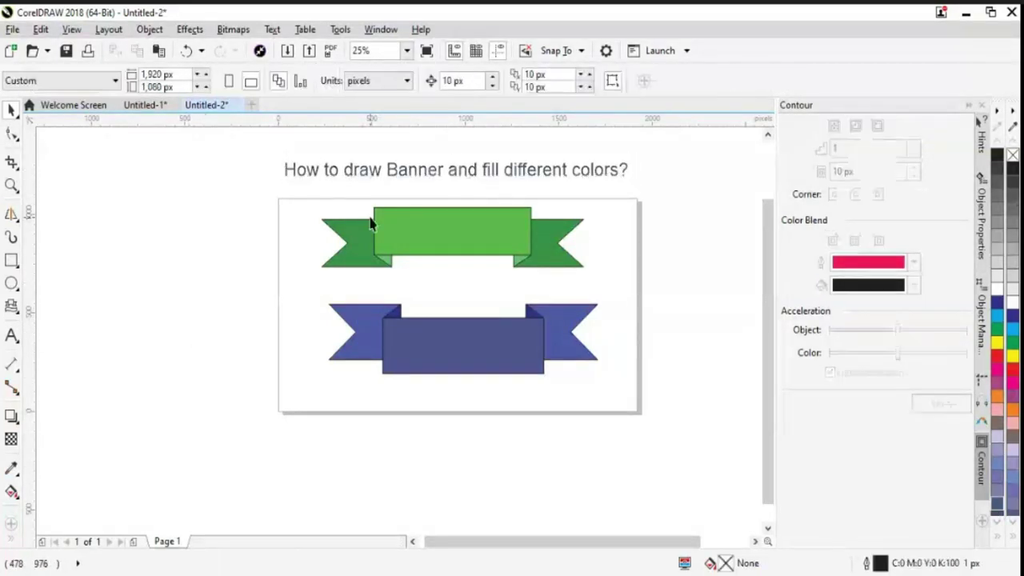
{"action": "left_click", "coordinate": [417, 178]}
{"action": "left_click", "coordinate": [206, 312]}
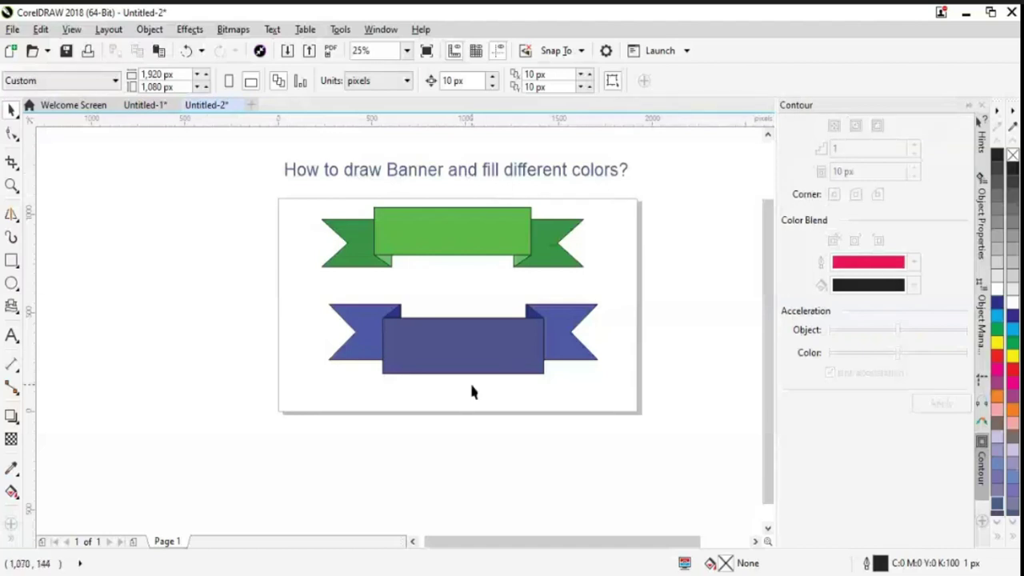
{"action": "left_click", "coordinate": [341, 352]}
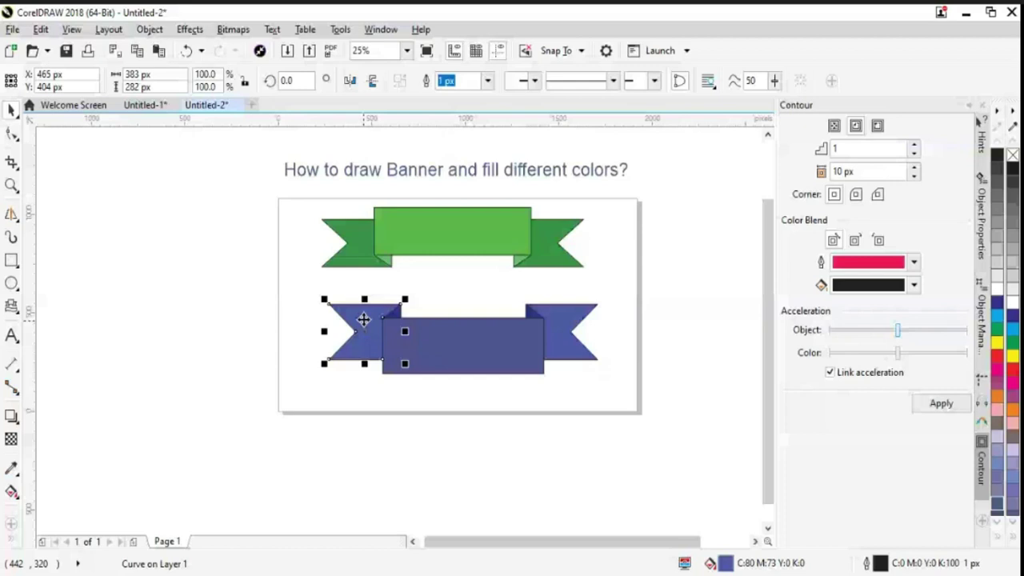
{"action": "key", "text": "Tab"}
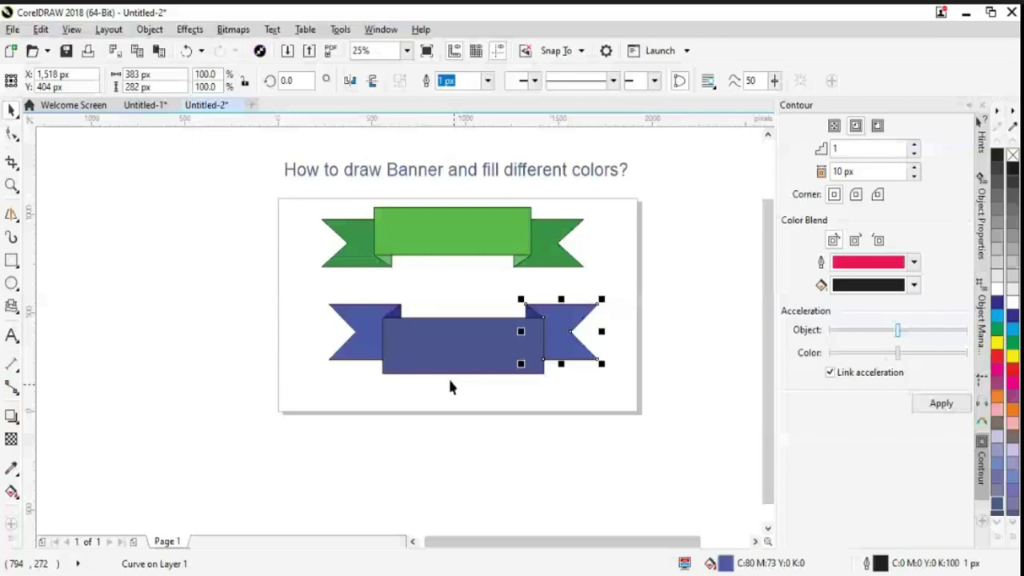
Try to rotate the selected pieces of the green banner by 180 degrees.
{"action": "left_click", "coordinate": [539, 401]}
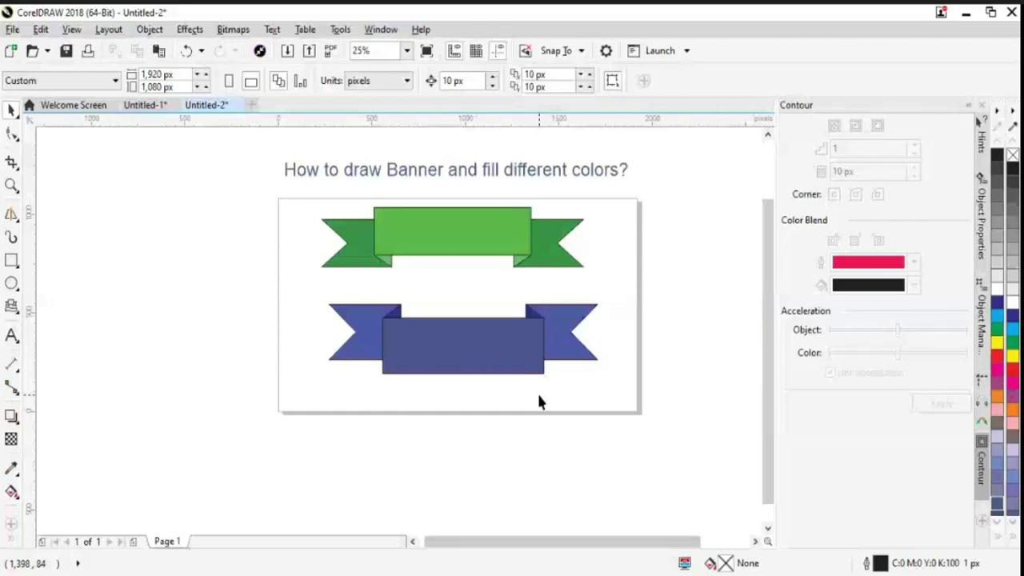
{"action": "left_click_drag", "start_coordinate": [294, 207], "coordinate": [614, 281]}
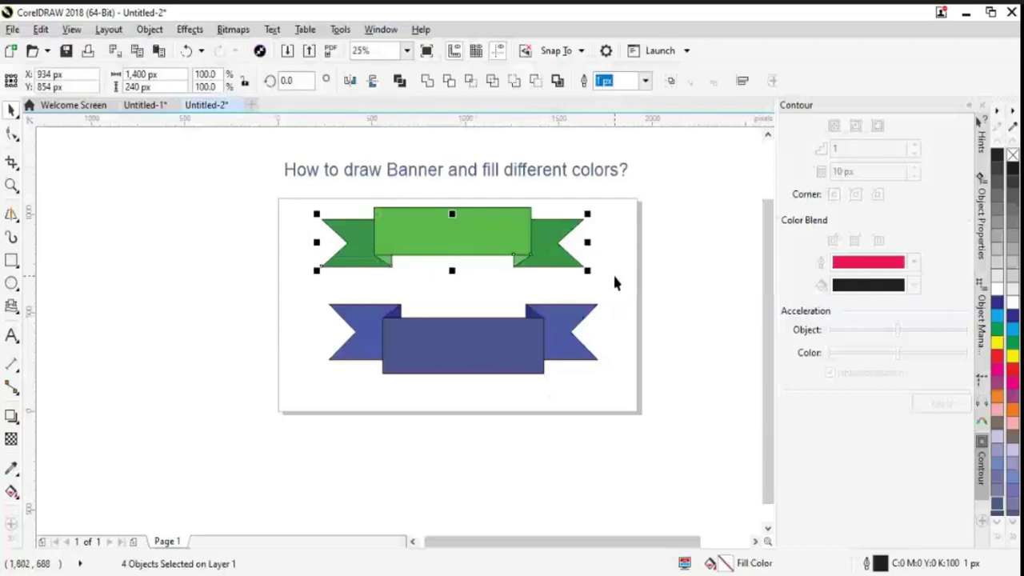
{"action": "left_click", "coordinate": [288, 80]}
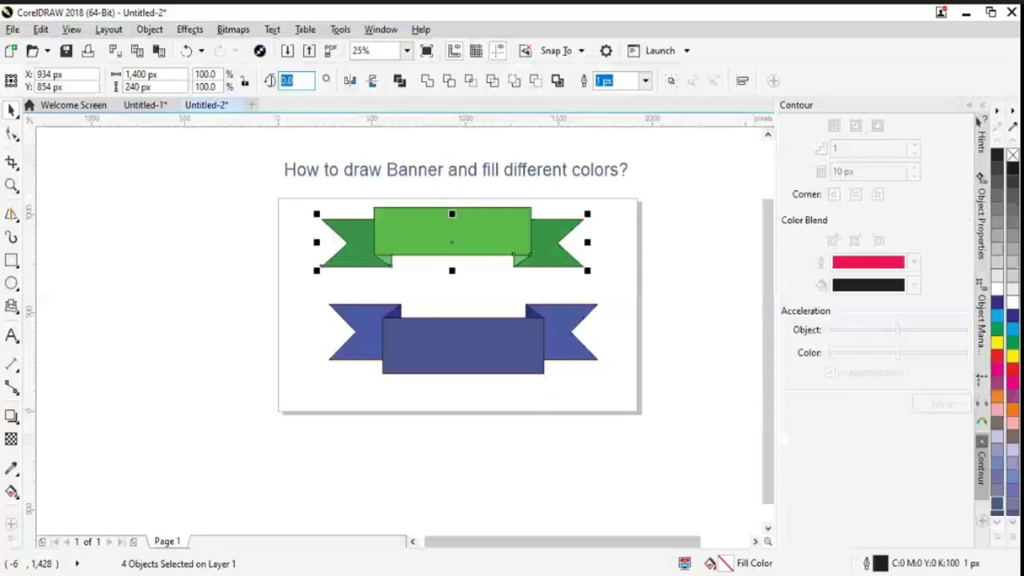
{"action": "type", "text": "180"}
{"action": "key", "text": "Return"}
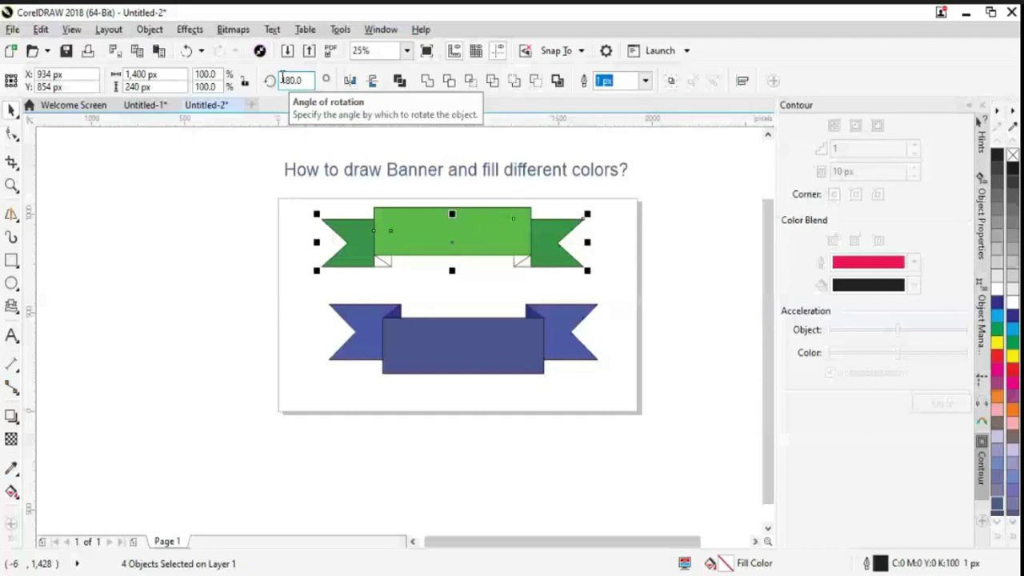
Select all six pieces of the green banner and rotate them together by 180 degrees.
{"action": "left_click", "coordinate": [628, 279]}
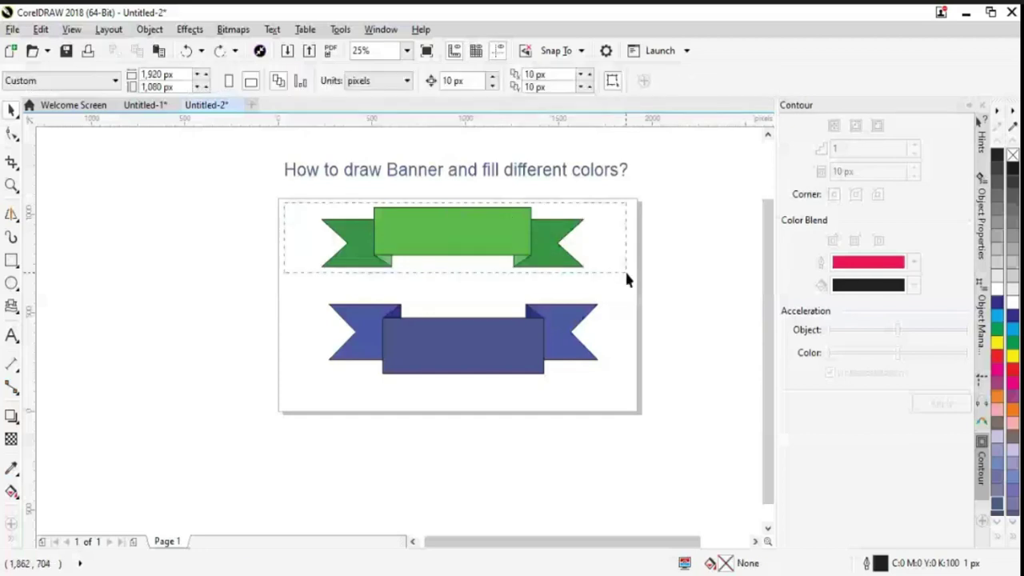
{"action": "left_click_drag", "start_coordinate": [627, 278], "coordinate": [627, 279]}
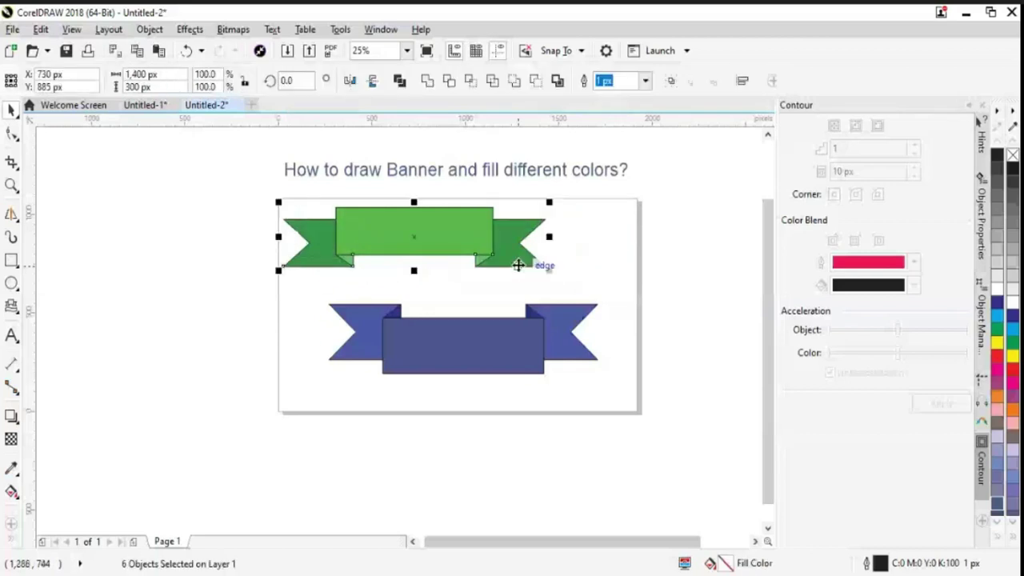
{"action": "double_click", "coordinate": [282, 84]}
{"action": "type", "text": "180"}
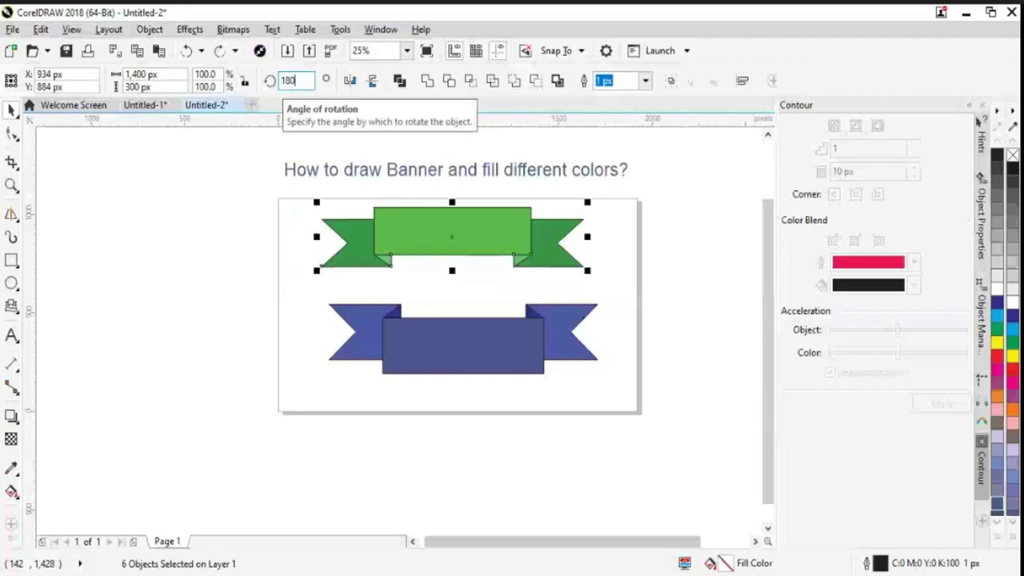
{"action": "key", "text": "Return"}
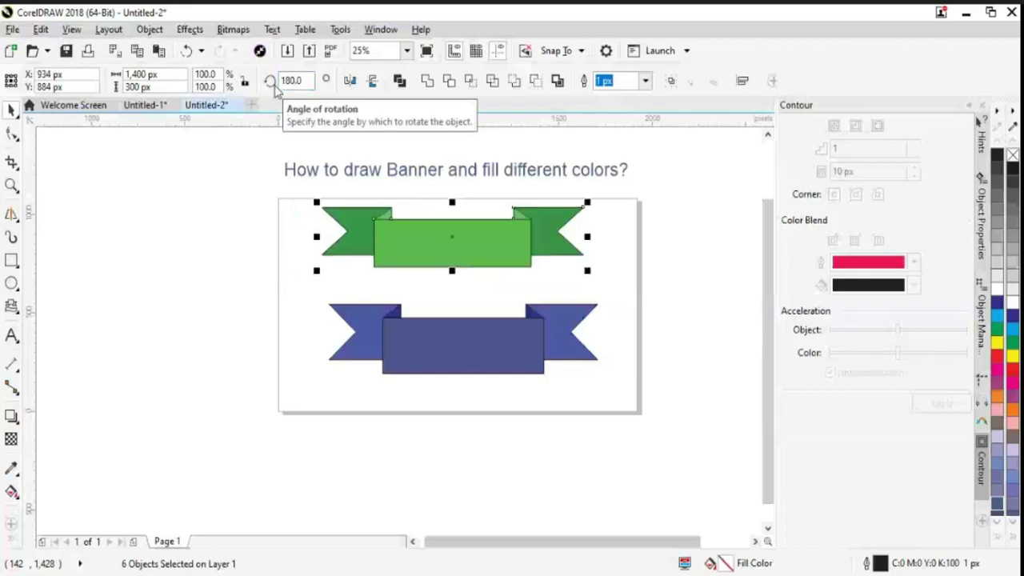
Move the green banner about 40 px down and 50 px to the right, lining it up above the blue banner.
{"action": "left_click_drag", "start_coordinate": [448, 256], "coordinate": [448, 268]}
{"action": "key", "text": "Up"}
{"action": "key", "text": "Right"}
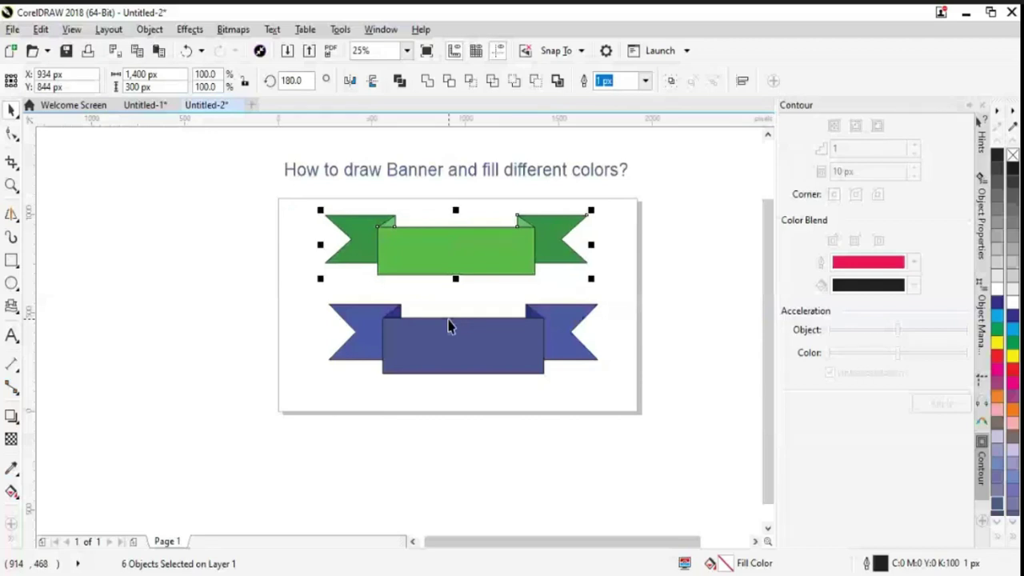
{"action": "key", "text": "Right"}
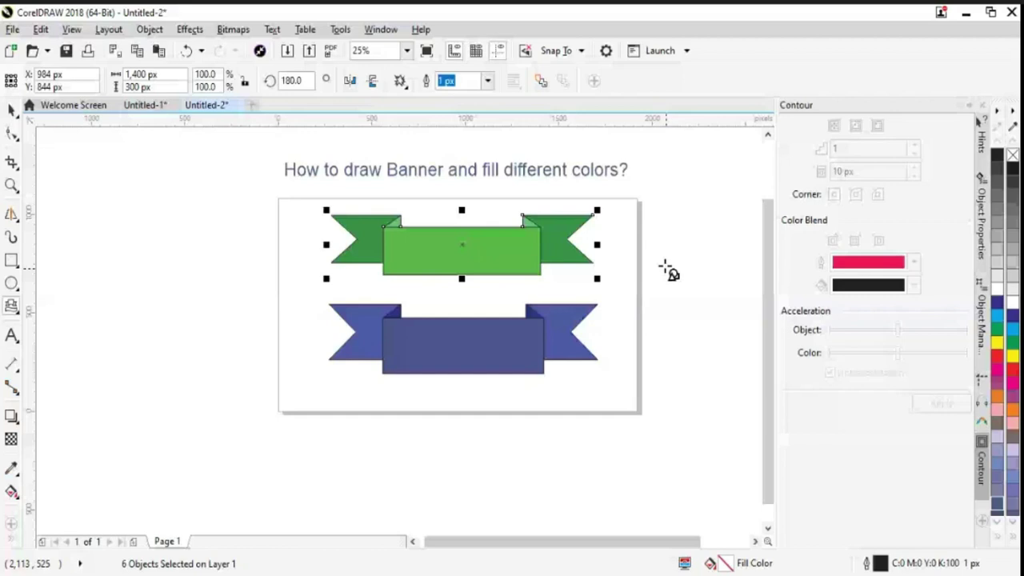
Draw a starburst about 608 px wide and high to the right of the page and fill it with cyan.
{"action": "left_click_drag", "start_coordinate": [666, 271], "coordinate": [720, 268]}
{"action": "left_click", "coordinate": [622, 263]}
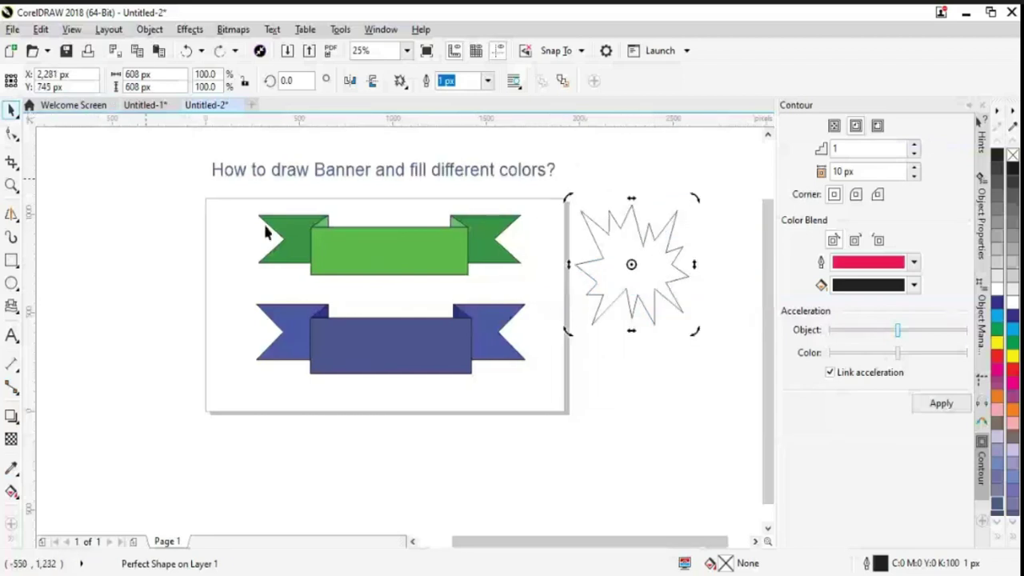
{"action": "left_click", "coordinate": [641, 423]}
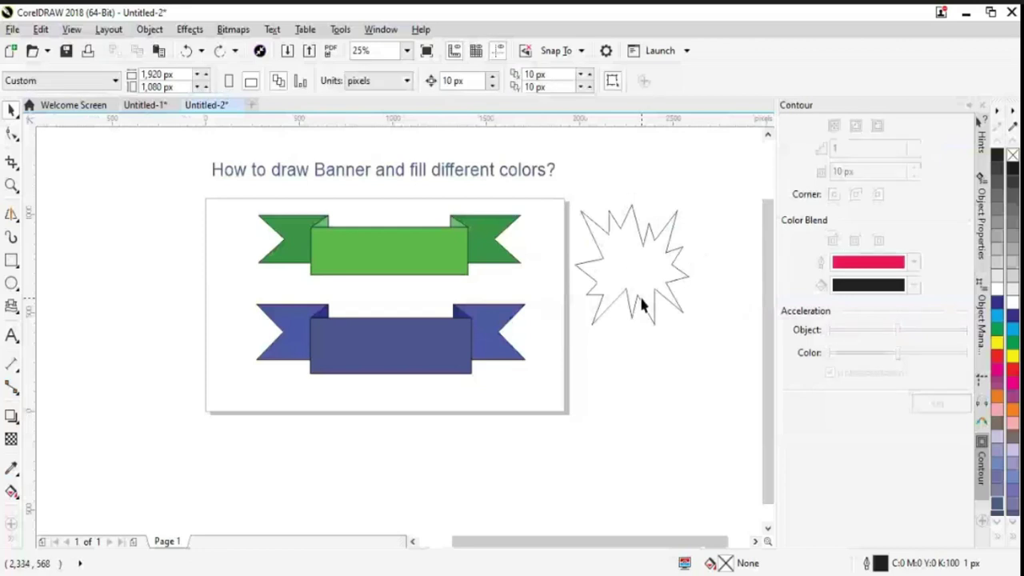
{"action": "left_click_drag", "start_coordinate": [641, 305], "coordinate": [672, 307]}
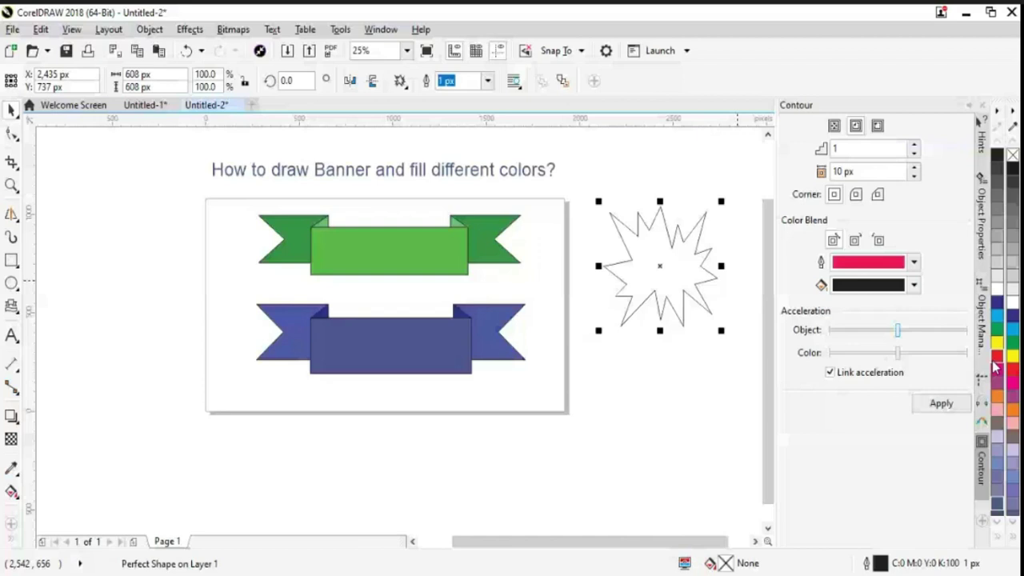
Draw a second starburst about 636 by 688 px, fill it with magenta and place it directly below the cyan one.
{"action": "left_click", "coordinate": [400, 80]}
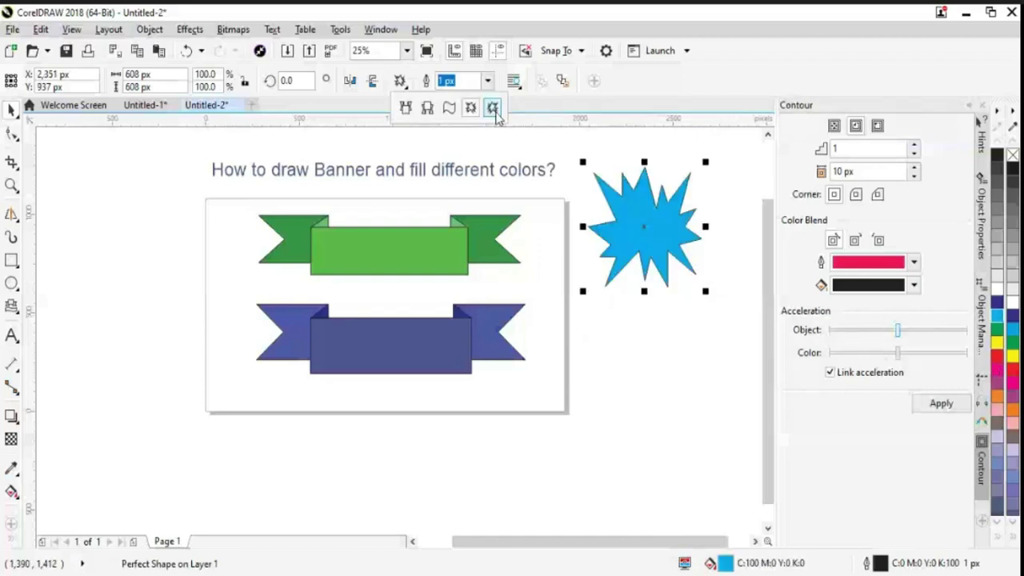
{"action": "left_click", "coordinate": [492, 108]}
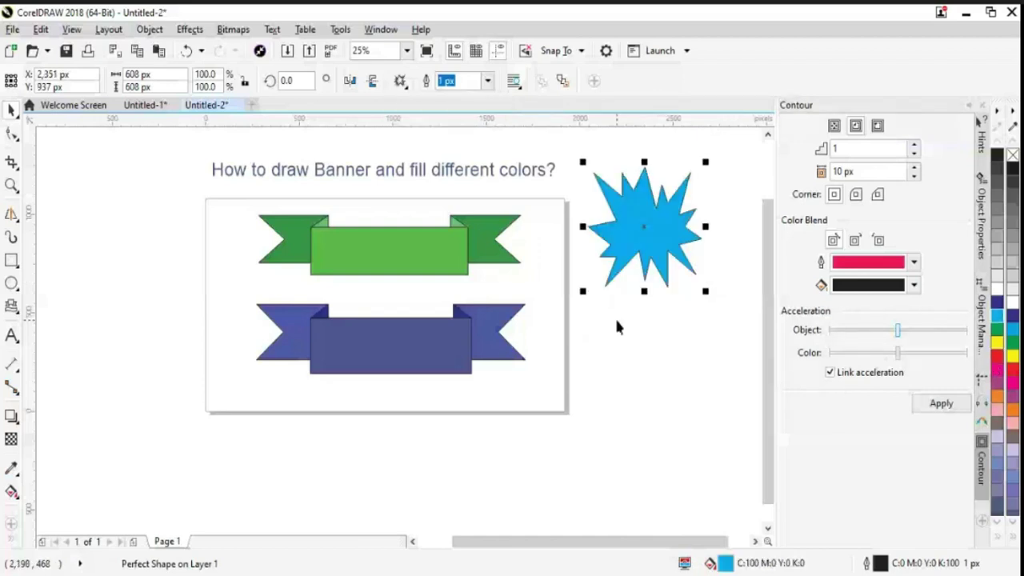
{"action": "left_click", "coordinate": [614, 316]}
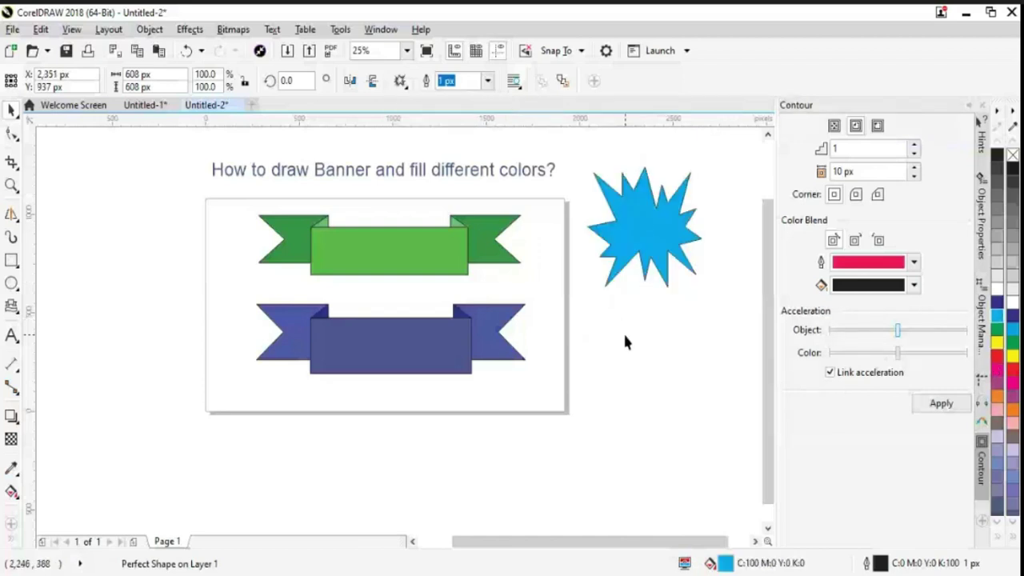
{"action": "left_click", "coordinate": [12, 305]}
{"action": "left_click", "coordinate": [400, 80]}
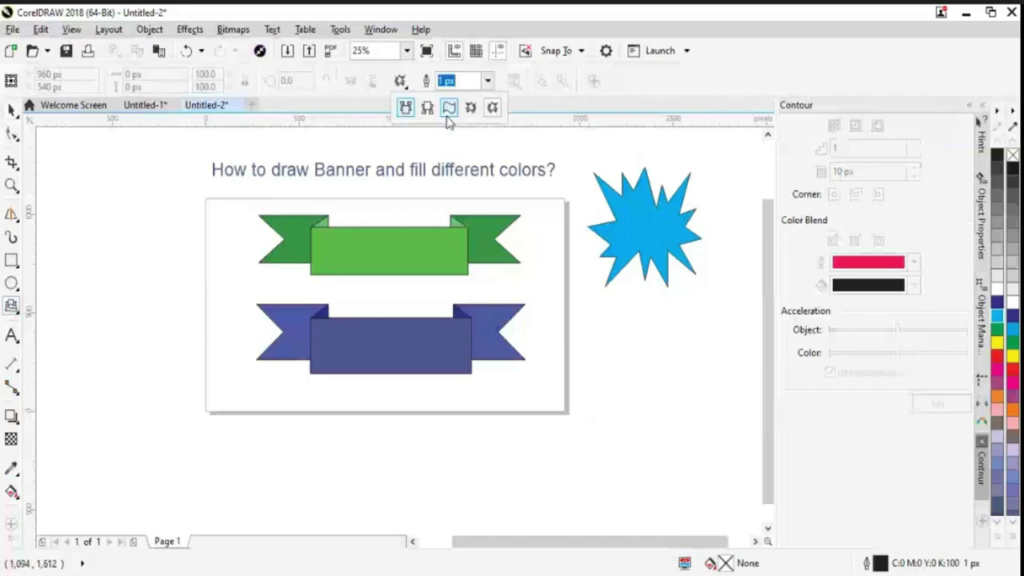
{"action": "left_click_drag", "start_coordinate": [607, 325], "coordinate": [696, 441]}
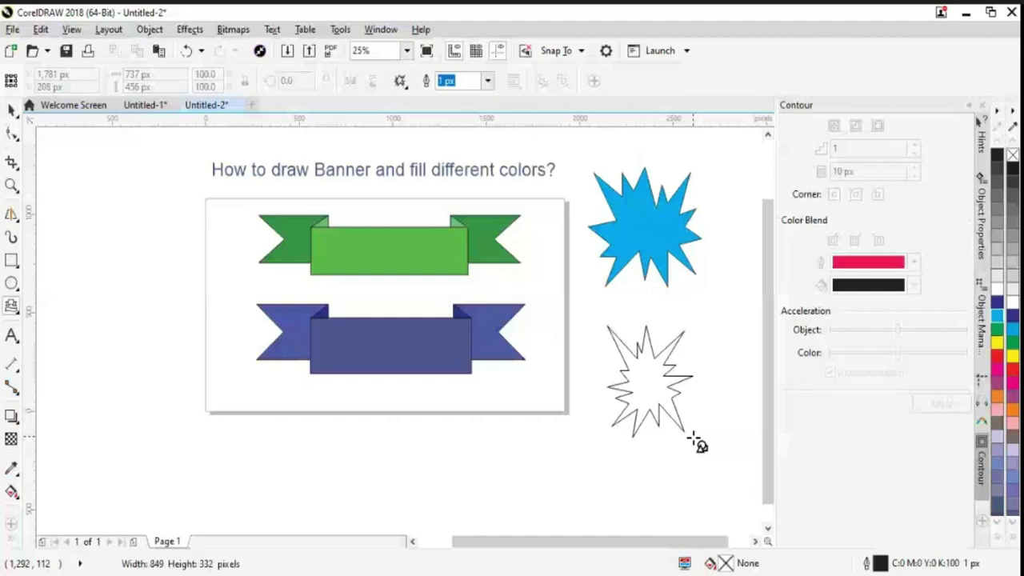
{"action": "left_click_drag", "start_coordinate": [664, 402], "coordinate": [642, 360]}
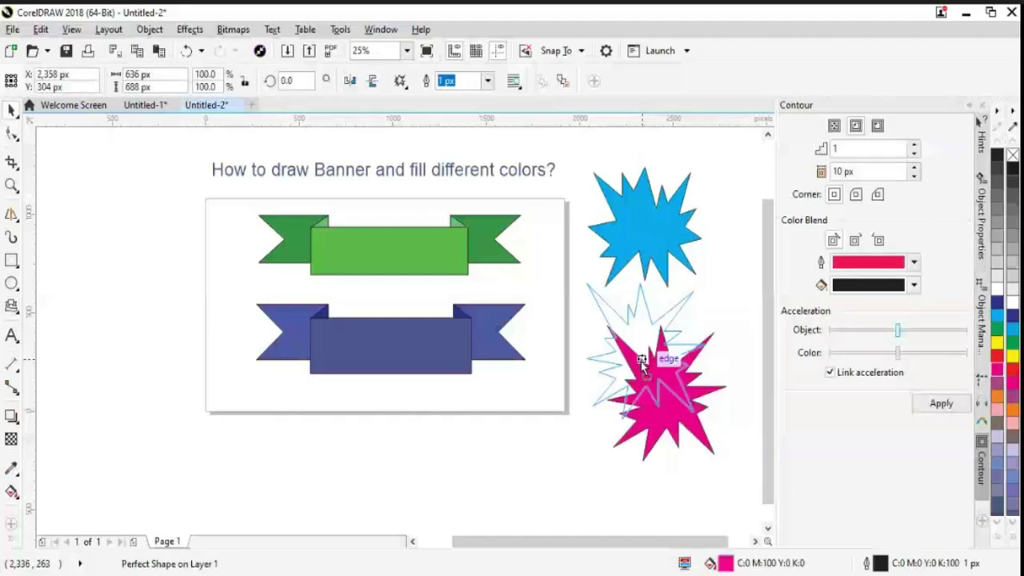
{"action": "left_click_drag", "start_coordinate": [642, 360], "coordinate": [640, 357]}
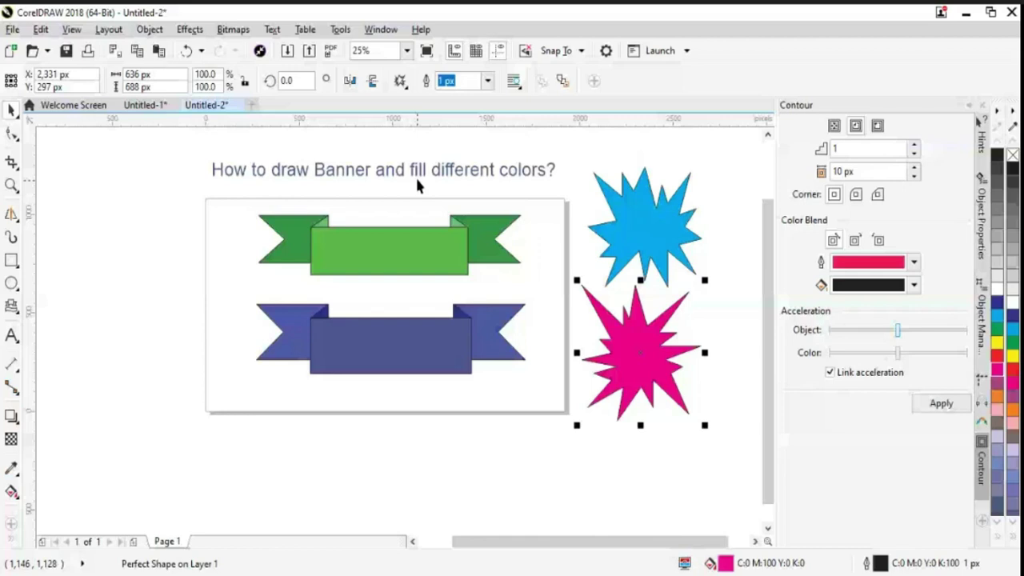
Recolour the title text above the page reddish purple and deselect it.
{"action": "left_click", "coordinate": [415, 382]}
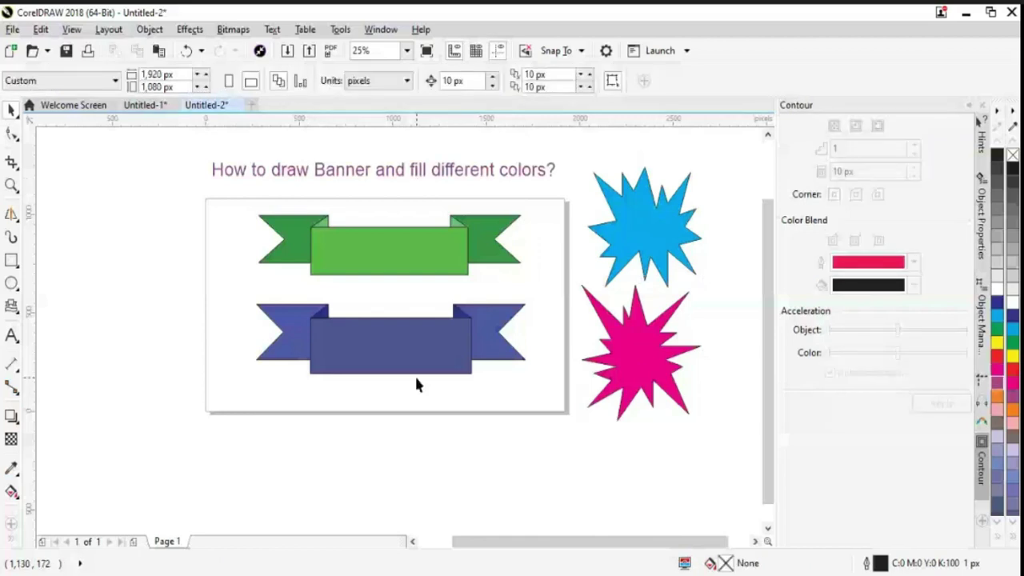
{"action": "scroll", "coordinate": [414, 384], "scroll_direction": "up", "scroll_amount": 1}
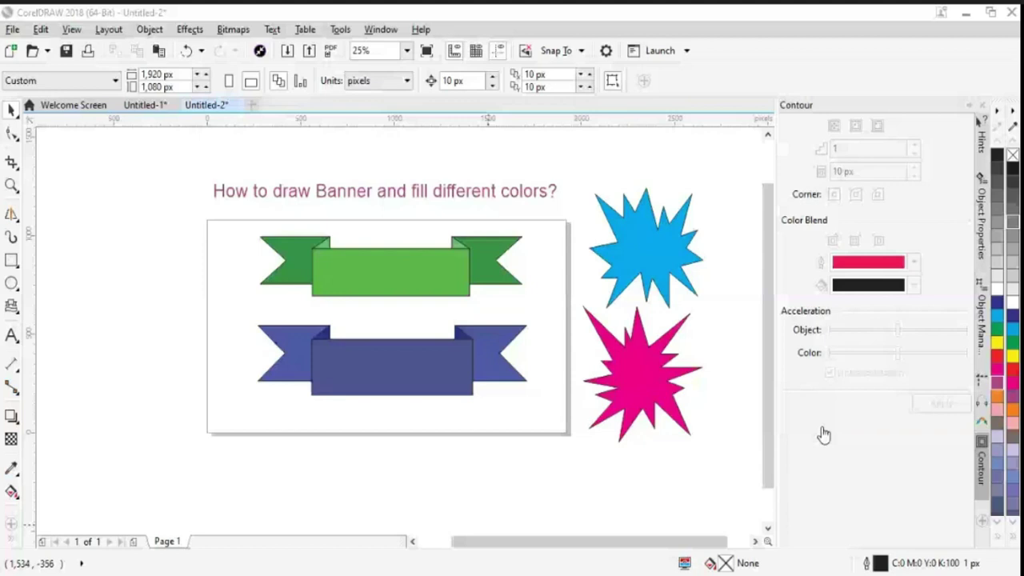
In a new 1,920 by 1,080 px document, draw four two-point lines at different angles beneath the title "Two point line".
{"action": "left_click", "coordinate": [12, 215]}
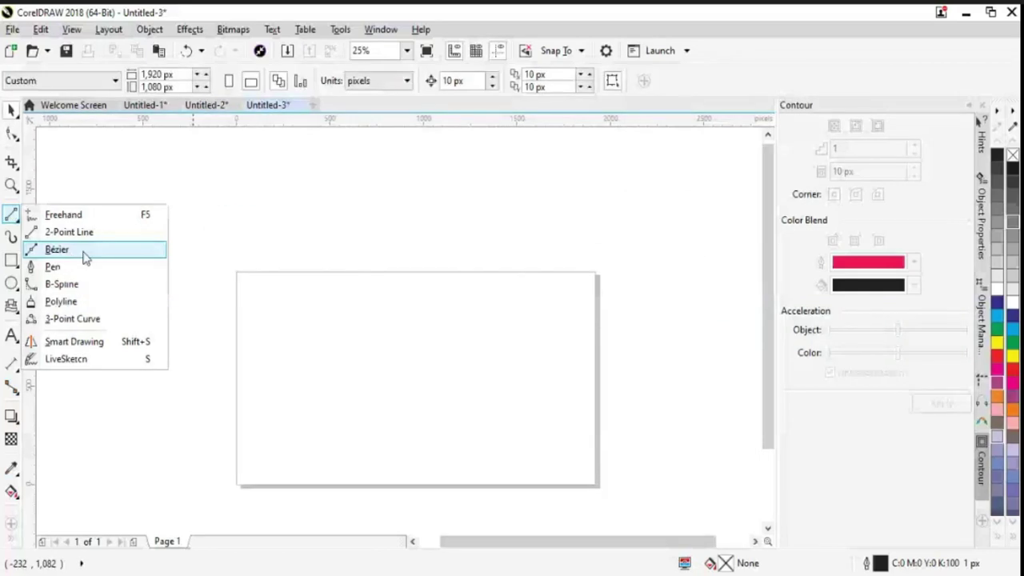
{"action": "left_click", "coordinate": [162, 296]}
{"action": "left_click_drag", "start_coordinate": [300, 336], "coordinate": [309, 368]}
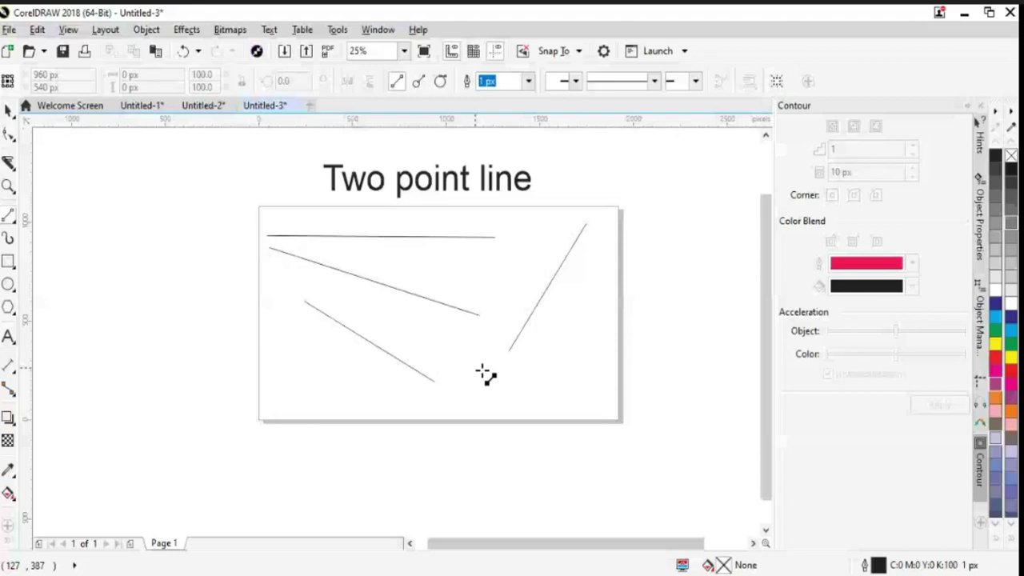
Draw a two-point line about 1,276 px wide along the page's upper edge and move its right end node to make it horizontal.
{"action": "left_click_drag", "start_coordinate": [308, 390], "coordinate": [548, 395]}
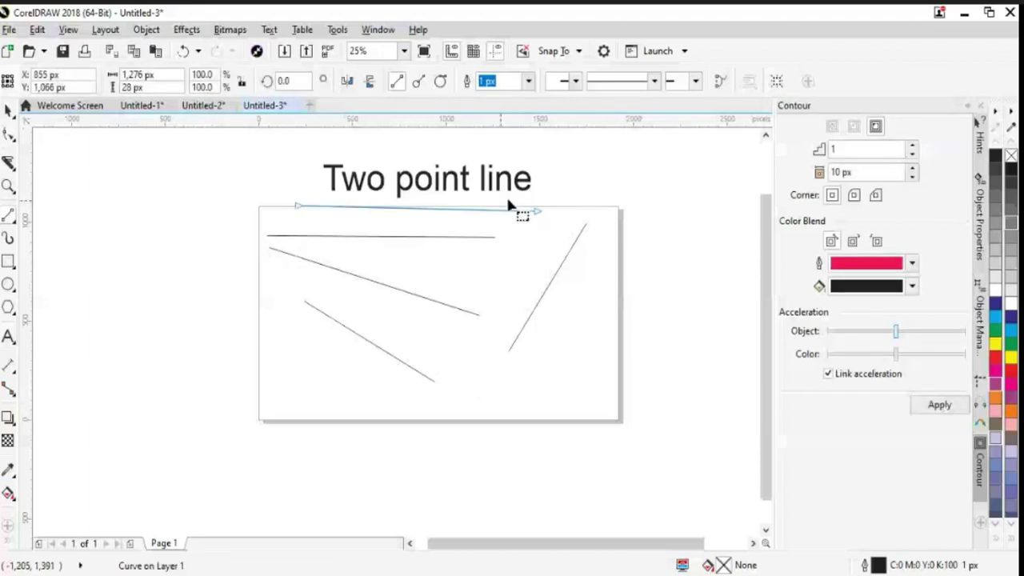
{"action": "key", "text": "F10"}
{"action": "left_click_drag", "start_coordinate": [296, 206], "coordinate": [537, 210]}
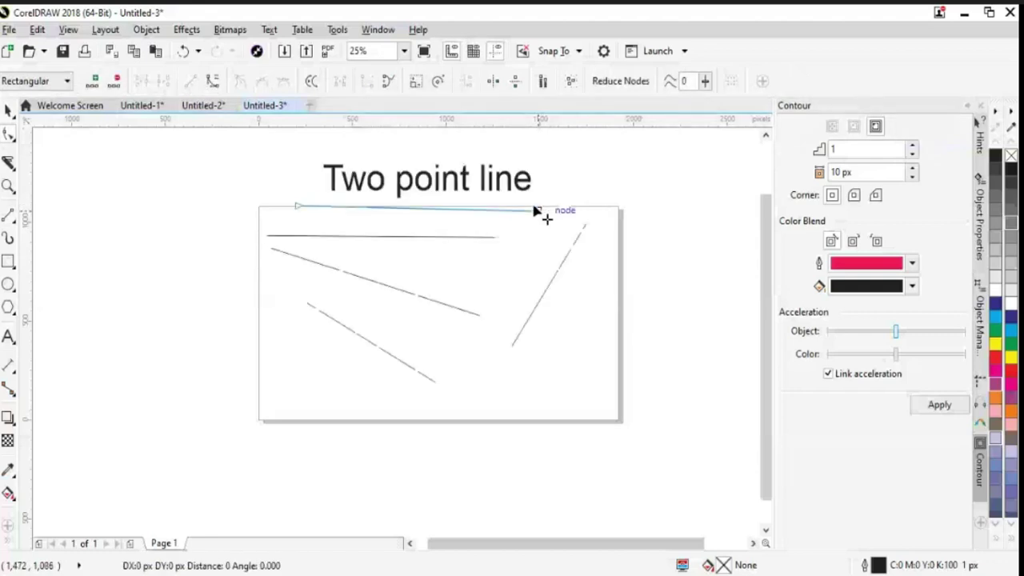
{"action": "left_click_drag", "start_coordinate": [538, 210], "coordinate": [536, 207]}
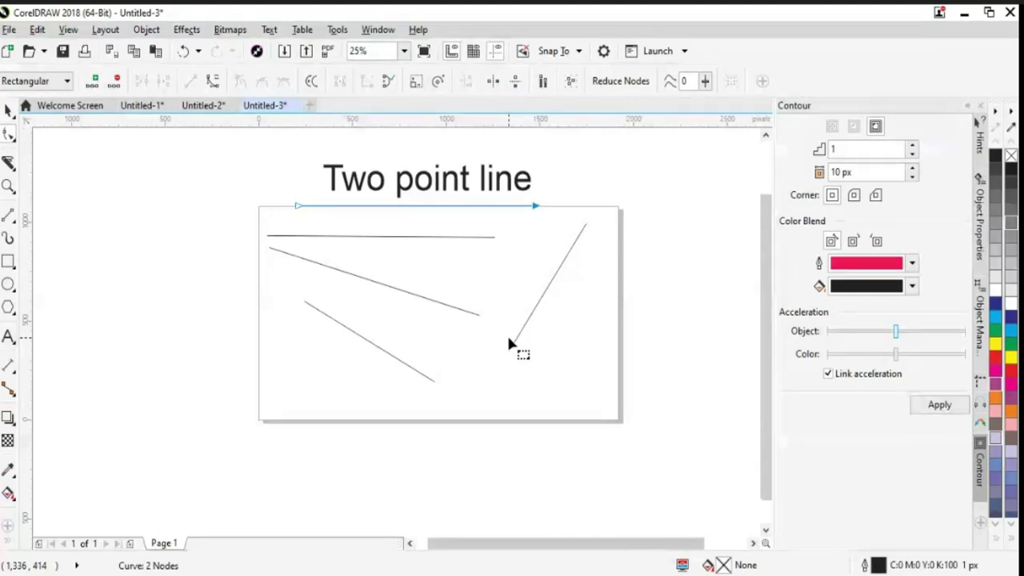
Set the outline width of the horizontal line beneath the title to 16 px.
{"action": "left_click", "coordinate": [8, 112]}
{"action": "left_click", "coordinate": [468, 81]}
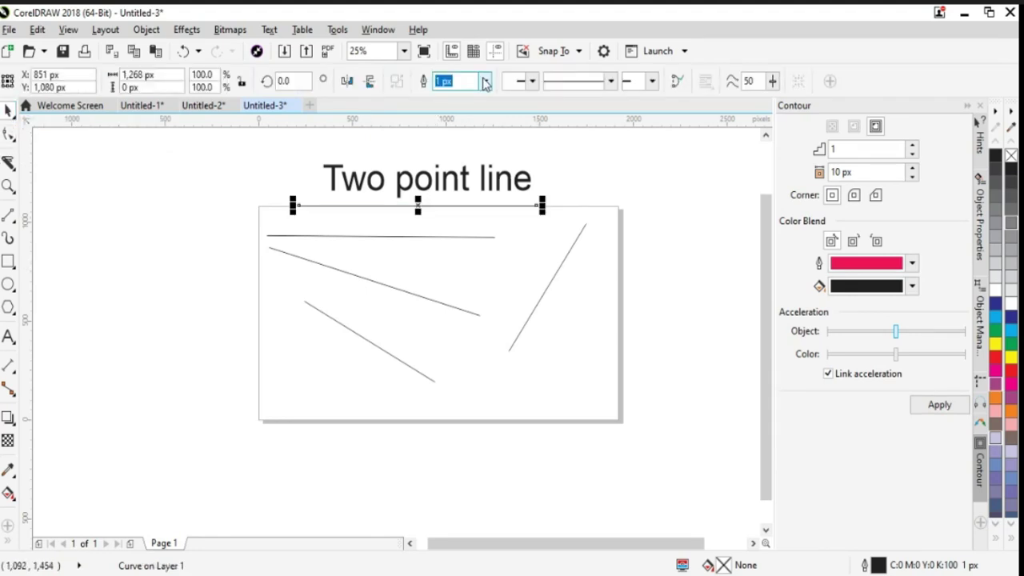
{"action": "left_click", "coordinate": [485, 82]}
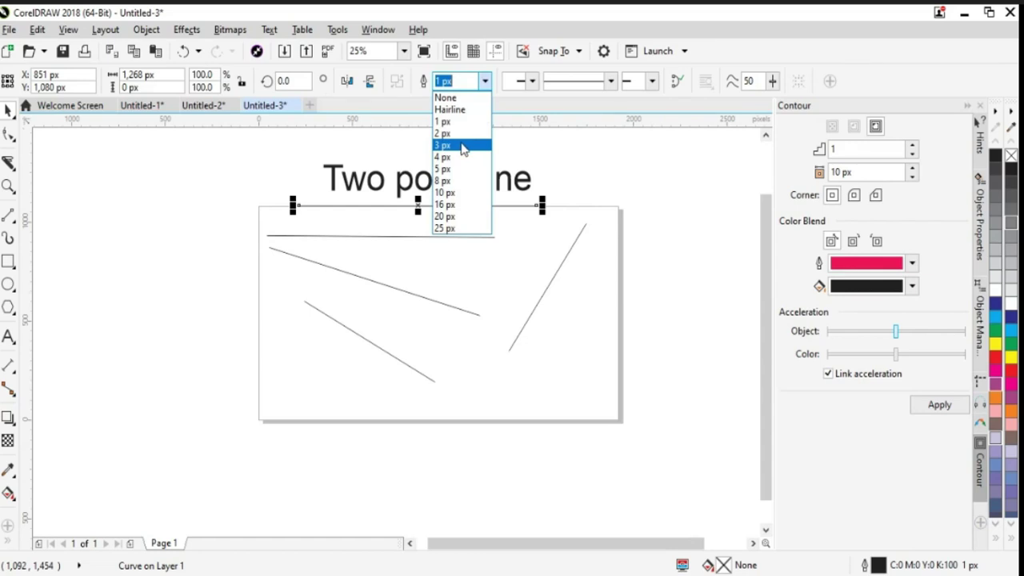
{"action": "left_click", "coordinate": [450, 184]}
{"action": "left_click", "coordinate": [485, 81]}
{"action": "left_click", "coordinate": [445, 204]}
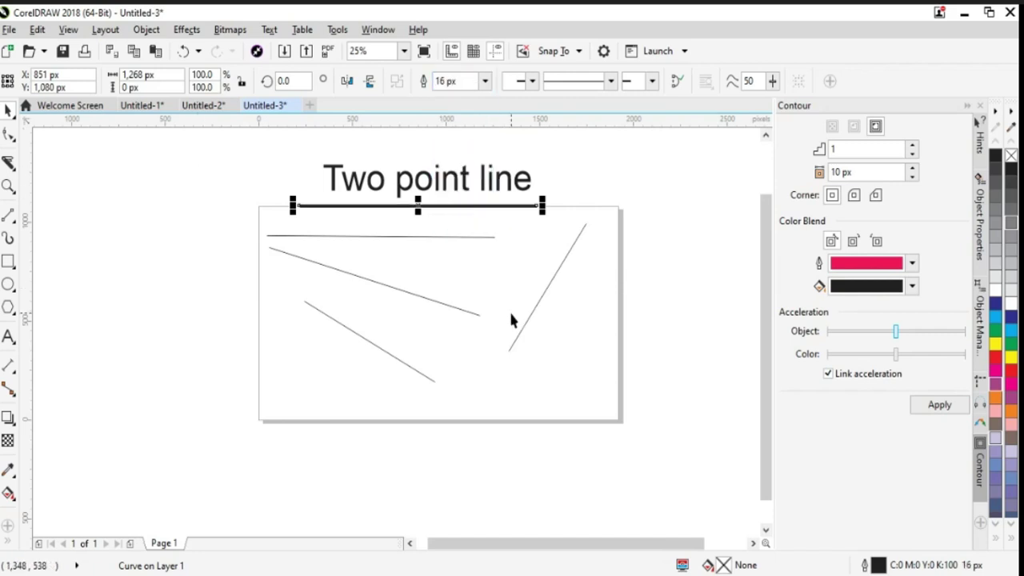
Colour the thick line crimson (C6 M100 Y71 K1), raise the title and place the line as an underline beneath it.
{"action": "key", "text": "Up"}
{"action": "key", "text": "Up"}
{"action": "key", "text": "Up"}
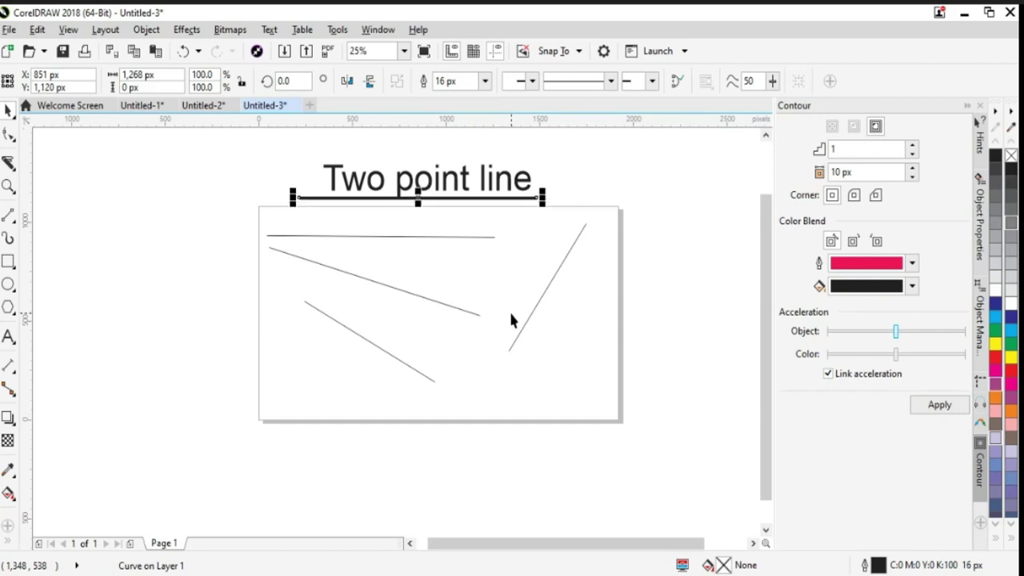
{"action": "key", "text": "Down"}
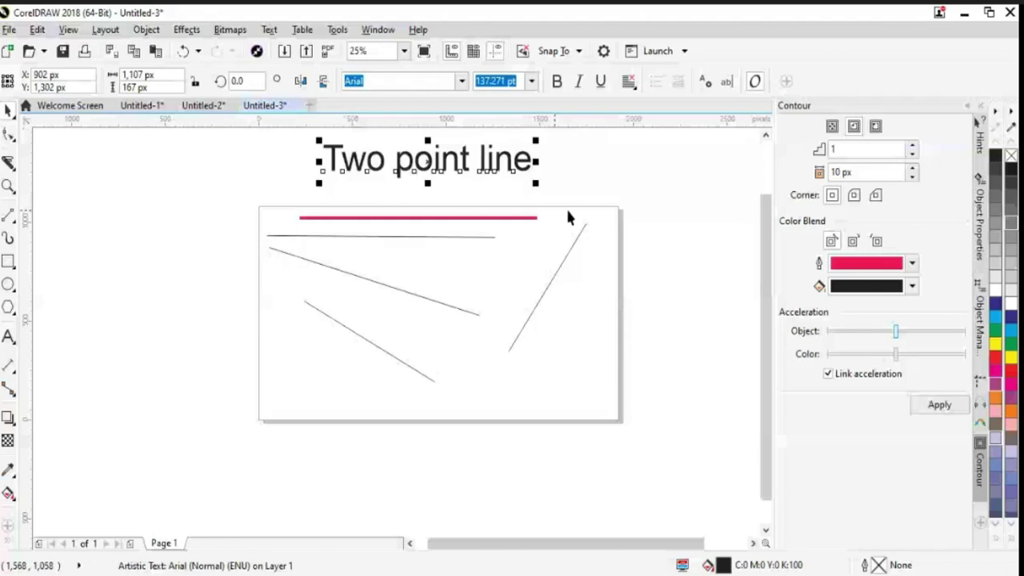
{"action": "scroll", "coordinate": [560, 232], "scroll_direction": "up", "scroll_amount": 1}
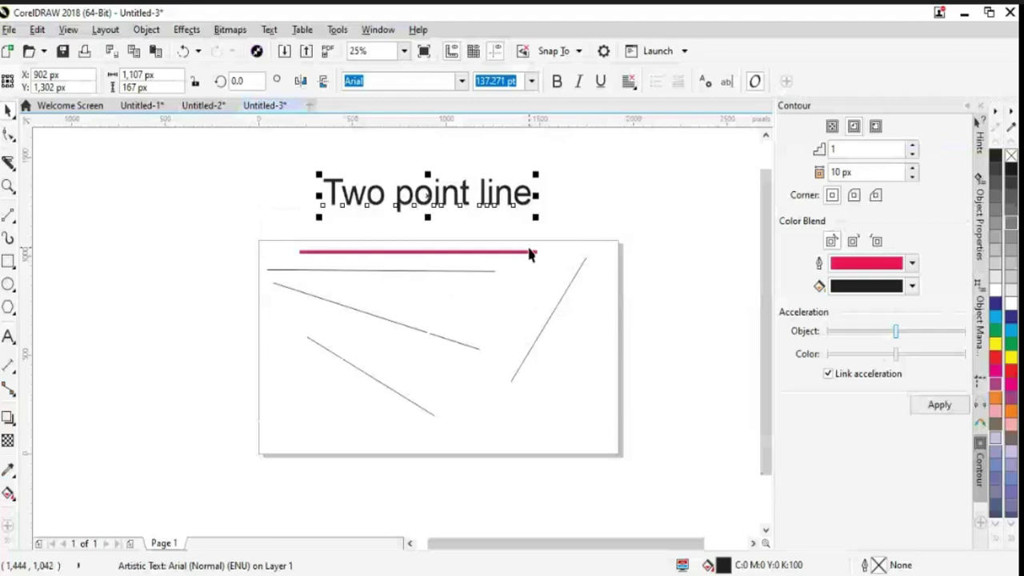
{"action": "left_click_drag", "start_coordinate": [530, 253], "coordinate": [531, 218]}
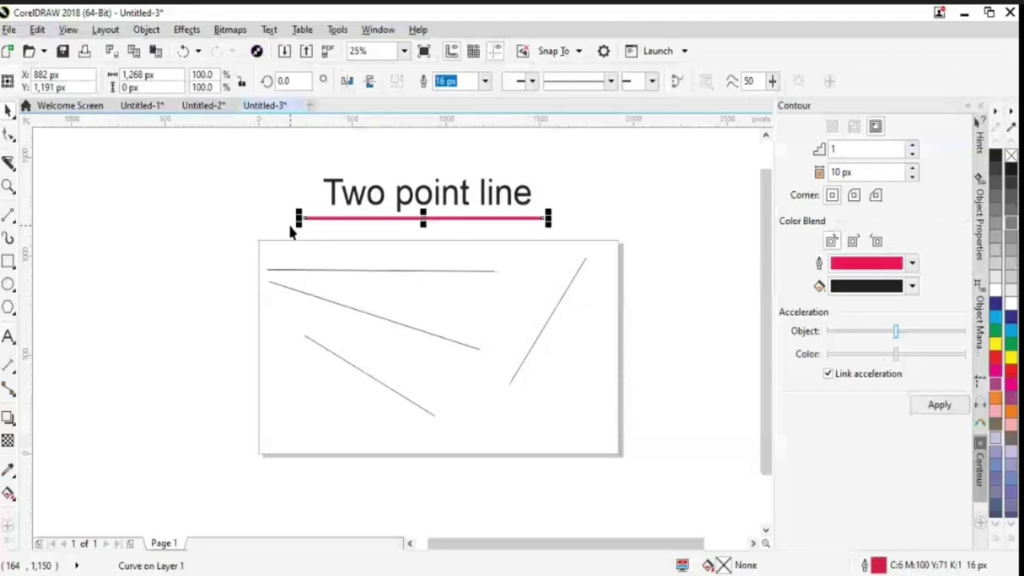
Try rotating the crimson underline by 90 degrees, and undo the rotation.
{"action": "left_click", "coordinate": [288, 81]}
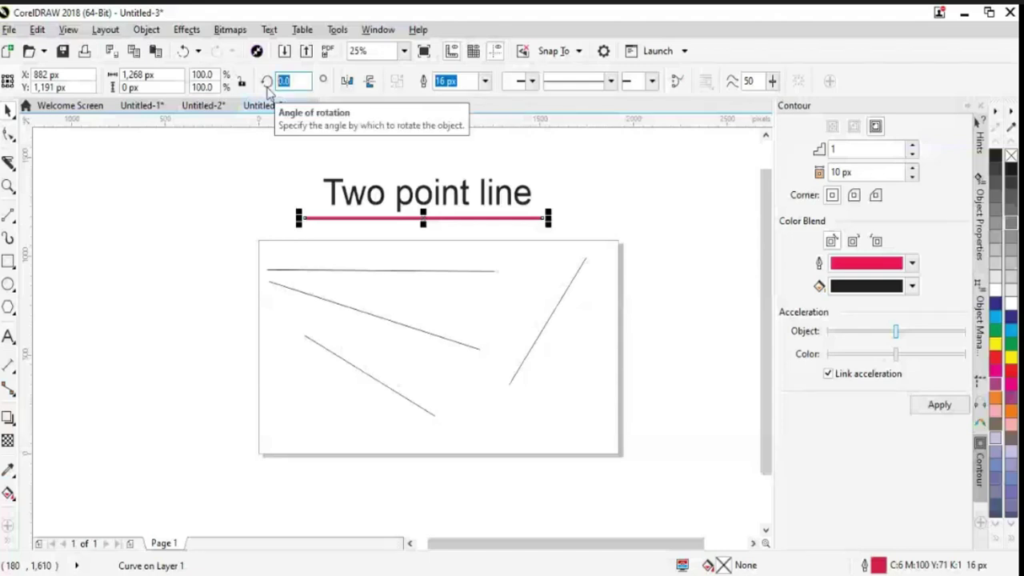
{"action": "type", "text": "90"}
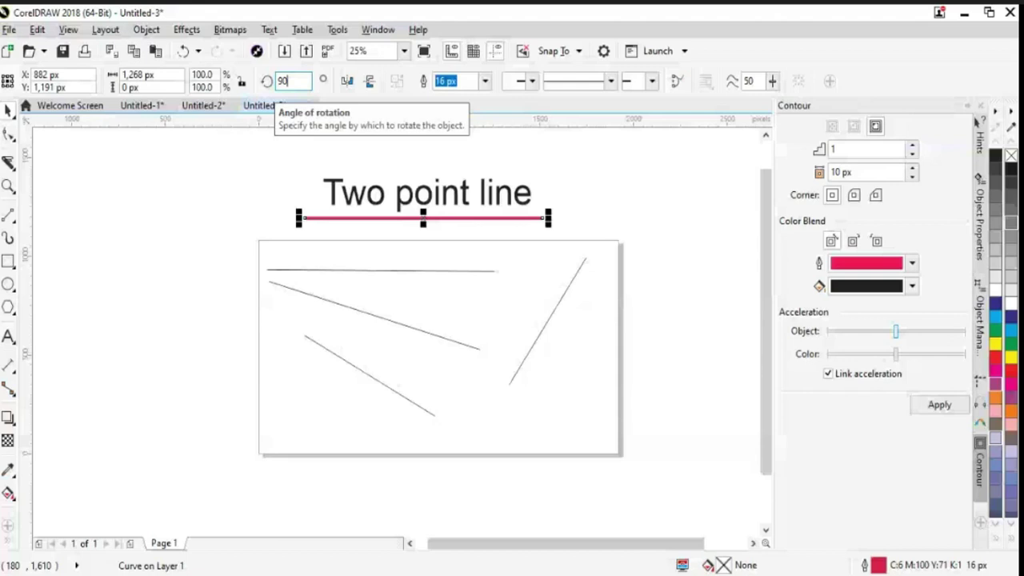
{"action": "key", "text": "ctrl+z"}
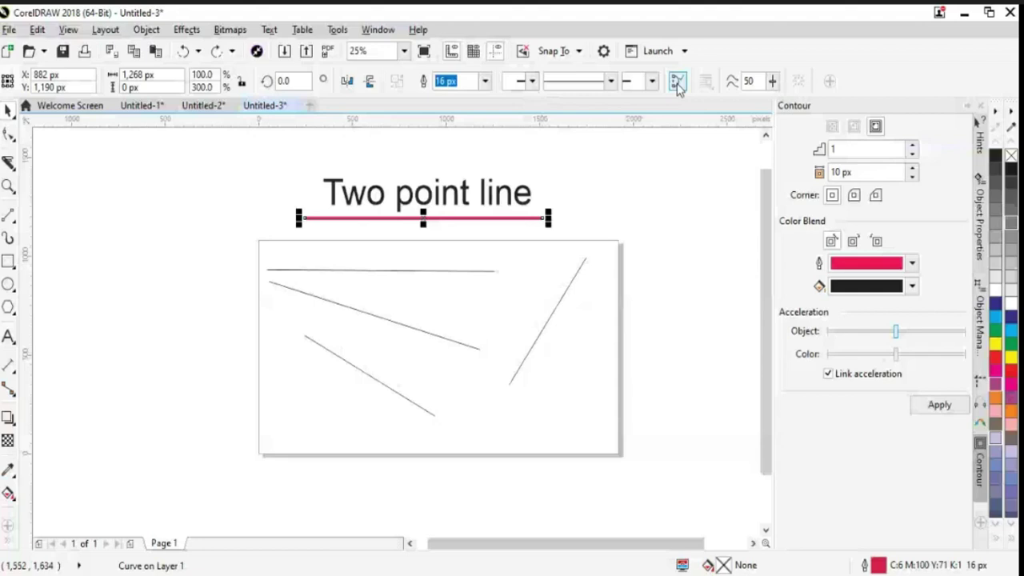
Set the crimson underline's outline width to 25 px and add an arrowhead at its start.
{"action": "left_click", "coordinate": [484, 81]}
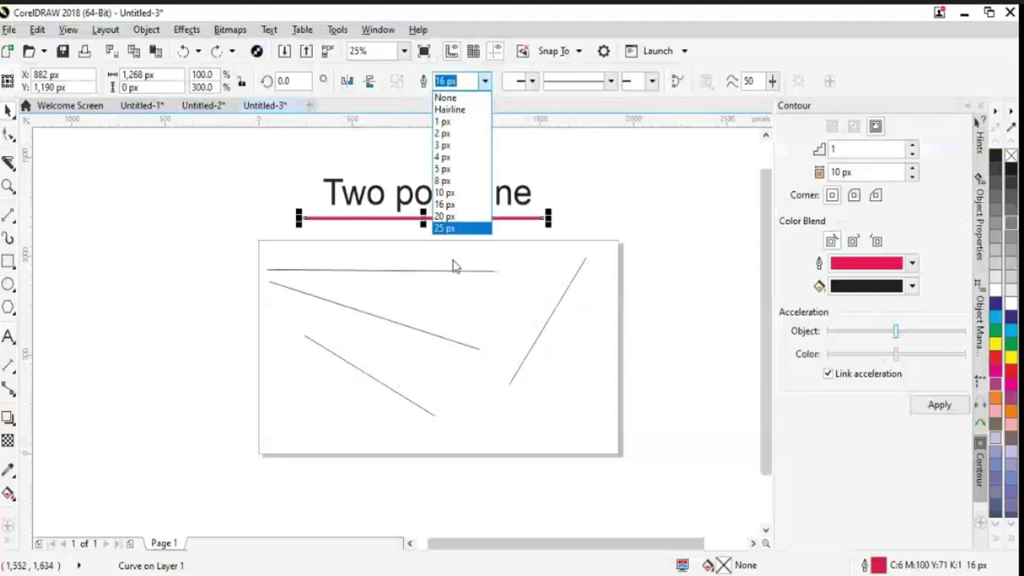
{"action": "left_click", "coordinate": [450, 229]}
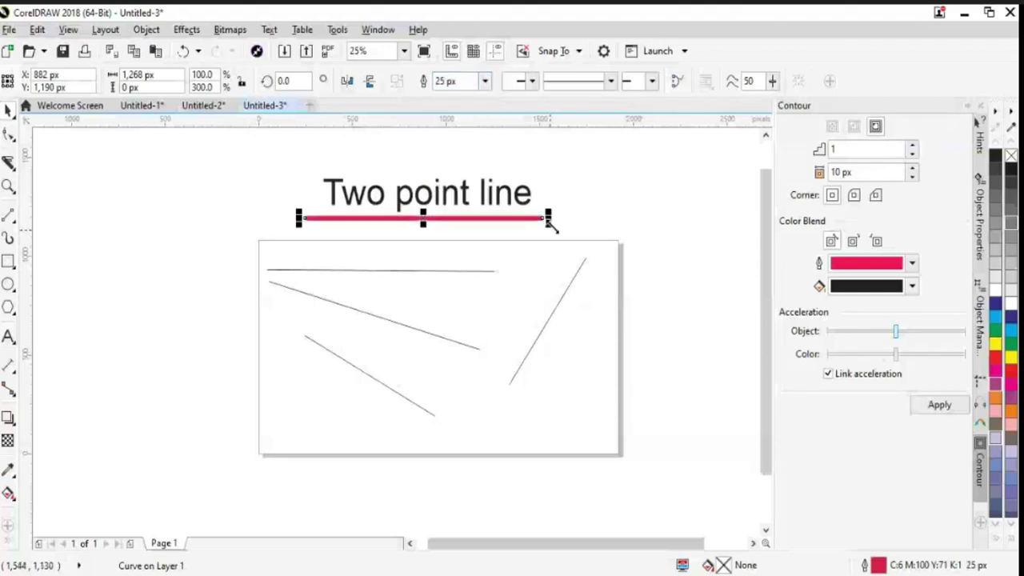
{"action": "left_click", "coordinate": [532, 82]}
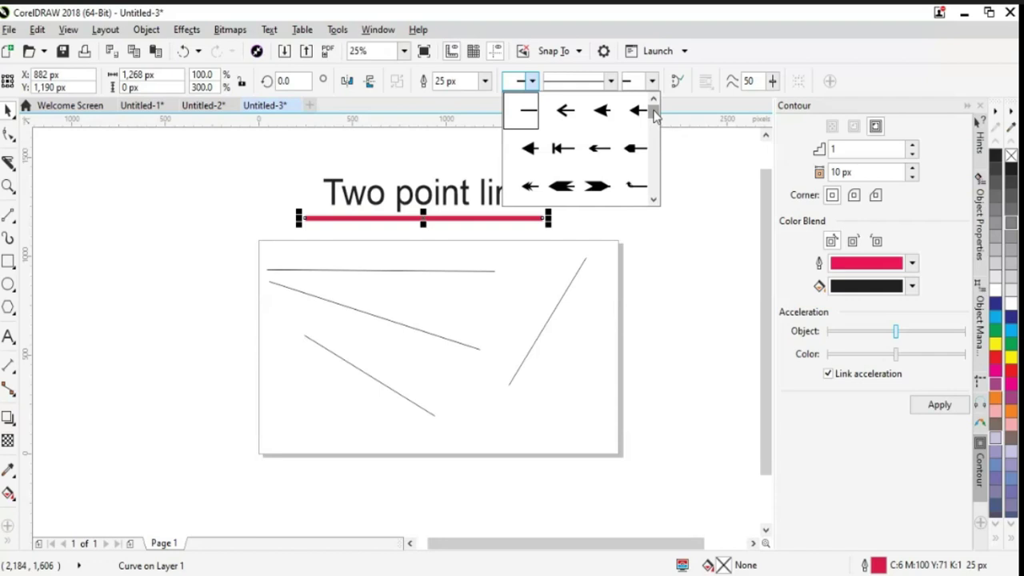
{"action": "left_click", "coordinate": [601, 110]}
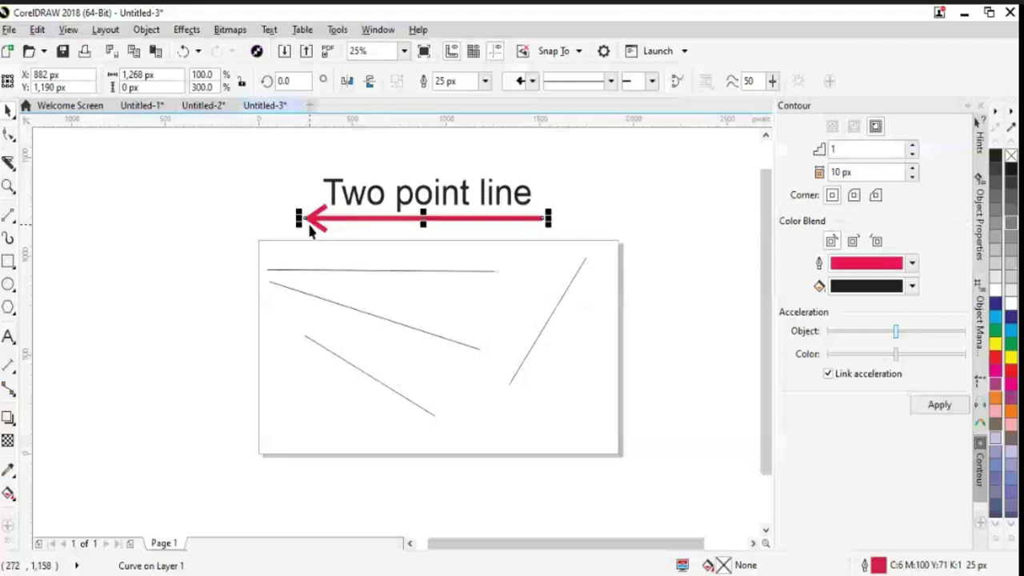
Try the feathered-tail arrowhead at the start of the crimson line, and undo it.
{"action": "left_click", "coordinate": [526, 81]}
{"action": "left_click", "coordinate": [654, 200]}
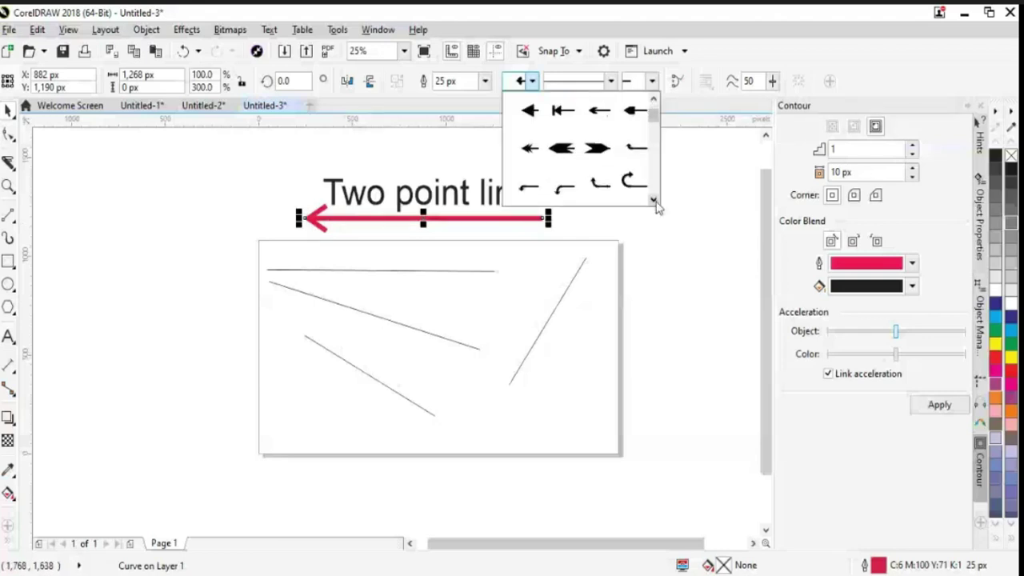
{"action": "left_click", "coordinate": [597, 147]}
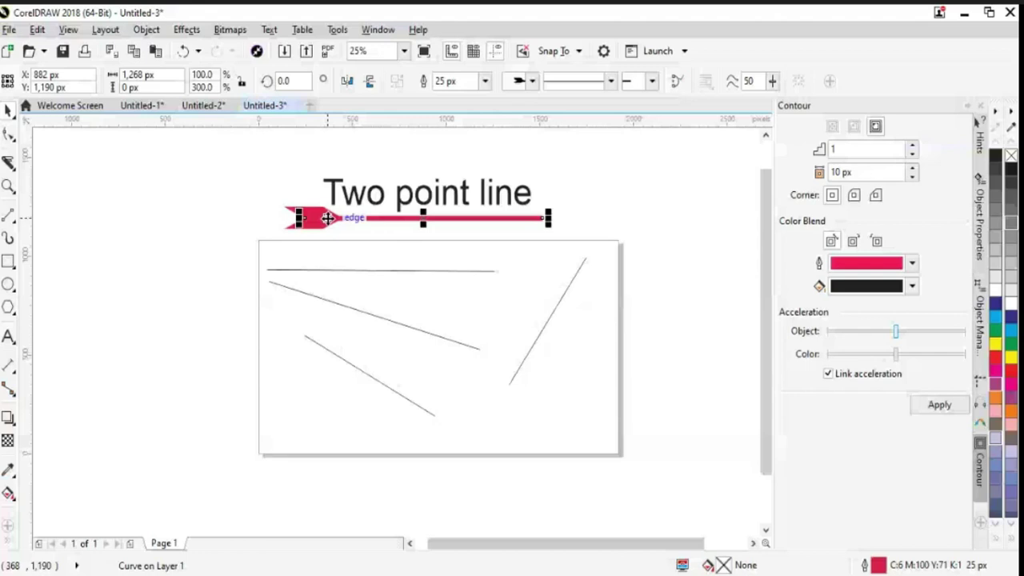
{"action": "key", "text": "ctrl+z"}
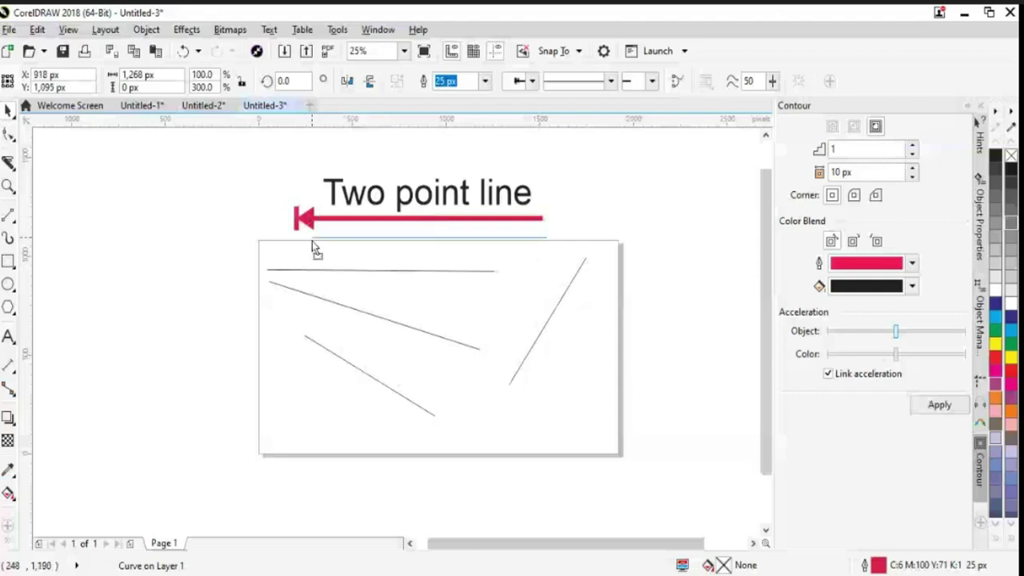
Try moving the crimson line down onto the page and rotating it by 90 degrees, and undo the rotation.
{"action": "left_click_drag", "start_coordinate": [312, 241], "coordinate": [321, 276]}
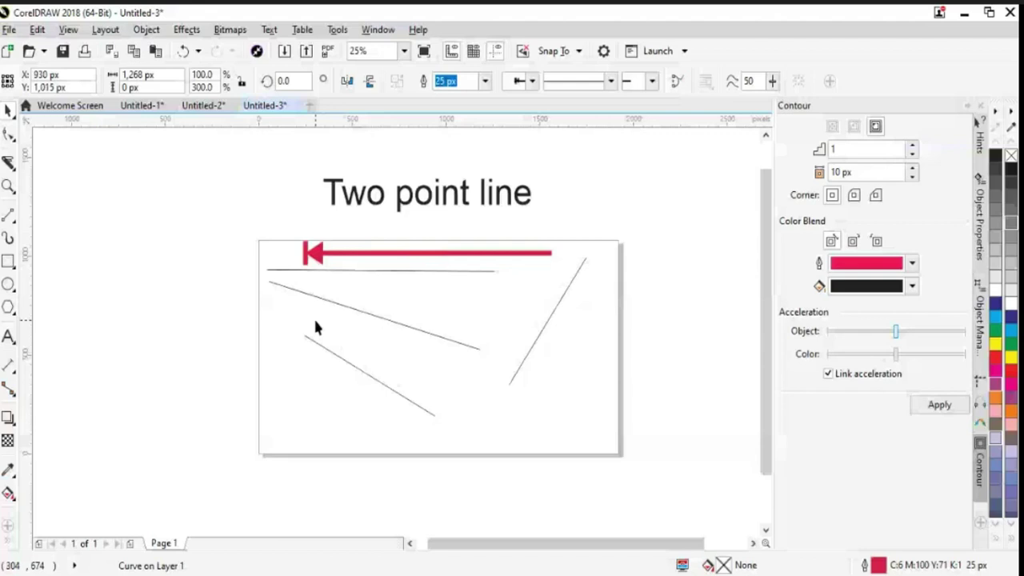
{"action": "left_click", "coordinate": [547, 273]}
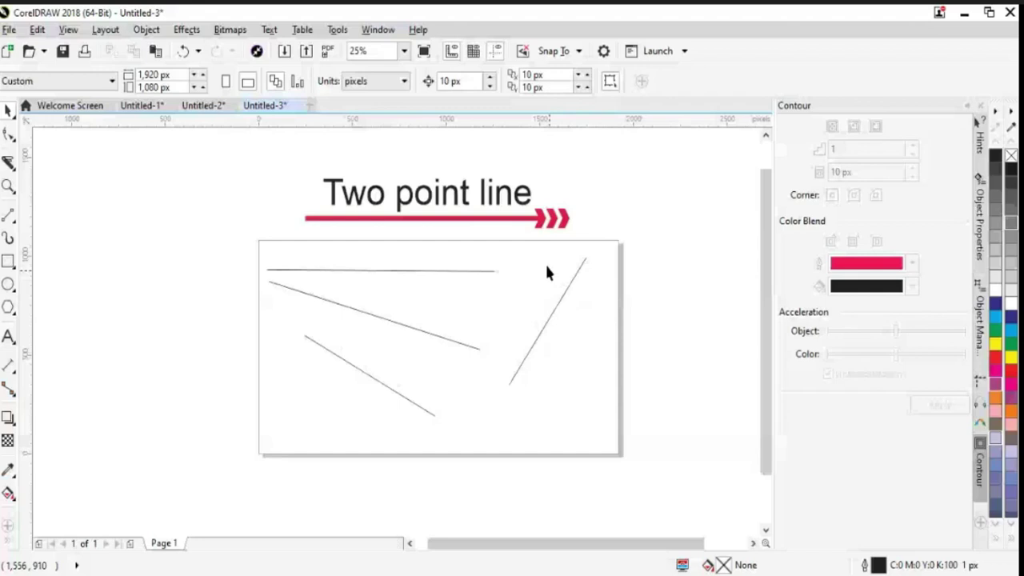
{"action": "left_click", "coordinate": [469, 217]}
{"action": "type", "text": "90"}
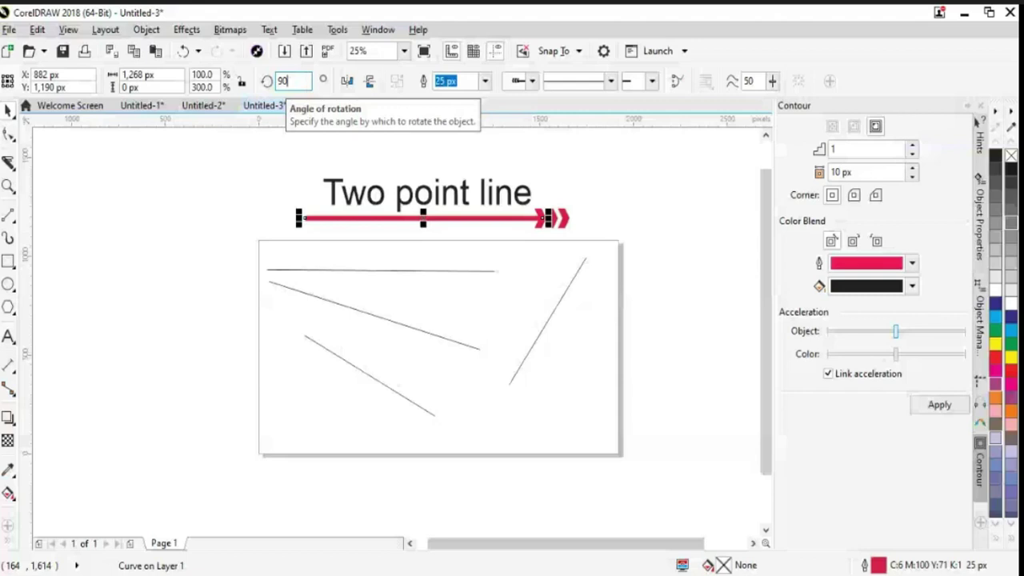
{"action": "key", "text": "Return"}
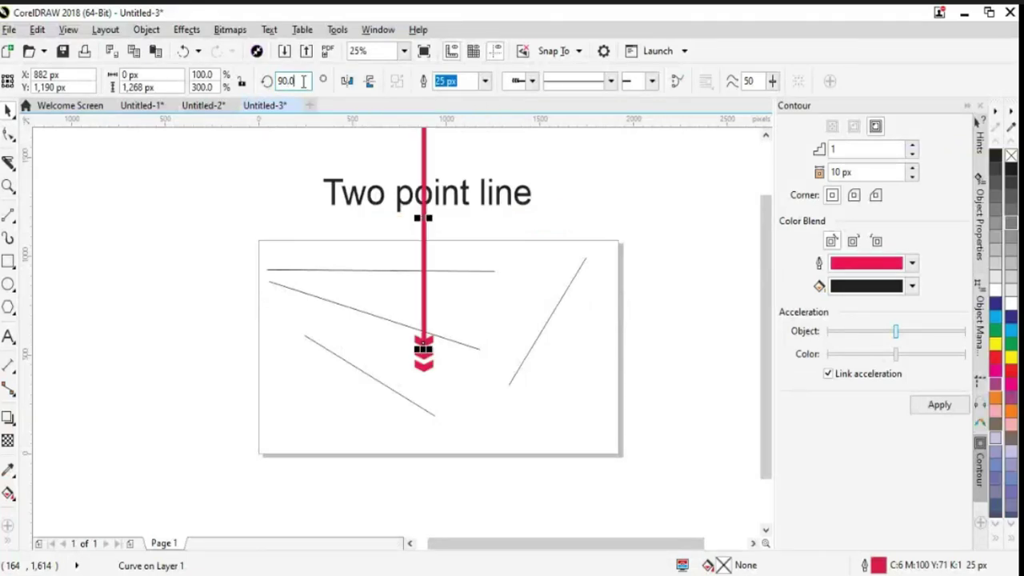
{"action": "key", "text": "ctrl+z"}
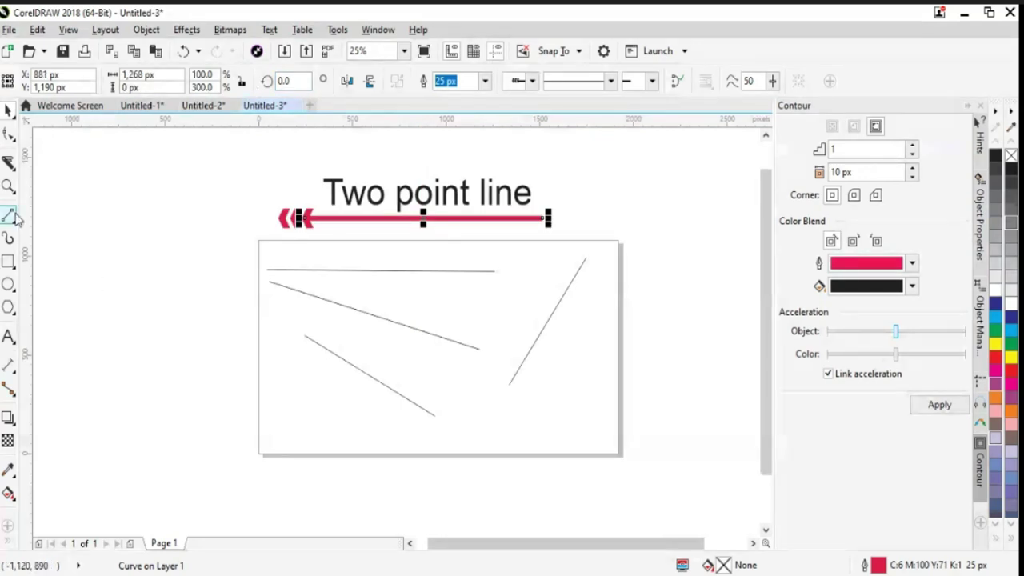
Set the crimson line's outline width to 8 px and try a different start arrowhead on it.
{"action": "left_click", "coordinate": [9, 135]}
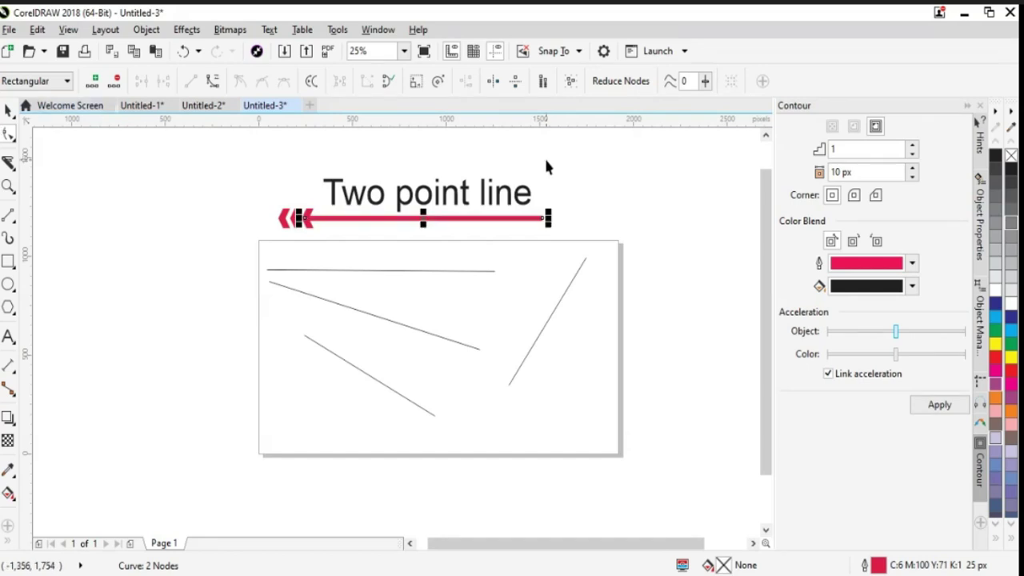
{"action": "key", "text": "space"}
{"action": "left_click", "coordinate": [485, 81]}
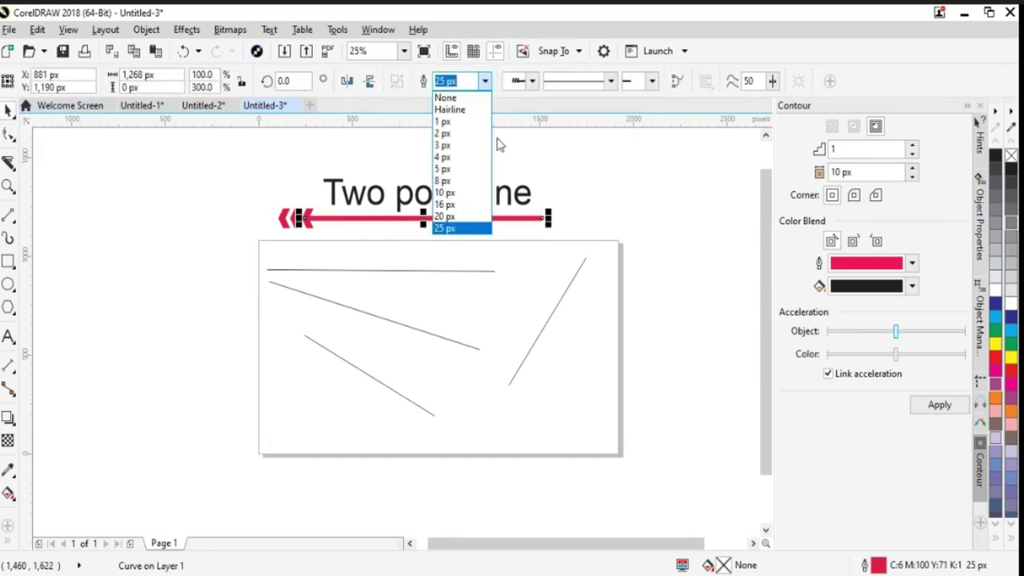
{"action": "left_click", "coordinate": [446, 188]}
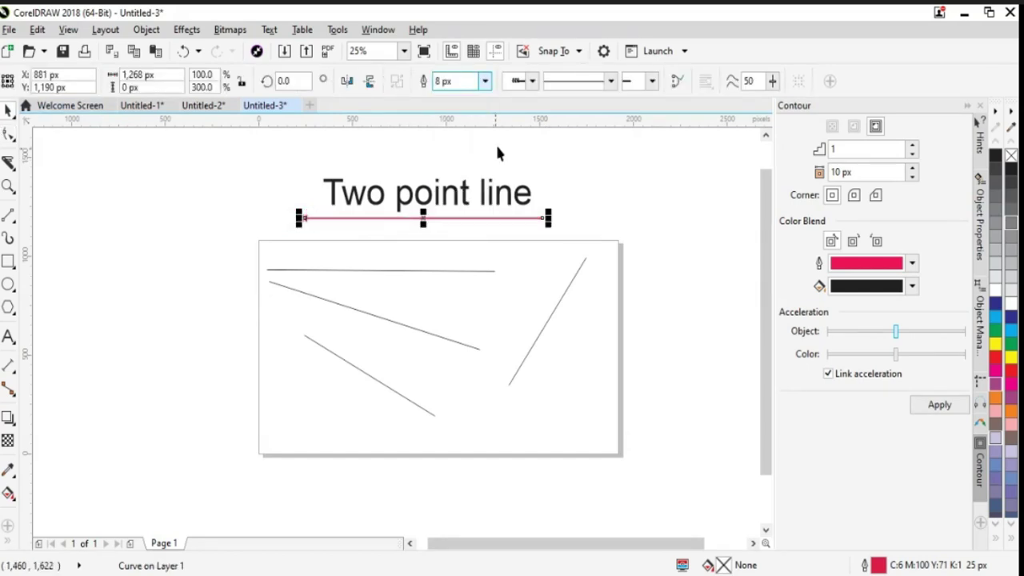
{"action": "left_click", "coordinate": [532, 80]}
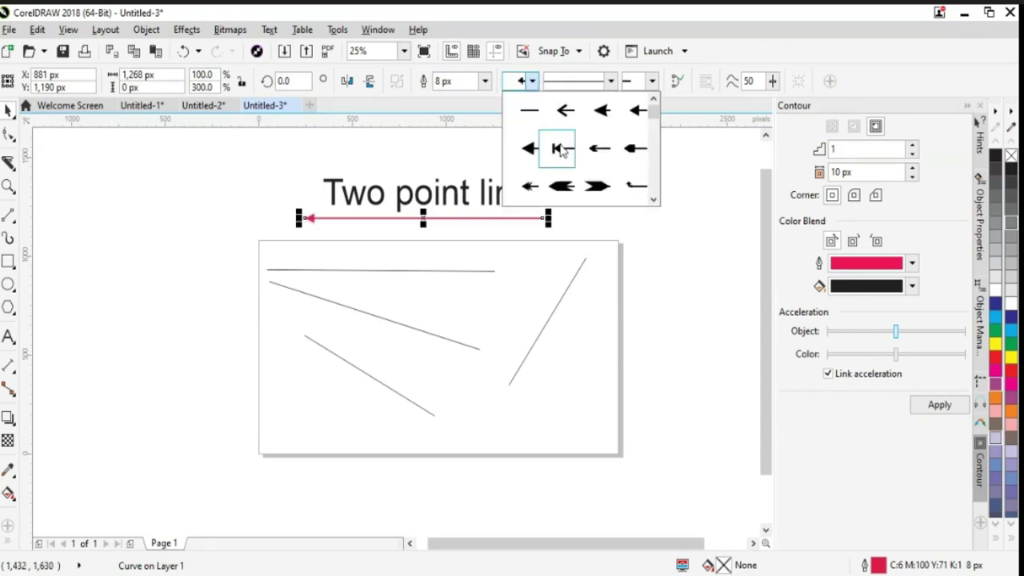
{"action": "left_click", "coordinate": [624, 152]}
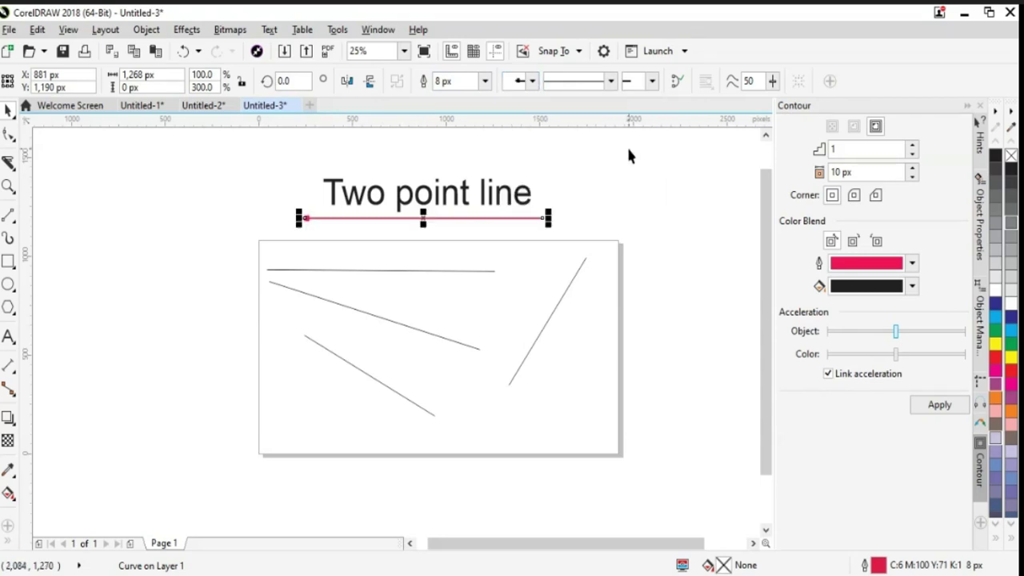
{"action": "left_click", "coordinate": [629, 152]}
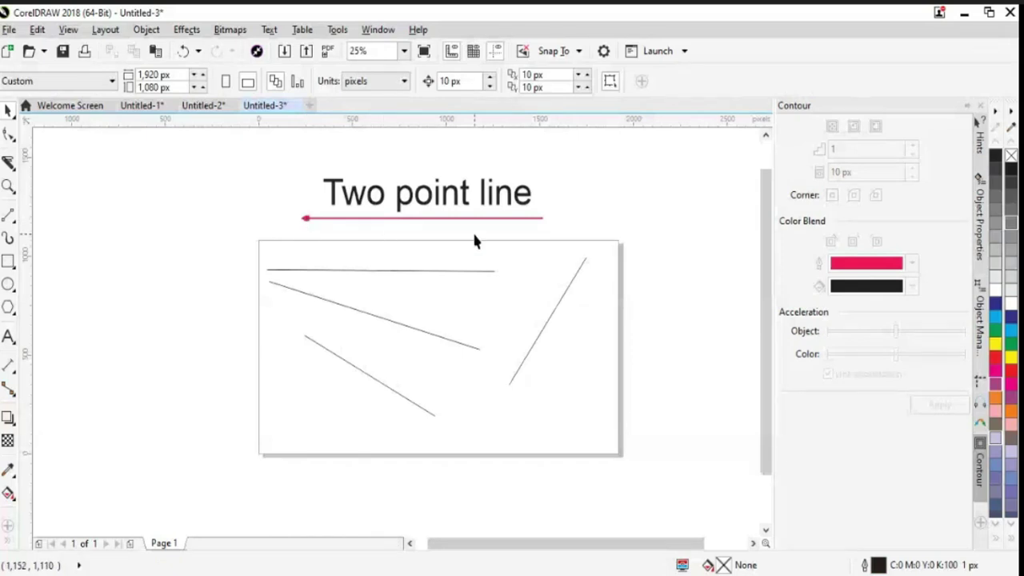
Set the outline width of the nearly horizontal black line near the page's upper edge to 20 px.
{"action": "left_click", "coordinate": [433, 272]}
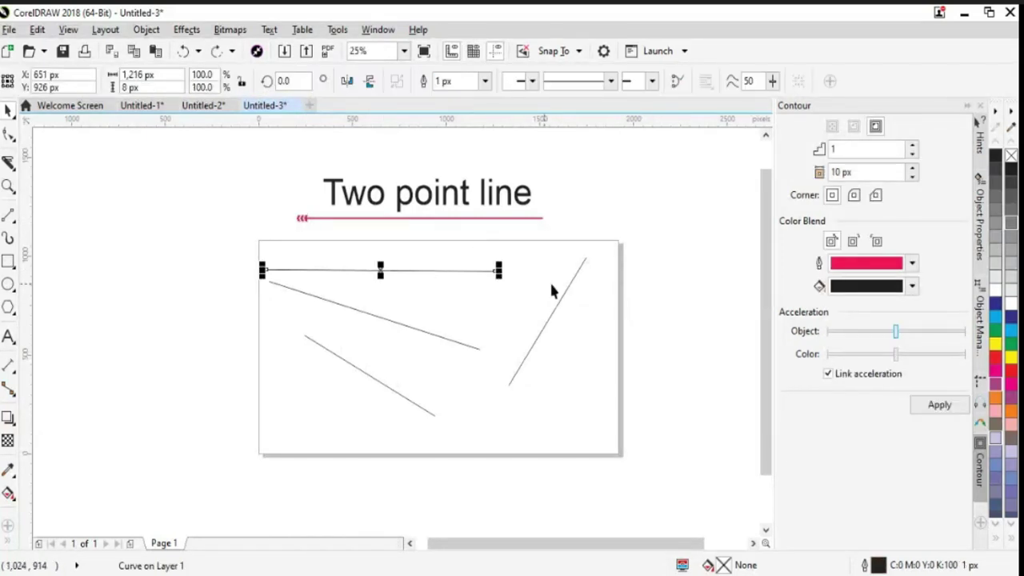
{"action": "left_click", "coordinate": [485, 81]}
{"action": "left_click", "coordinate": [461, 204]}
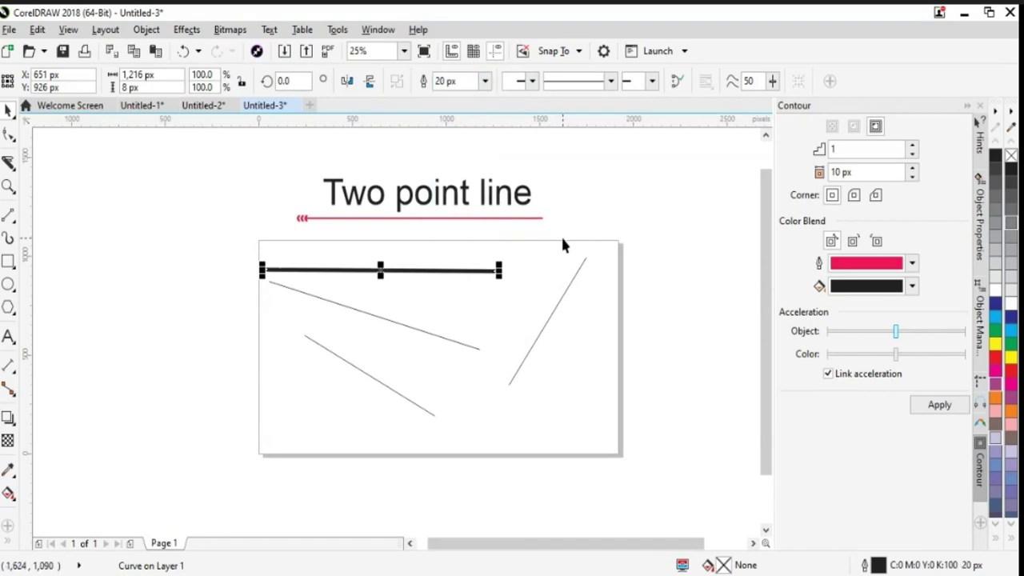
Examine the line styles and the start and end arrowheads available for the thick black line.
{"action": "left_click", "coordinate": [611, 81]}
{"action": "left_click", "coordinate": [610, 81]}
{"action": "left_click", "coordinate": [652, 81]}
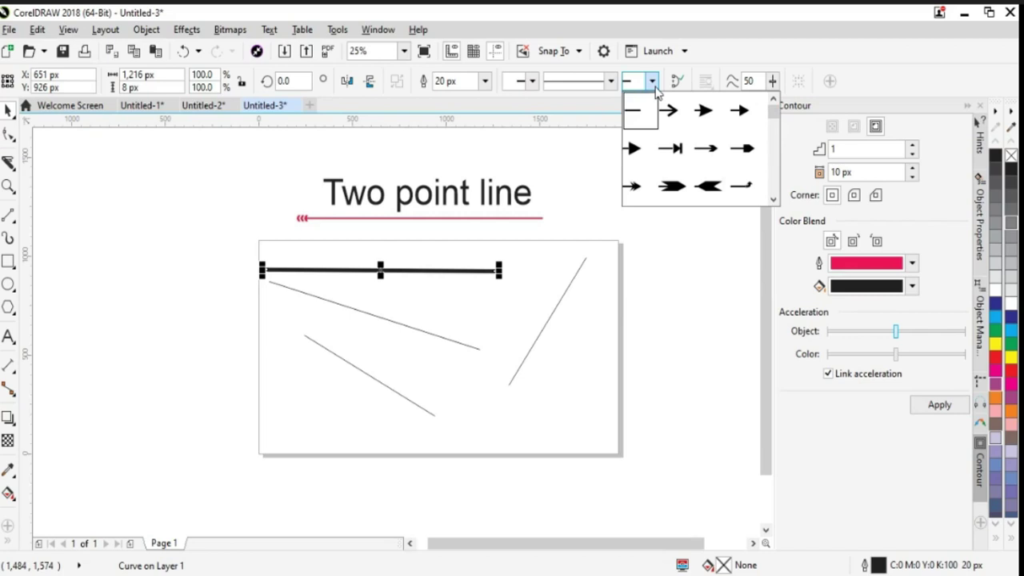
{"action": "left_click", "coordinate": [606, 182]}
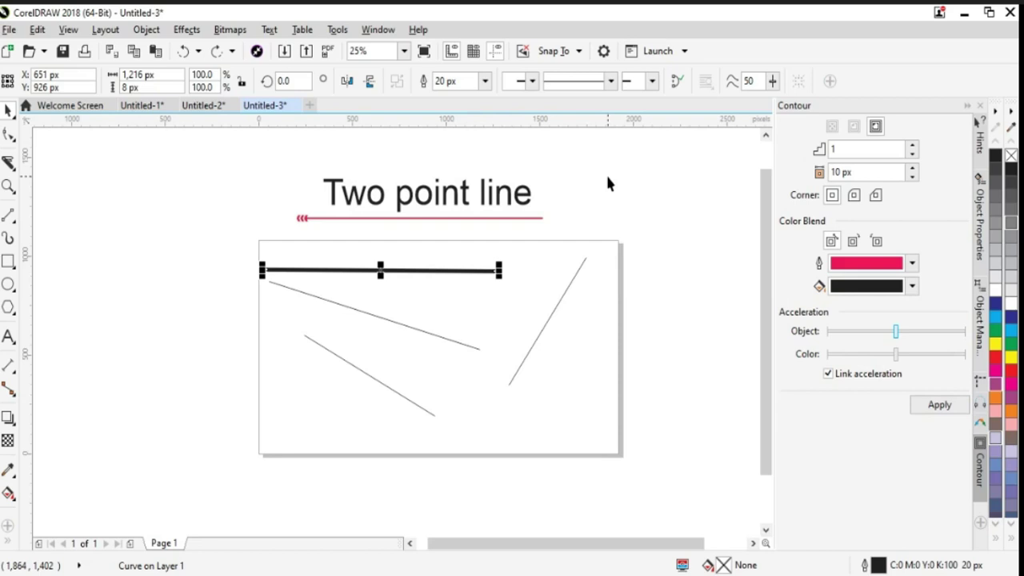
{"action": "left_click", "coordinate": [532, 82]}
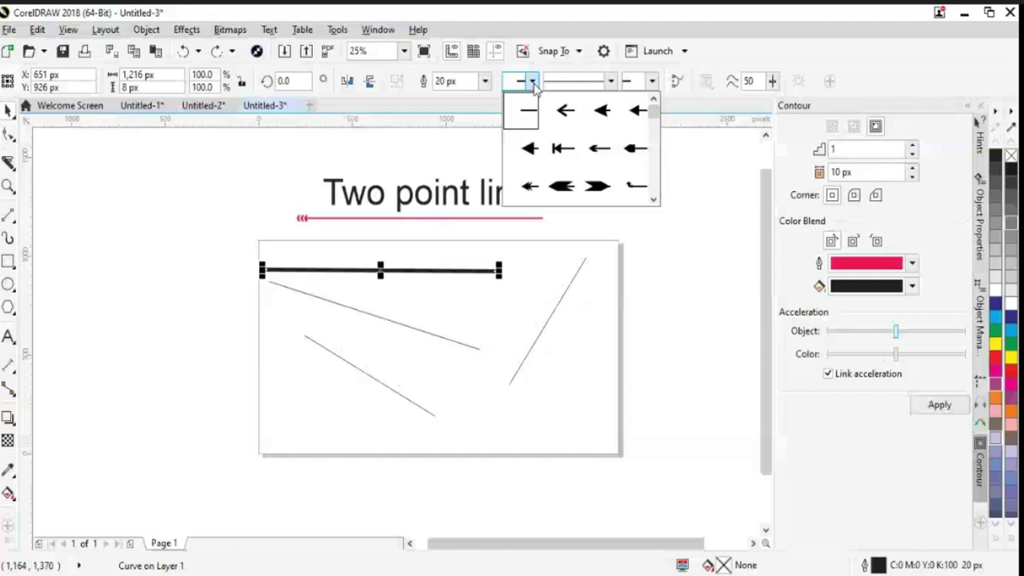
{"action": "left_click", "coordinate": [611, 81]}
{"action": "left_click_drag", "start_coordinate": [656, 112], "coordinate": [657, 256]}
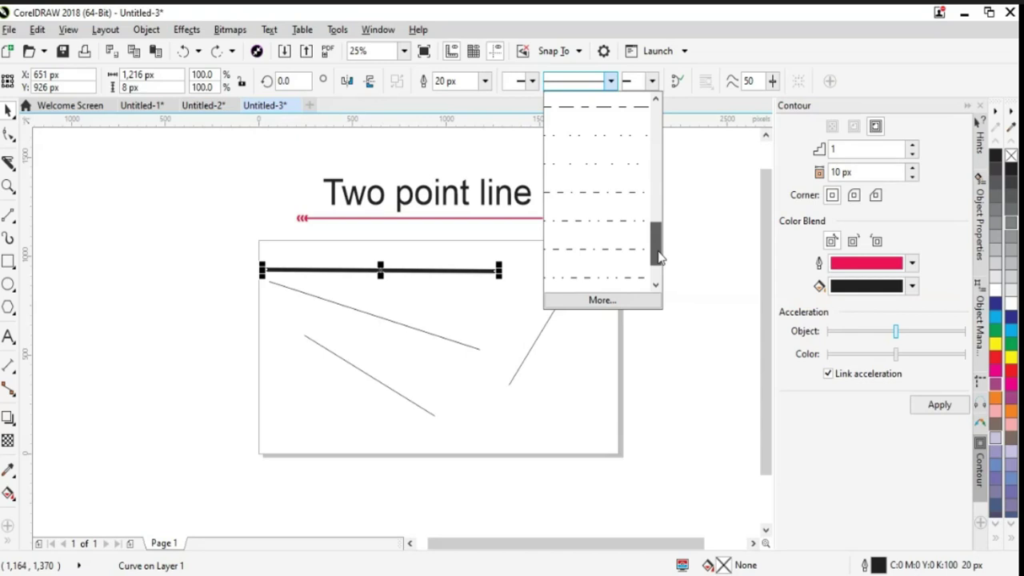
{"action": "left_click_drag", "start_coordinate": [658, 256], "coordinate": [655, 134]}
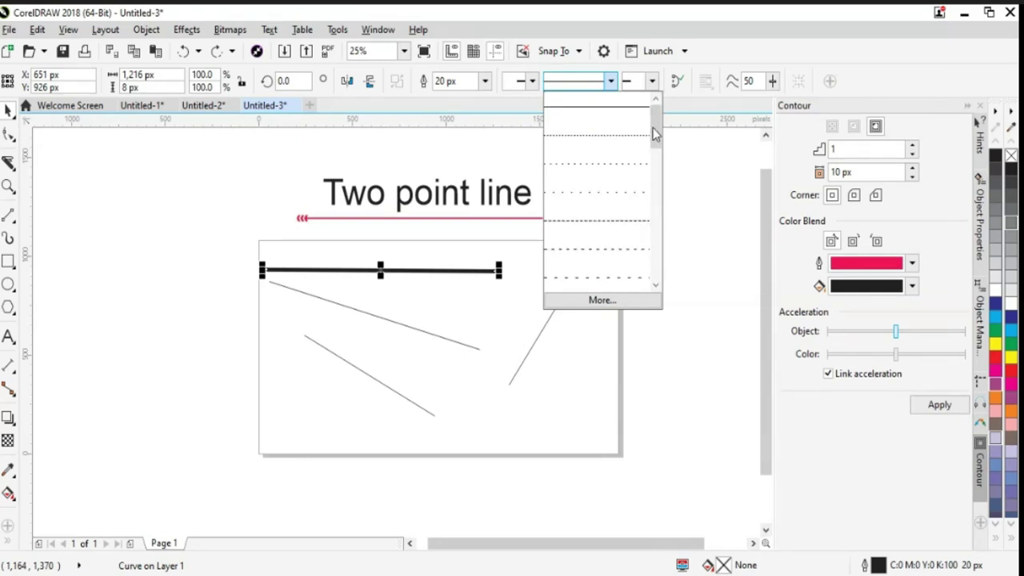
{"action": "left_click", "coordinate": [280, 173]}
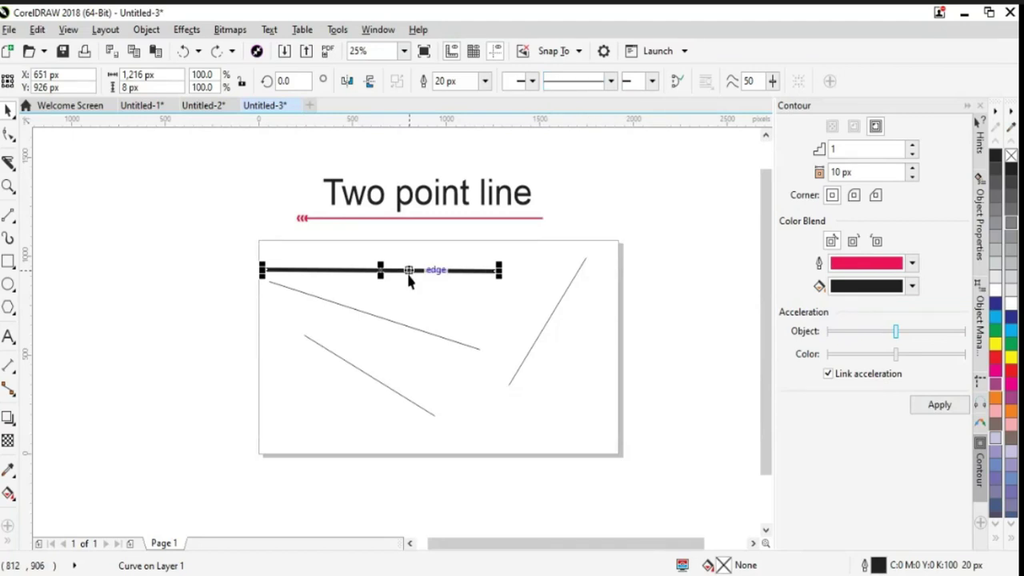
Set the crimson underline's outline width to 20 px and give its right end the triangular arrowhead with a stop bar.
{"action": "left_click", "coordinate": [450, 218]}
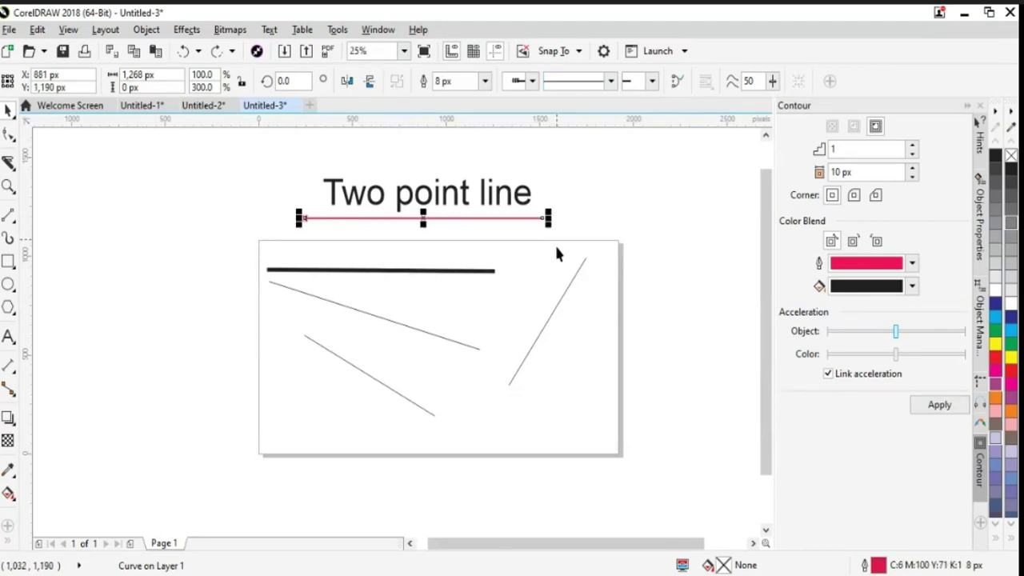
{"action": "left_click", "coordinate": [484, 81]}
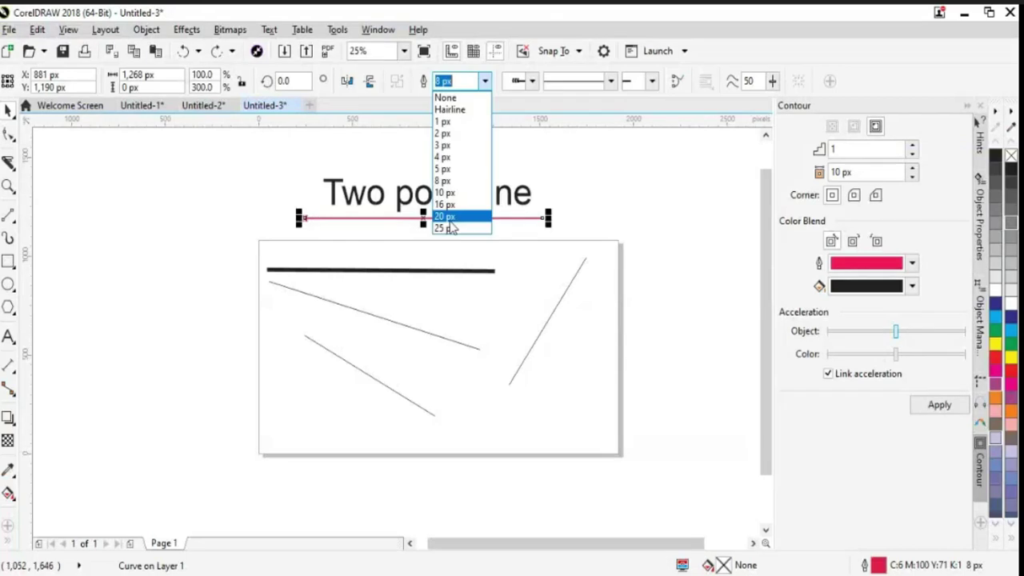
{"action": "left_click", "coordinate": [451, 225]}
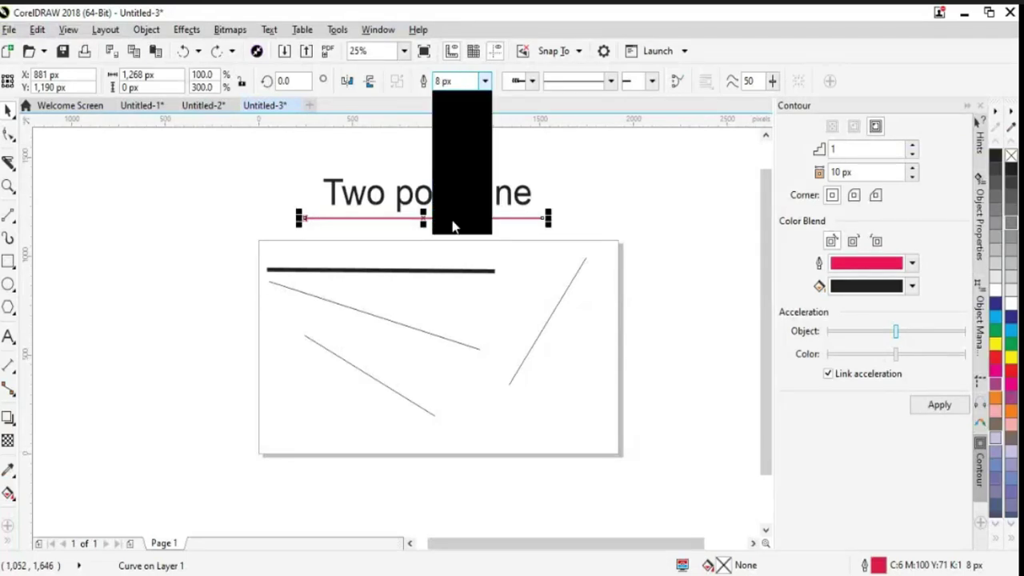
{"action": "left_click", "coordinate": [652, 81]}
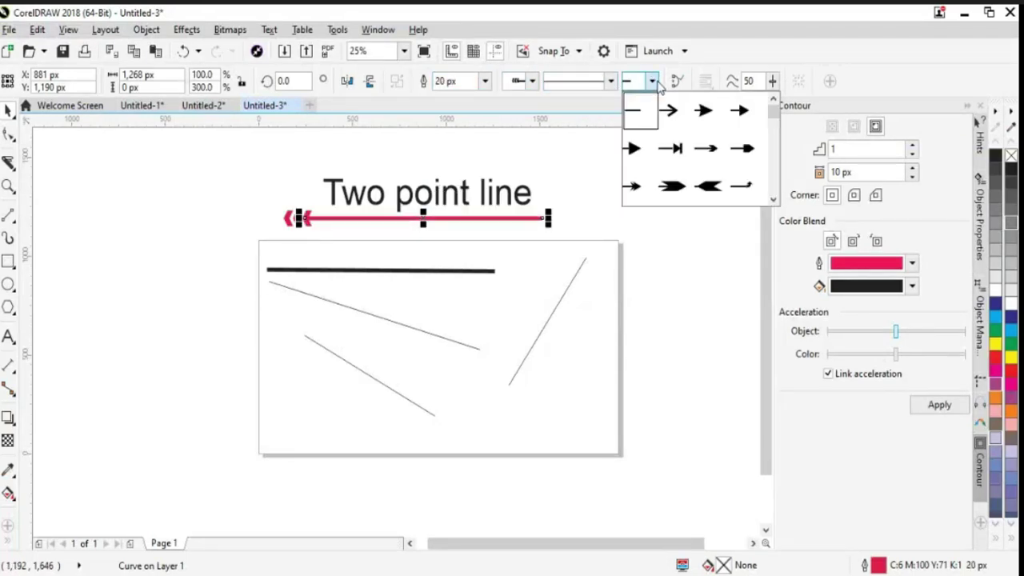
{"action": "left_click", "coordinate": [675, 149]}
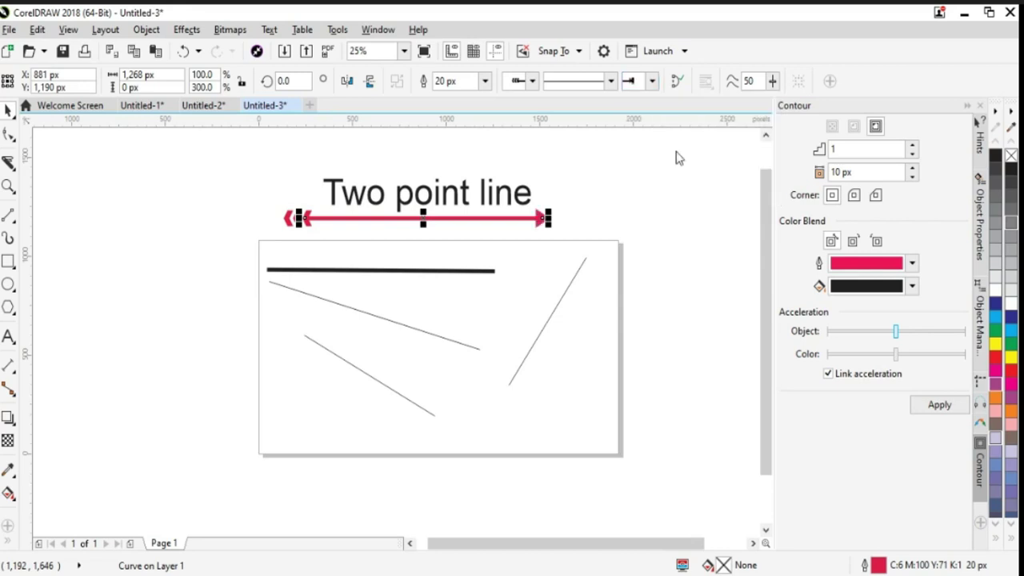
{"action": "left_click", "coordinate": [618, 211]}
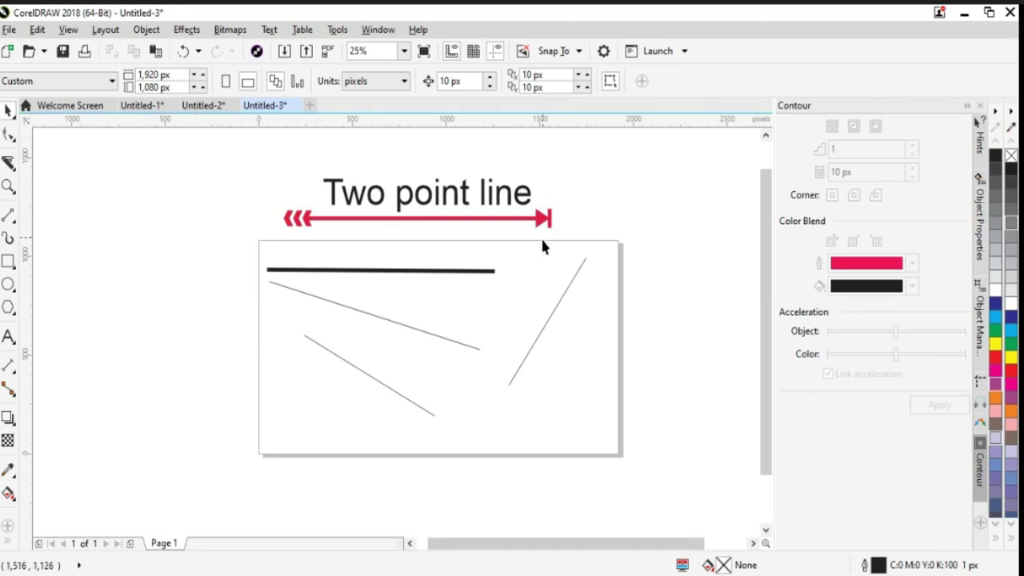
Apply a dotted line style to the thick black line near the page's upper edge.
{"action": "left_click", "coordinate": [455, 272]}
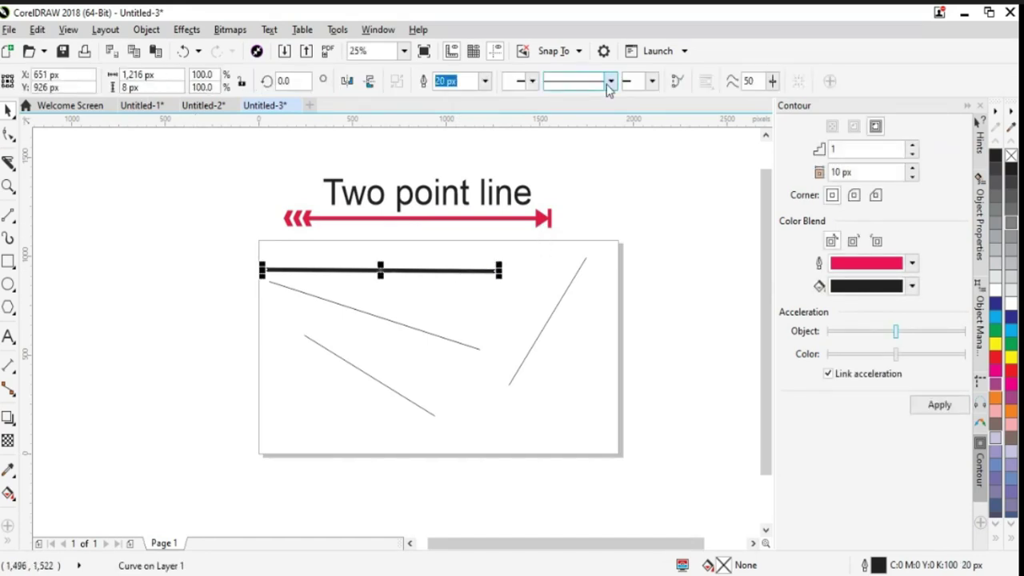
{"action": "left_click", "coordinate": [610, 82]}
{"action": "left_click", "coordinate": [615, 147]}
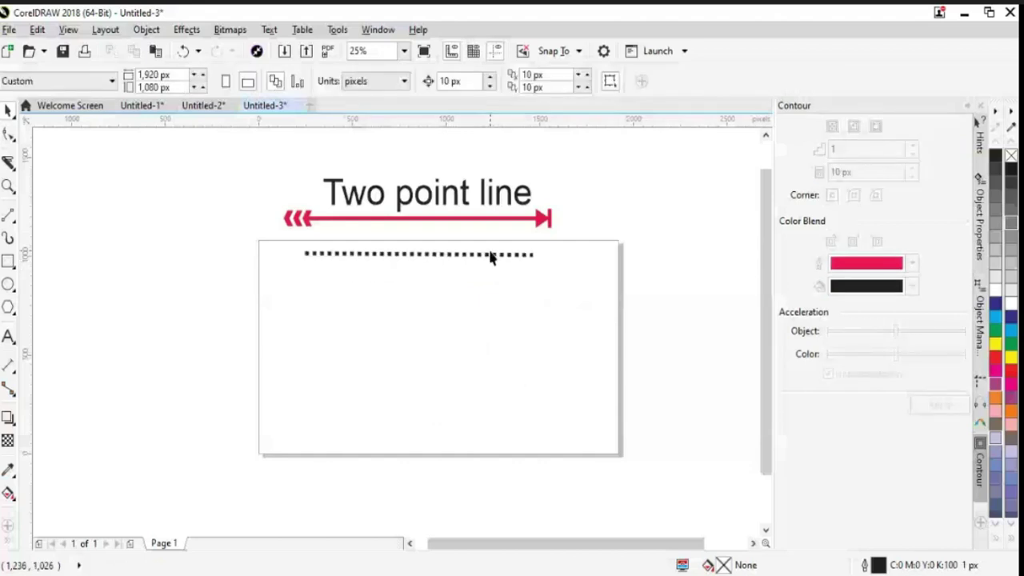
Duplicate the dotted line just below itself and give the copy a dash-and-dot line style.
{"action": "left_click", "coordinate": [492, 255]}
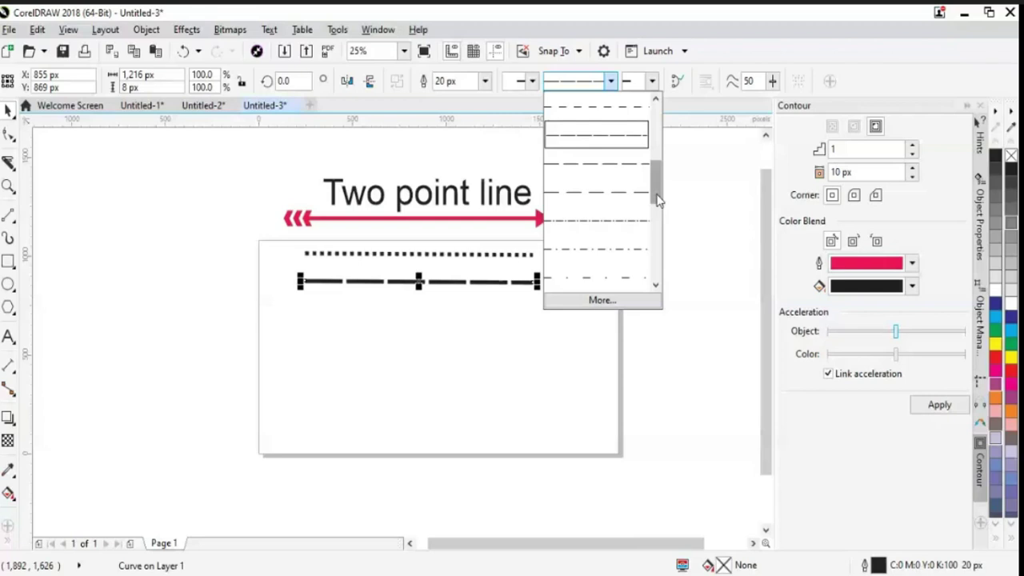
{"action": "left_click_drag", "start_coordinate": [657, 198], "coordinate": [658, 237]}
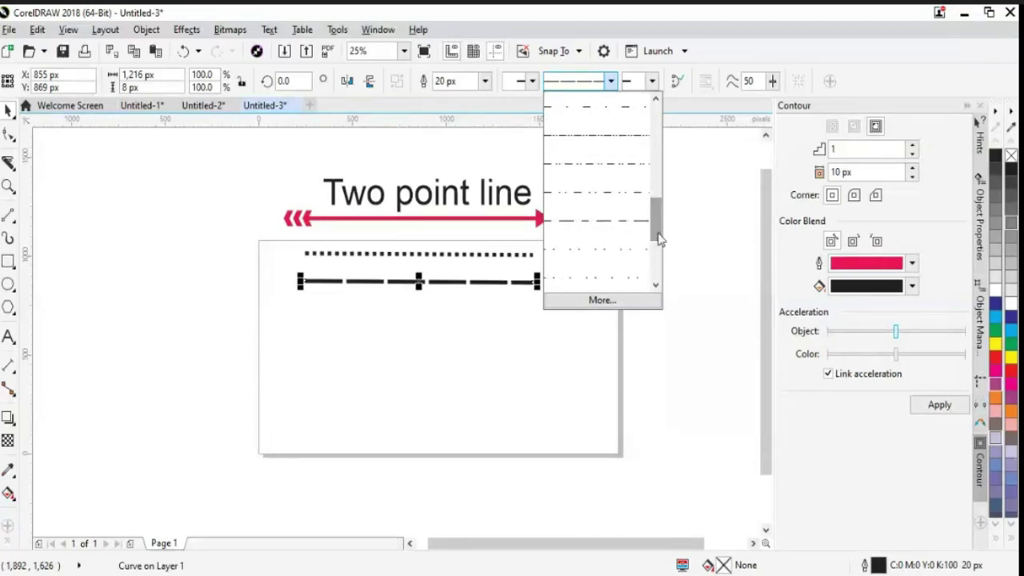
{"action": "left_click", "coordinate": [596, 248]}
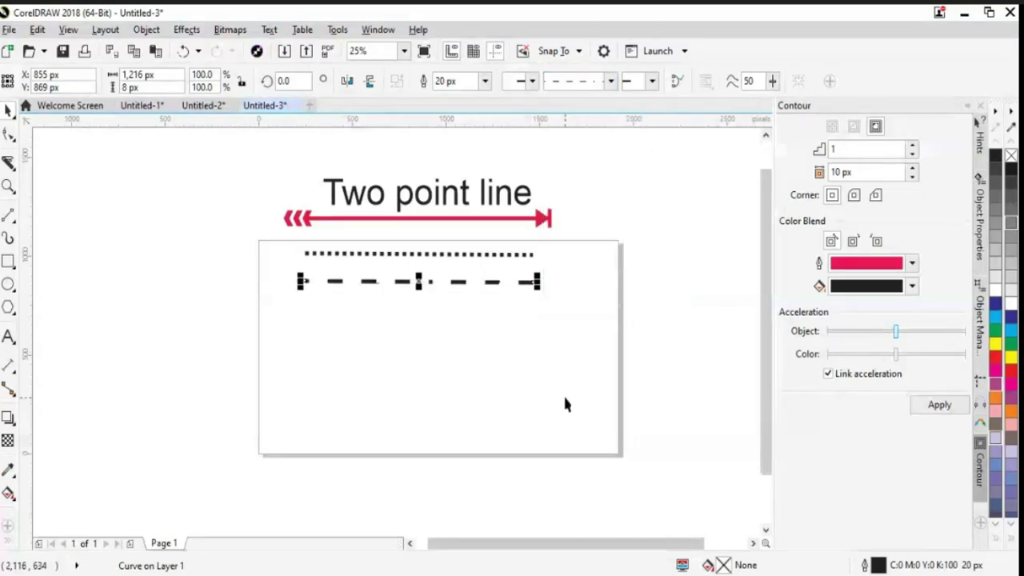
{"action": "left_click", "coordinate": [562, 393]}
Give the right end of the dash-and-dot line the hollow triangle arrowhead.
{"action": "left_click", "coordinate": [529, 282]}
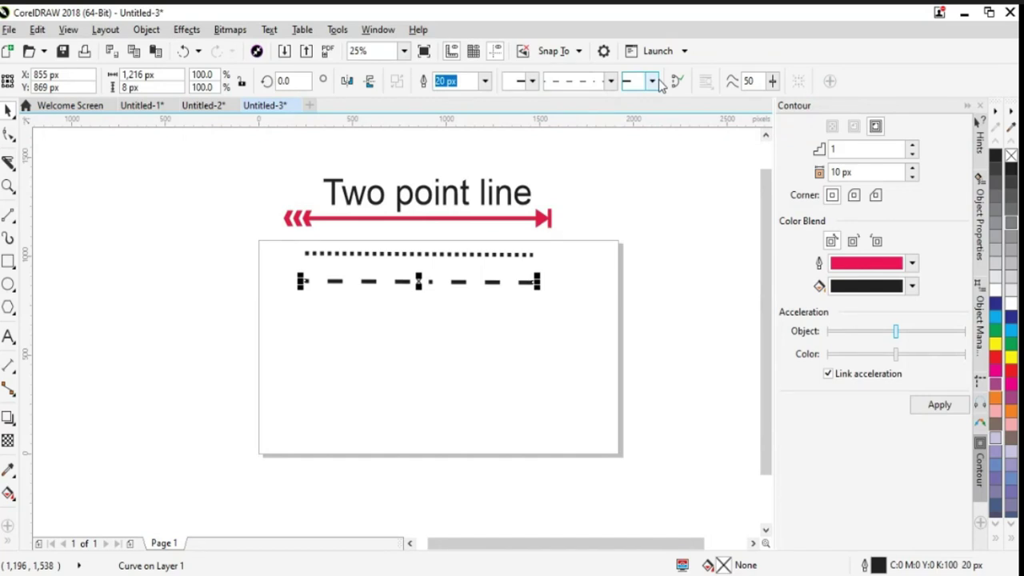
{"action": "left_click", "coordinate": [653, 82]}
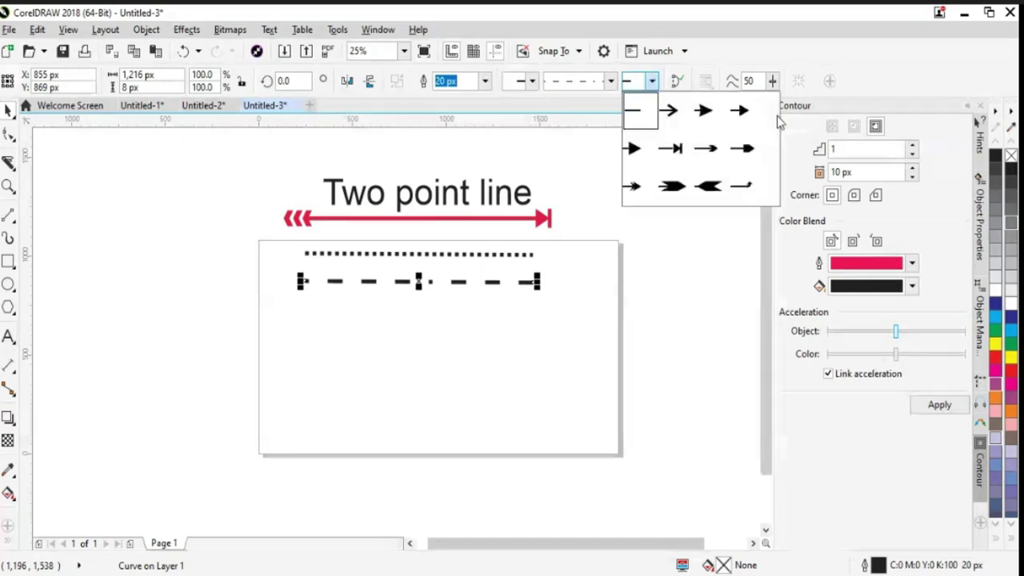
{"action": "scroll", "coordinate": [776, 148], "scroll_direction": "down", "scroll_amount": 3}
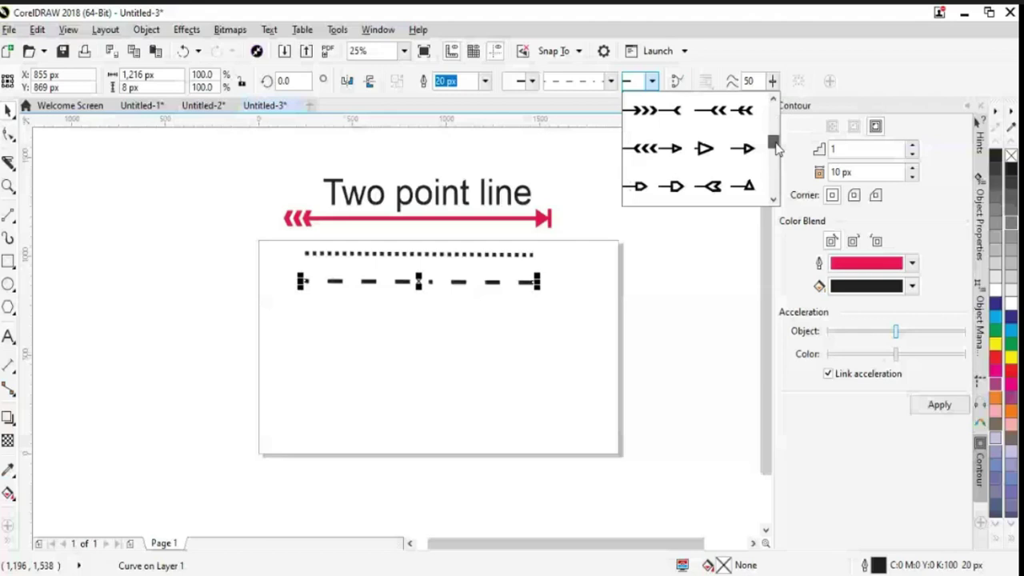
{"action": "left_click", "coordinate": [704, 148]}
{"action": "left_click", "coordinate": [514, 300]}
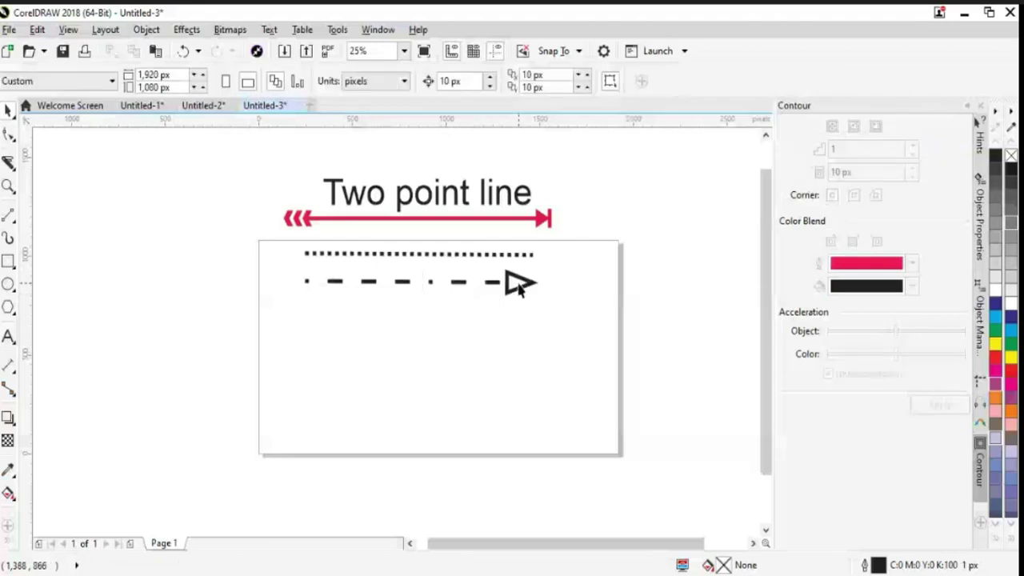
Set the end arrowhead of the dash-and-dot line to the hollow circle.
{"action": "left_click", "coordinate": [519, 286]}
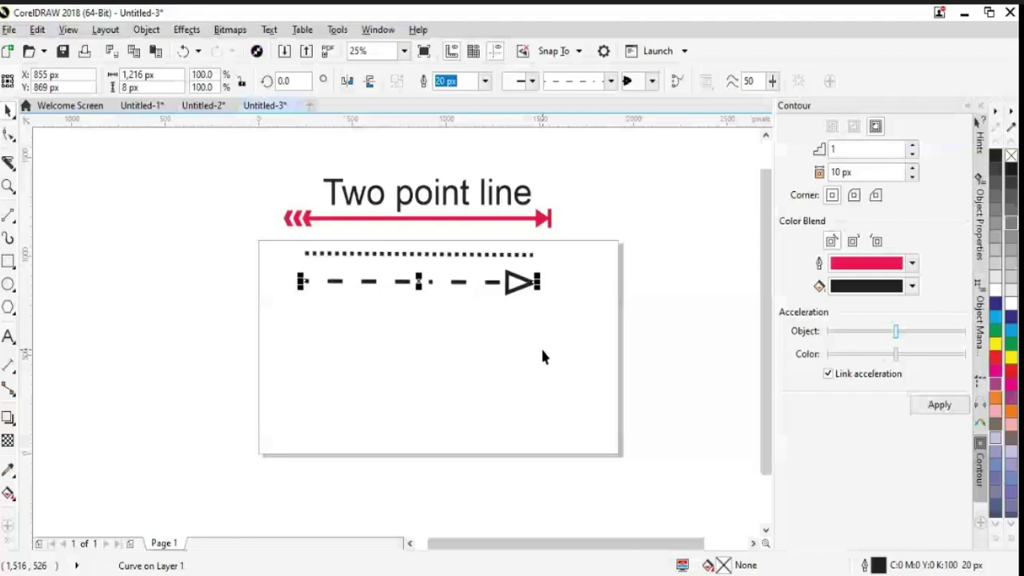
{"action": "left_click", "coordinate": [652, 81]}
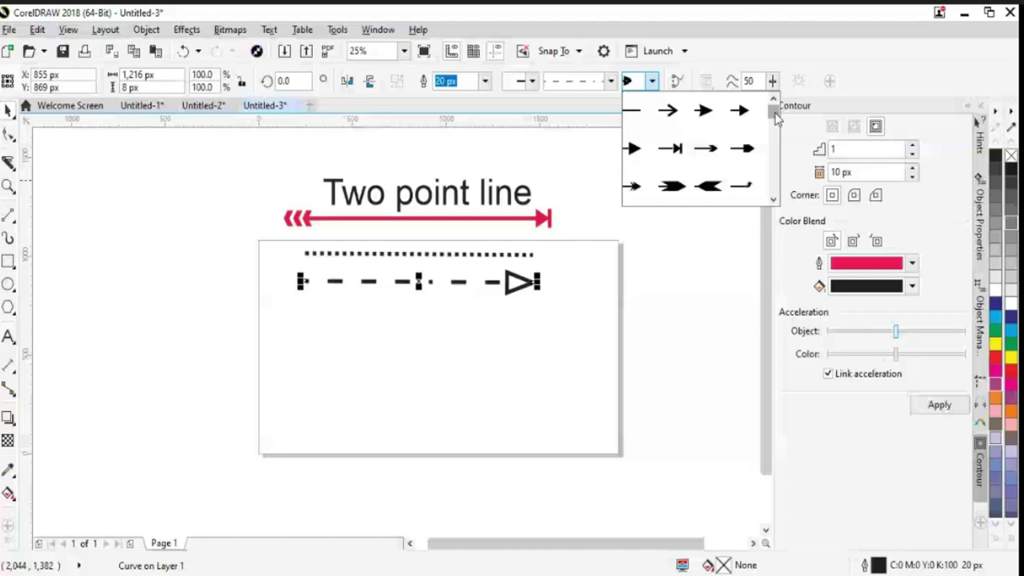
{"action": "scroll", "coordinate": [696, 152], "scroll_direction": "down", "scroll_amount": 3}
{"action": "left_click", "coordinate": [704, 148]}
{"action": "left_click", "coordinate": [494, 391]}
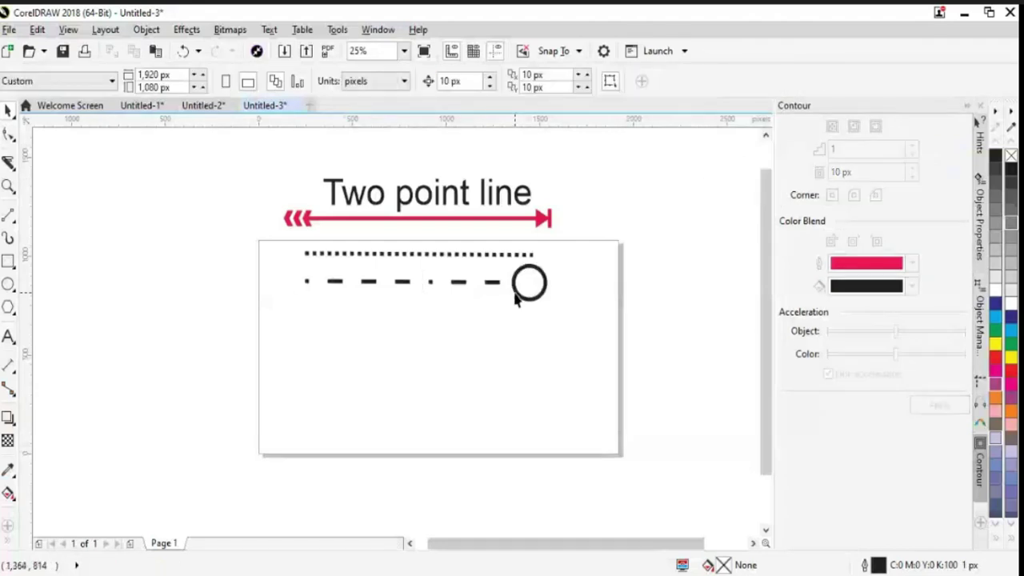
{"action": "left_click_drag", "start_coordinate": [526, 298], "coordinate": [491, 336]}
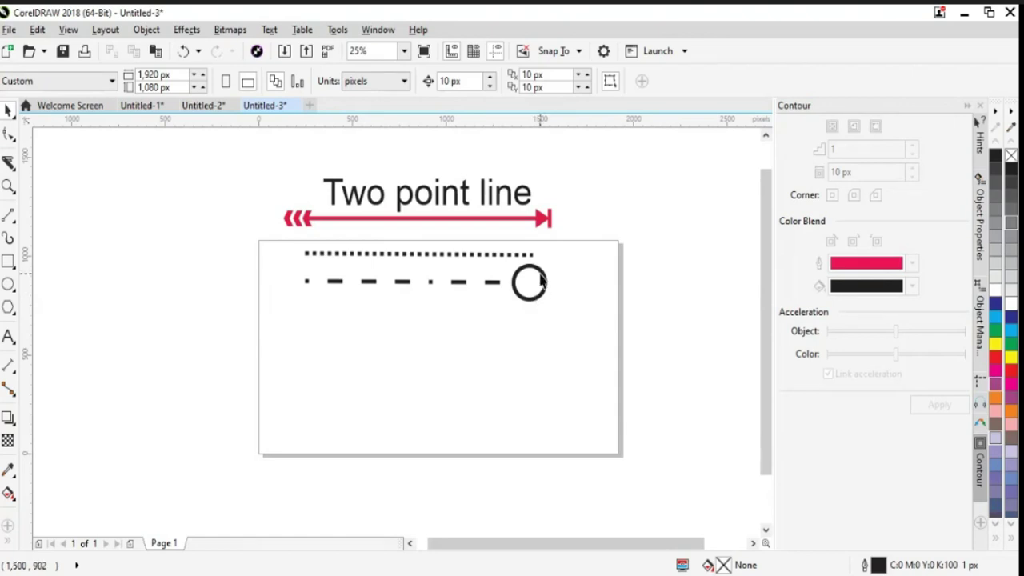
Rotate the circle-ended dashed line clockwise about its centre to an angle of about 332 degrees.
{"action": "left_click", "coordinate": [492, 284]}
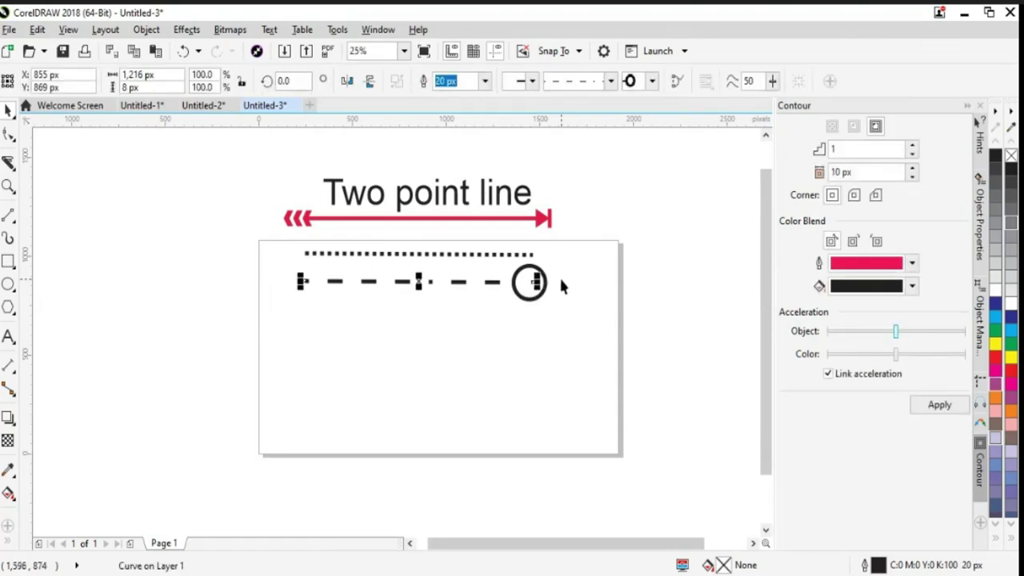
{"action": "left_click", "coordinate": [418, 282]}
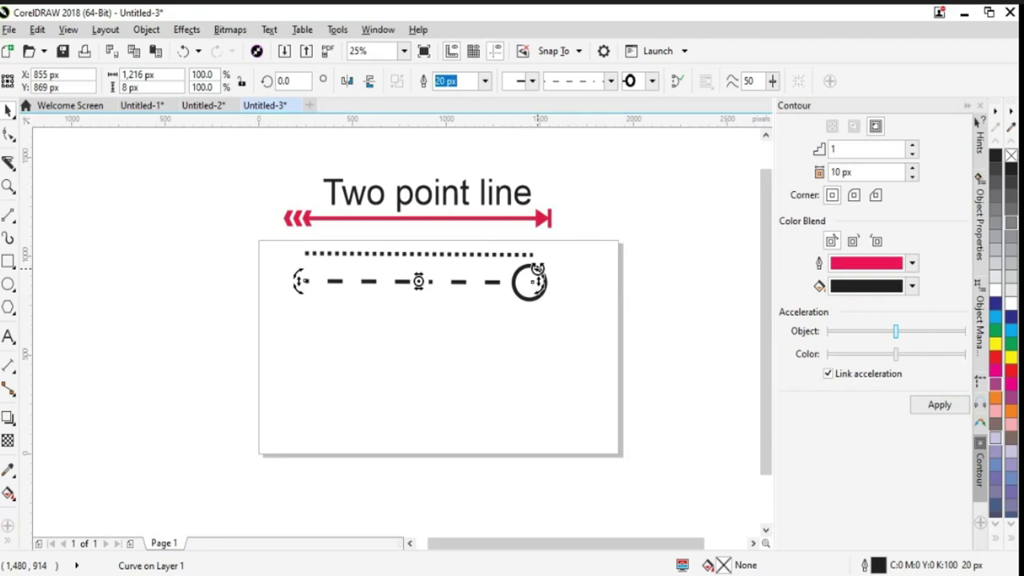
{"action": "left_click_drag", "start_coordinate": [537, 269], "coordinate": [518, 336]}
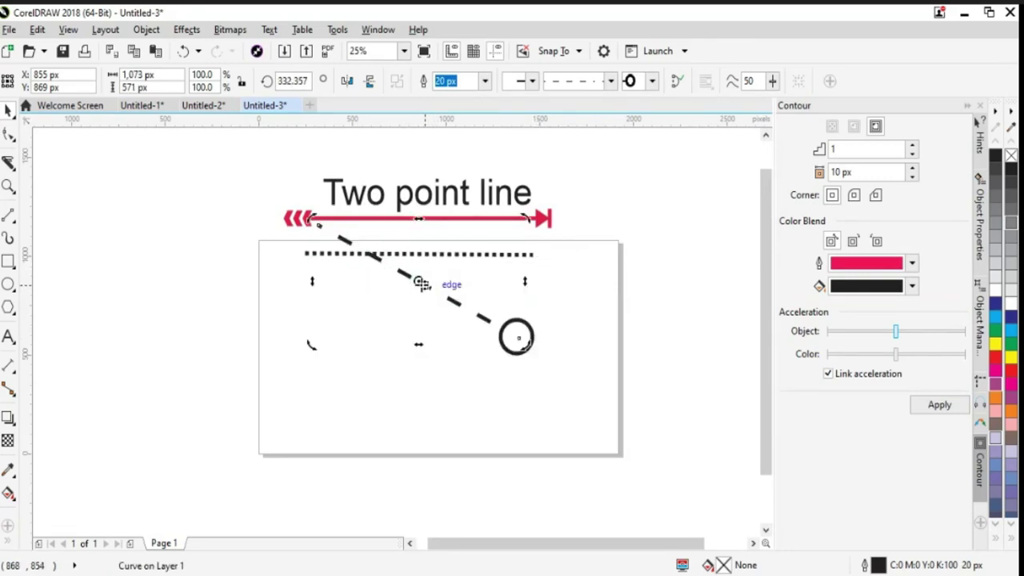
Move the rotated dashed line down so its upper end sits just beneath the dotted line's left end.
{"action": "left_click_drag", "start_coordinate": [421, 283], "coordinate": [375, 343]}
{"action": "key", "text": "ctrl+z"}
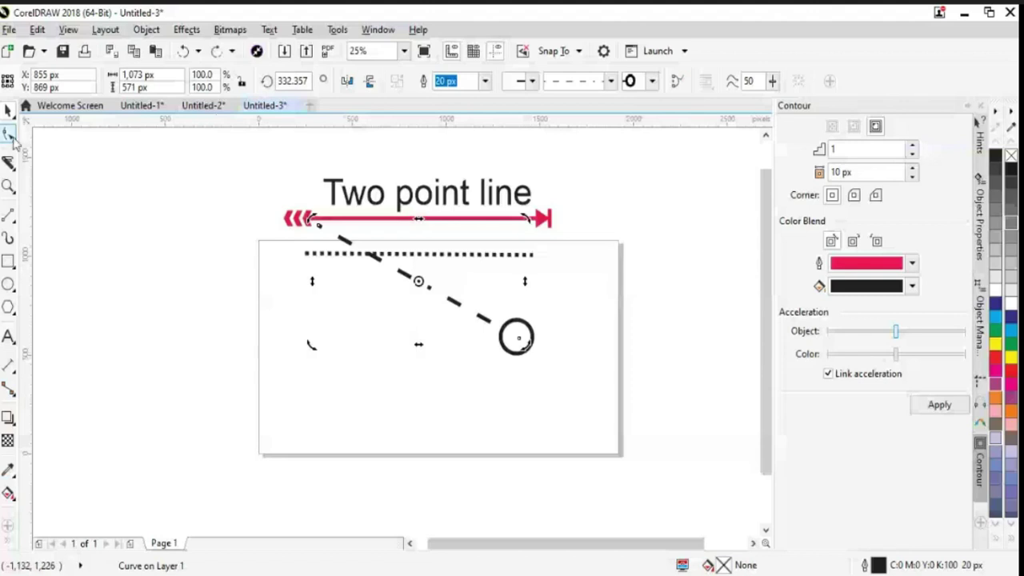
{"action": "key", "text": "Escape"}
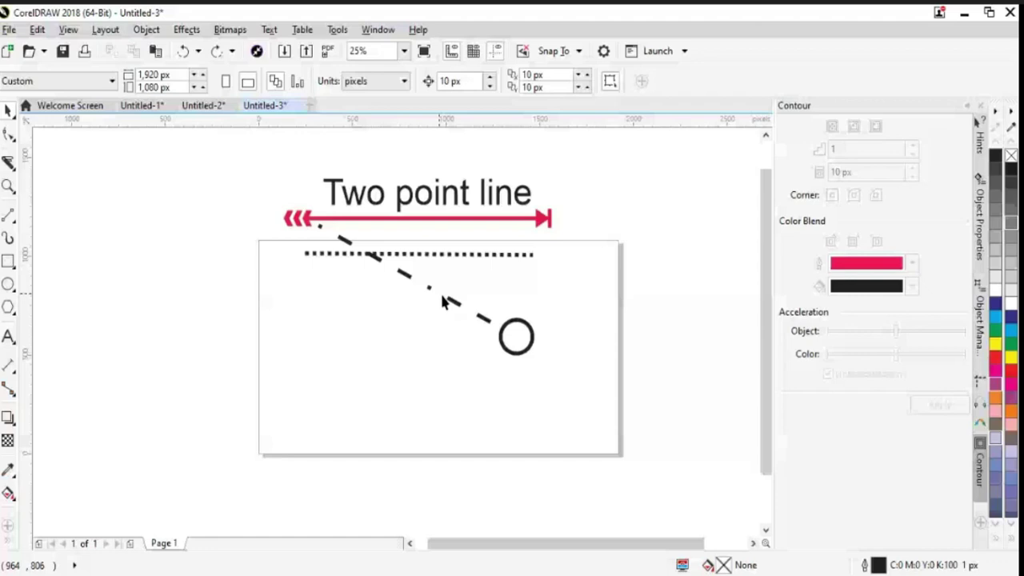
{"action": "left_click_drag", "start_coordinate": [444, 302], "coordinate": [474, 362]}
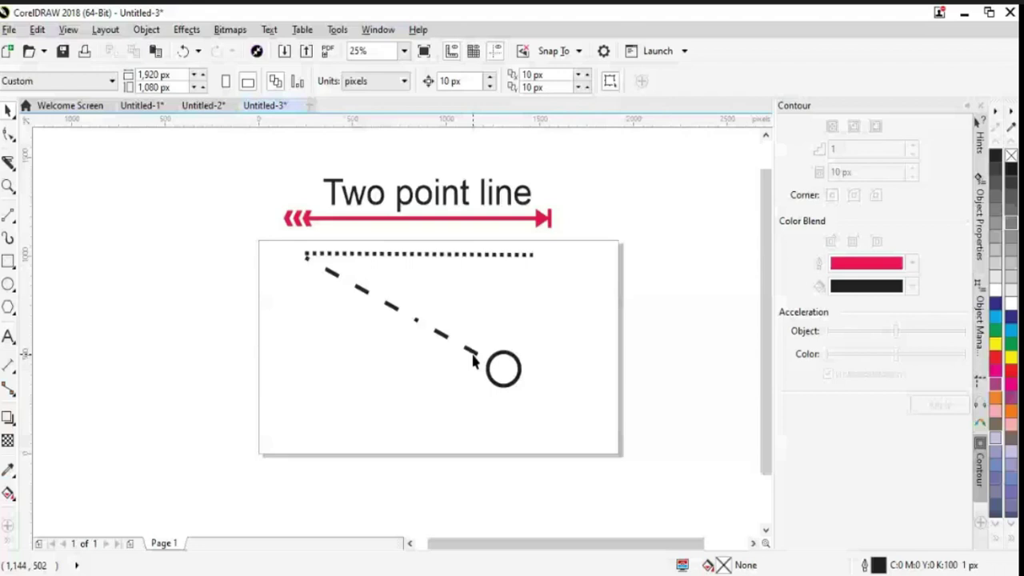
Draw a horizontal two-point line about 1,264 px long near the page's lower edge and set its outline width to 20 px.
{"action": "key", "text": "space"}
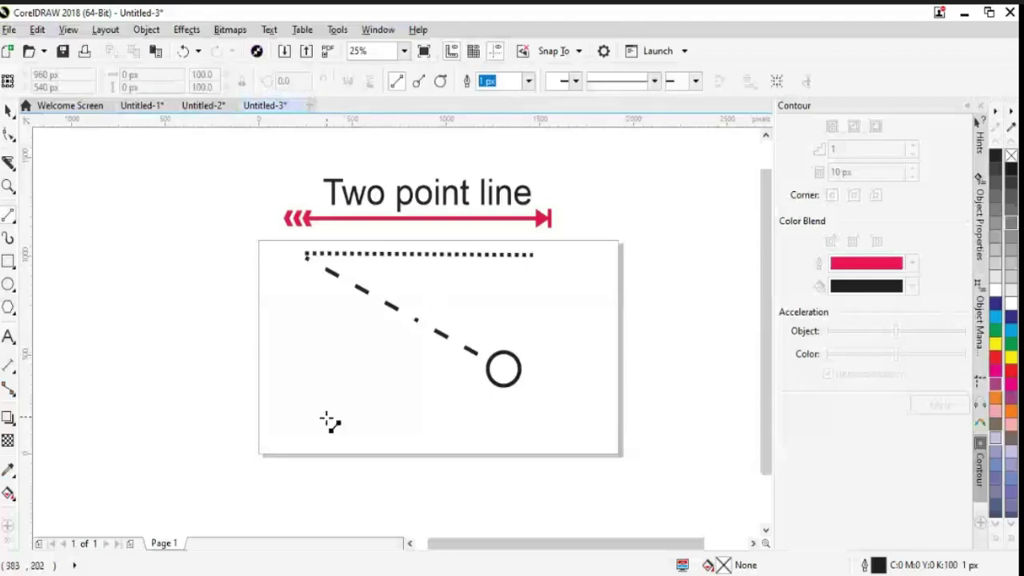
{"action": "left_click_drag", "start_coordinate": [314, 418], "coordinate": [561, 419]}
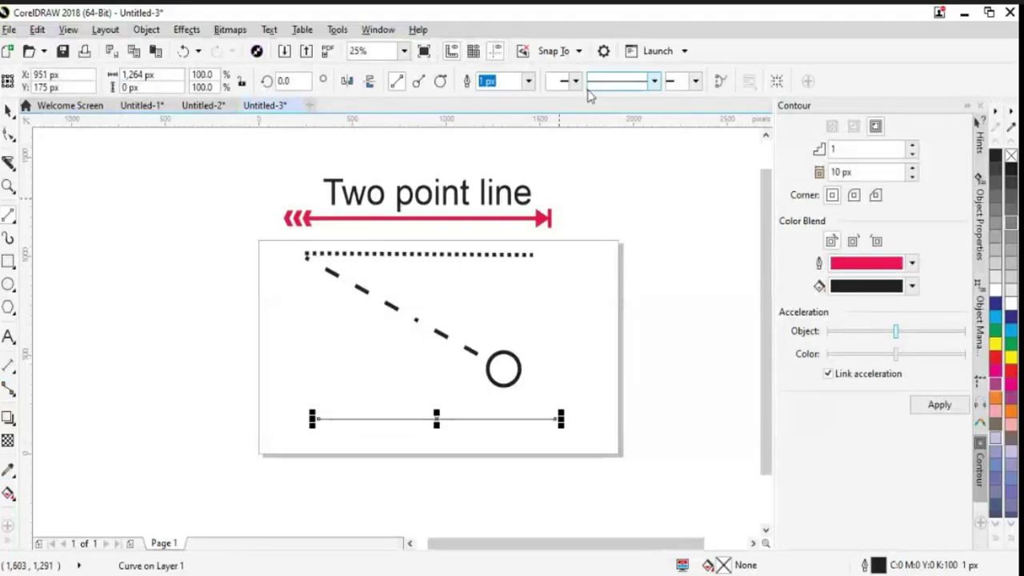
{"action": "left_click", "coordinate": [528, 80]}
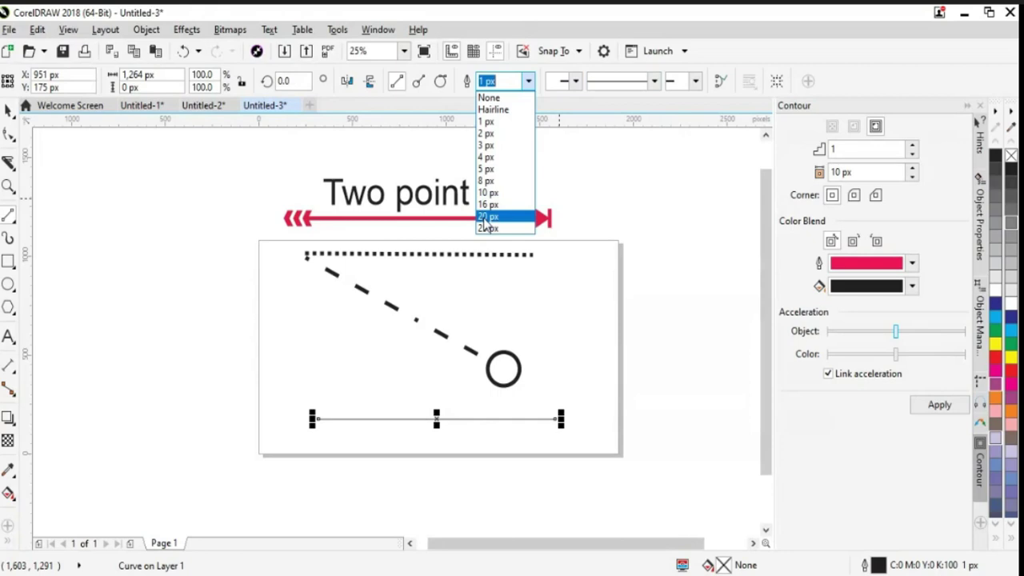
{"action": "left_click", "coordinate": [488, 216]}
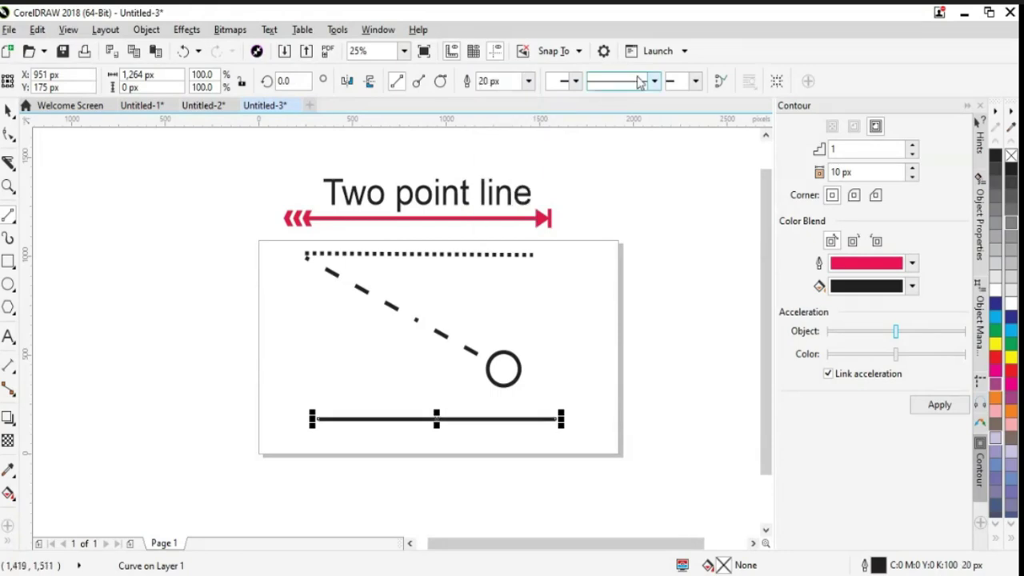
Try a widely spaced dotted line style on the lower horizontal line and delete that line.
{"action": "left_click", "coordinate": [640, 83]}
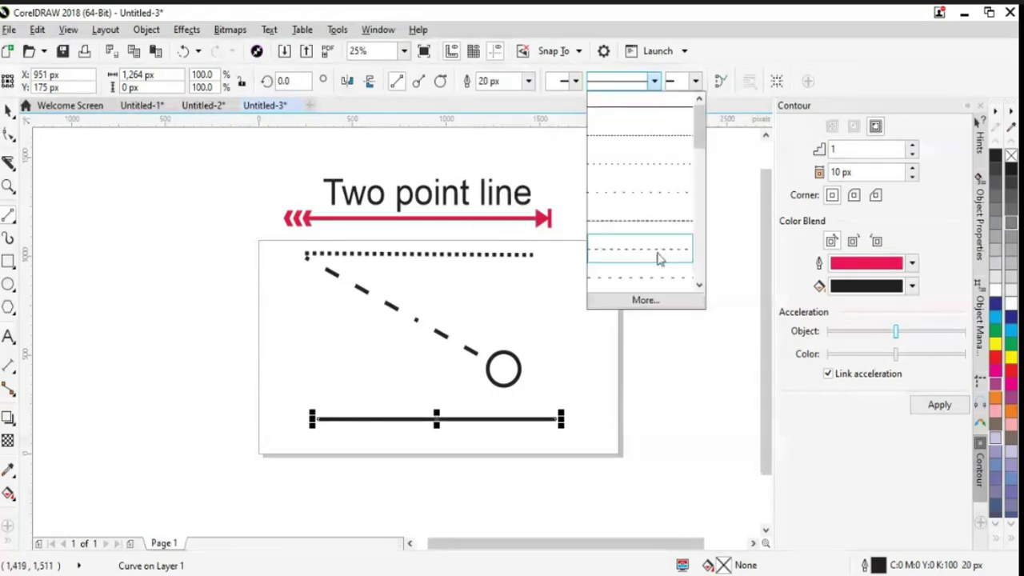
{"action": "left_click", "coordinate": [646, 300]}
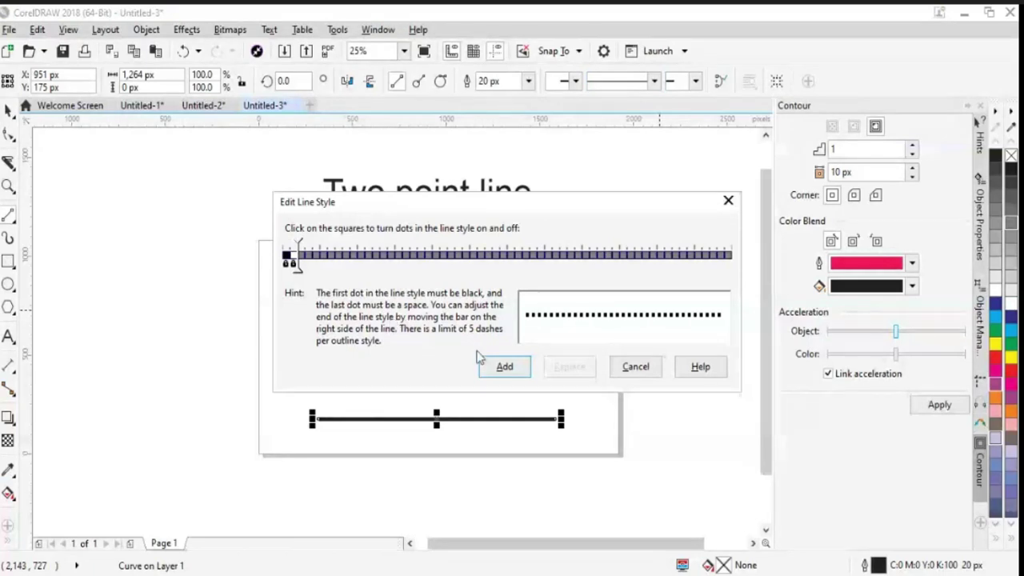
{"action": "left_click", "coordinate": [635, 367]}
{"action": "left_click", "coordinate": [654, 80]}
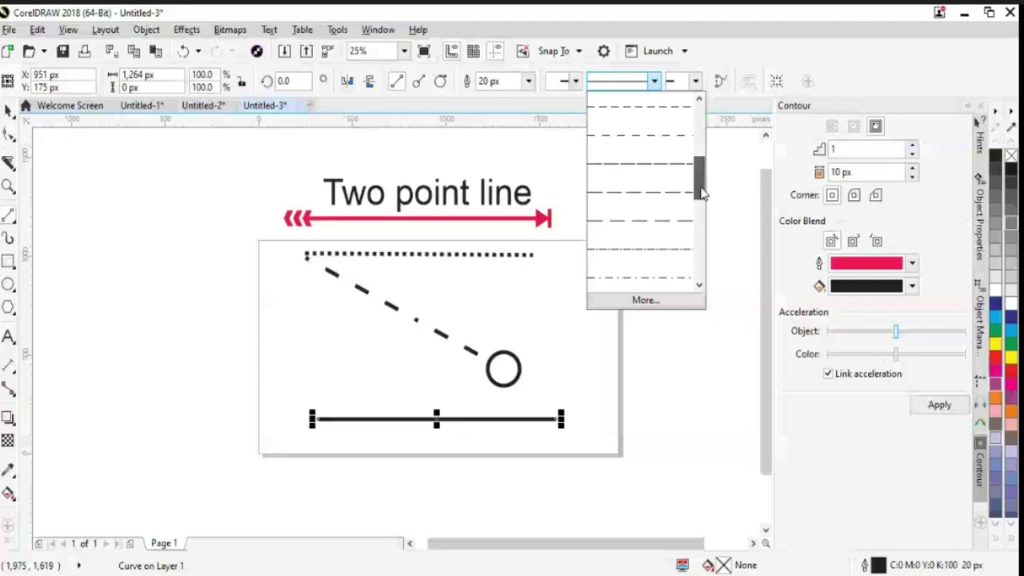
{"action": "left_click", "coordinate": [640, 104]}
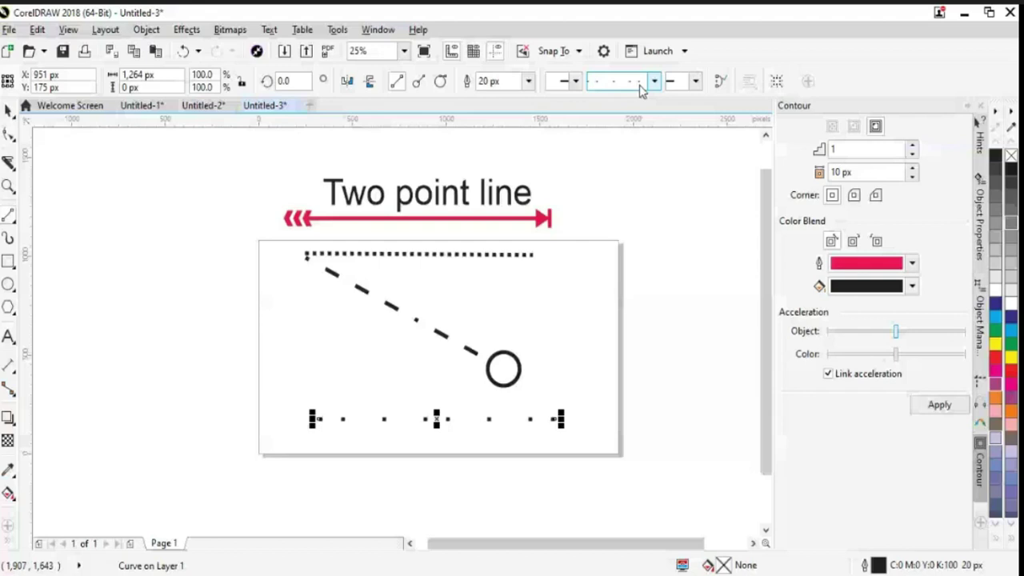
{"action": "key", "text": "Delete"}
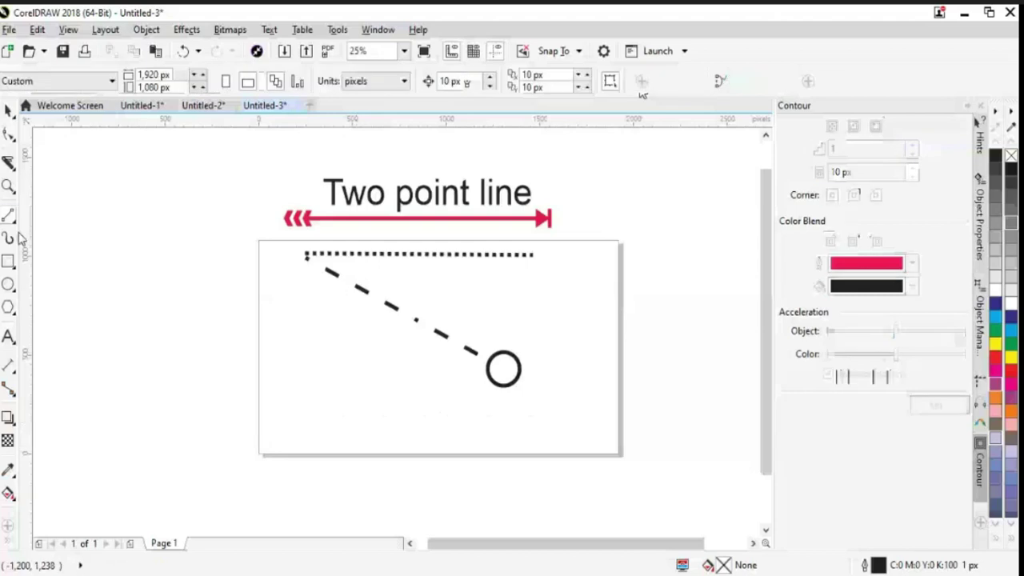
Draw a stack of four short lines about 148 px long near the page's left edge, 16 px thick with solid round end arrowheads.
{"action": "left_click_drag", "start_coordinate": [276, 365], "coordinate": [297, 366]}
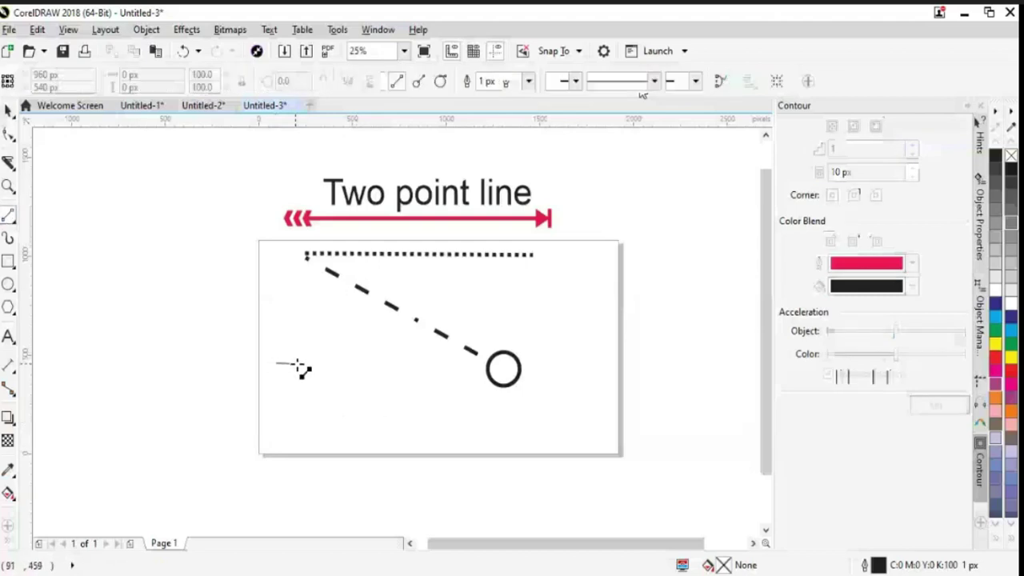
{"action": "left_click_drag", "start_coordinate": [298, 366], "coordinate": [311, 365]}
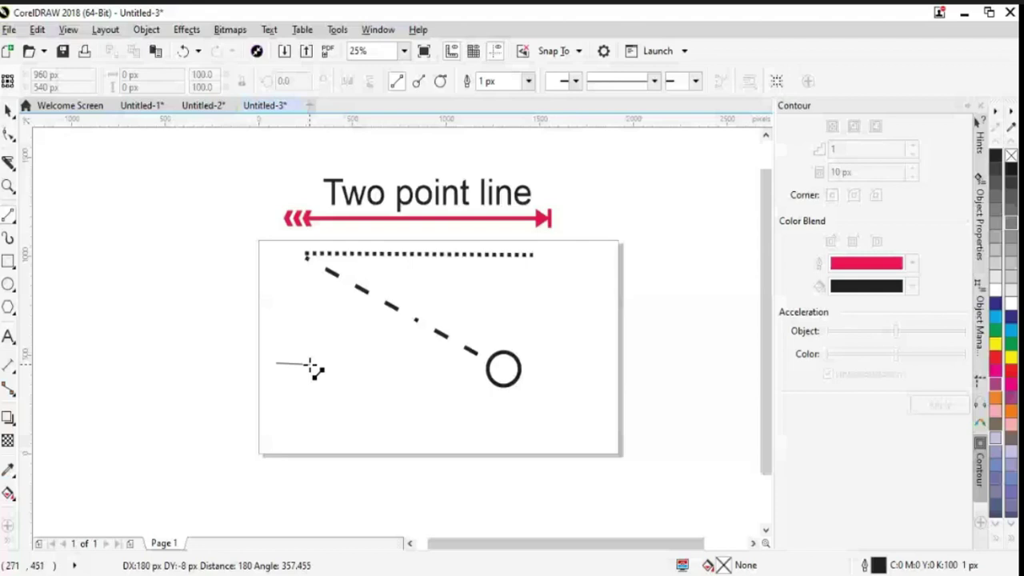
{"action": "left_click", "coordinate": [484, 81]}
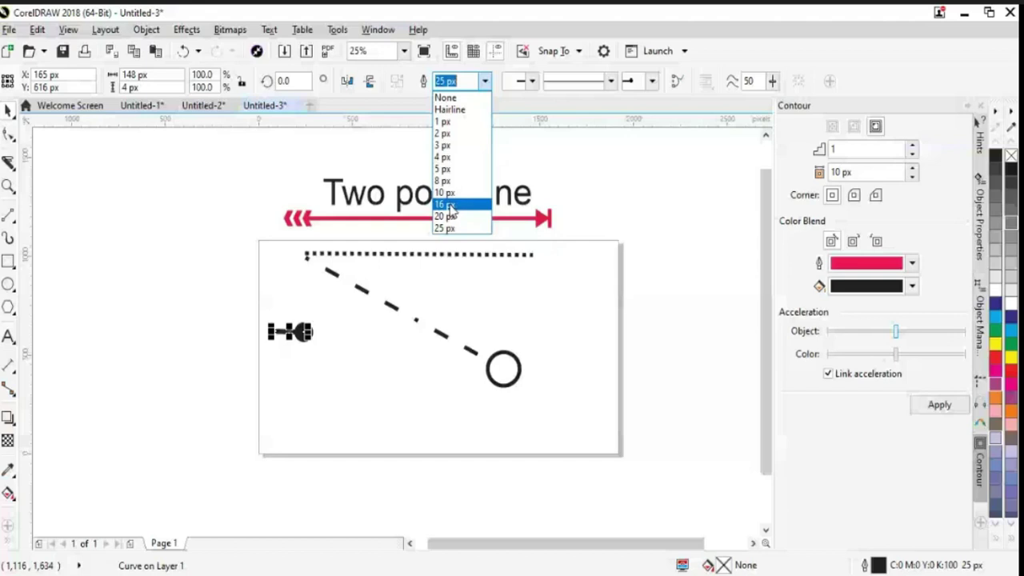
{"action": "left_click", "coordinate": [448, 204]}
{"action": "left_click", "coordinate": [519, 276]}
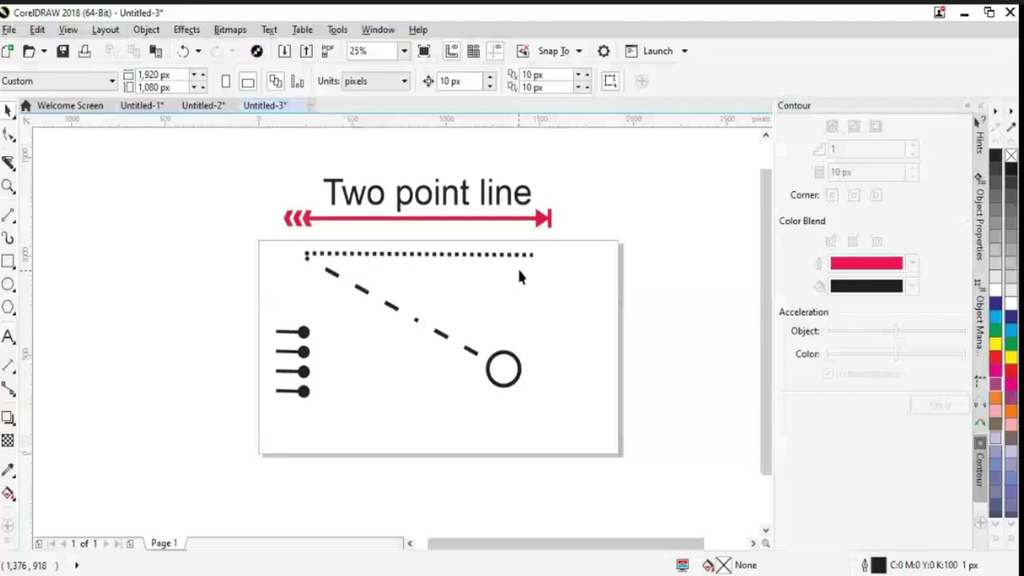
Set the rotation angle of the slanted, circle-ended dashed line to 170 degrees.
{"action": "scroll", "coordinate": [512, 418], "scroll_direction": "up", "scroll_amount": 1}
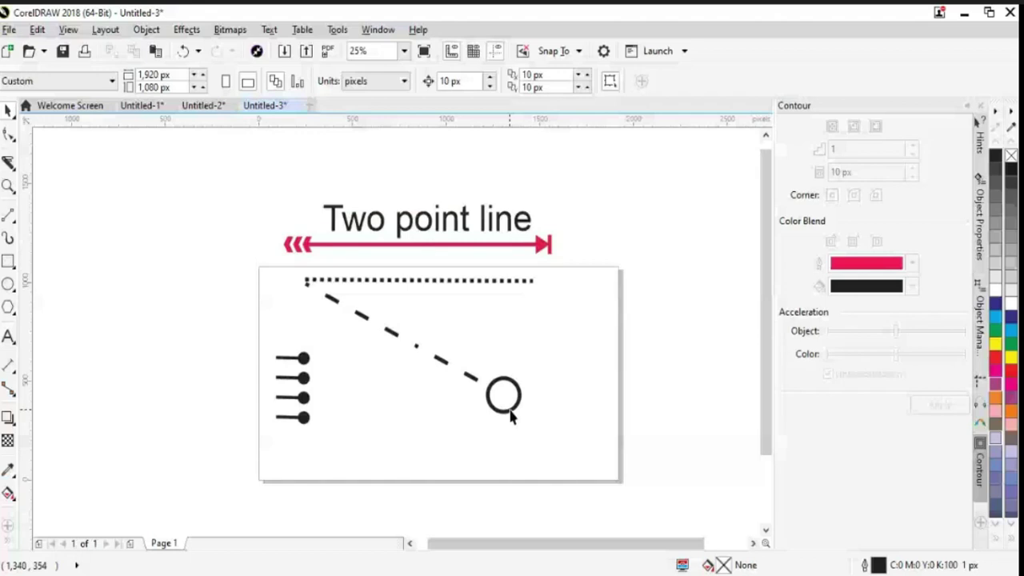
{"action": "left_click", "coordinate": [511, 410]}
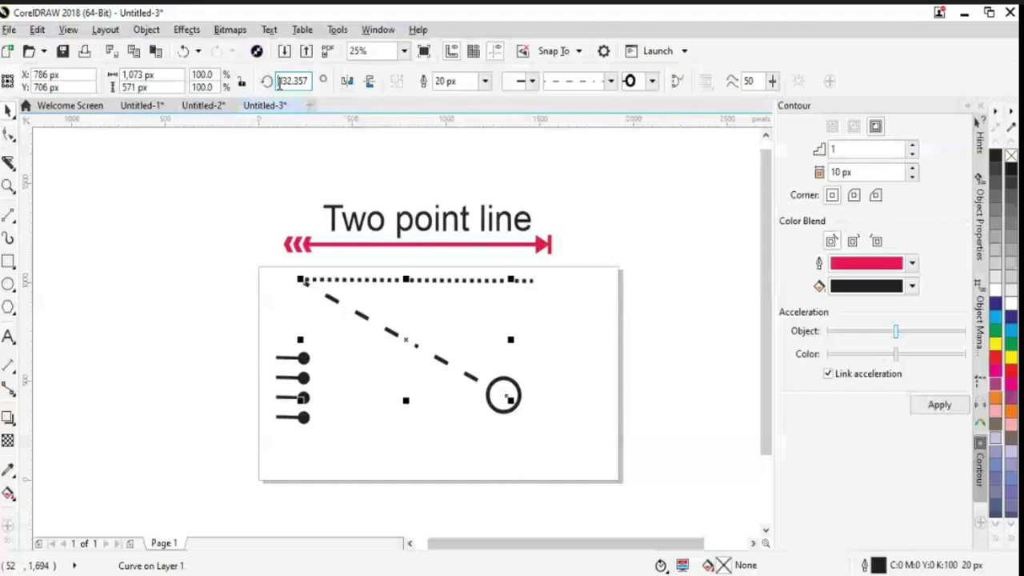
{"action": "type", "text": "170"}
{"action": "key", "text": "Return"}
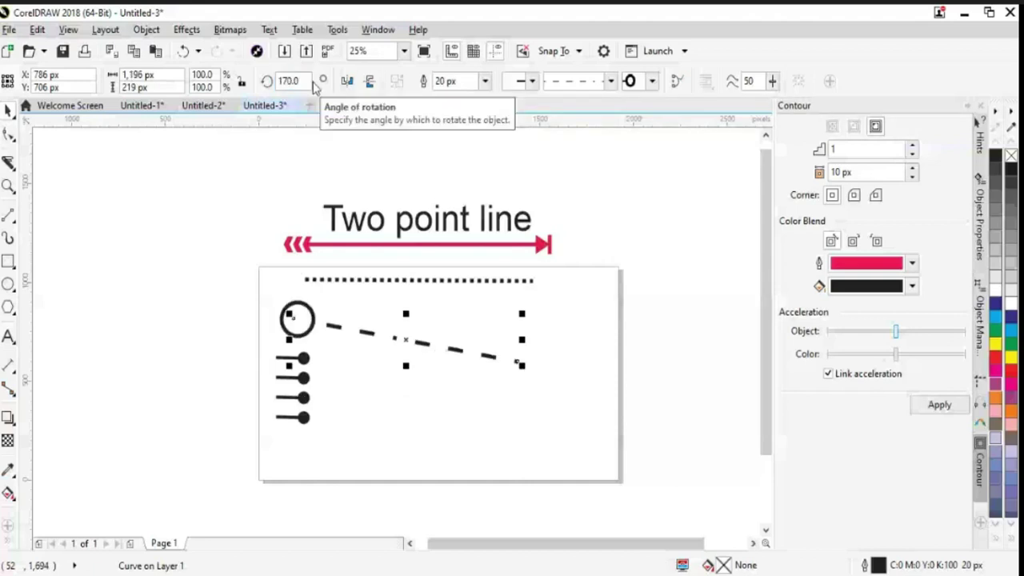
Reposition the circle-ended dashed line just below the dotted line and rotate it freehand to nearly horizontal, at about 179.8 degrees.
{"action": "left_click_drag", "start_coordinate": [323, 326], "coordinate": [354, 328]}
{"action": "left_click", "coordinate": [472, 422]}
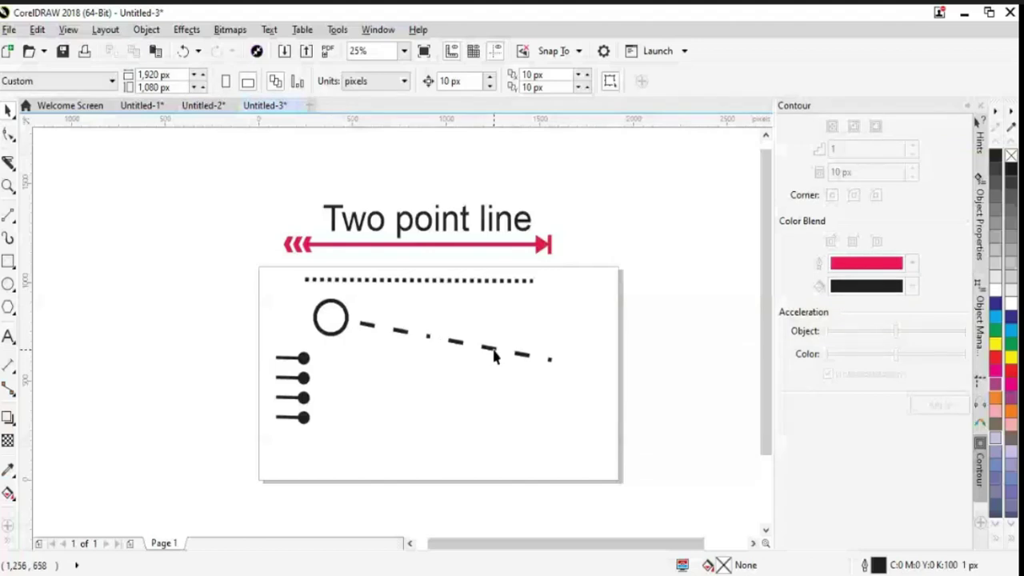
{"action": "double_click", "coordinate": [494, 357]}
{"action": "left_click_drag", "start_coordinate": [571, 333], "coordinate": [561, 371]}
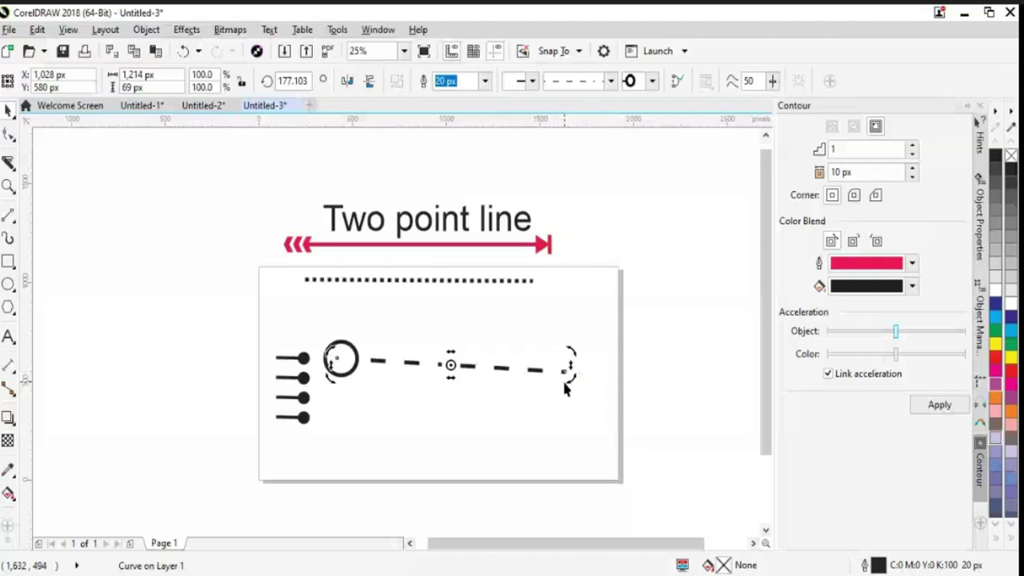
{"action": "key", "text": "ctrl+z"}
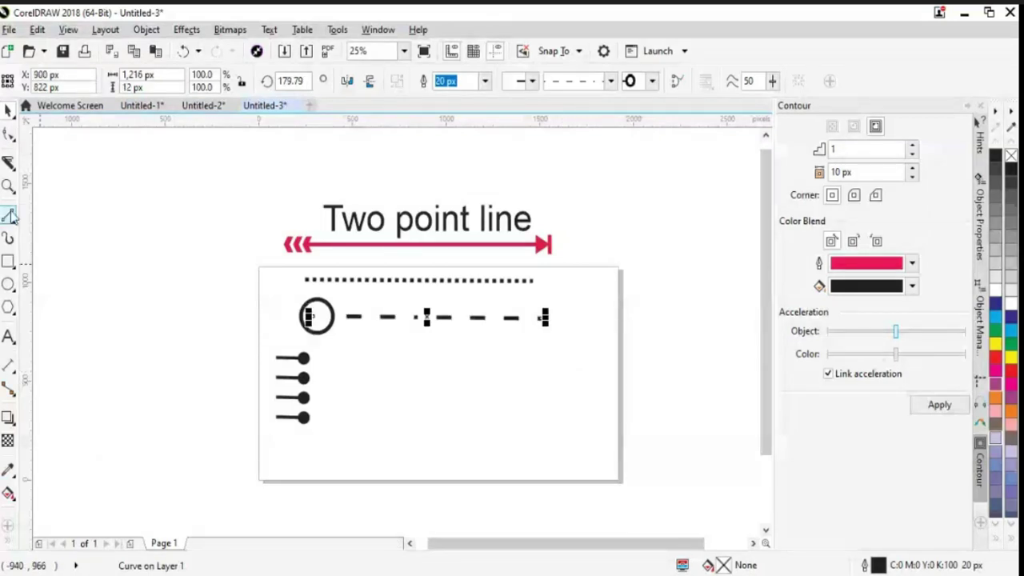
Draw a horizontal two-point line about 924 px long below the circle-ended dashed line, with a 10 px outline width.
{"action": "left_click", "coordinate": [11, 216]}
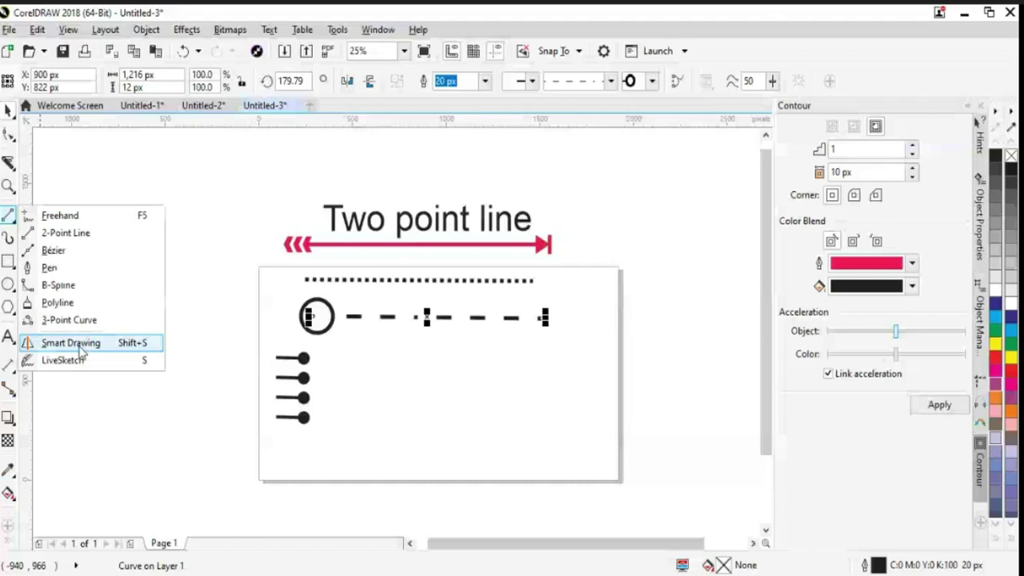
{"action": "left_click", "coordinate": [68, 233]}
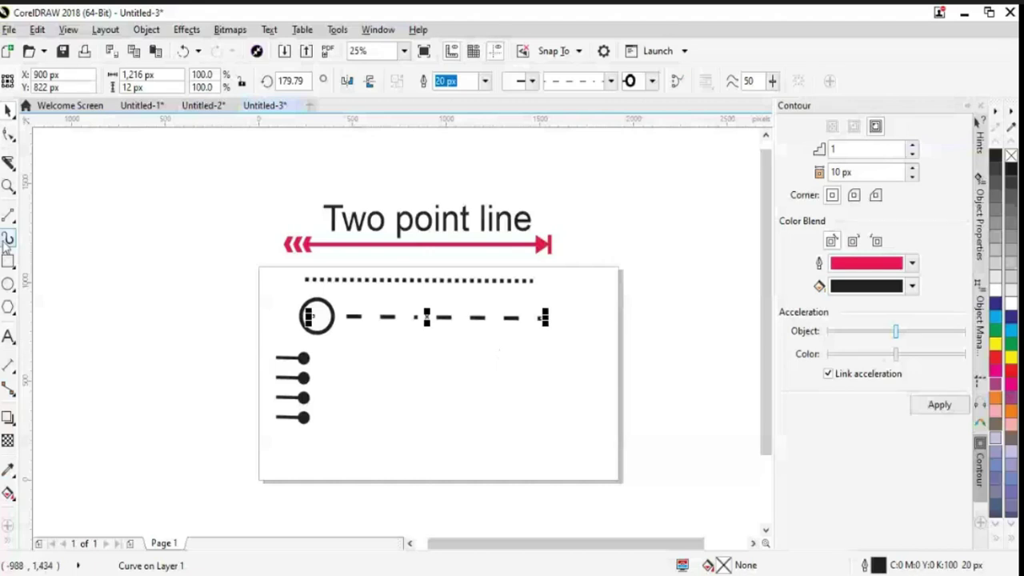
{"action": "left_click", "coordinate": [10, 218]}
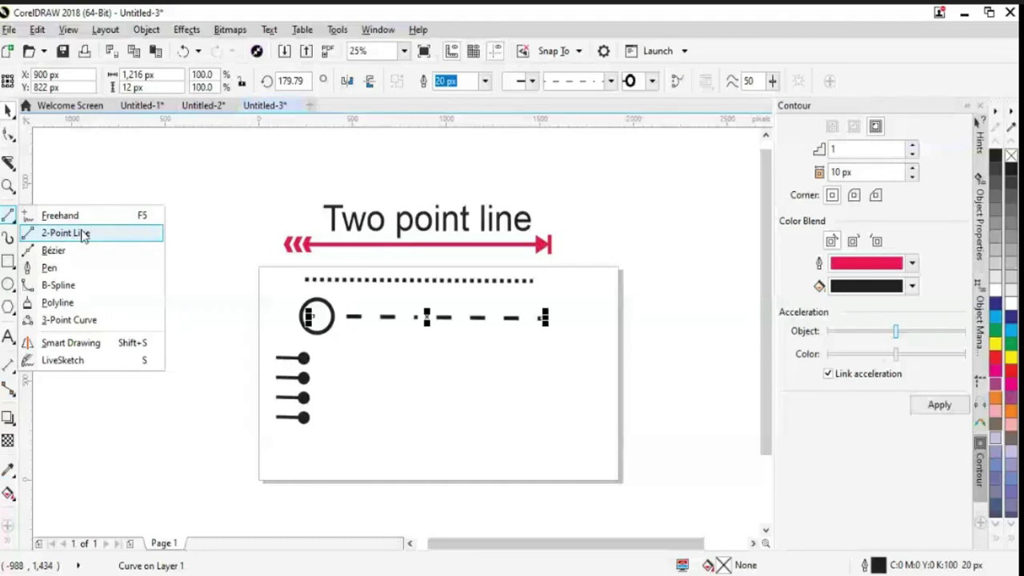
{"action": "left_click", "coordinate": [84, 233]}
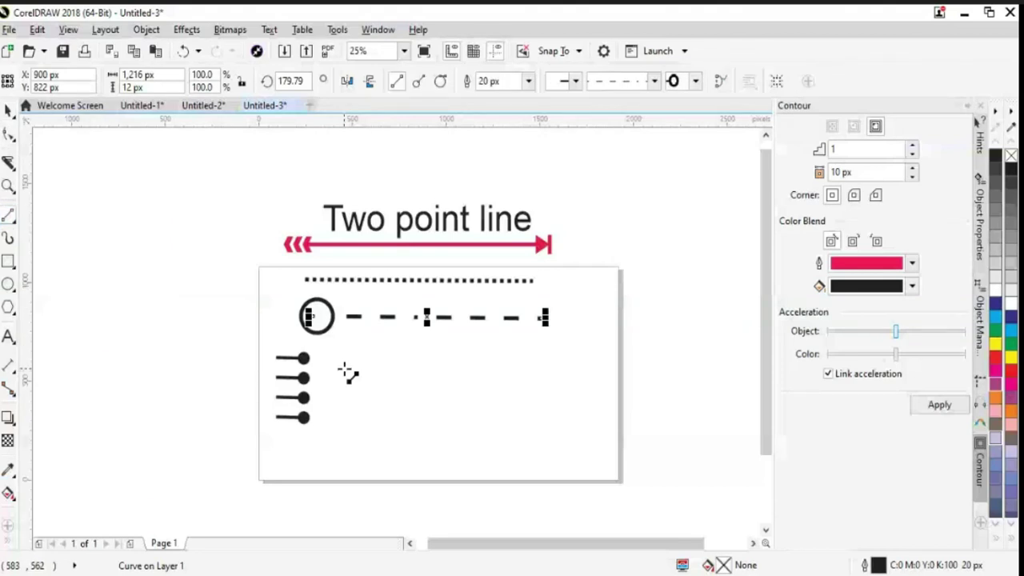
{"action": "left_click_drag", "start_coordinate": [341, 368], "coordinate": [521, 368]}
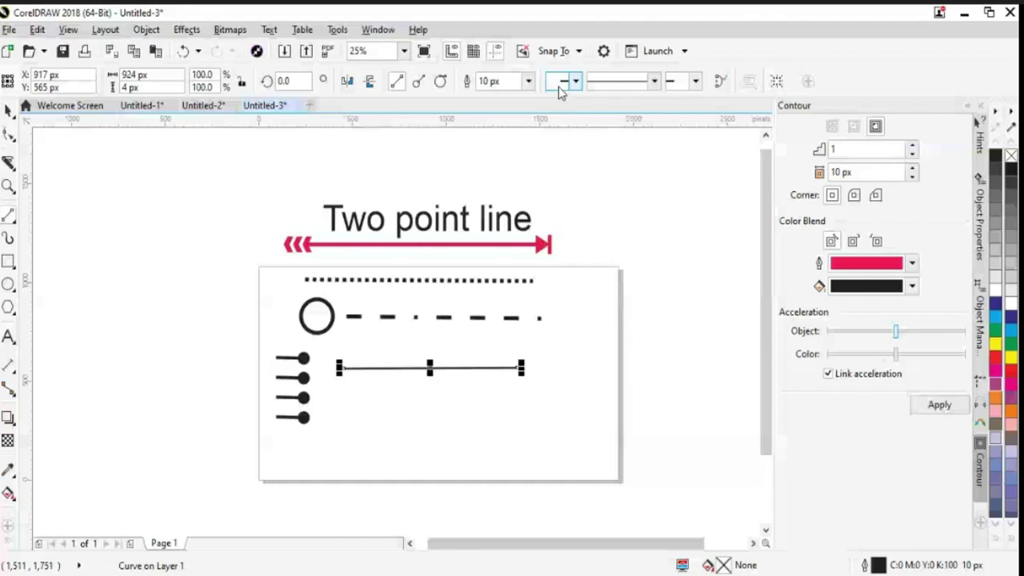
Give the new horizontal line a hollow square end arrowhead and deselect it.
{"action": "left_click", "coordinate": [695, 81]}
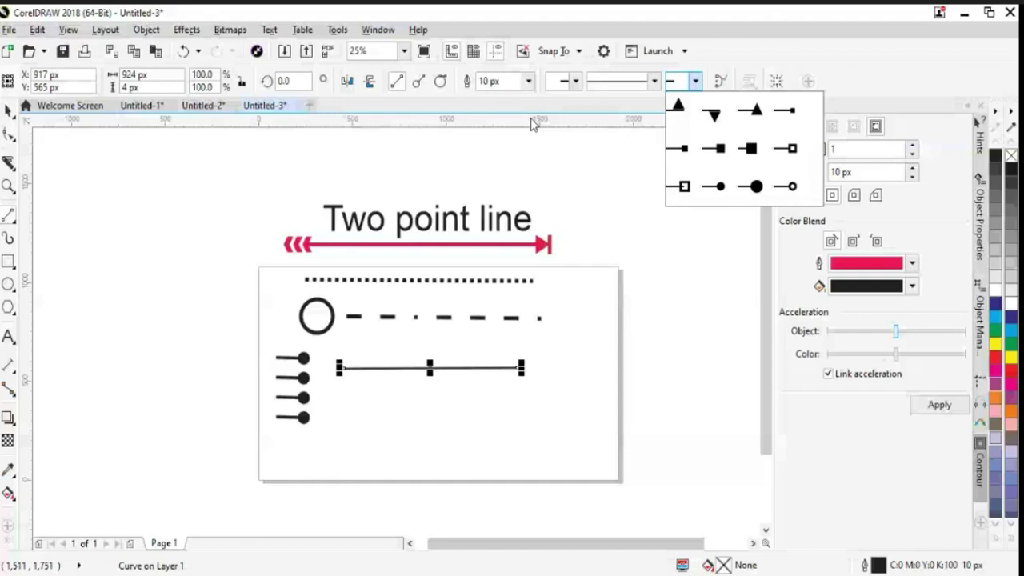
{"action": "scroll", "coordinate": [815, 118], "scroll_direction": "up", "scroll_amount": 10}
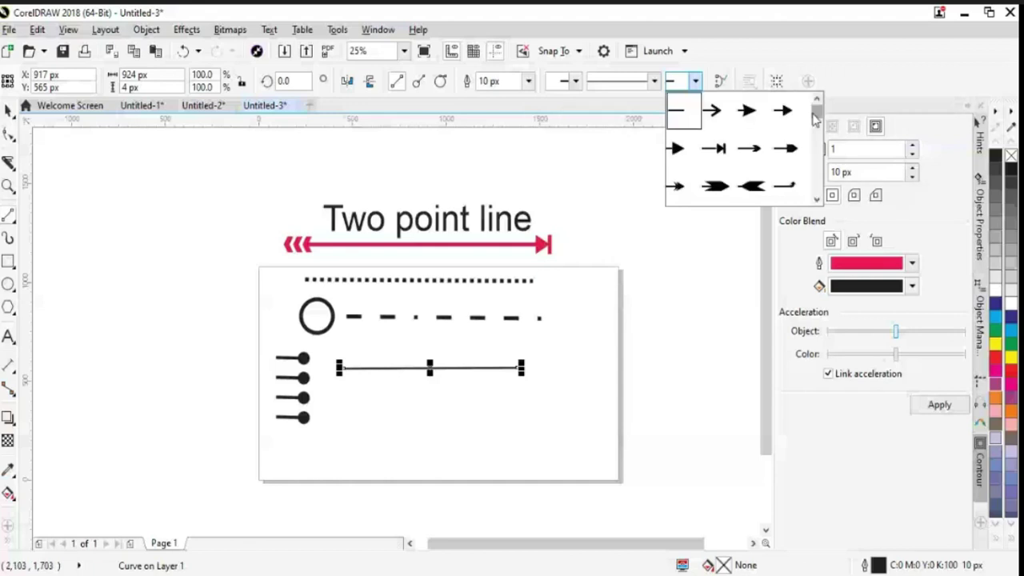
{"action": "scroll", "coordinate": [815, 118], "scroll_direction": "down", "scroll_amount": 5}
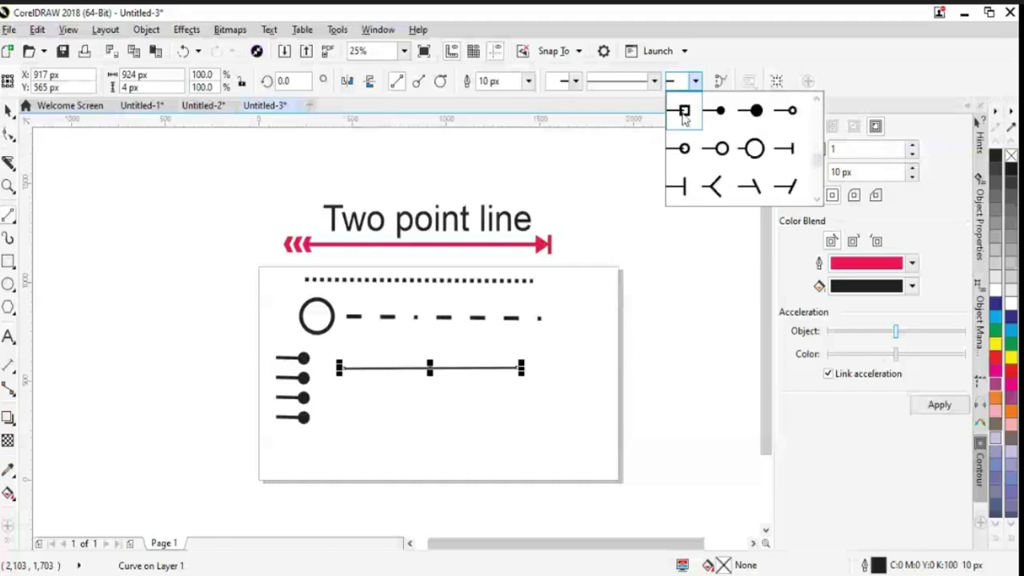
{"action": "left_click", "coordinate": [685, 118]}
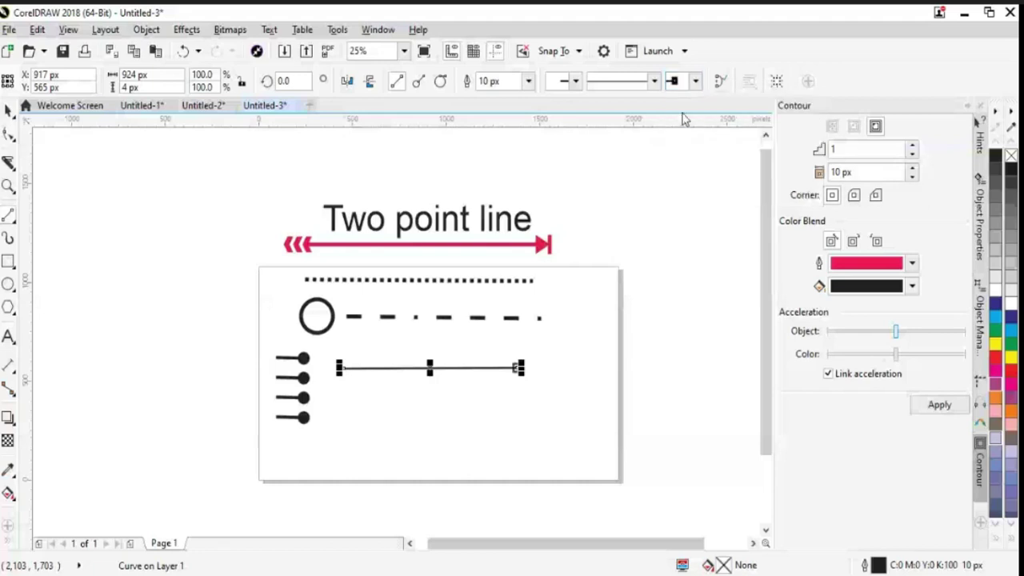
{"action": "left_click", "coordinate": [528, 408]}
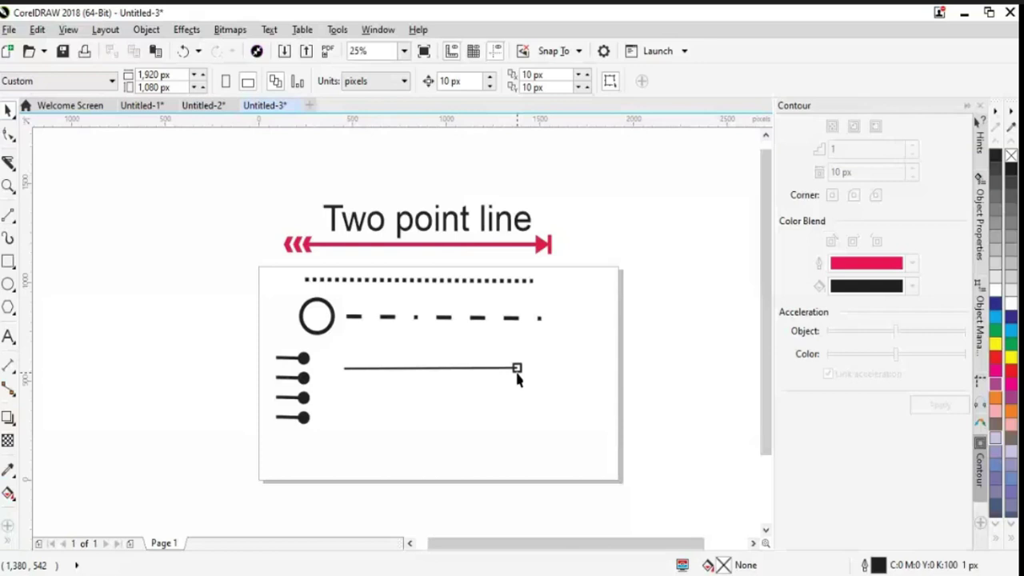
Change the outline color of the square-ended line to crimson (C:15 M:100 Y:65 K:5).
{"action": "left_click_drag", "start_coordinate": [517, 374], "coordinate": [520, 368]}
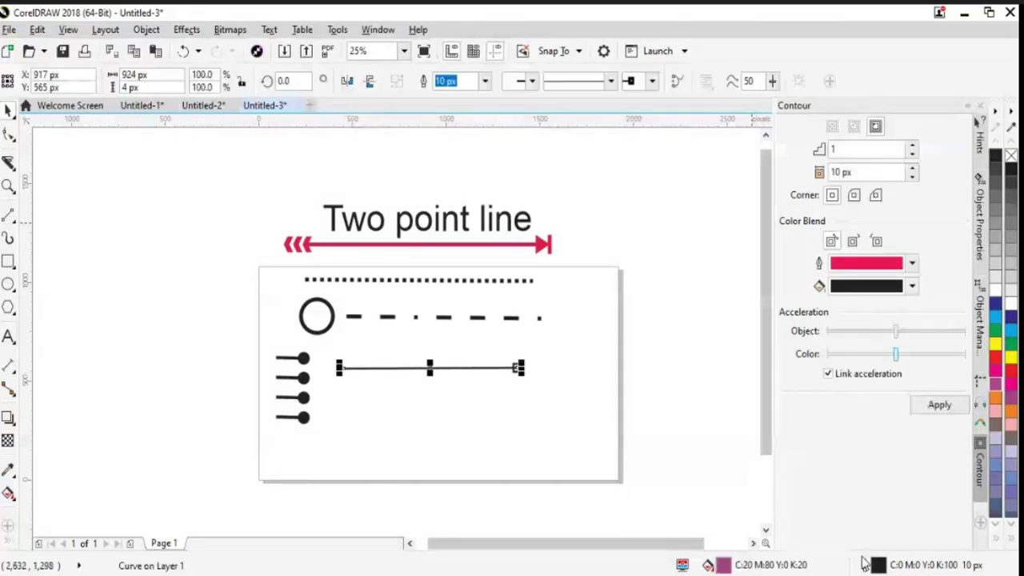
{"action": "double_click", "coordinate": [866, 564]}
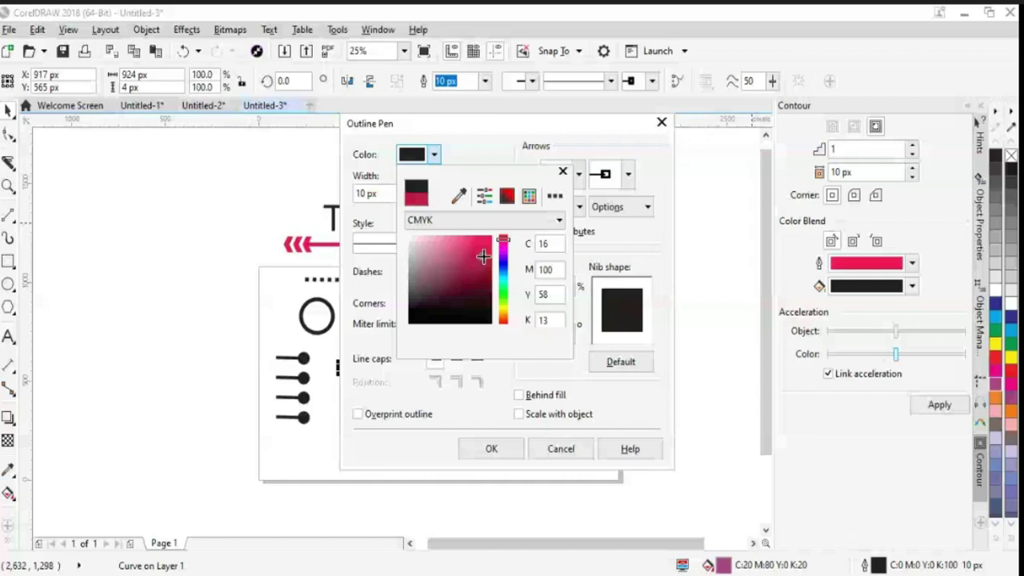
{"action": "key", "text": "Return"}
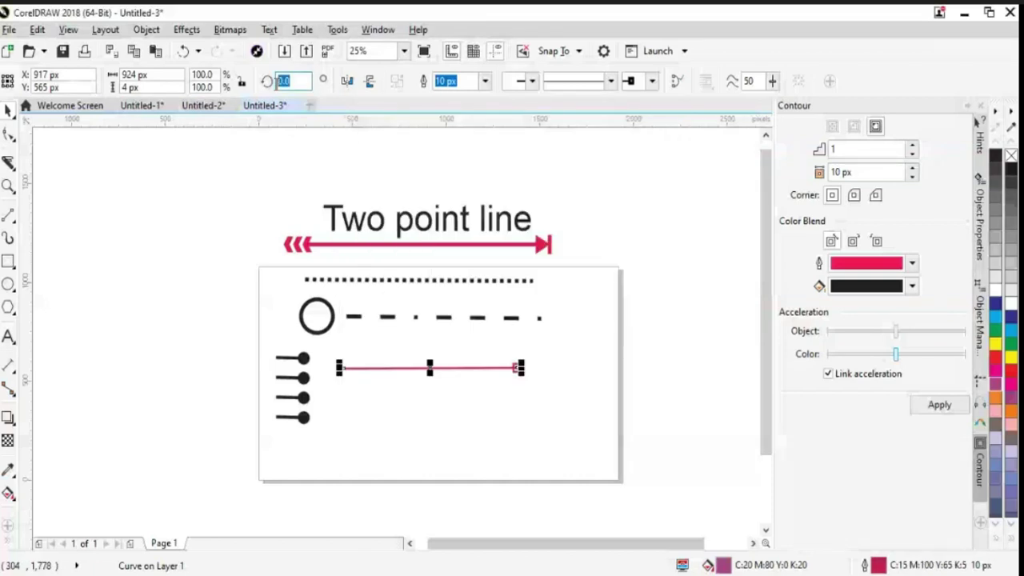
Set the crimson line's rotation angle to 180 degrees so that its square end faces the opposite way.
{"action": "type", "text": "18"}
{"action": "key", "text": "Return"}
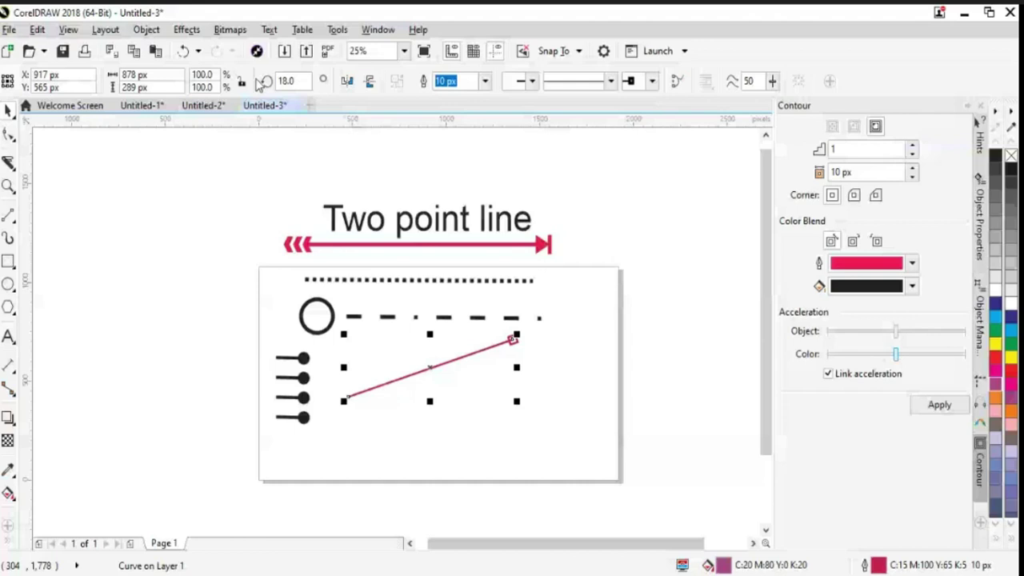
{"action": "double_click", "coordinate": [287, 80]}
{"action": "type", "text": "180"}
{"action": "key", "text": "Return"}
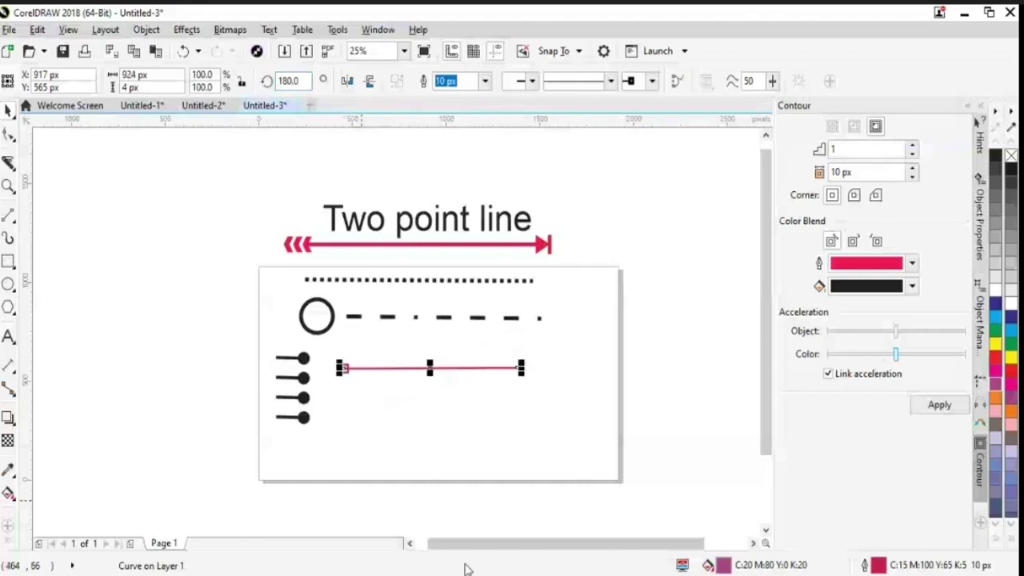
Move the crimson line up beneath the dashed line, widen it to about 960 px and rotate it freehand until level.
{"action": "left_click", "coordinate": [416, 372]}
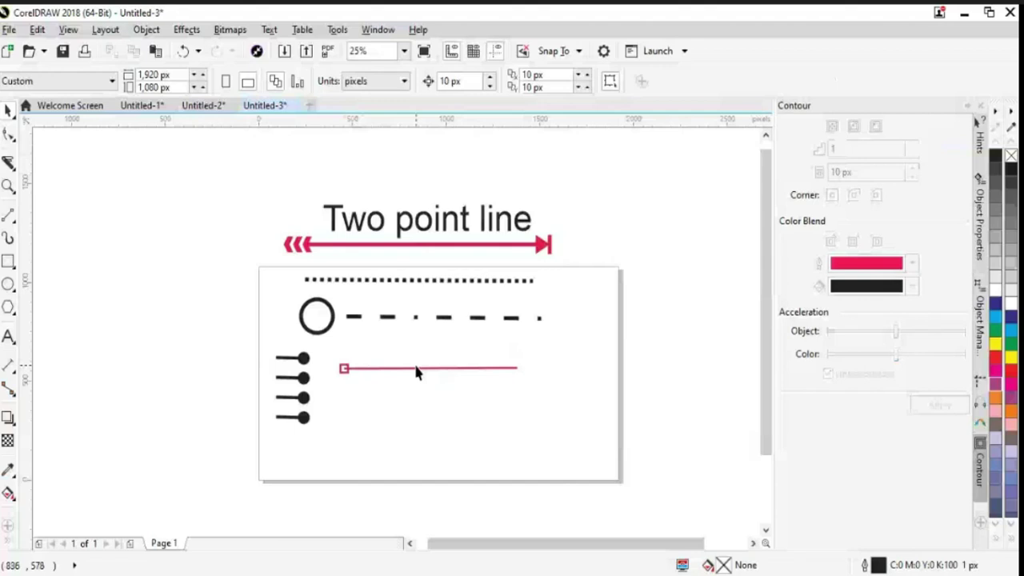
{"action": "double_click", "coordinate": [415, 369]}
{"action": "left_click_drag", "start_coordinate": [528, 360], "coordinate": [524, 368]}
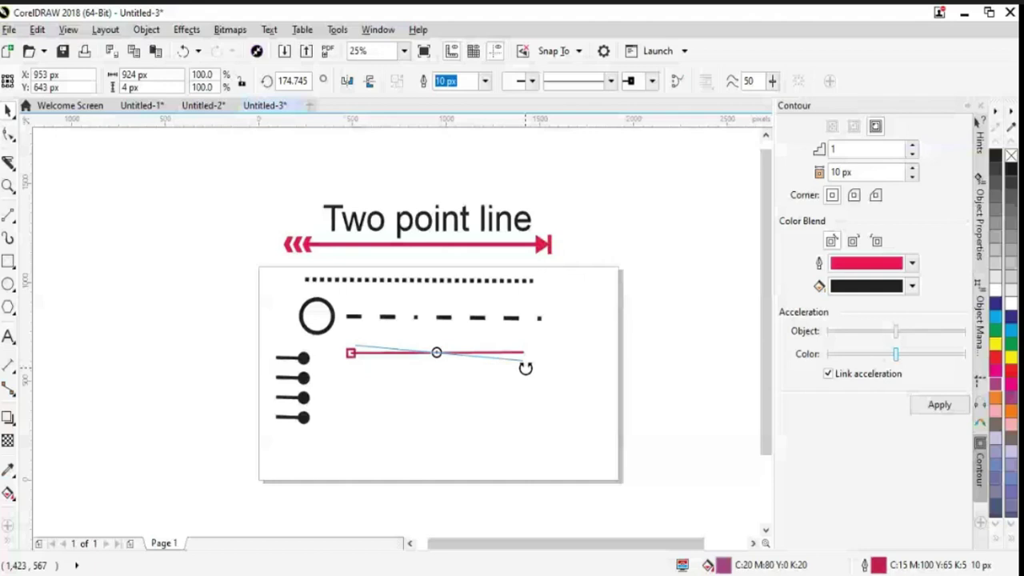
{"action": "mouse_move", "coordinate": [525, 367]}
{"action": "left_mouse_down"}
{"action": "mouse_move", "coordinate": [451, 366]}
{"action": "mouse_move", "coordinate": [520, 381]}
{"action": "left_mouse_up"}
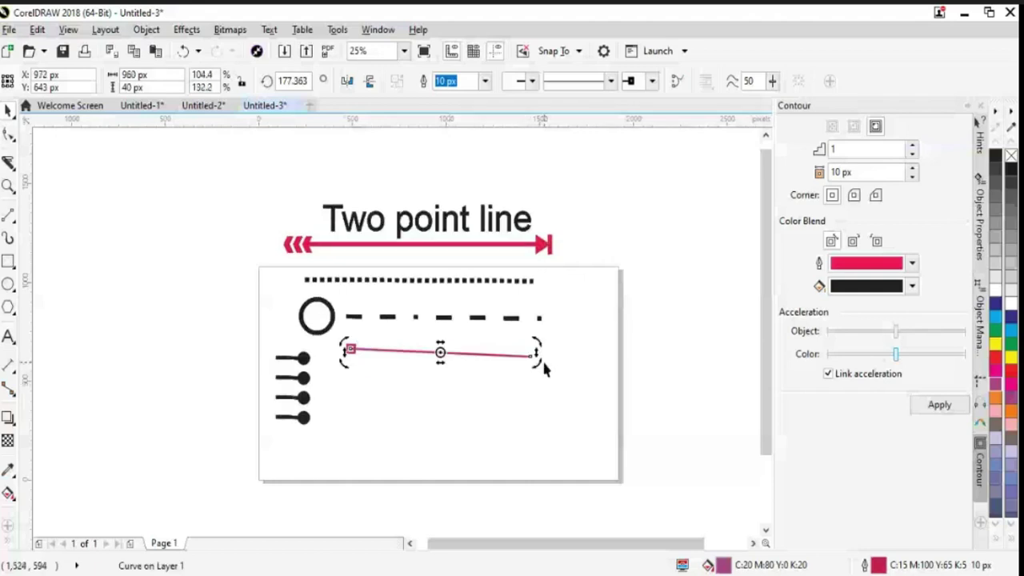
{"action": "left_click_drag", "start_coordinate": [544, 342], "coordinate": [535, 339]}
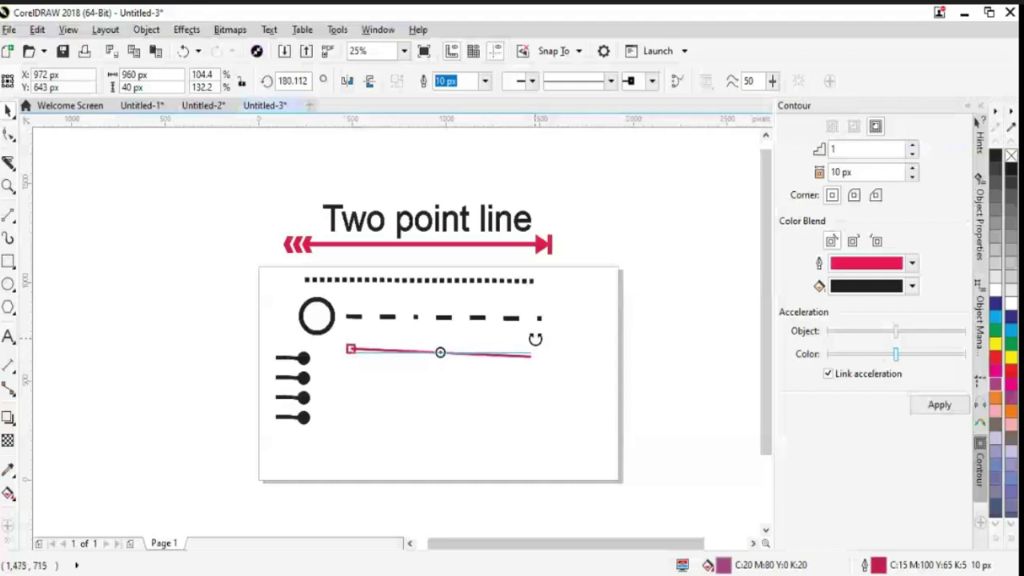
{"action": "left_click_drag", "start_coordinate": [536, 339], "coordinate": [535, 340]}
{"action": "left_click", "coordinate": [558, 392]}
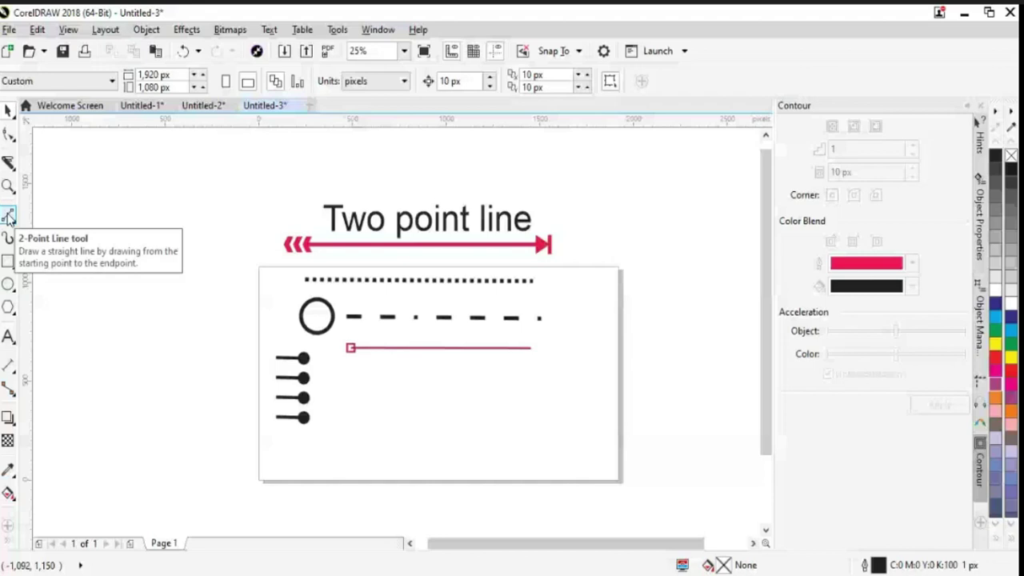
Draw a thin horizontal two-point line about 996 px long, 1 px thick, below the crimson line.
{"action": "left_click", "coordinate": [8, 216]}
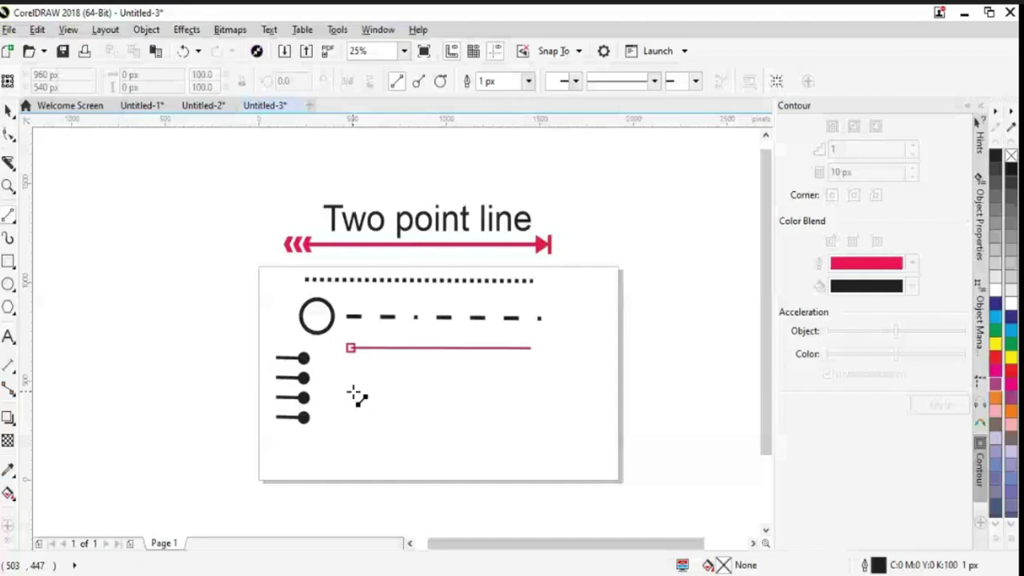
{"action": "left_click_drag", "start_coordinate": [353, 392], "coordinate": [538, 392]}
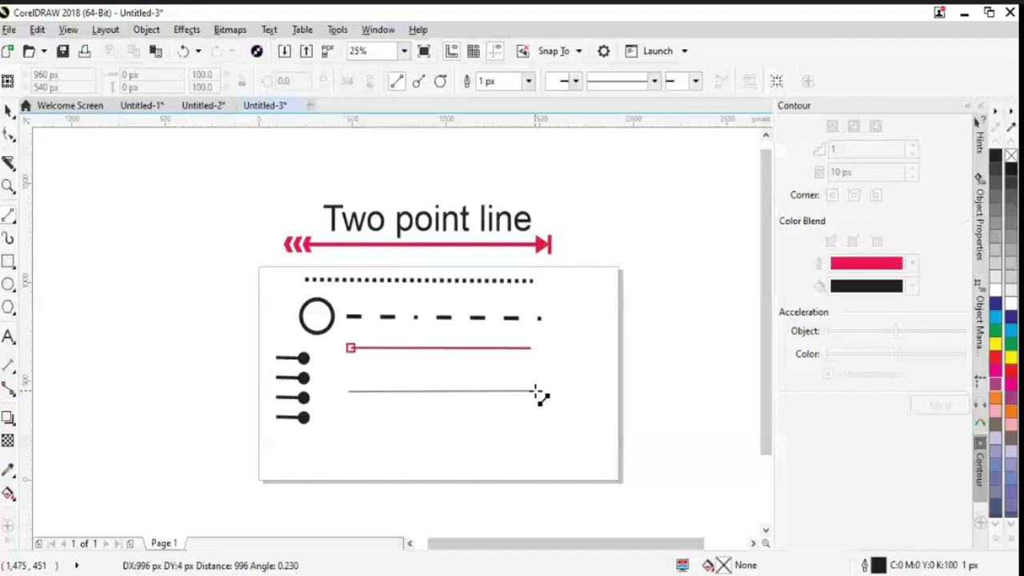
Try raising the thin line's end point and moving the line closer to the crimson one, undoing each change.
{"action": "left_click_drag", "start_coordinate": [538, 392], "coordinate": [534, 382]}
{"action": "key", "text": "F10"}
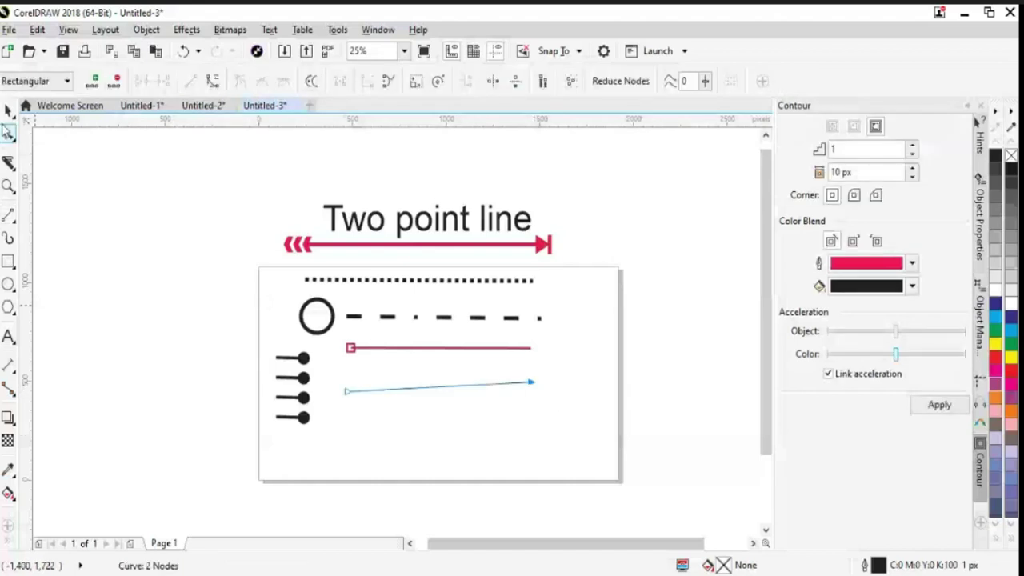
{"action": "key", "text": "space"}
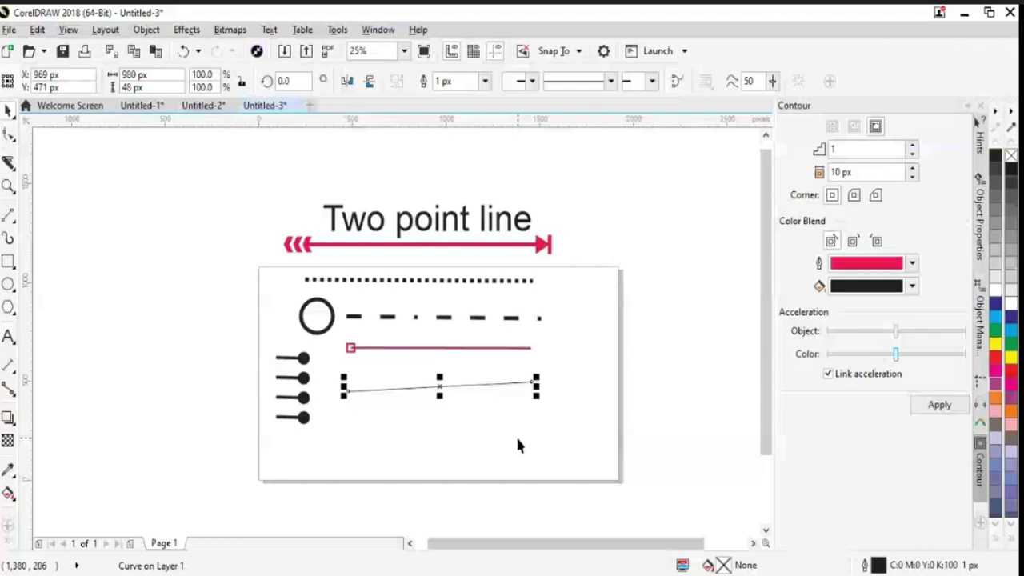
{"action": "key", "text": "ctrl+z"}
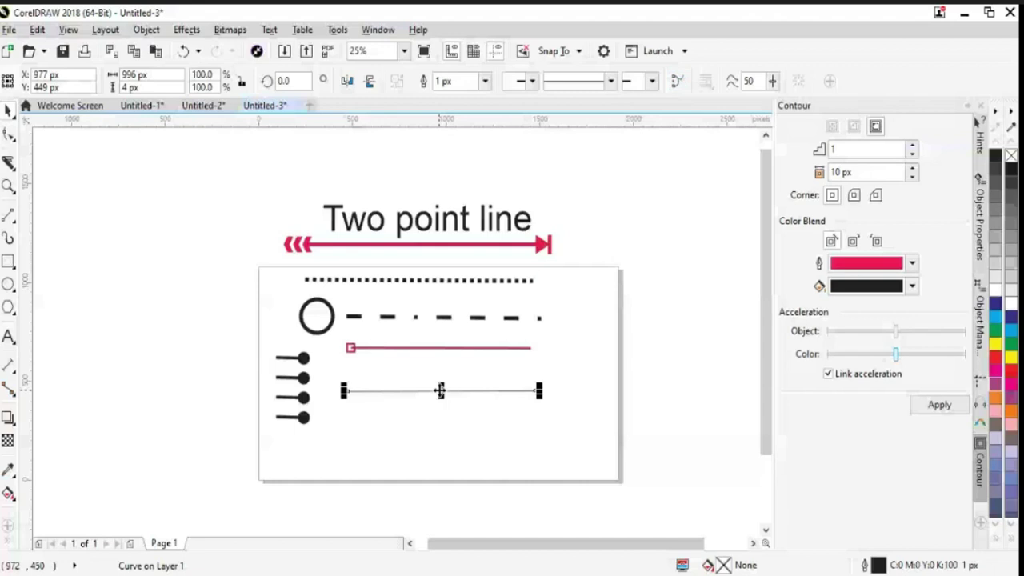
{"action": "left_click_drag", "start_coordinate": [392, 391], "coordinate": [390, 373]}
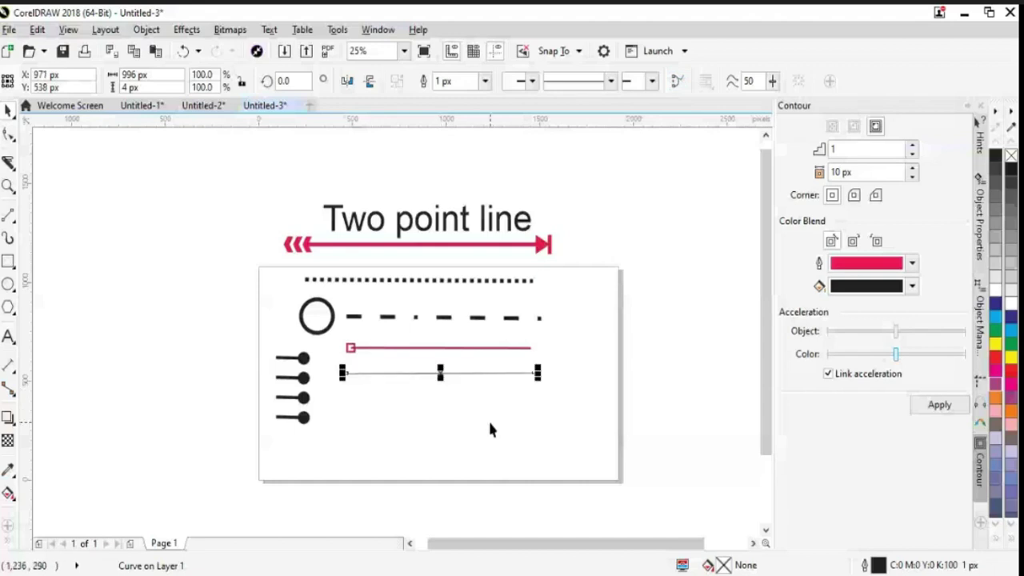
{"action": "key", "text": "ctrl+z"}
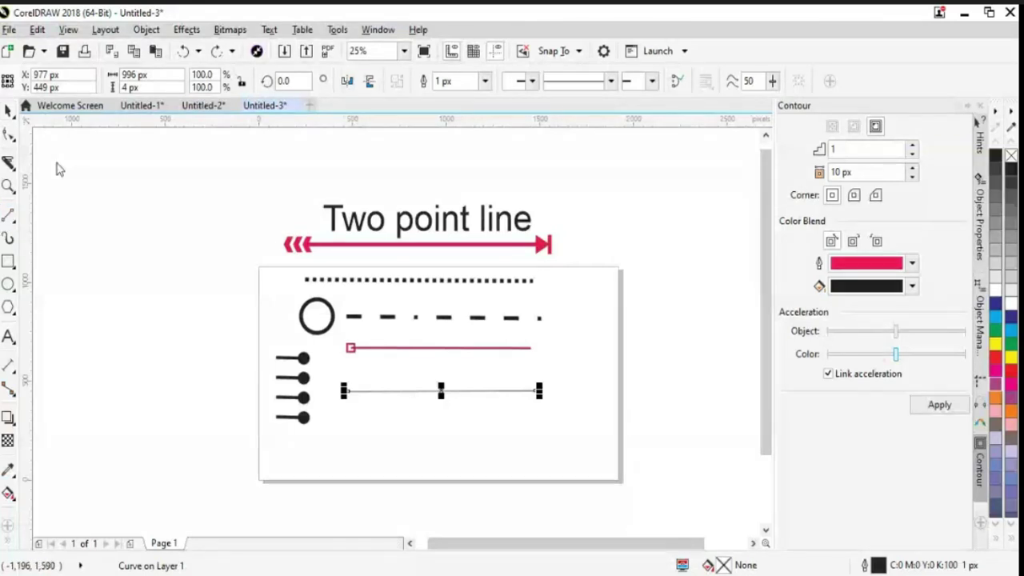
{"action": "key", "text": "Escape"}
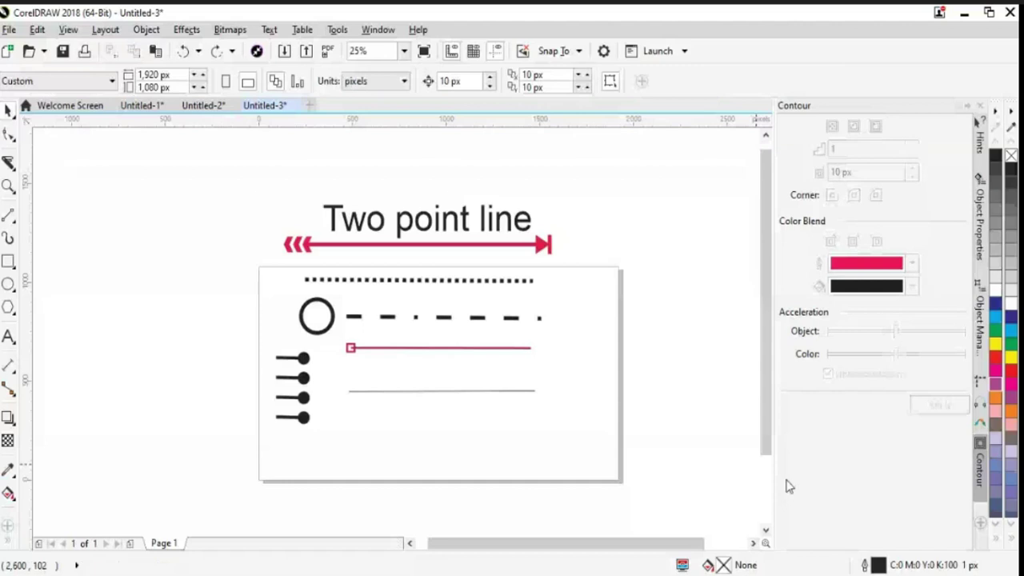
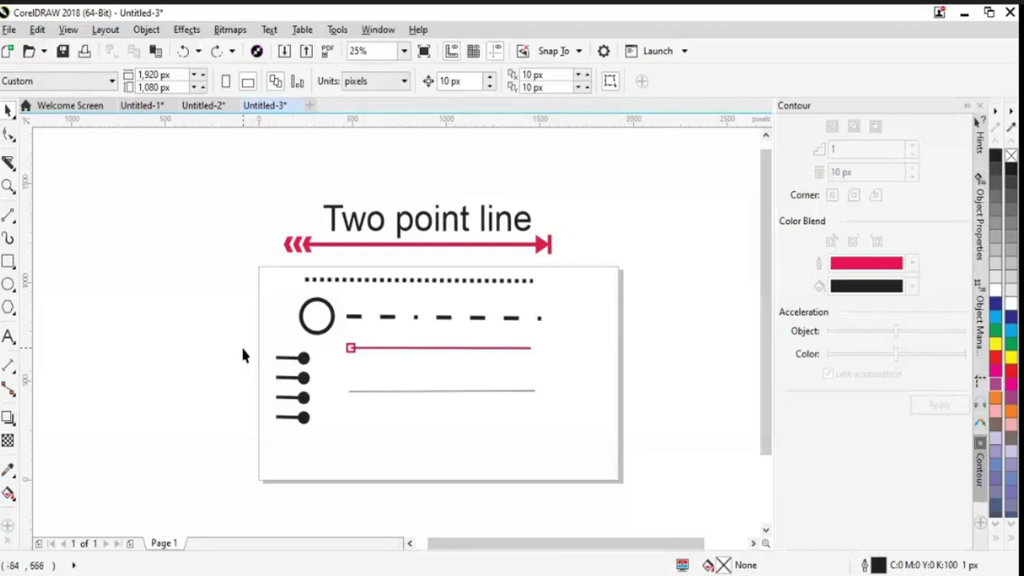
{"action": "left_click", "coordinate": [289, 362]}
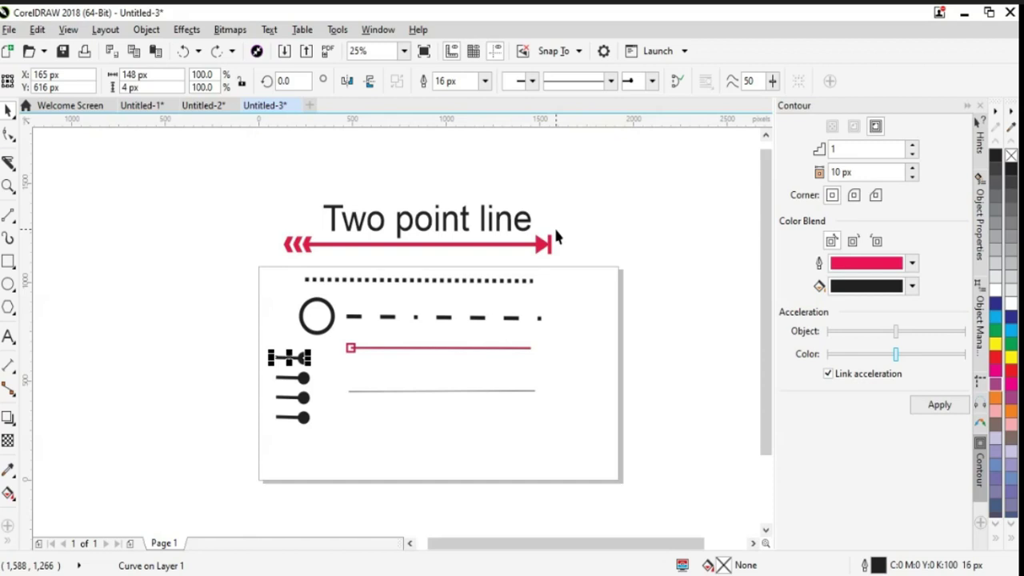
{"action": "left_click", "coordinate": [285, 365]}
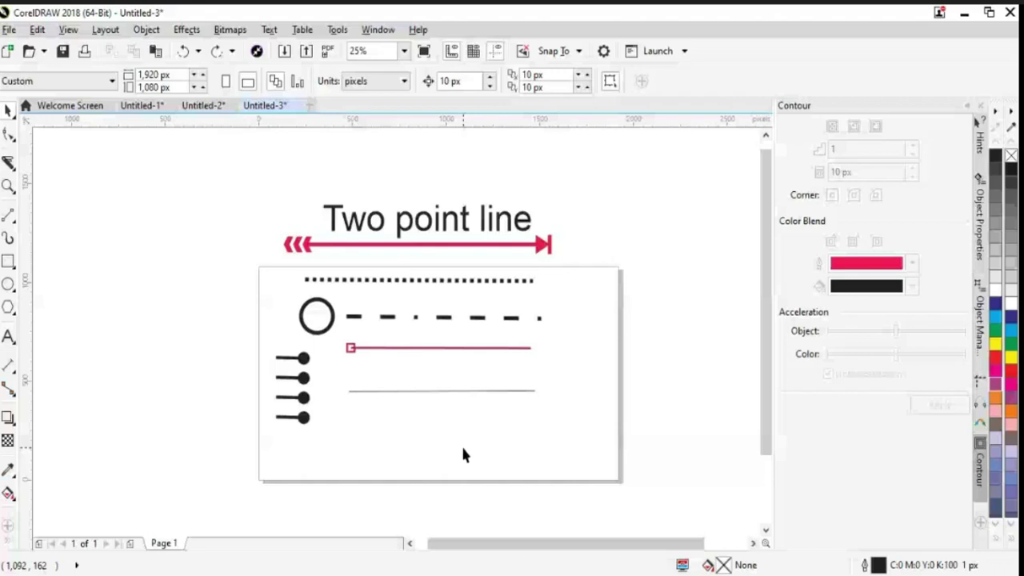
{"action": "left_click", "coordinate": [301, 360]}
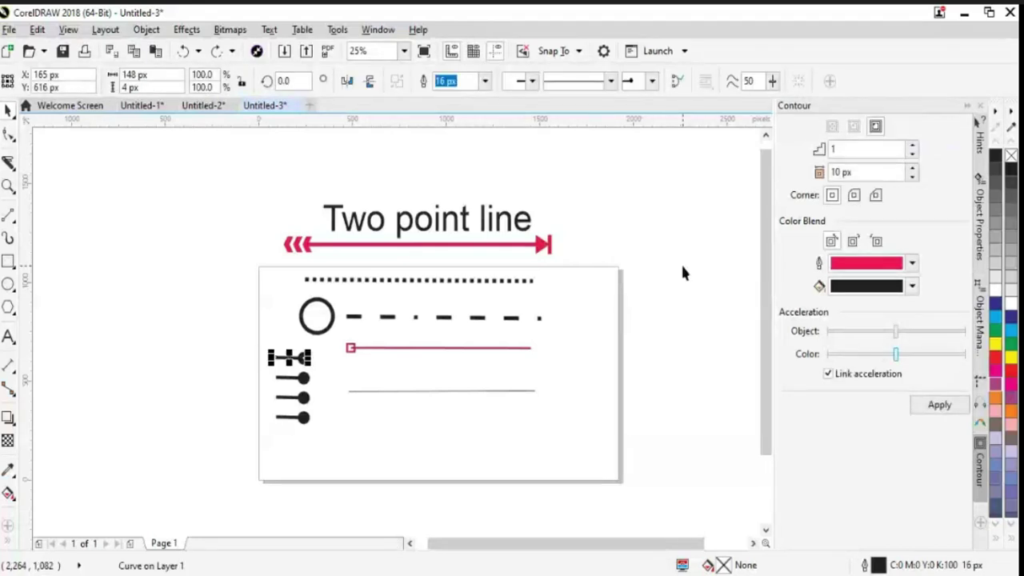
{"action": "left_click", "coordinate": [147, 30]}
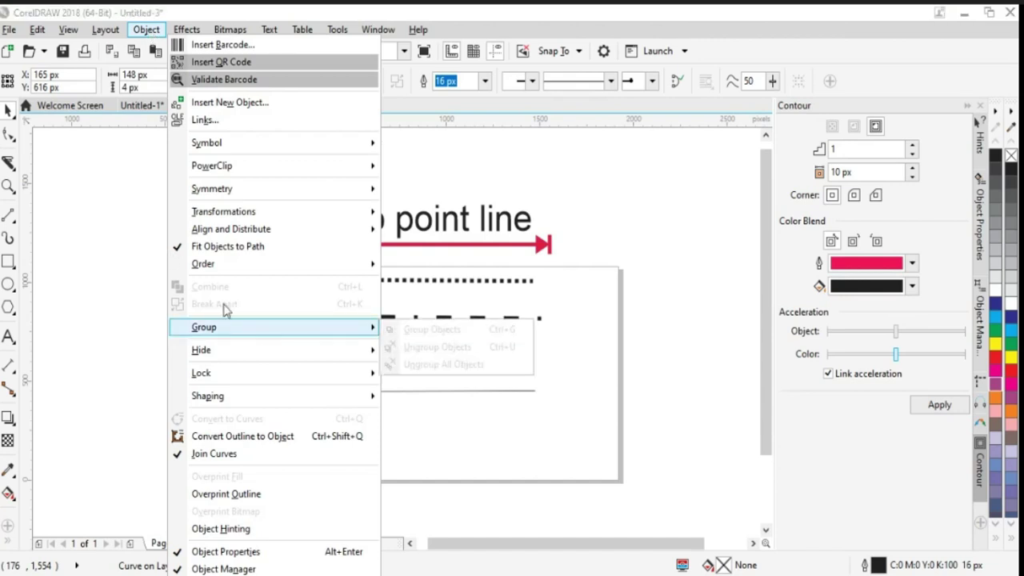
{"action": "left_click", "coordinate": [143, 369]}
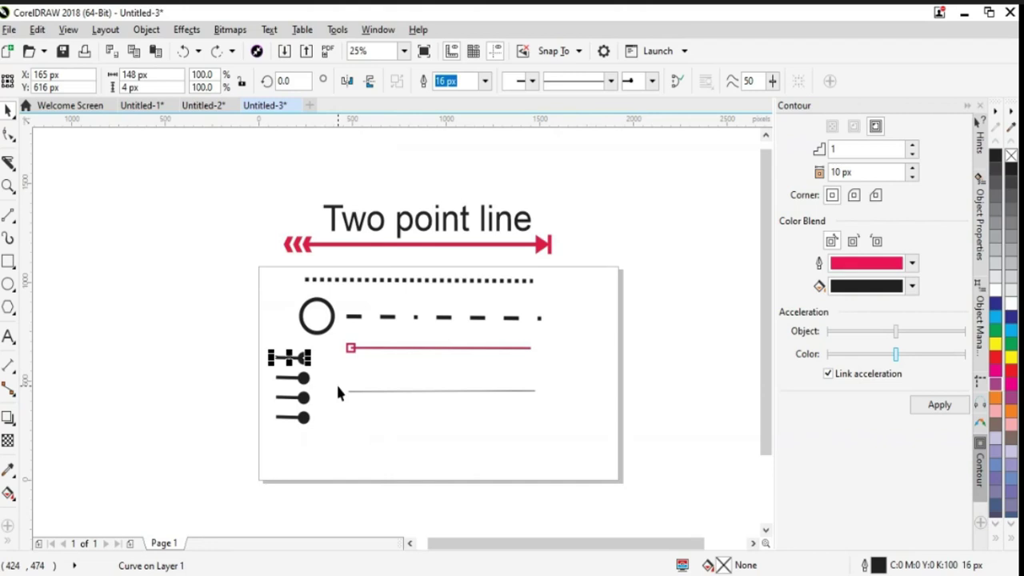
{"action": "left_click", "coordinate": [338, 387]}
{"action": "left_click", "coordinate": [305, 366]}
{"action": "left_click", "coordinate": [146, 29]}
{"action": "left_click", "coordinate": [132, 414]}
{"action": "key", "text": "ctrl+z"}
{"action": "key", "text": "ctrl+shift+z"}
{"action": "key", "text": "ctrl+z"}
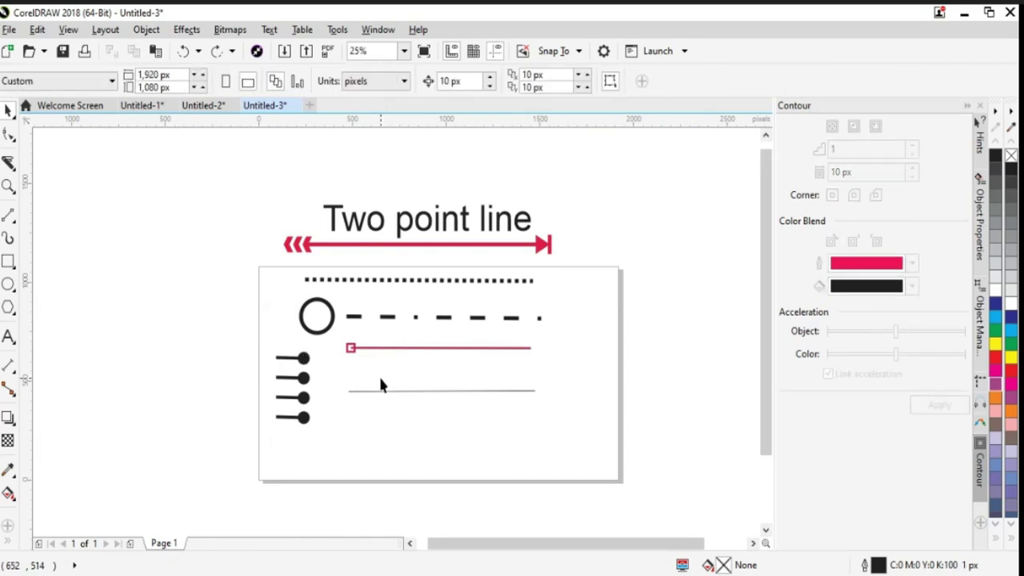
{"action": "left_click", "coordinate": [297, 364]}
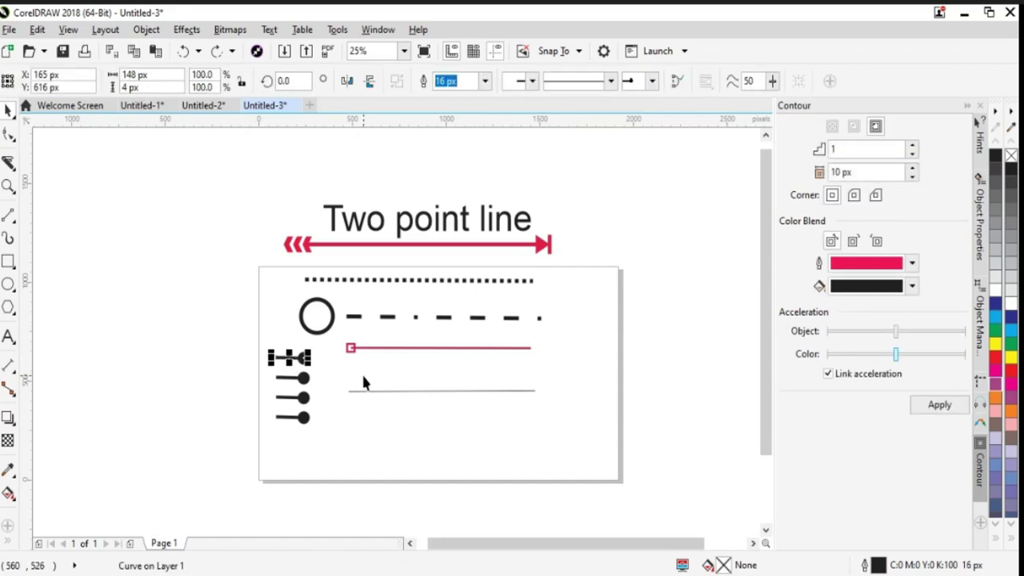
Nudge the crimson arrow line beneath the "Two point line" heading slightly downward, then clear the selection.
{"action": "left_click", "coordinate": [413, 245]}
{"action": "key", "text": "Down"}
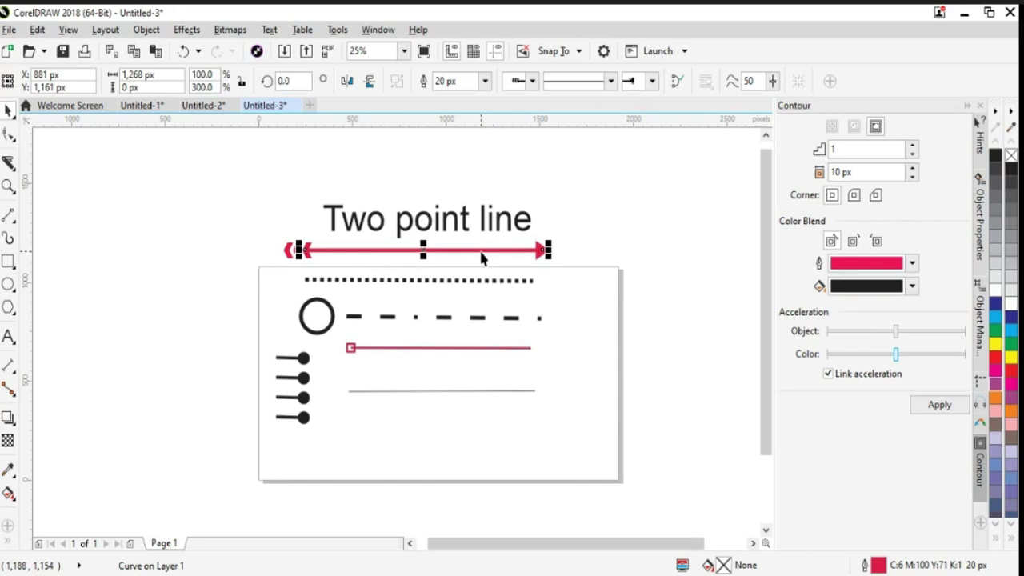
{"action": "left_click", "coordinate": [302, 357]}
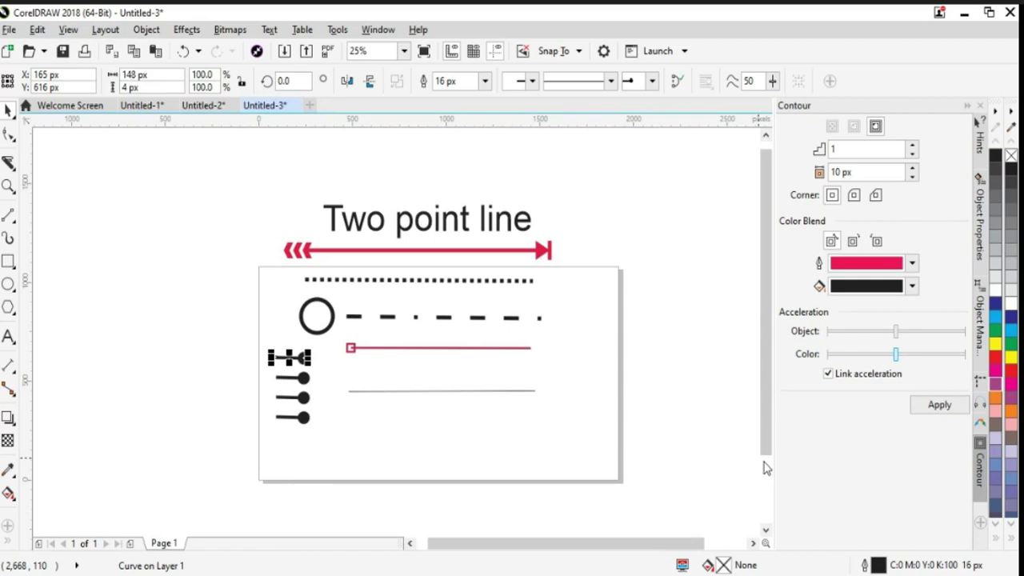
{"action": "scroll", "coordinate": [363, 429], "scroll_direction": "up", "scroll_amount": 1}
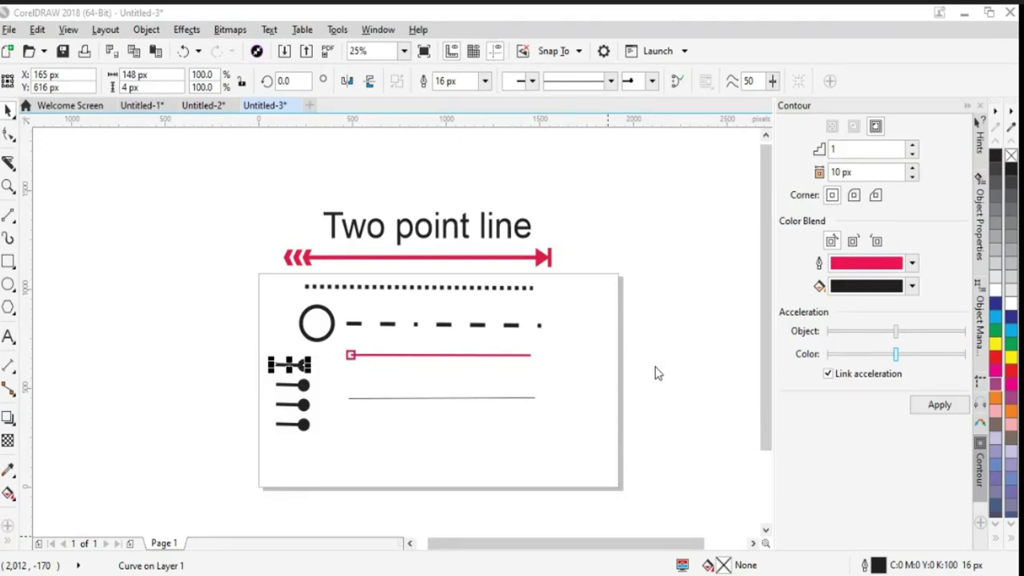
{"action": "left_click", "coordinate": [655, 373]}
{"action": "scroll", "coordinate": [560, 432], "scroll_direction": "down", "scroll_amount": 1}
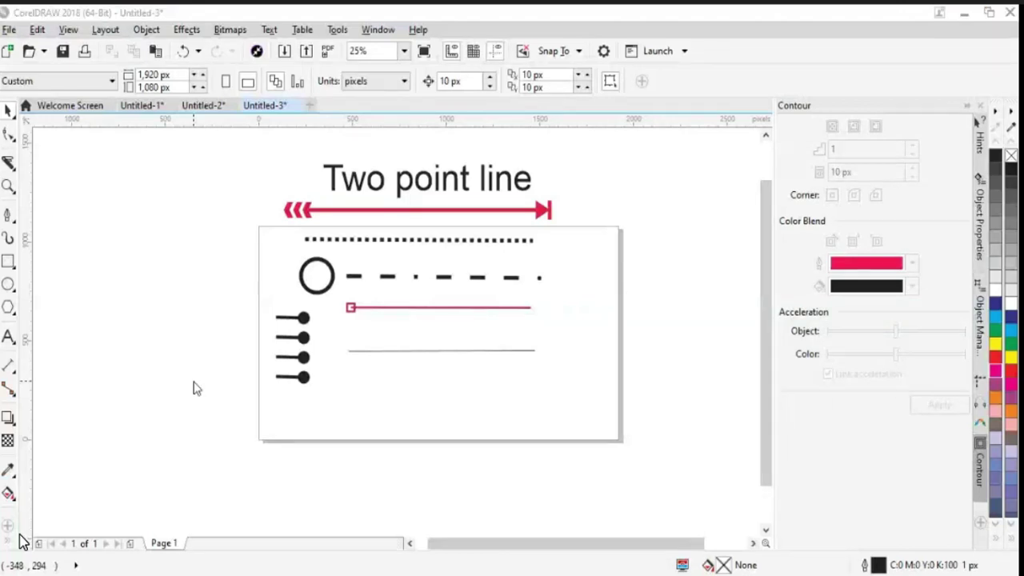
Create a new blank document with a page size of 1,920 by 1,080 px.
{"action": "key", "text": "ctrl+n"}
{"action": "key", "text": "Return"}
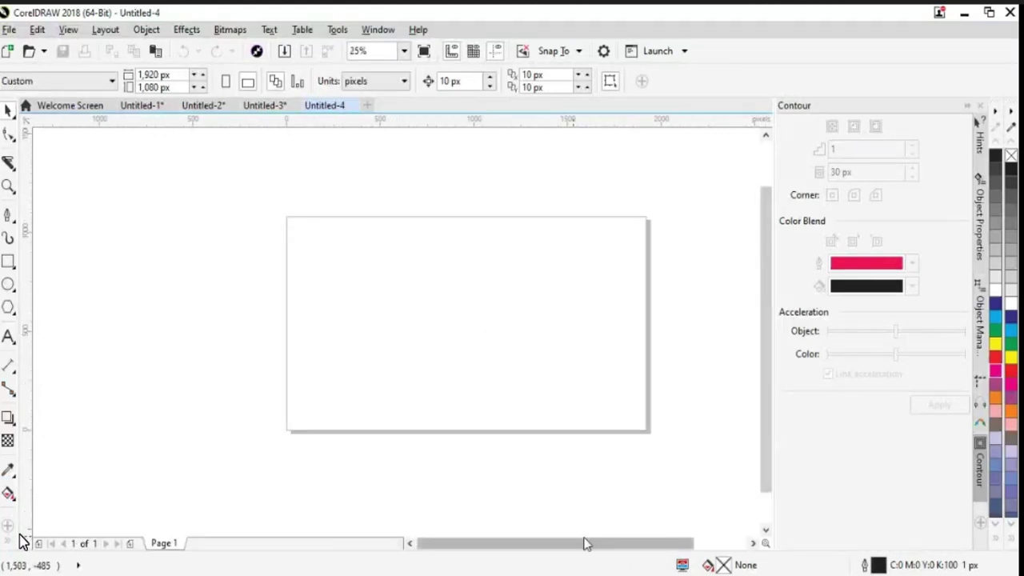
{"action": "left_click_drag", "start_coordinate": [585, 544], "coordinate": [610, 544]}
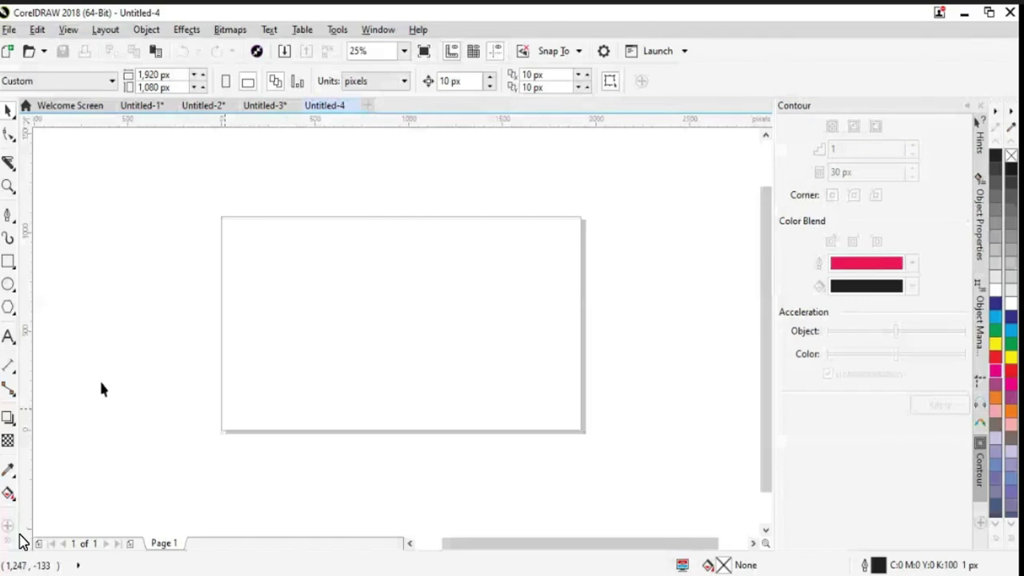
Dismiss the meeting's recording notice and activate the Bézier tool for drawing curves.
{"action": "left_click", "coordinate": [9, 215]}
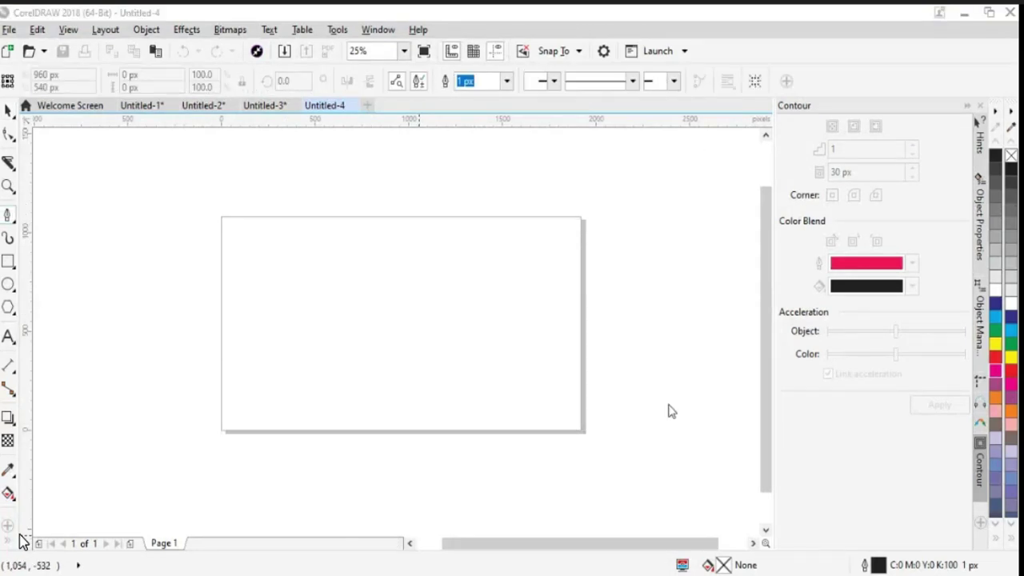
{"action": "left_click", "coordinate": [837, 51]}
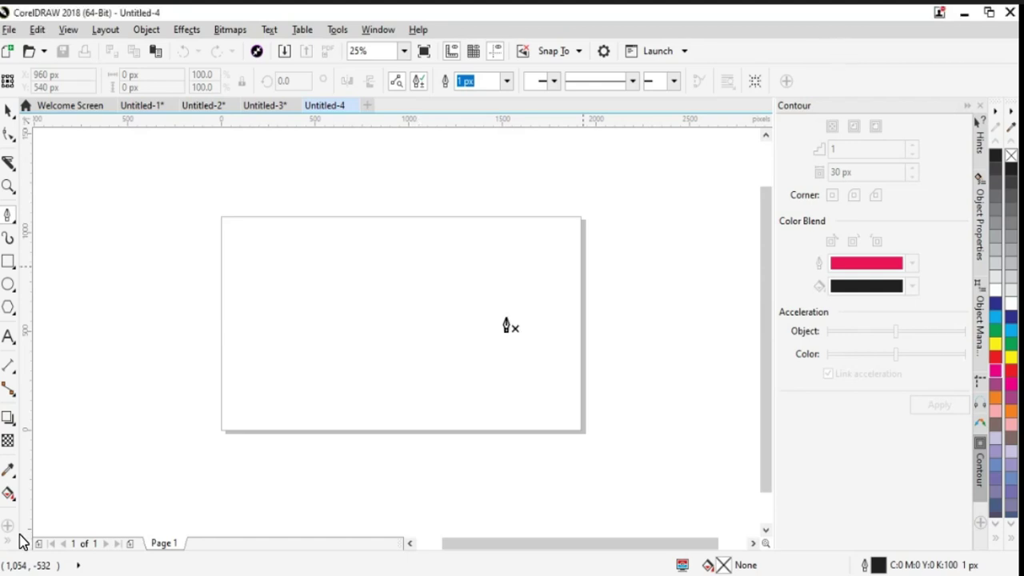
{"action": "left_click_drag", "start_coordinate": [510, 546], "coordinate": [491, 549]}
{"action": "left_click", "coordinate": [8, 216]}
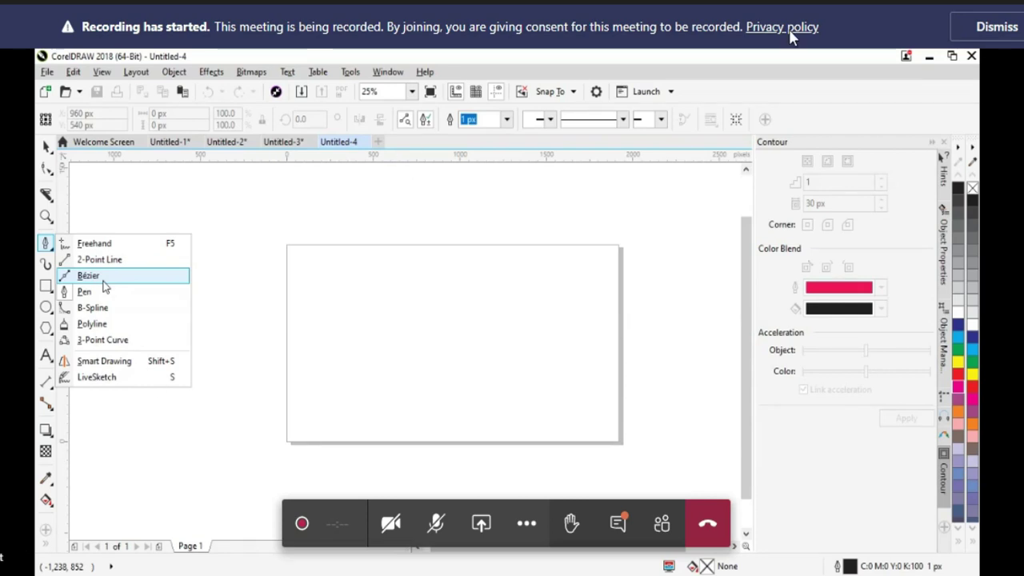
{"action": "left_click", "coordinate": [999, 30]}
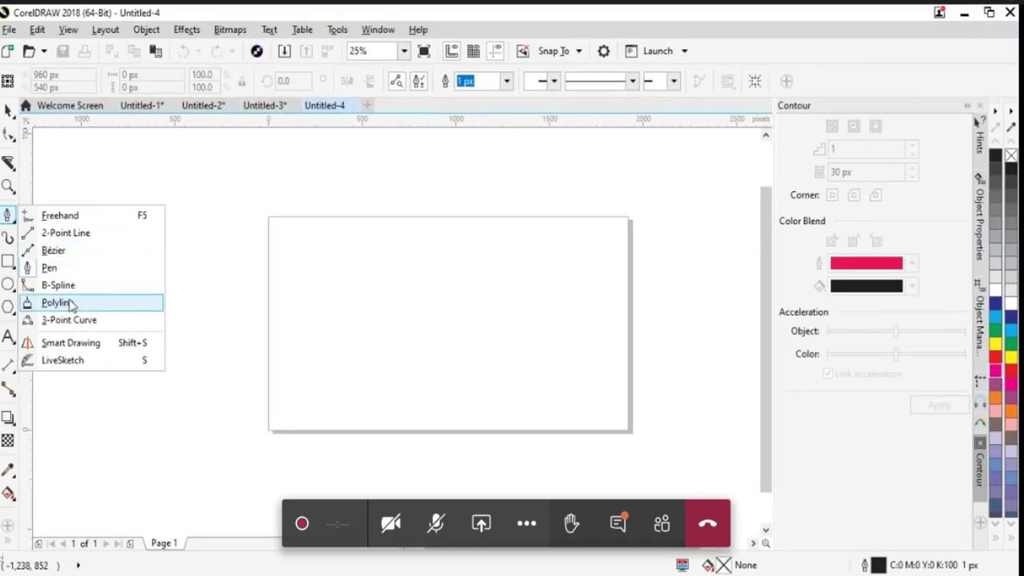
{"action": "left_click", "coordinate": [53, 251]}
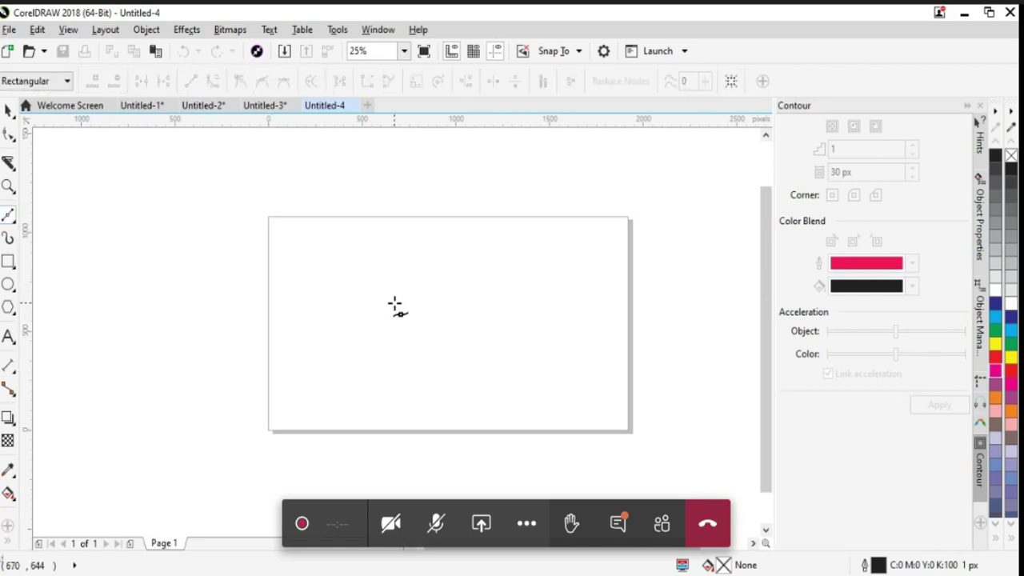
{"action": "left_click", "coordinate": [8, 216]}
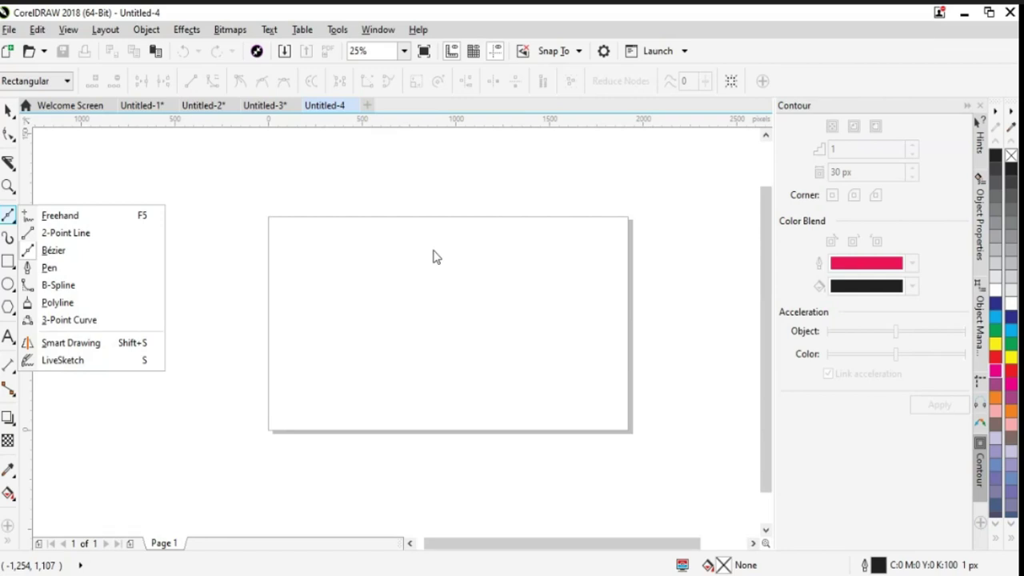
{"action": "left_click", "coordinate": [53, 250]}
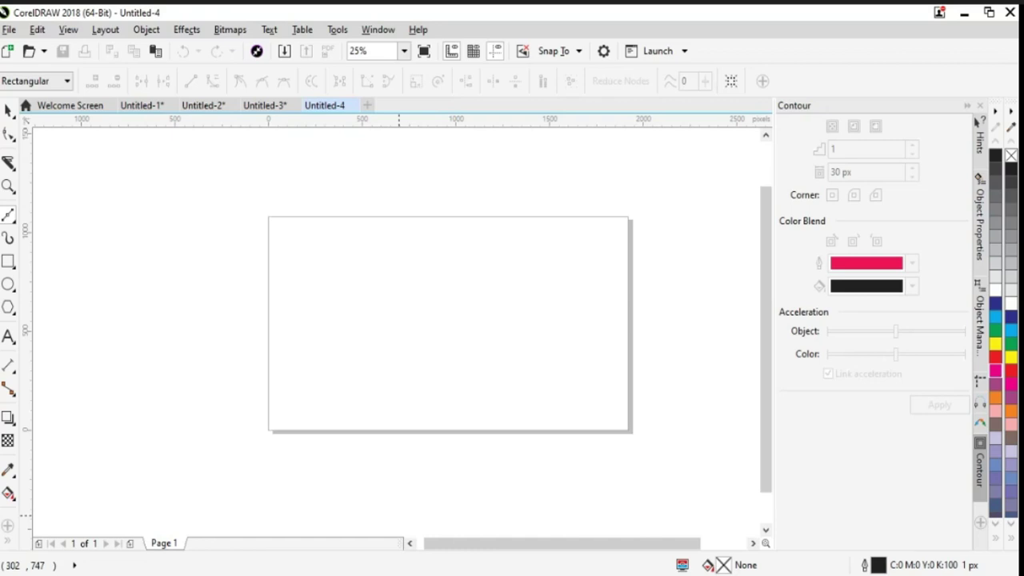
{"action": "left_click", "coordinate": [312, 264]}
{"action": "double_click", "coordinate": [330, 280]}
{"action": "key", "text": "ctrl+z"}
{"action": "left_click", "coordinate": [315, 259]}
{"action": "double_click", "coordinate": [320, 357]}
{"action": "key", "text": "ctrl+z"}
Draw a bowed Bézier segment down the left part of the page by pulling out the second node's handles.
{"action": "left_click", "coordinate": [319, 267]}
{"action": "left_click_drag", "start_coordinate": [318, 364], "coordinate": [342, 426]}
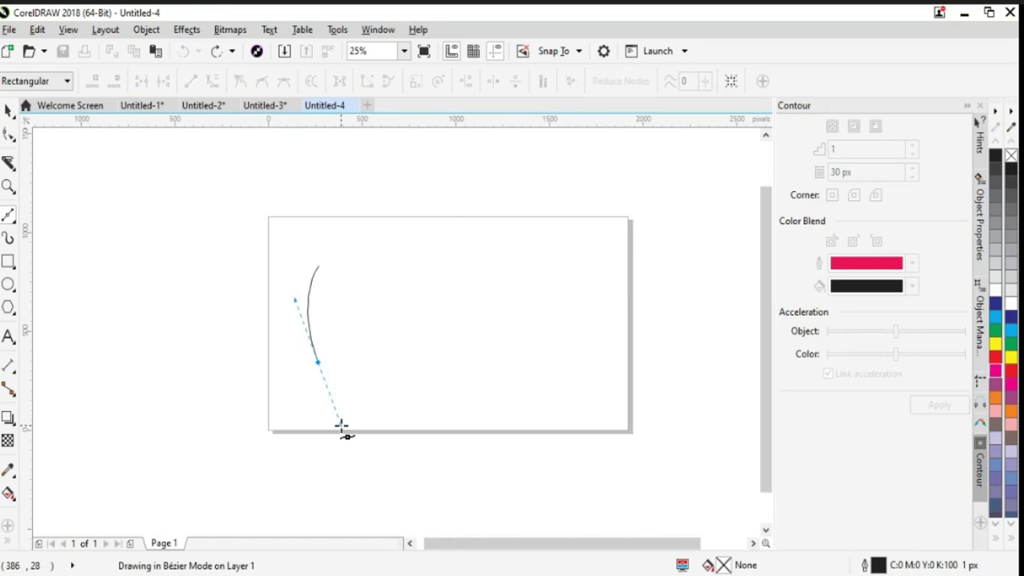
{"action": "left_click_drag", "start_coordinate": [342, 426], "coordinate": [343, 427]}
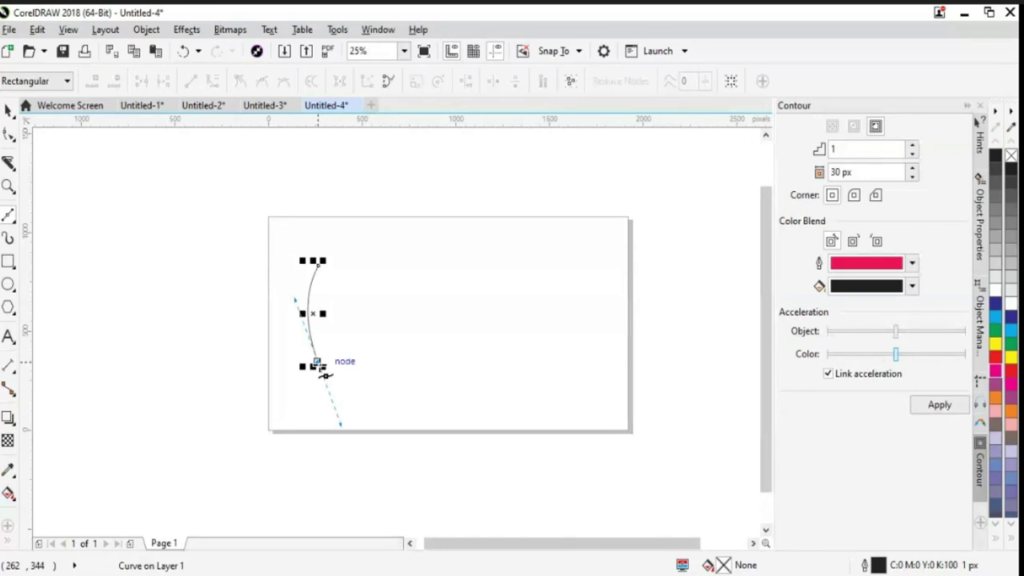
Extend the Bézier curve into a U shape with a third node near the page centre, its handle pulled upward.
{"action": "left_click", "coordinate": [439, 324]}
{"action": "key", "text": "ctrl+z"}
{"action": "left_click", "coordinate": [440, 324]}
{"action": "left_click_drag", "start_coordinate": [440, 323], "coordinate": [443, 260]}
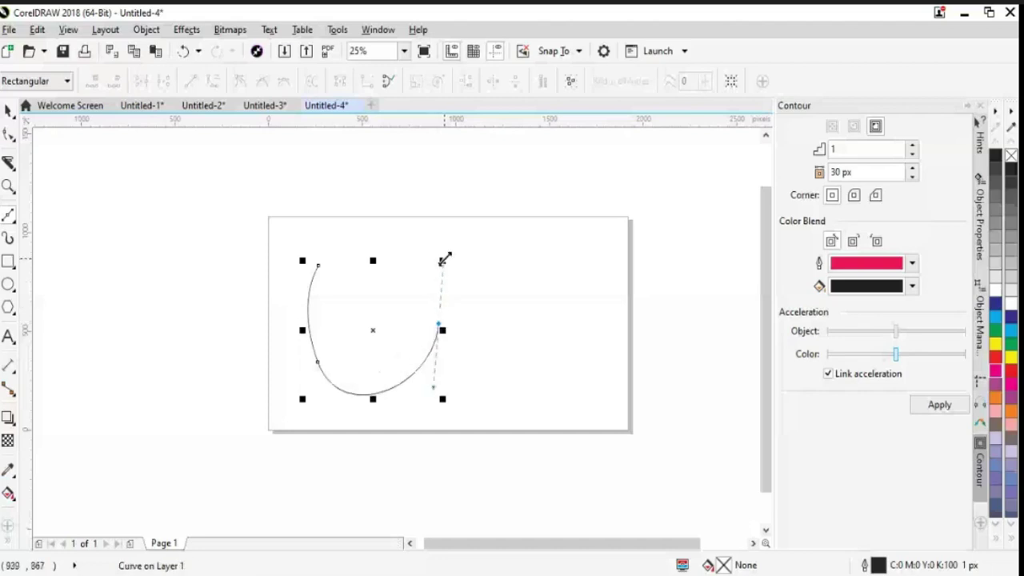
{"action": "key", "text": "ctrl+z"}
{"action": "mouse_move", "coordinate": [440, 324]}
{"action": "left_mouse_down"}
{"action": "mouse_move", "coordinate": [438, 191]}
{"action": "mouse_move", "coordinate": [432, 277]}
{"action": "mouse_move", "coordinate": [512, 233]}
{"action": "mouse_move", "coordinate": [457, 291]}
{"action": "mouse_move", "coordinate": [449, 230]}
{"action": "mouse_move", "coordinate": [438, 242]}
{"action": "left_mouse_up"}
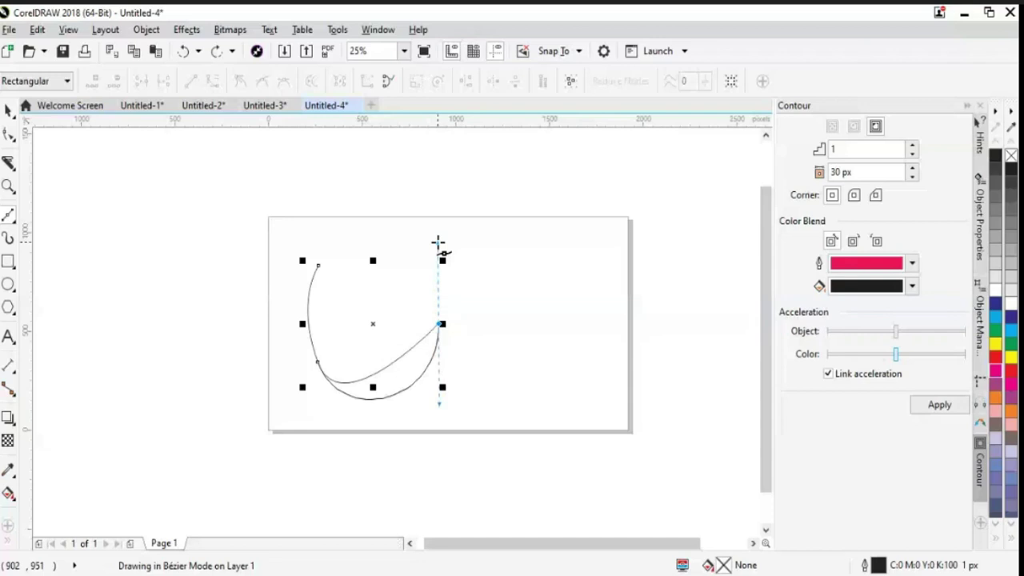
{"action": "left_click_drag", "start_coordinate": [438, 242], "coordinate": [478, 271]}
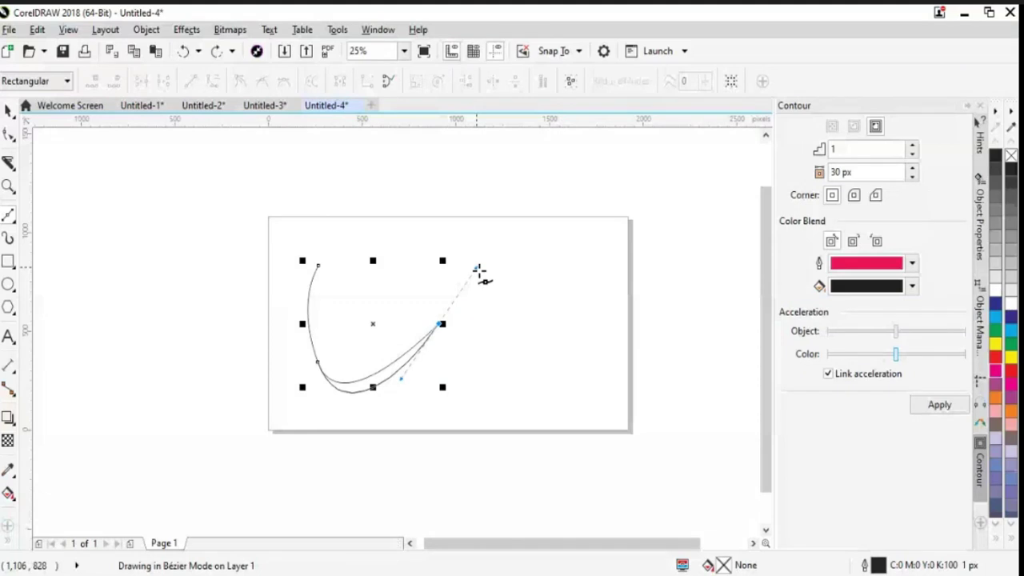
{"action": "left_click_drag", "start_coordinate": [479, 271], "coordinate": [435, 243]}
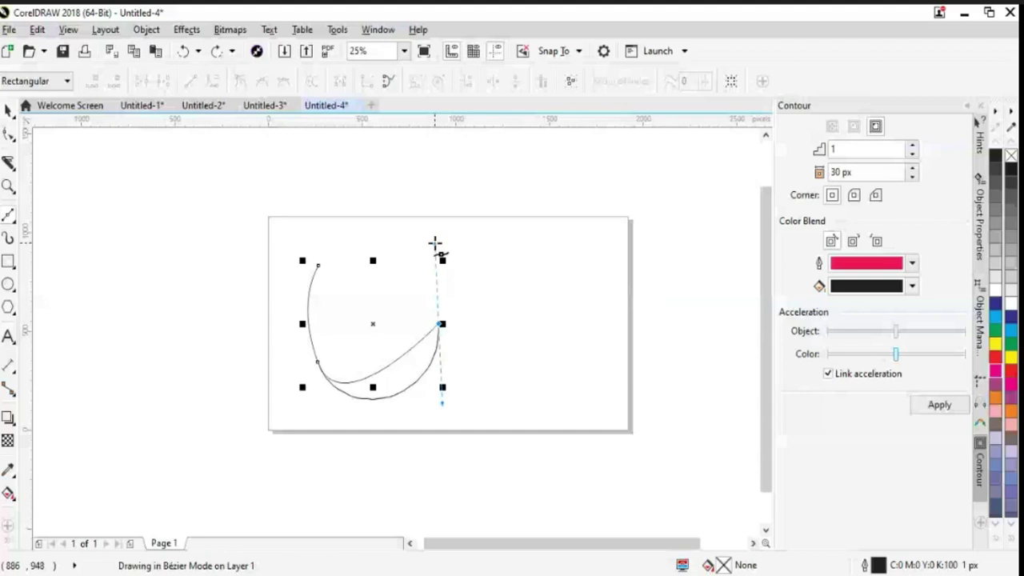
Delete the U-shaped curve and add the heading text "Bezier Tool" above the page.
{"action": "key", "text": "space"}
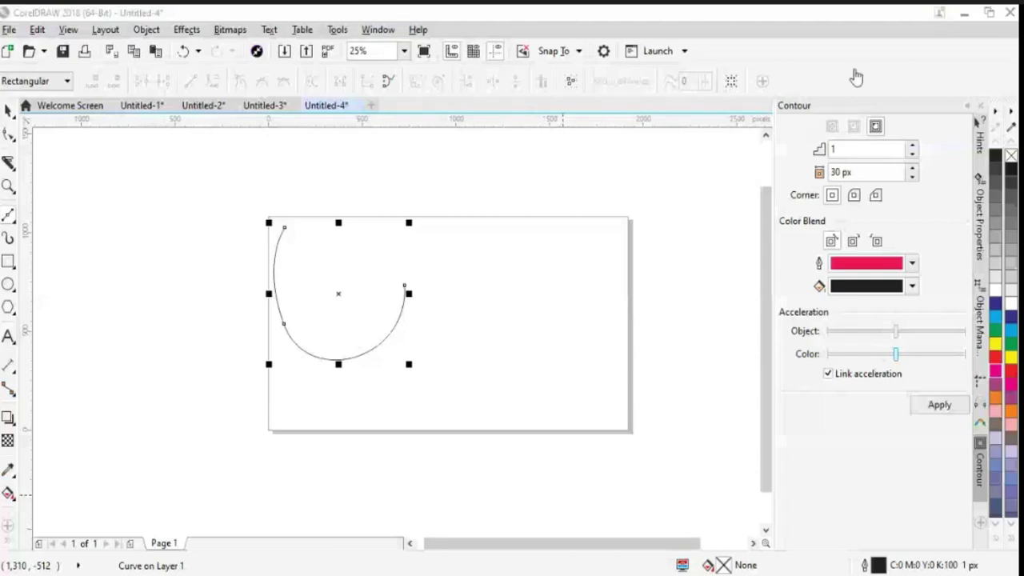
{"action": "key", "text": "Delete"}
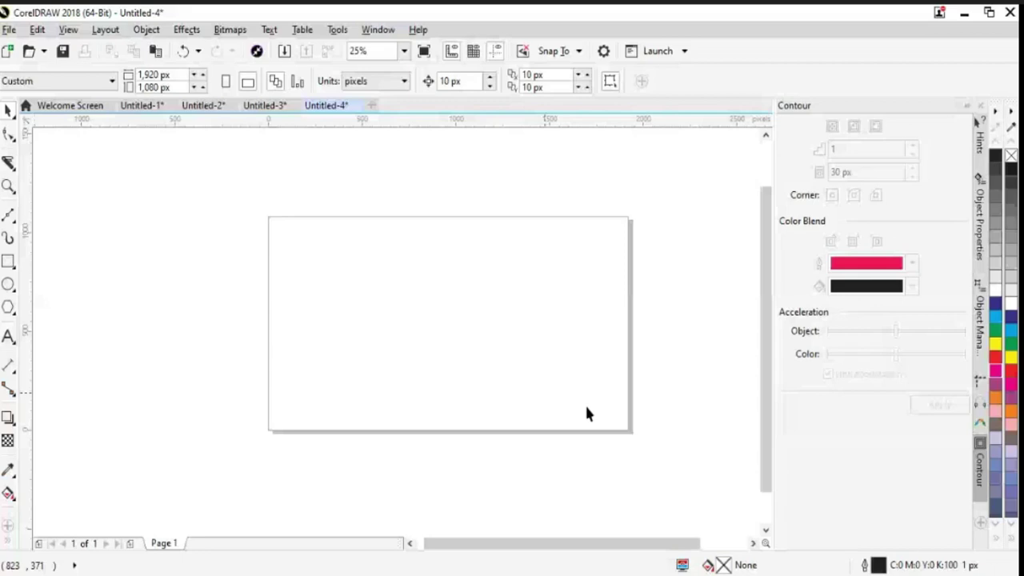
{"action": "key", "text": "F5"}
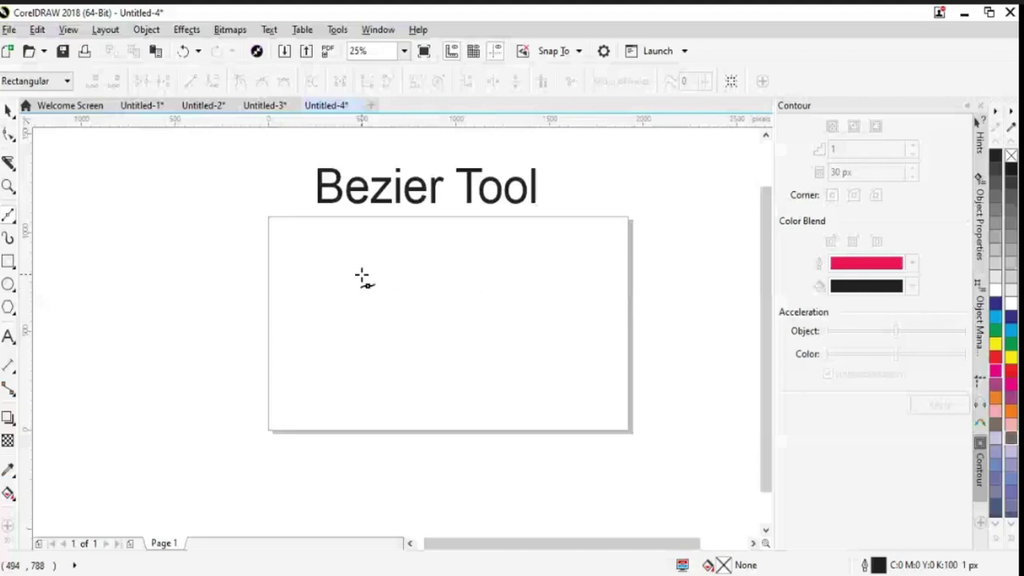
{"action": "left_click_drag", "start_coordinate": [356, 265], "coordinate": [361, 322]}
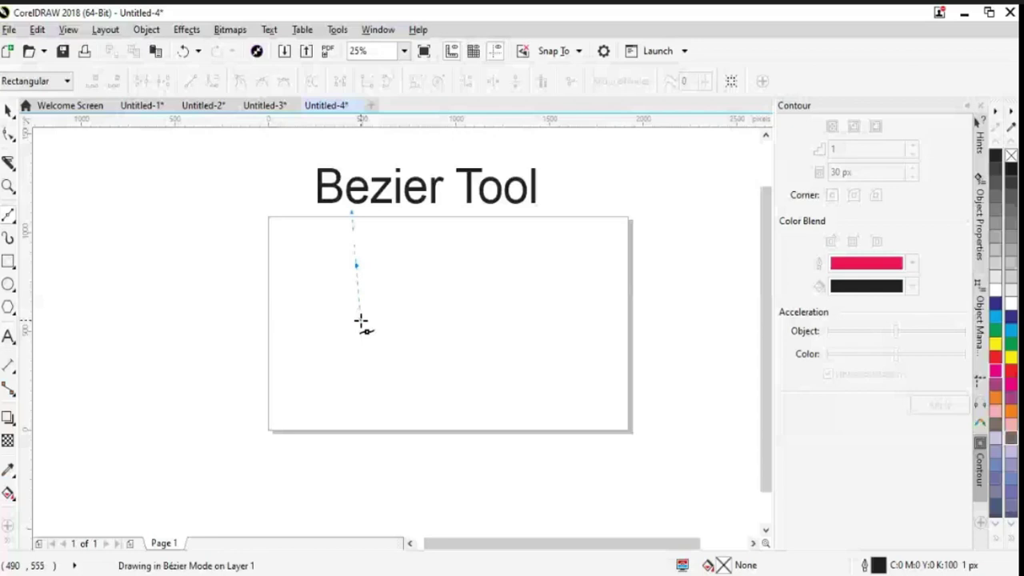
{"action": "left_click_drag", "start_coordinate": [360, 321], "coordinate": [358, 324]}
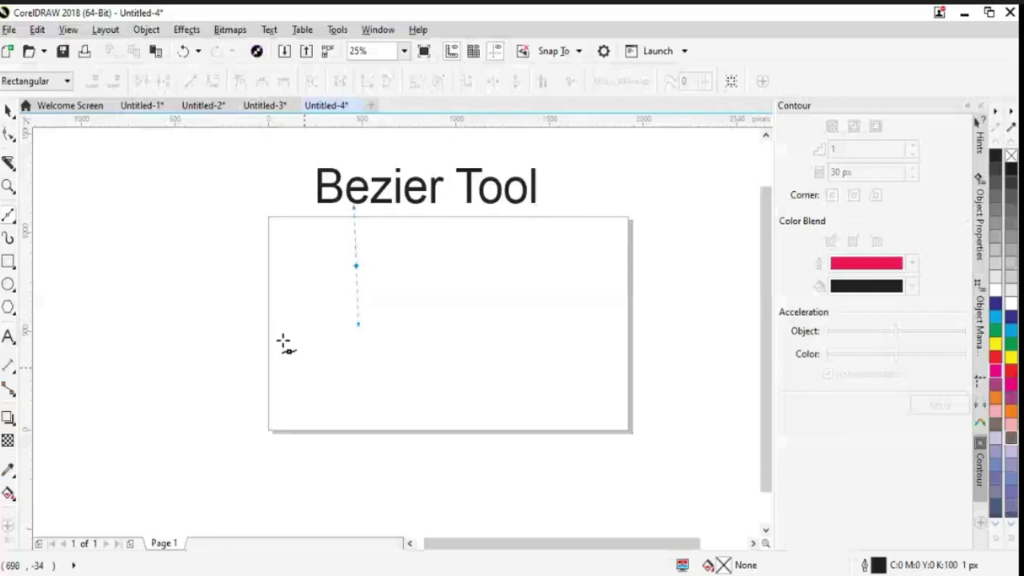
{"action": "key", "text": "Escape"}
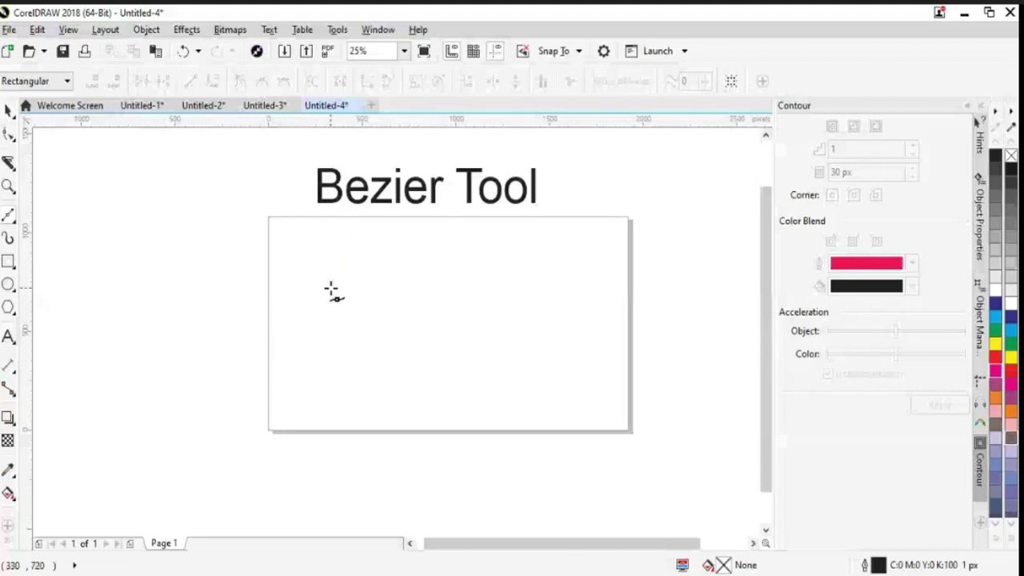
{"action": "left_click_drag", "start_coordinate": [330, 287], "coordinate": [330, 344]}
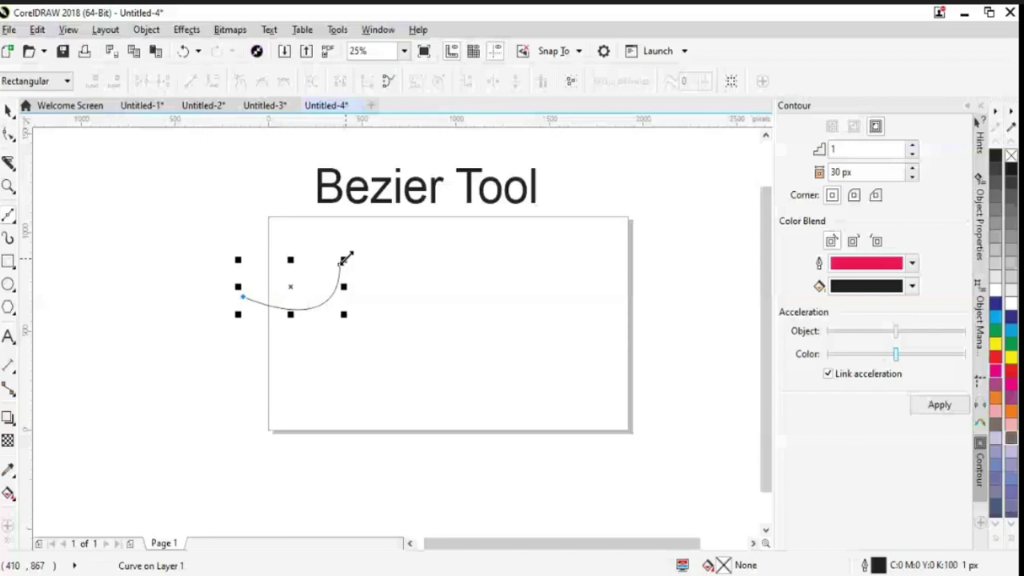
{"action": "key", "text": "ctrl+z"}
Draw a downward-bulging Bézier curve on the page, giving the start node long vertical handles and pulling the end node's handle steeply upward.
{"action": "left_click", "coordinate": [338, 269]}
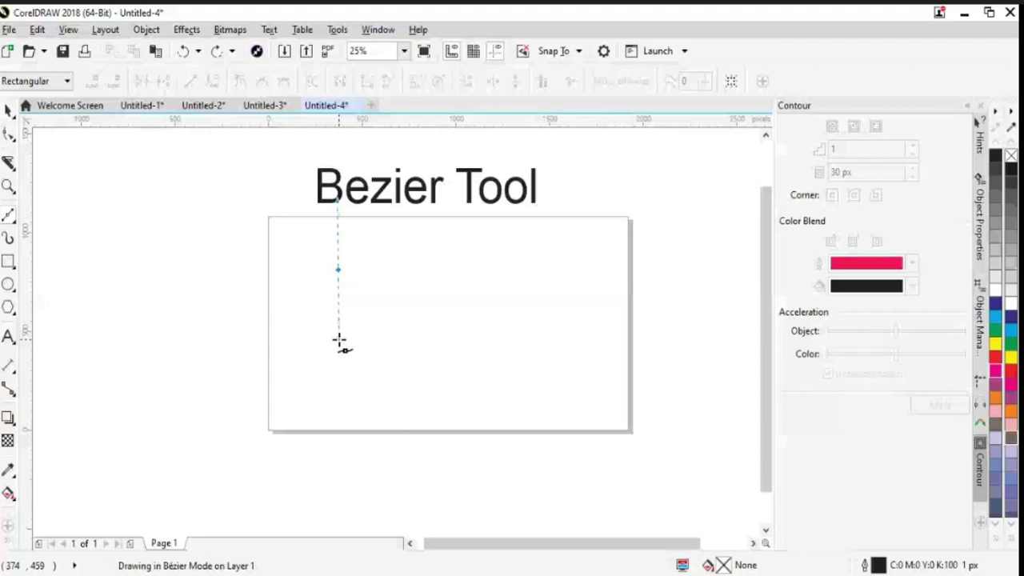
{"action": "left_click_drag", "start_coordinate": [339, 340], "coordinate": [336, 313]}
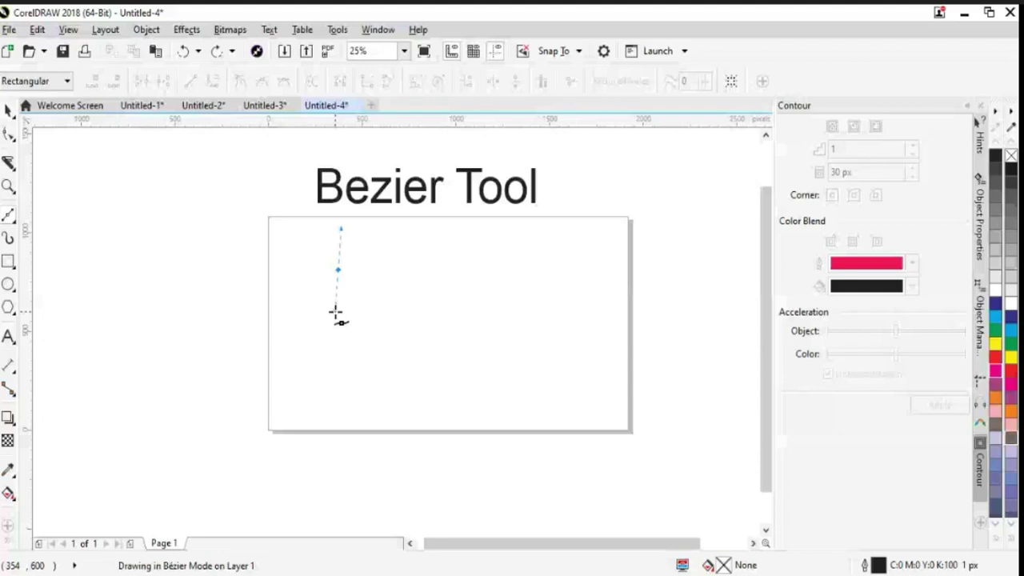
{"action": "left_click_drag", "start_coordinate": [336, 312], "coordinate": [339, 338]}
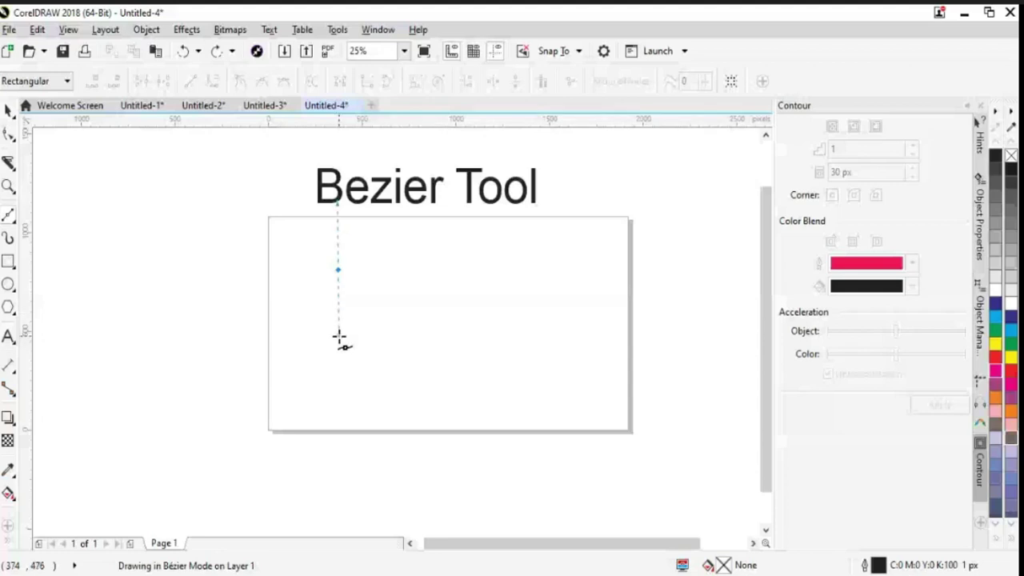
{"action": "left_click_drag", "start_coordinate": [339, 338], "coordinate": [340, 397]}
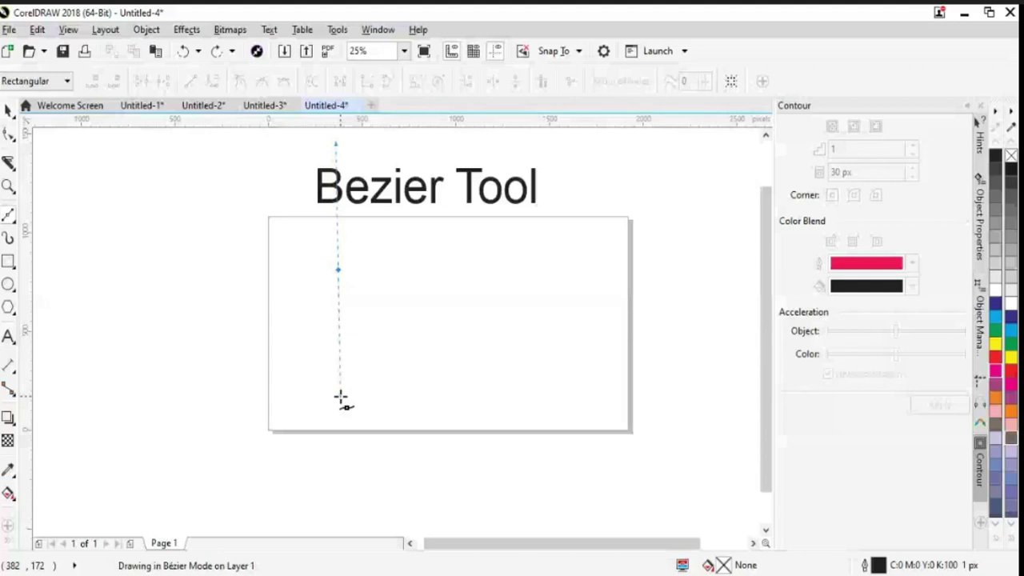
{"action": "left_click_drag", "start_coordinate": [340, 398], "coordinate": [339, 398]}
{"action": "left_click_drag", "start_coordinate": [338, 398], "coordinate": [338, 366]}
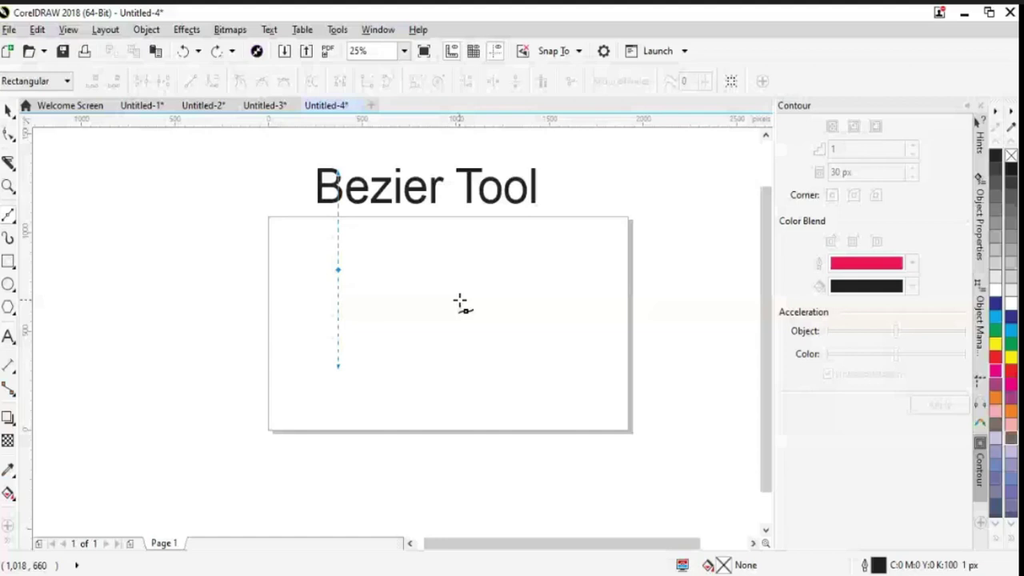
{"action": "left_click_drag", "start_coordinate": [464, 297], "coordinate": [480, 156]}
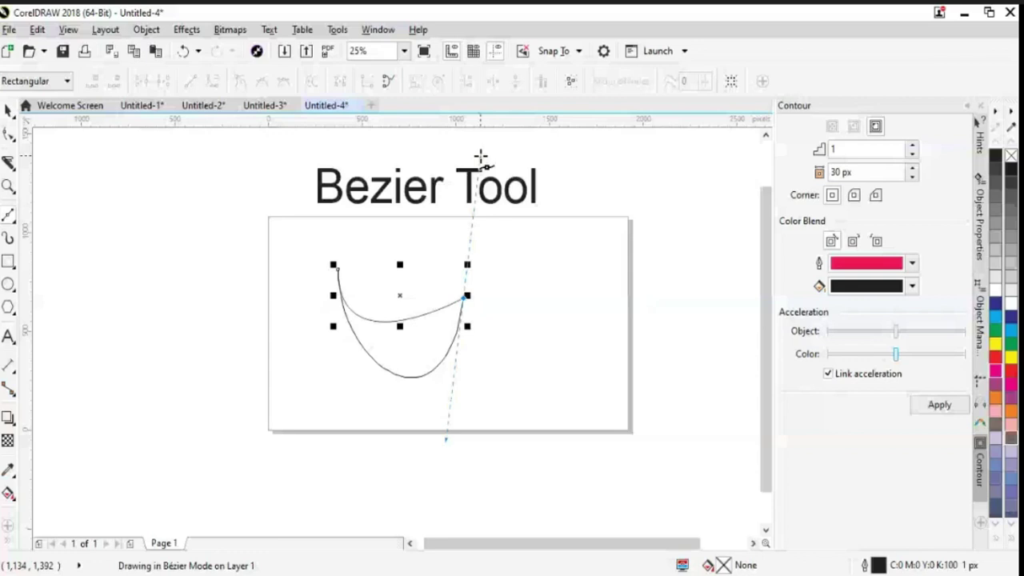
{"action": "left_click_drag", "start_coordinate": [480, 156], "coordinate": [491, 155]}
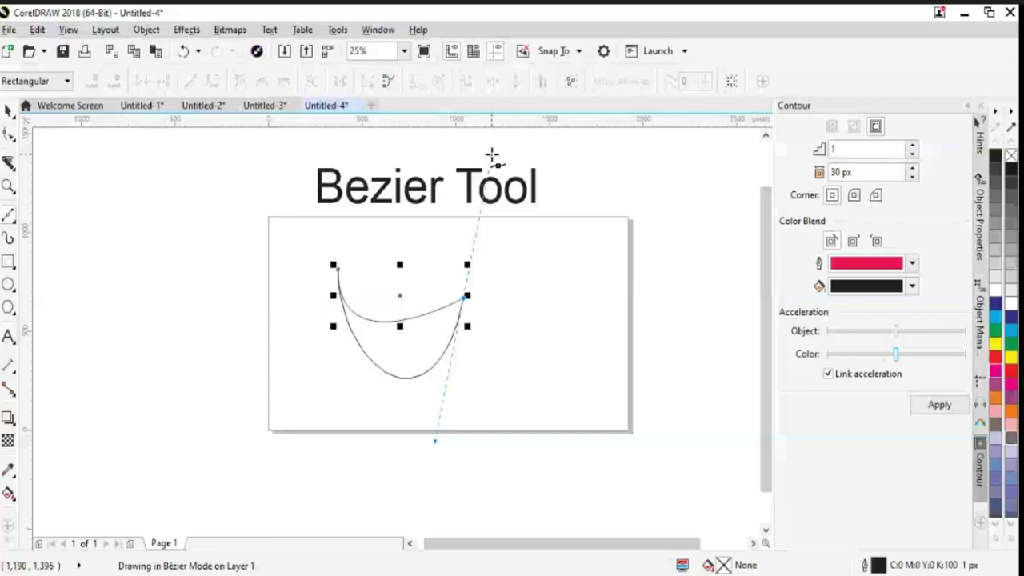
Curve the open Bezier path into a deep U shape by adjusting the second node's control handles.
{"action": "left_click_drag", "start_coordinate": [491, 154], "coordinate": [572, 292]}
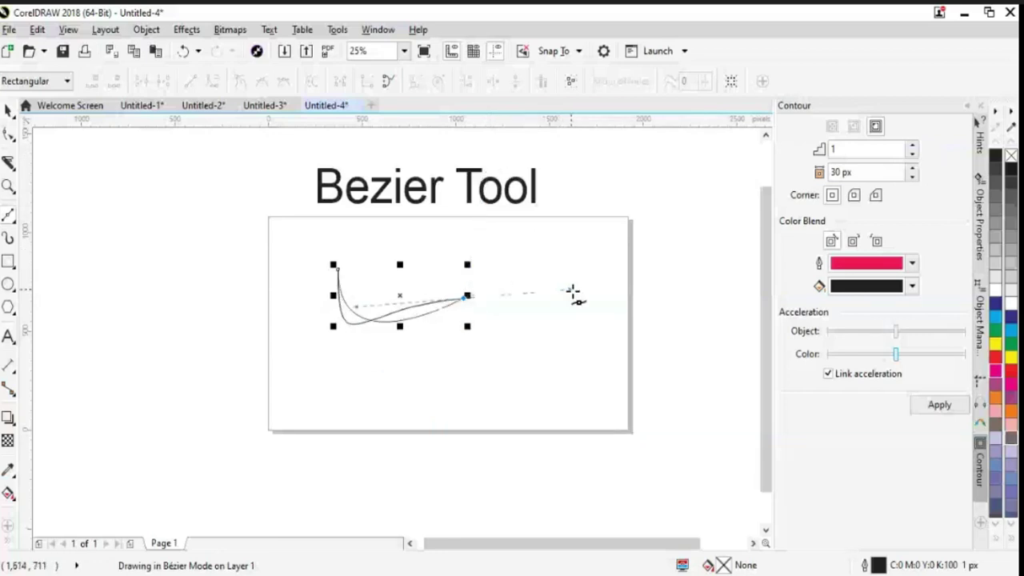
{"action": "left_click_drag", "start_coordinate": [572, 294], "coordinate": [493, 159]}
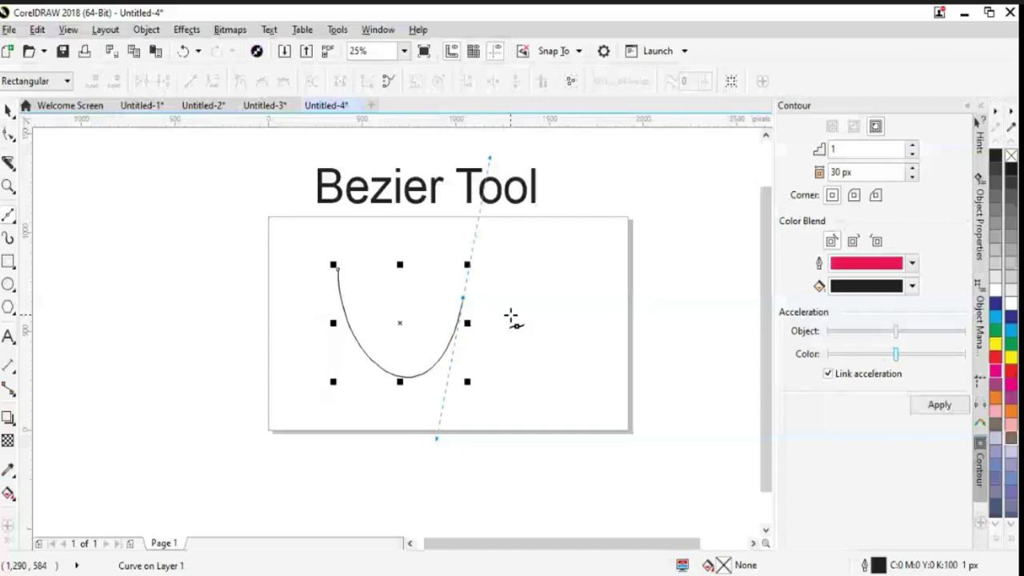
Try extending the U-shaped path with a third Bezier node that forms a high arch, and undo that segment.
{"action": "left_click_drag", "start_coordinate": [584, 319], "coordinate": [588, 389]}
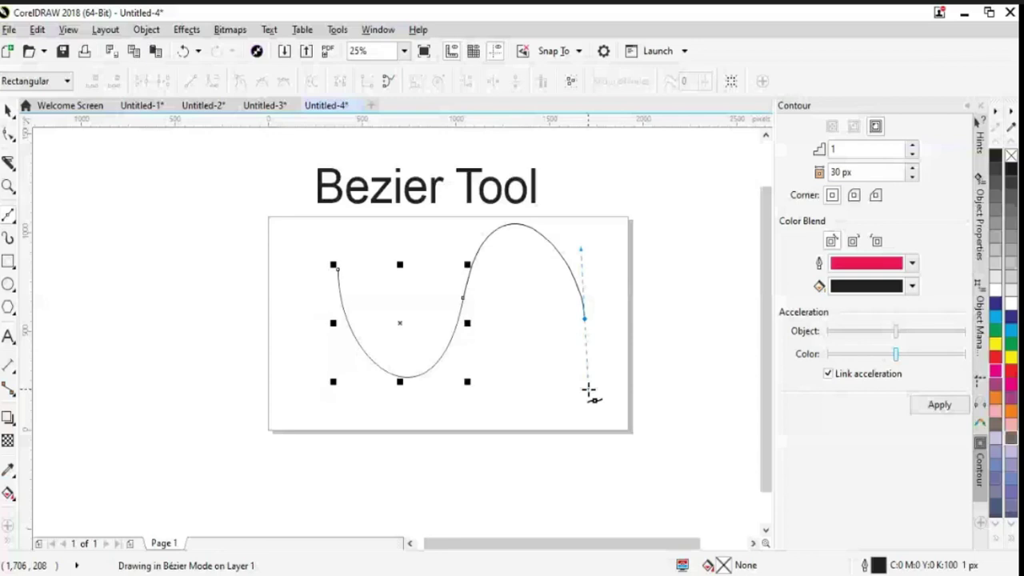
{"action": "left_click_drag", "start_coordinate": [588, 389], "coordinate": [584, 425]}
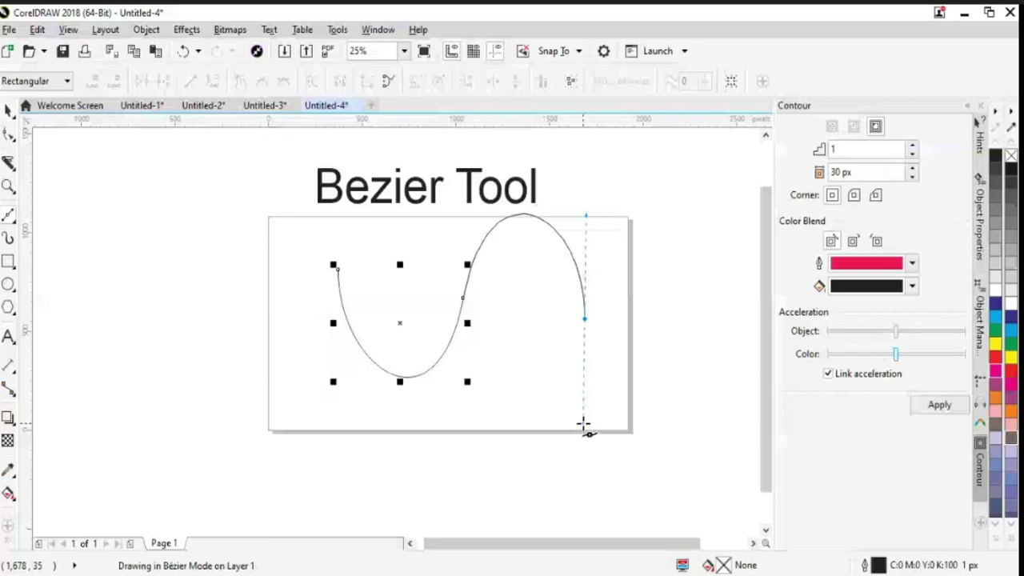
{"action": "left_click_drag", "start_coordinate": [583, 424], "coordinate": [588, 440]}
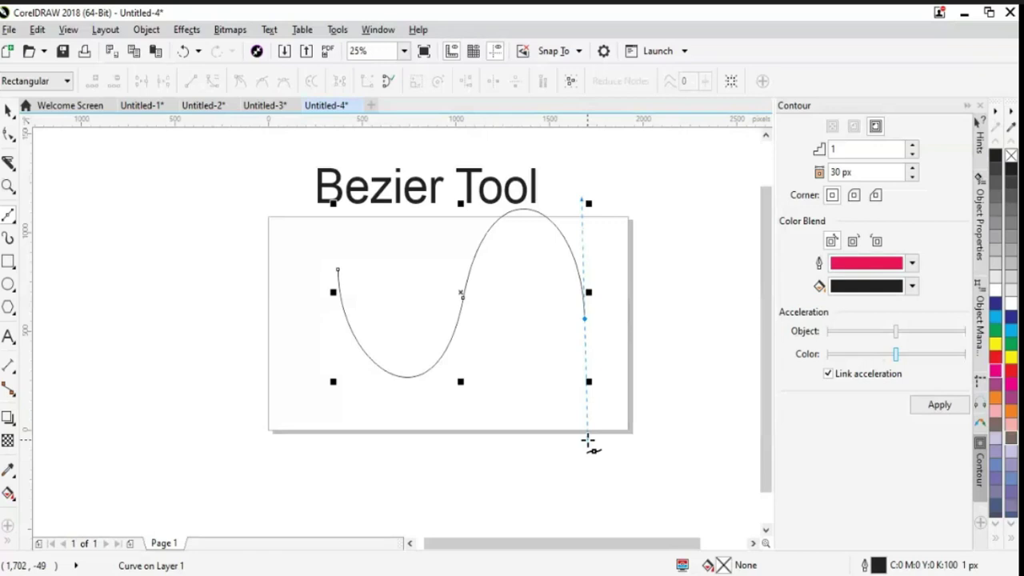
{"action": "key", "text": "ctrl+z"}
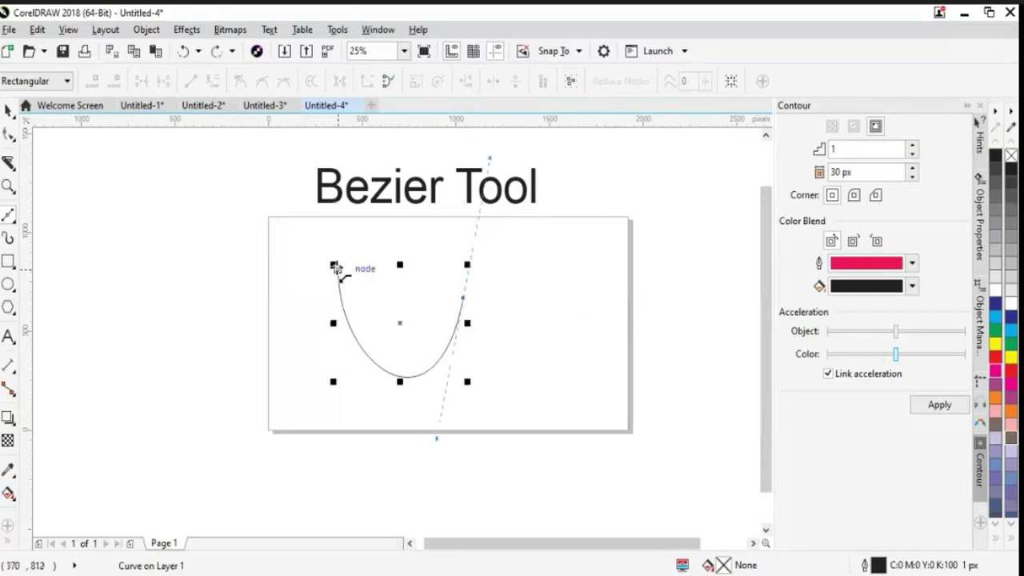
Close the Bezier path into an egg shape about 685 by 994 px and move it down onto the page.
{"action": "left_click", "coordinate": [336, 269]}
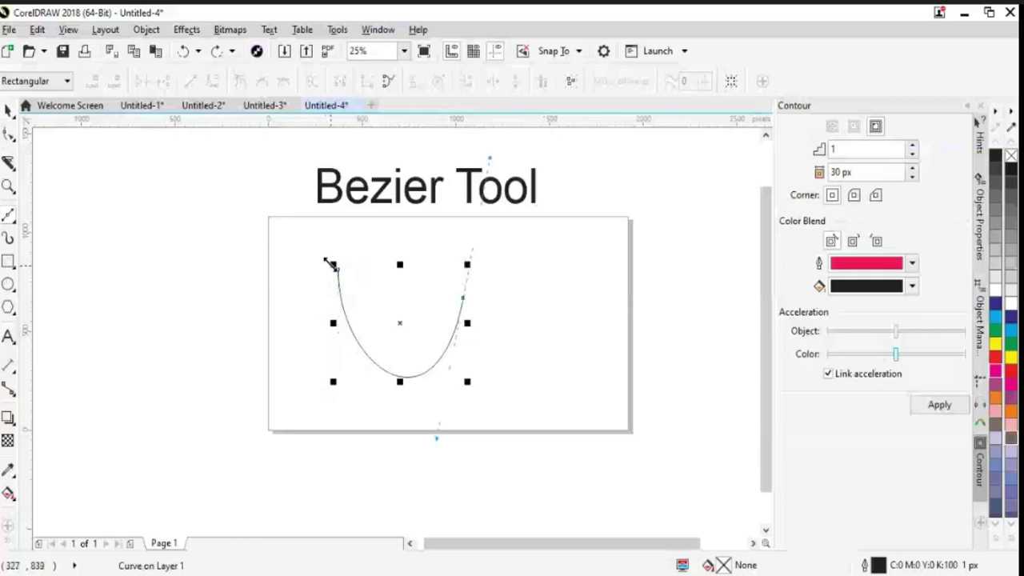
{"action": "mouse_move", "coordinate": [334, 267]}
{"action": "left_mouse_down"}
{"action": "mouse_move", "coordinate": [324, 252]}
{"action": "mouse_move", "coordinate": [337, 139]}
{"action": "left_mouse_up"}
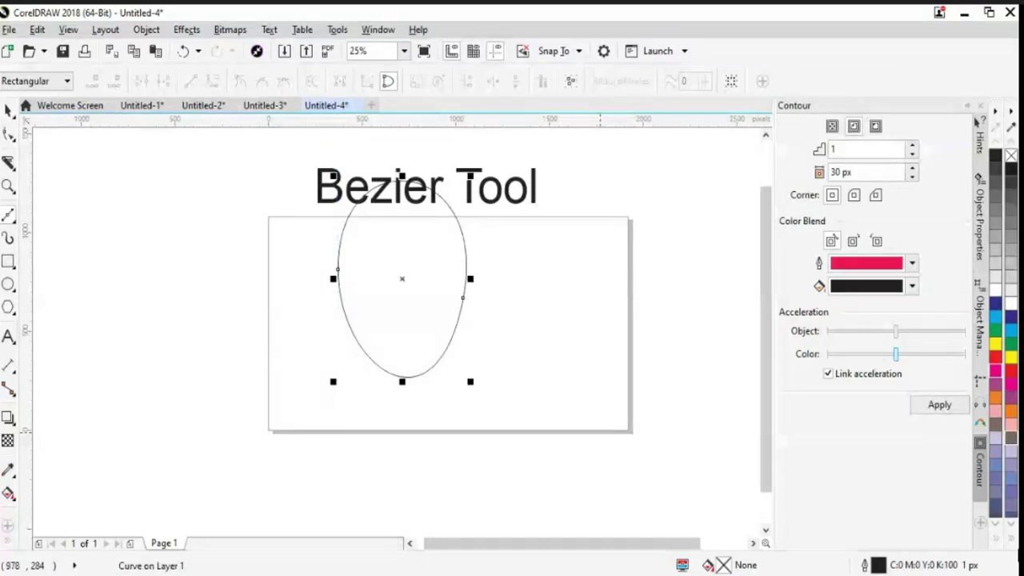
{"action": "key", "text": "space"}
{"action": "left_click_drag", "start_coordinate": [348, 277], "coordinate": [360, 312]}
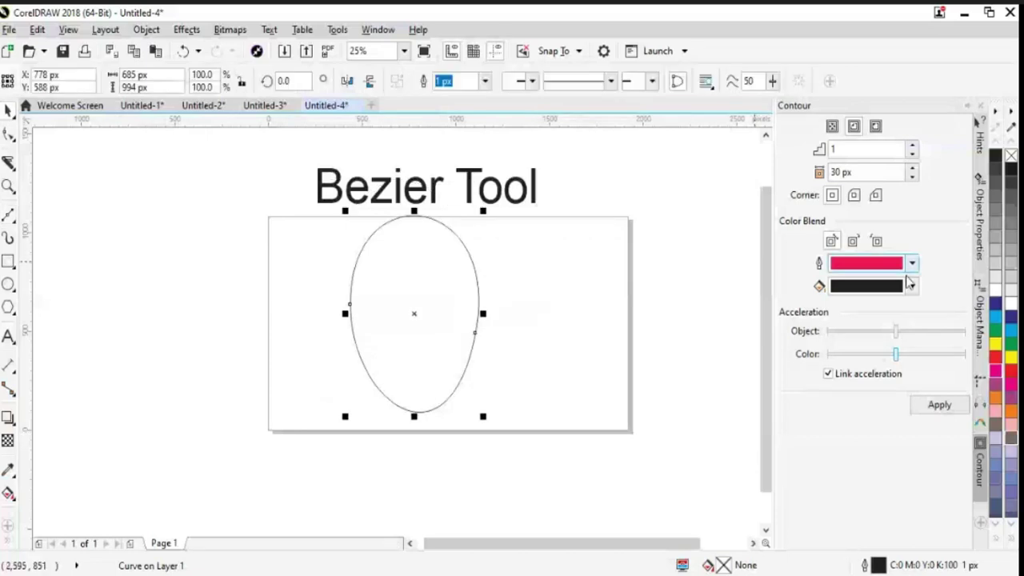
Fill the egg with orange (M:60 Y:100), scale it to 77.4%, and place it at the page's left side.
{"action": "left_click", "coordinate": [996, 353]}
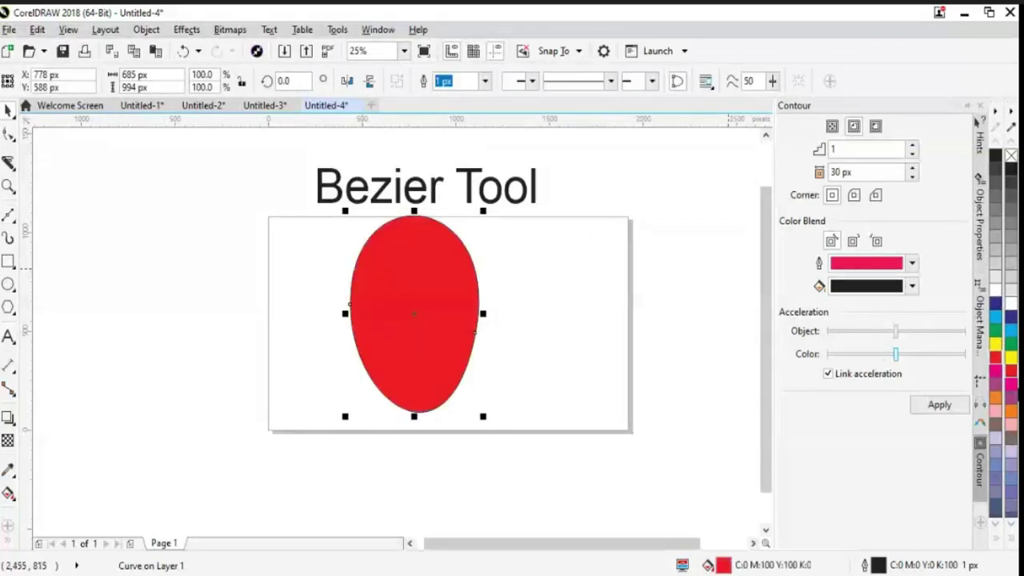
{"action": "left_click_drag", "start_coordinate": [996, 398], "coordinate": [334, 316]}
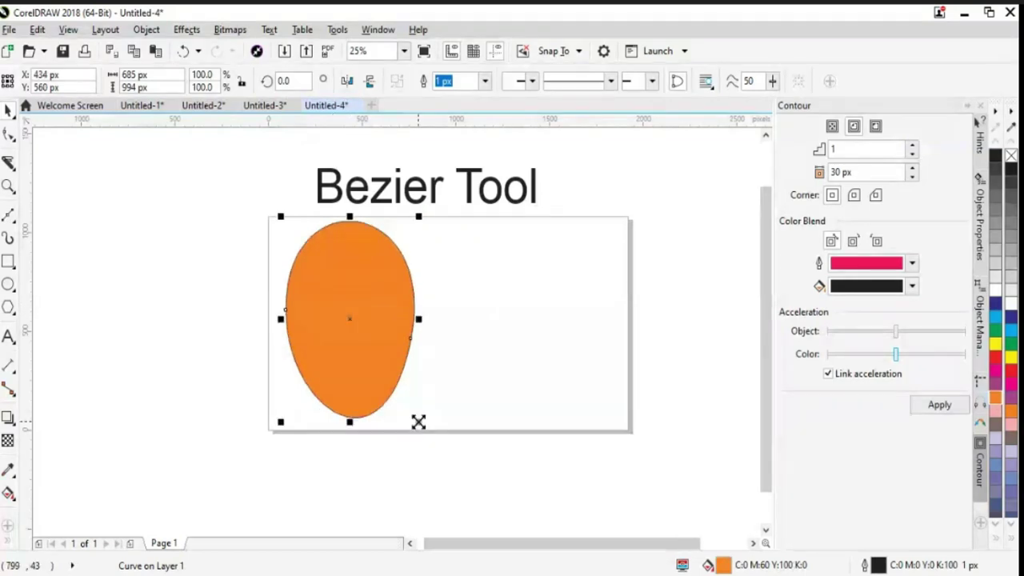
{"action": "left_click_drag", "start_coordinate": [418, 422], "coordinate": [405, 393]}
{"action": "left_click_drag", "start_coordinate": [352, 327], "coordinate": [327, 321]}
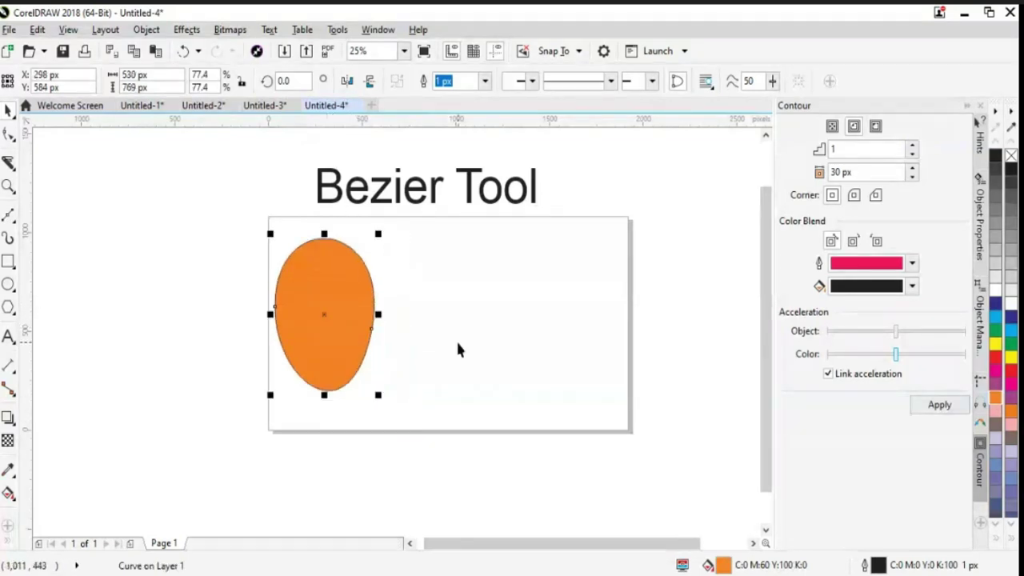
Rotate the orange egg to about 271.667° so it lies sideways, and position it in the page's upper-left area.
{"action": "left_click", "coordinate": [341, 331]}
{"action": "left_click_drag", "start_coordinate": [379, 233], "coordinate": [422, 385]}
{"action": "left_click_drag", "start_coordinate": [347, 329], "coordinate": [369, 297]}
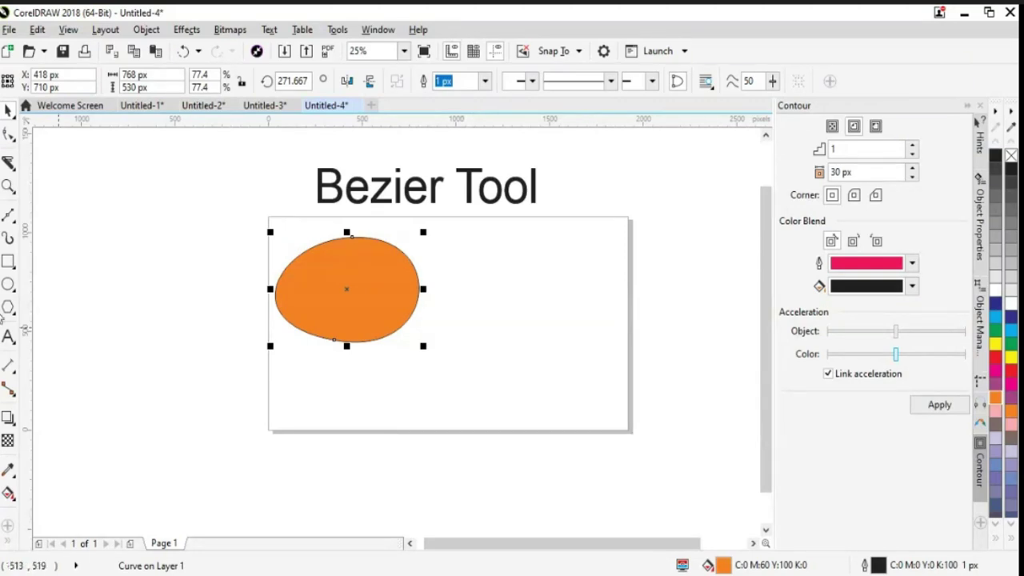
Draw an open four-node wave with the Bezier tool, starting beside the egg and extending past the page's right edge.
{"action": "left_click", "coordinate": [10, 227]}
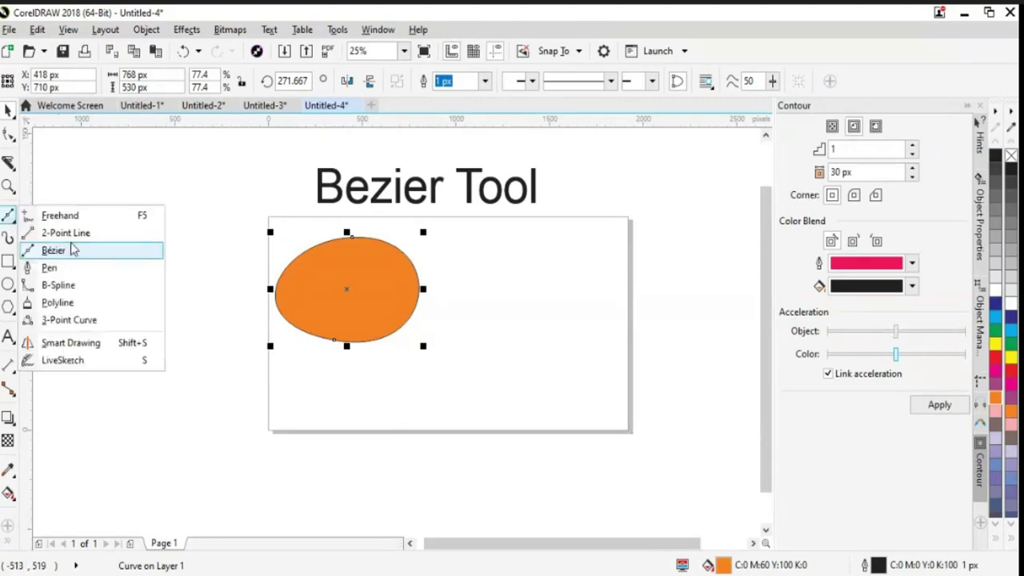
{"action": "left_click", "coordinate": [69, 249]}
{"action": "left_click_drag", "start_coordinate": [492, 264], "coordinate": [496, 364]}
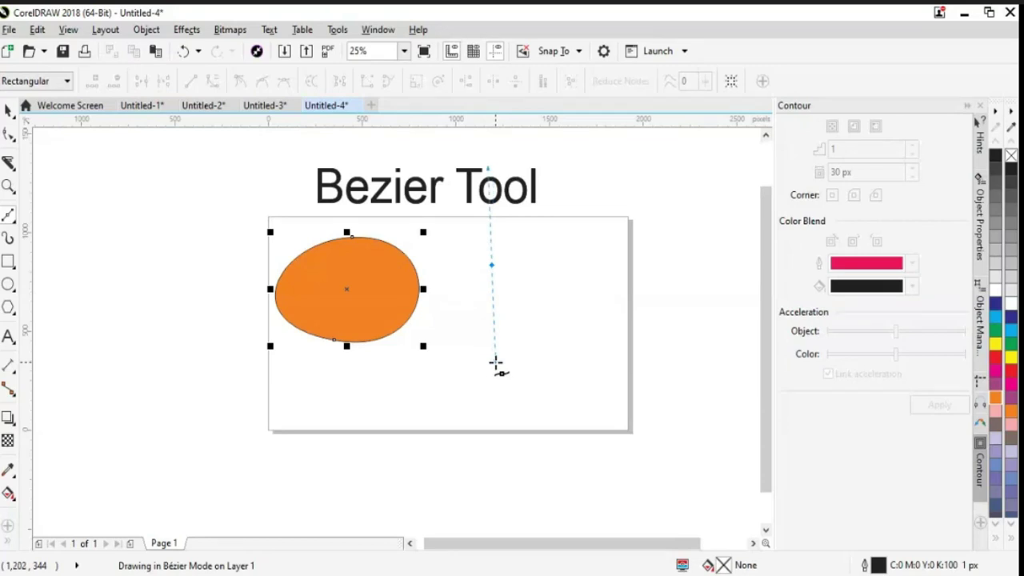
{"action": "left_click_drag", "start_coordinate": [496, 361], "coordinate": [492, 299]}
{"action": "left_click_drag", "start_coordinate": [577, 271], "coordinate": [602, 187]}
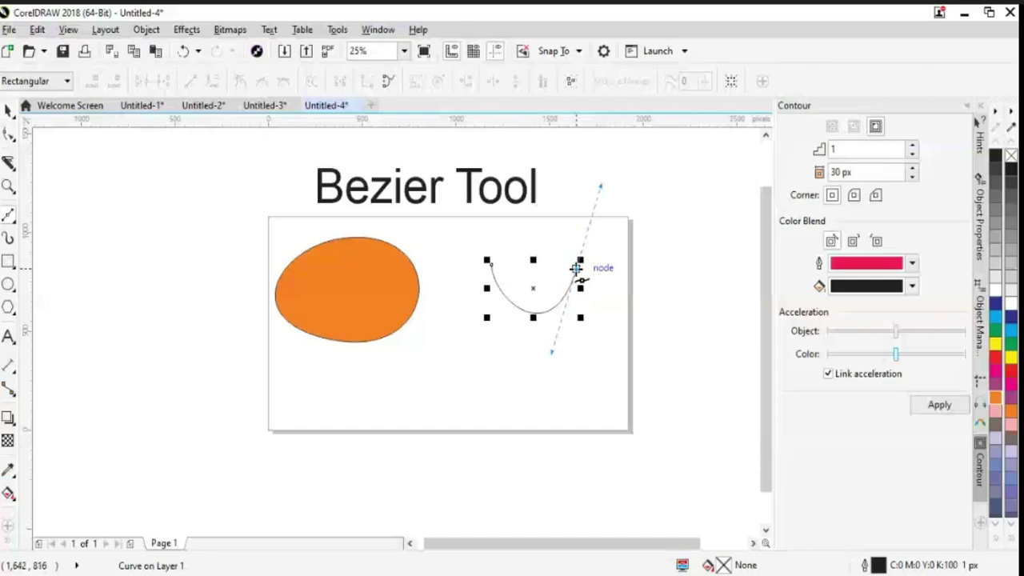
{"action": "left_click_drag", "start_coordinate": [640, 285], "coordinate": [638, 336]}
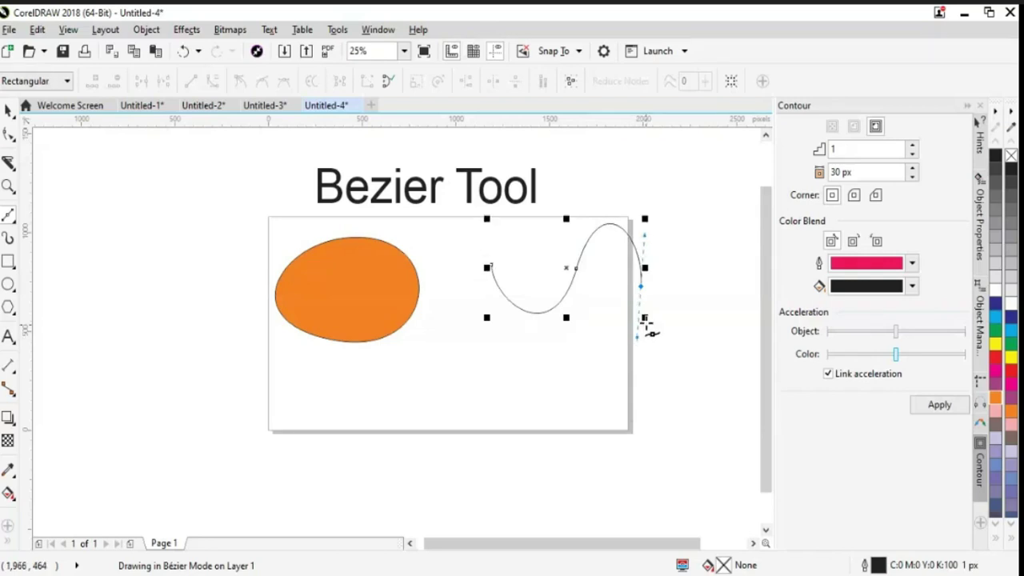
{"action": "left_click_drag", "start_coordinate": [728, 251], "coordinate": [729, 169]}
{"action": "scroll", "coordinate": [754, 291], "scroll_direction": "right", "scroll_amount": 1}
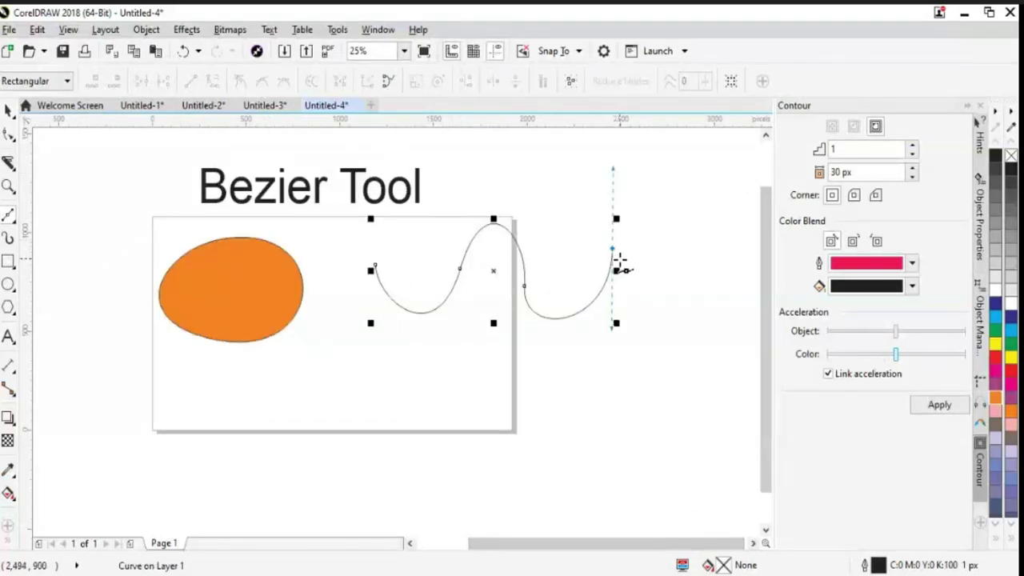
Reshape the wave's last trough by tilting and lengthening the end node's control handles.
{"action": "mouse_move", "coordinate": [613, 249]}
{"action": "left_mouse_down"}
{"action": "mouse_move", "coordinate": [647, 248]}
{"action": "mouse_move", "coordinate": [678, 322]}
{"action": "mouse_move", "coordinate": [613, 324]}
{"action": "left_mouse_up"}
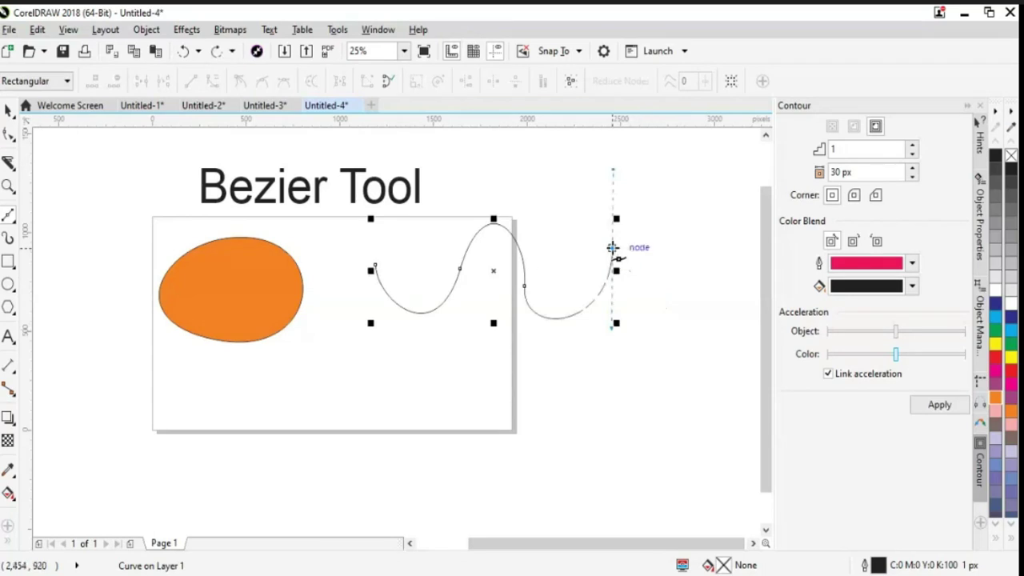
{"action": "left_click_drag", "start_coordinate": [611, 248], "coordinate": [624, 265]}
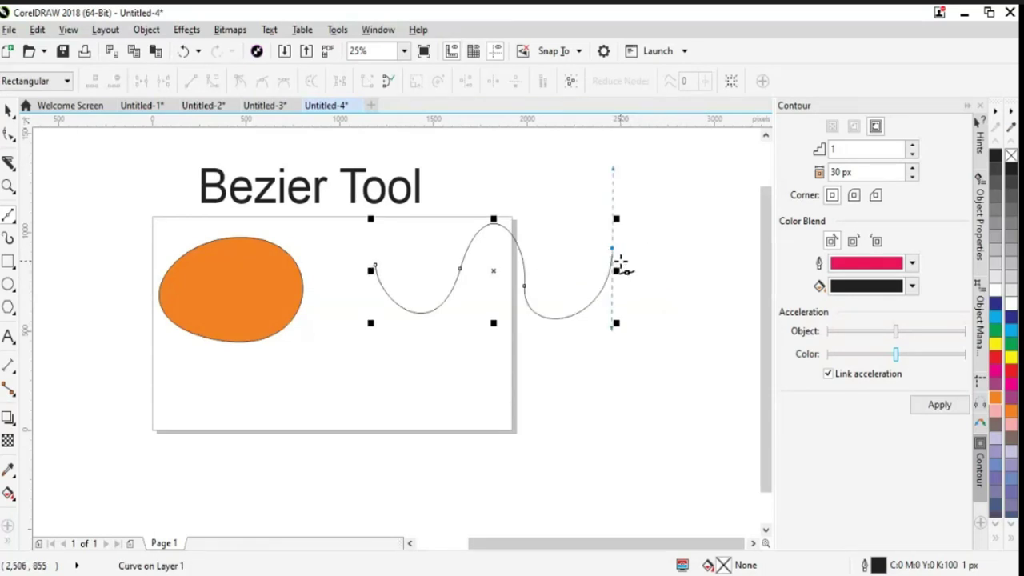
{"action": "mouse_move", "coordinate": [621, 263]}
{"action": "left_mouse_down"}
{"action": "mouse_move", "coordinate": [628, 252]}
{"action": "mouse_move", "coordinate": [573, 159]}
{"action": "mouse_move", "coordinate": [640, 215]}
{"action": "mouse_move", "coordinate": [585, 152]}
{"action": "left_mouse_up"}
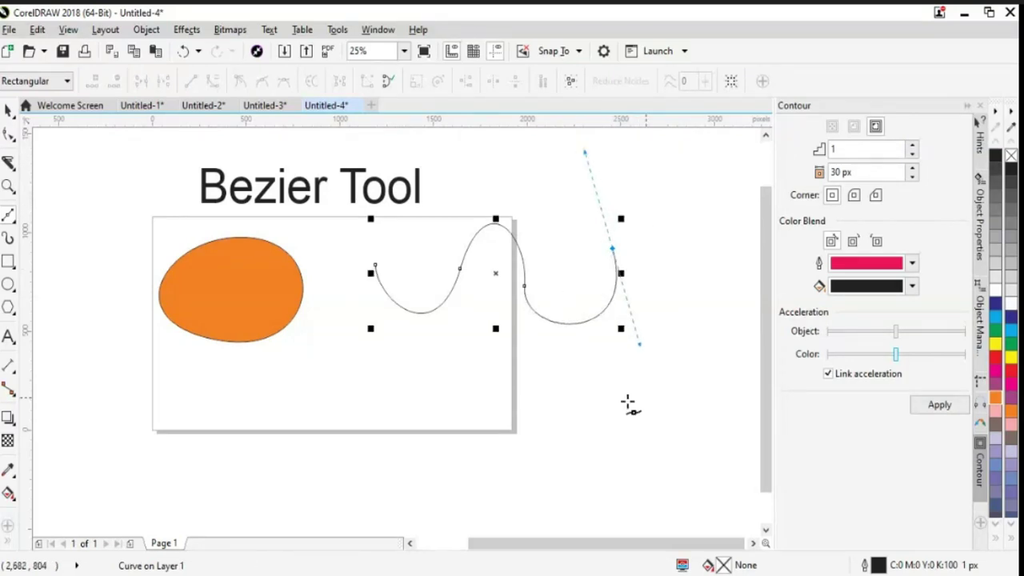
Shift the wave curve toward the page and delete it.
{"action": "left_click", "coordinate": [10, 110]}
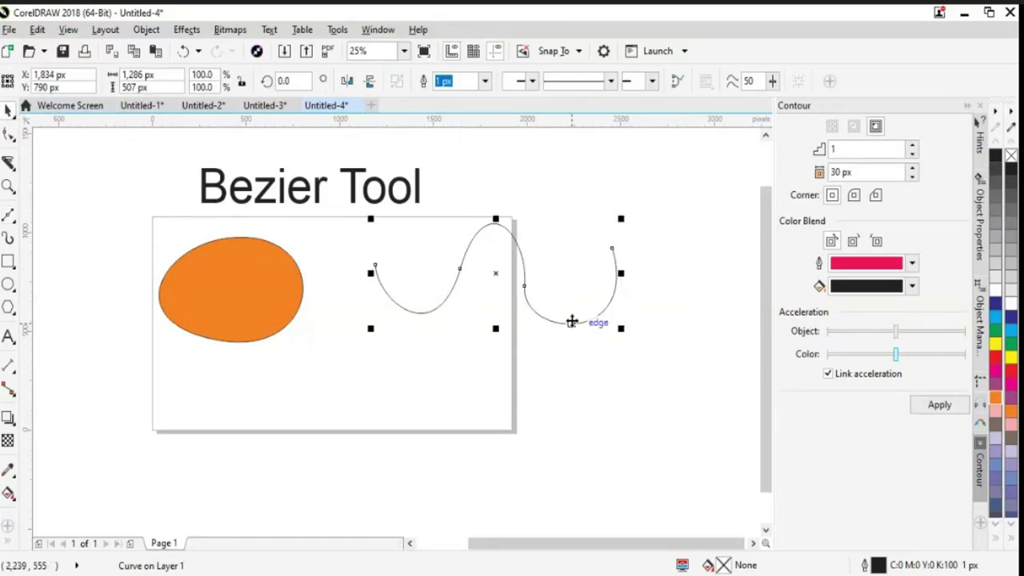
{"action": "left_click_drag", "start_coordinate": [574, 331], "coordinate": [513, 369]}
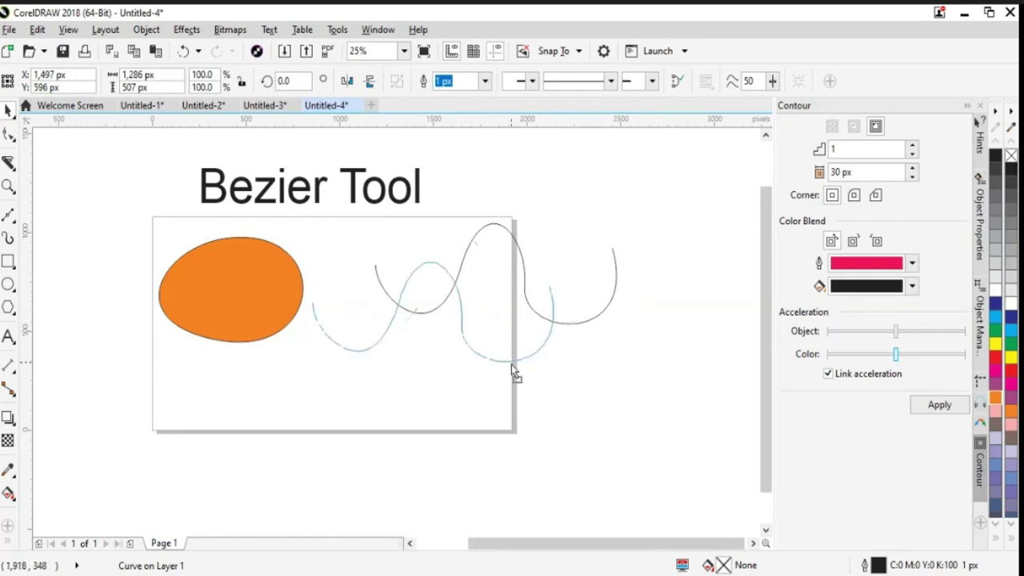
{"action": "key", "text": "Delete"}
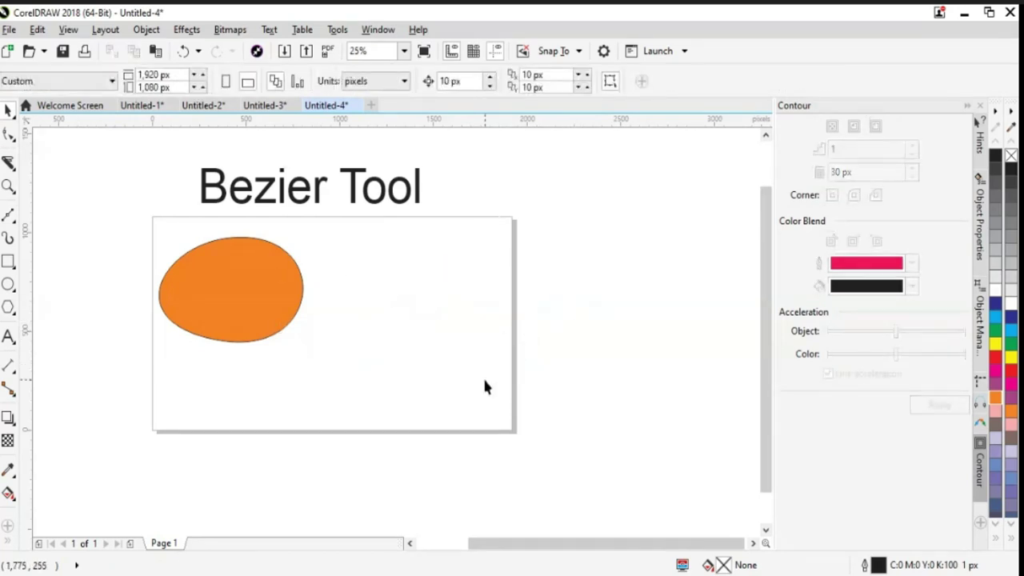
Draw a vertical three-node S-shaped Bezier curve about 884 px tall with a 20 px outline, to the right of the egg.
{"action": "left_click", "coordinate": [7, 240]}
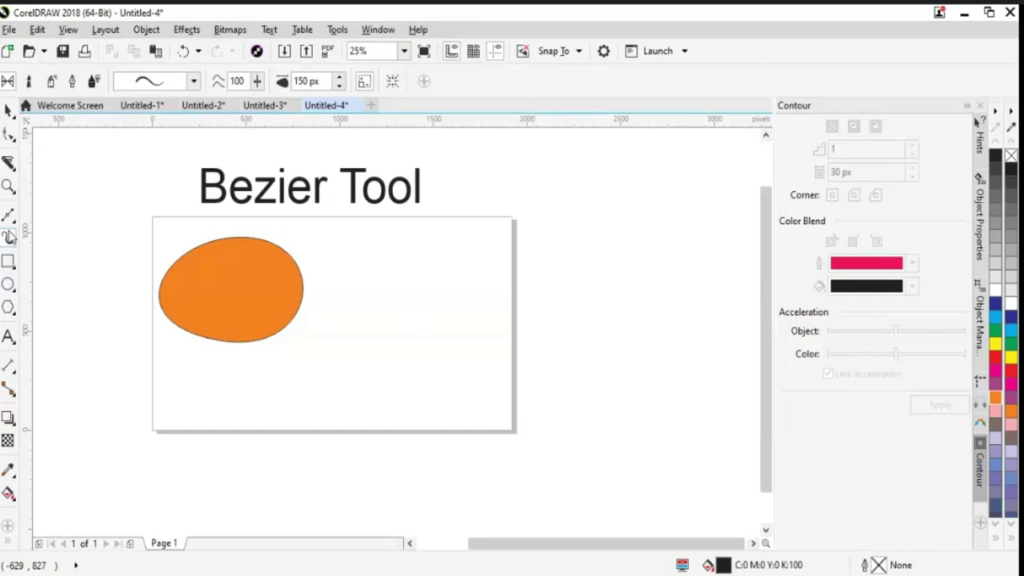
{"action": "left_click", "coordinate": [8, 214]}
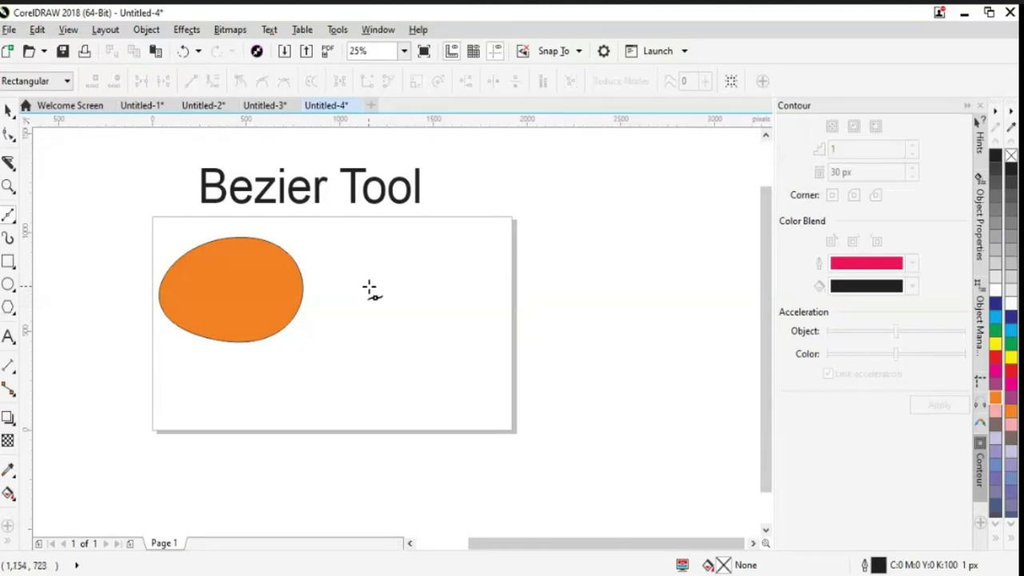
{"action": "left_click", "coordinate": [410, 244]}
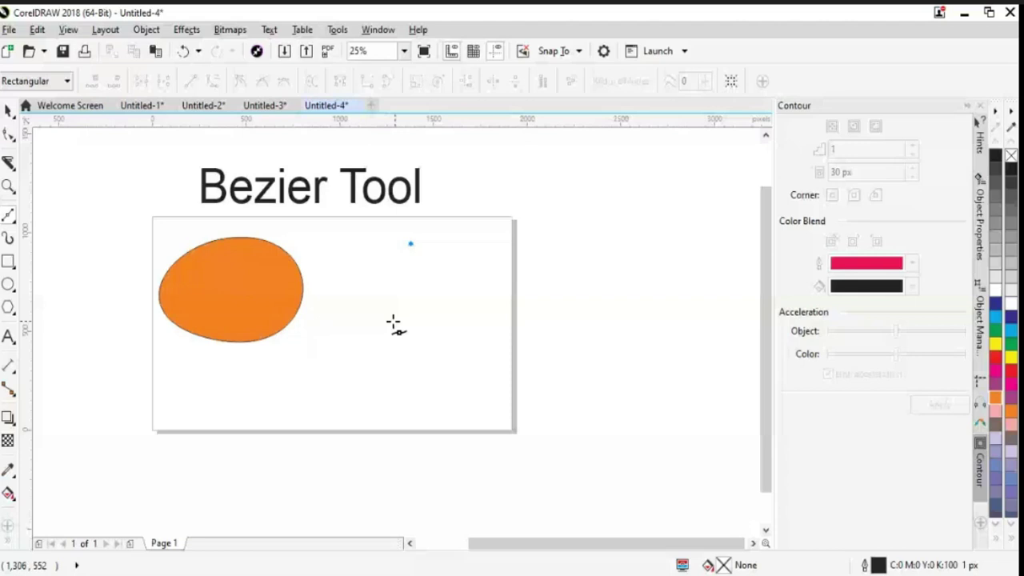
{"action": "mouse_move", "coordinate": [393, 323]}
{"action": "left_mouse_down"}
{"action": "mouse_move", "coordinate": [406, 380]}
{"action": "mouse_move", "coordinate": [361, 439]}
{"action": "mouse_move", "coordinate": [370, 450]}
{"action": "left_mouse_up"}
{"action": "key", "text": "ctrl+z"}
{"action": "left_click_drag", "start_coordinate": [382, 413], "coordinate": [356, 458]}
{"action": "left_click", "coordinate": [7, 110]}
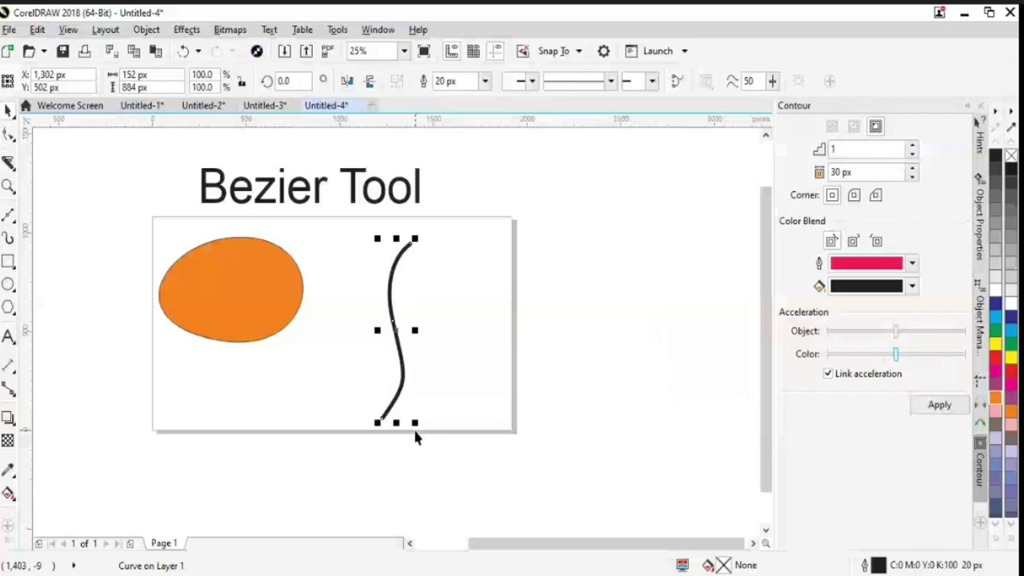
Scale the S-shaped curve to 53.1% and move it up beside the orange egg.
{"action": "left_click_drag", "start_coordinate": [415, 422], "coordinate": [402, 358]}
{"action": "key", "text": "Escape"}
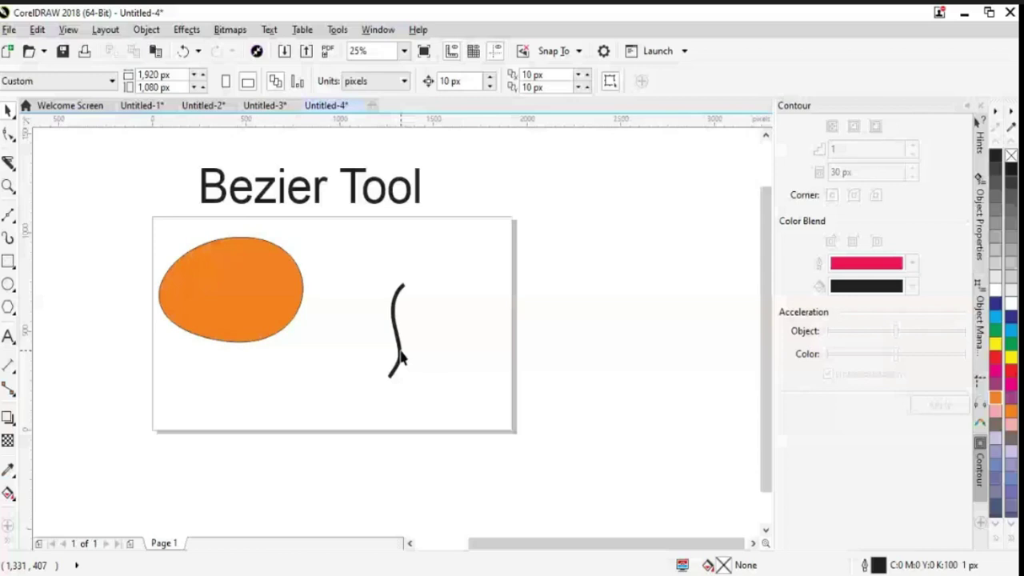
{"action": "key", "text": "ctrl+z"}
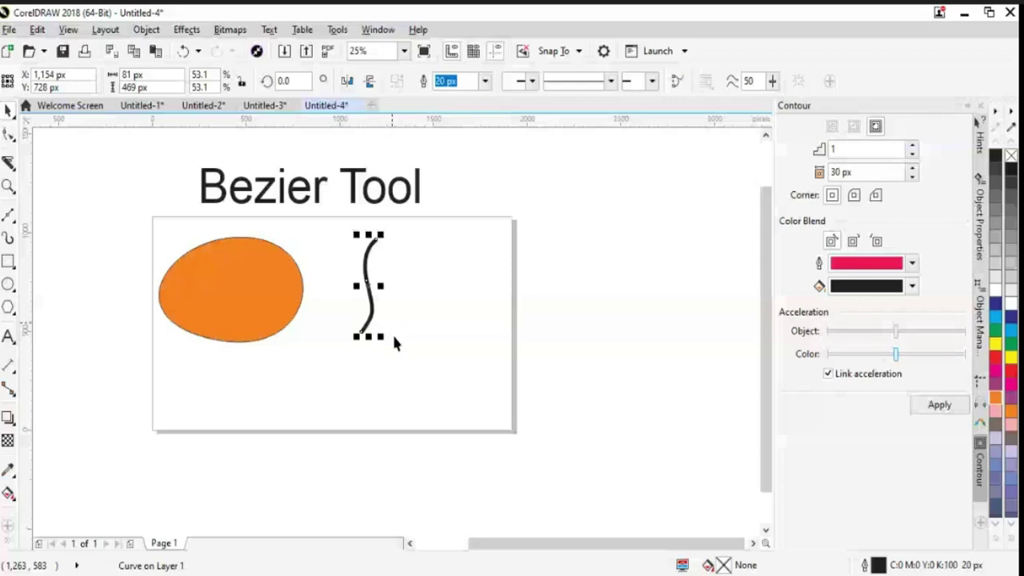
Duplicate the S-shaped curve to its right and shift all the copy's nodes farther from the original with the Shape tool.
{"action": "left_click_drag", "start_coordinate": [373, 320], "coordinate": [387, 317]}
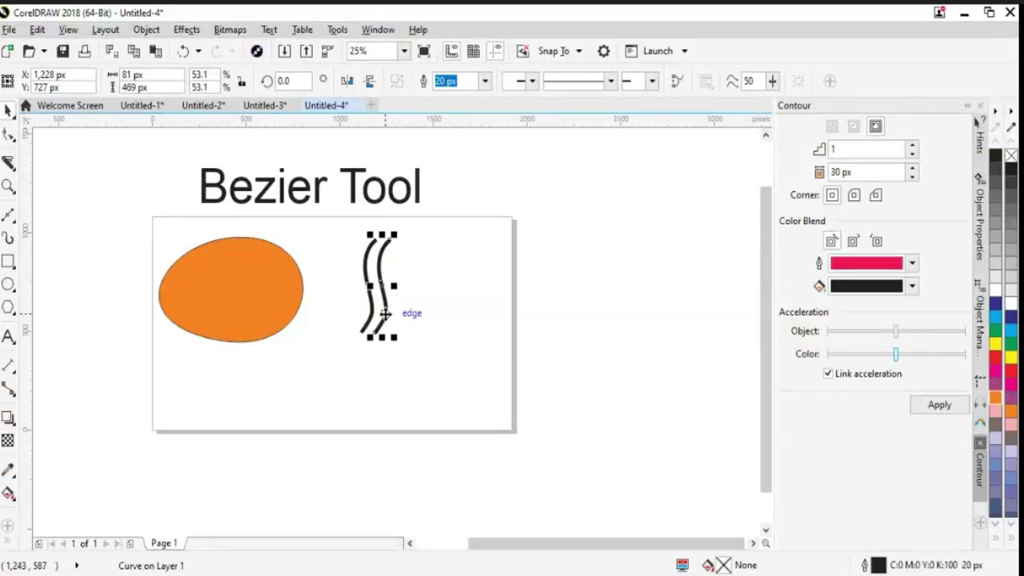
{"action": "right_click", "coordinate": [388, 316]}
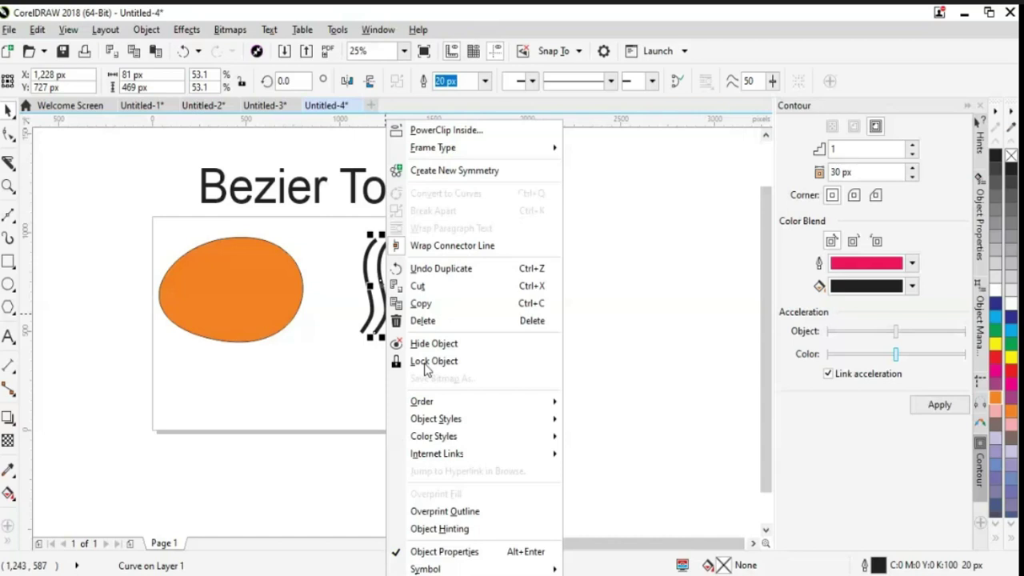
{"action": "left_click", "coordinate": [317, 322]}
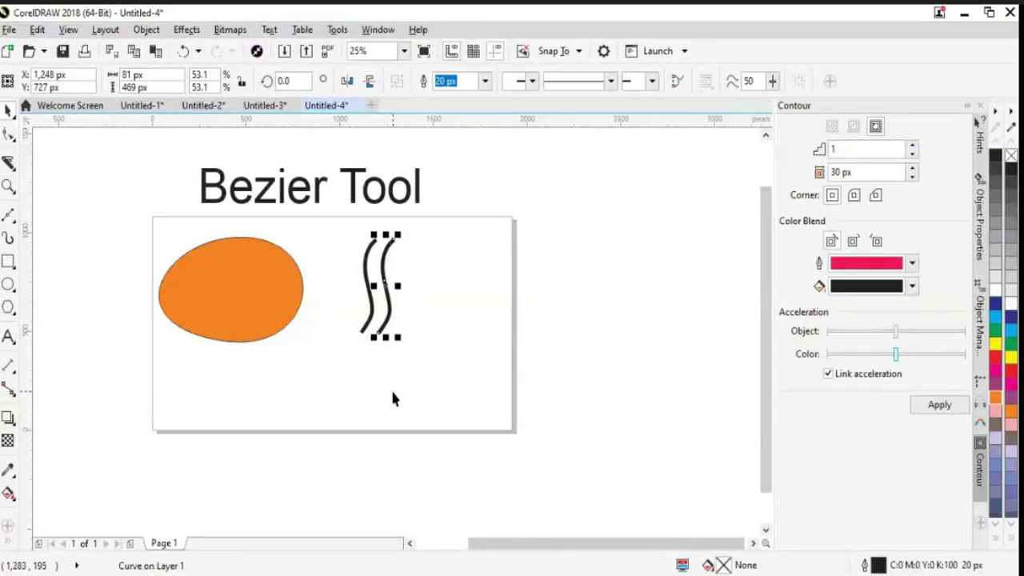
{"action": "left_click", "coordinate": [8, 133]}
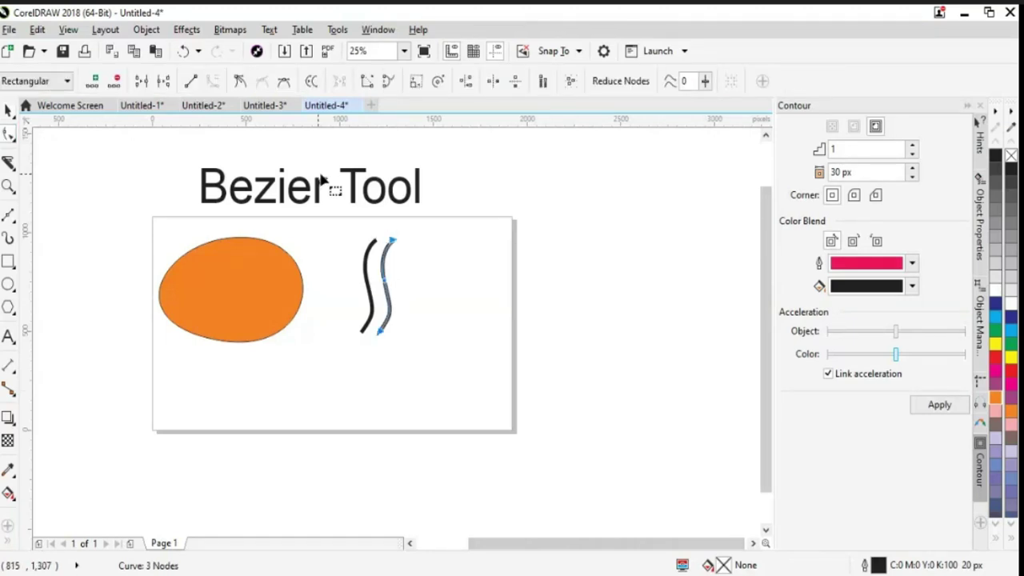
{"action": "left_click_drag", "start_coordinate": [394, 249], "coordinate": [405, 253]}
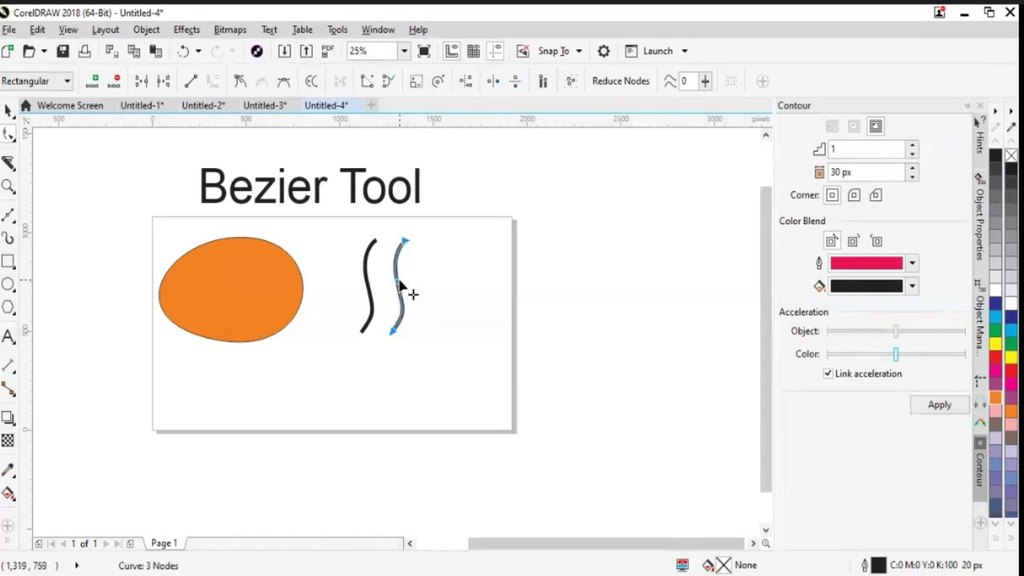
Deepen the bends of the right S-shaped curve by adjusting its middle node's handles with the Shape tool.
{"action": "left_click_drag", "start_coordinate": [397, 280], "coordinate": [390, 259]}
{"action": "key", "text": "ctrl+z"}
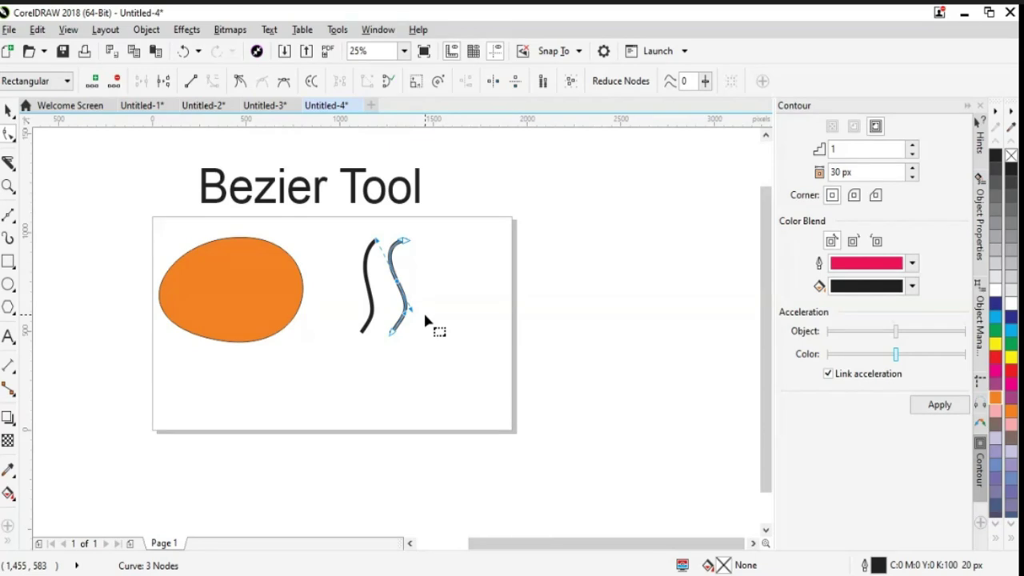
{"action": "key", "text": "space"}
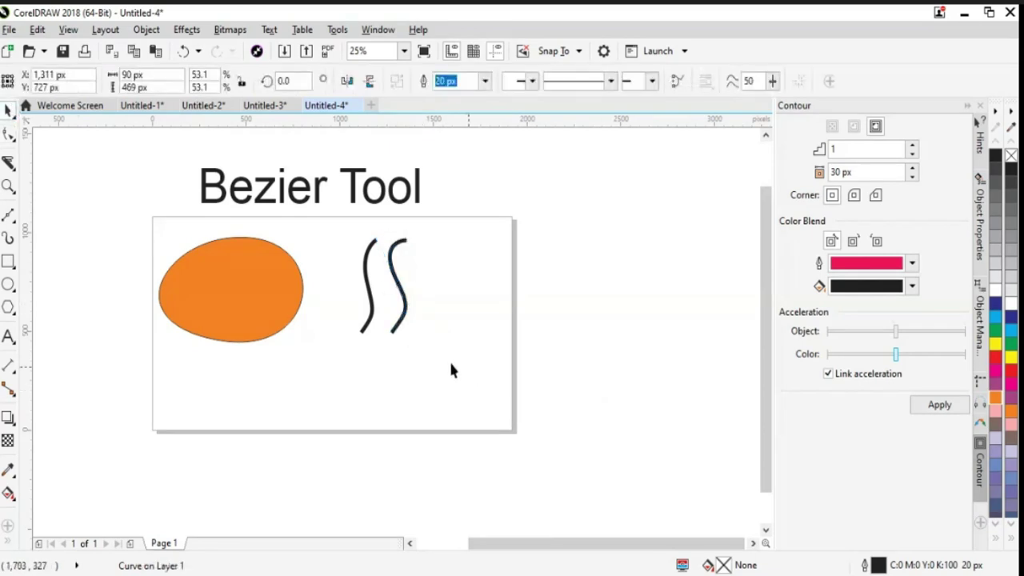
{"action": "left_click", "coordinate": [417, 322]}
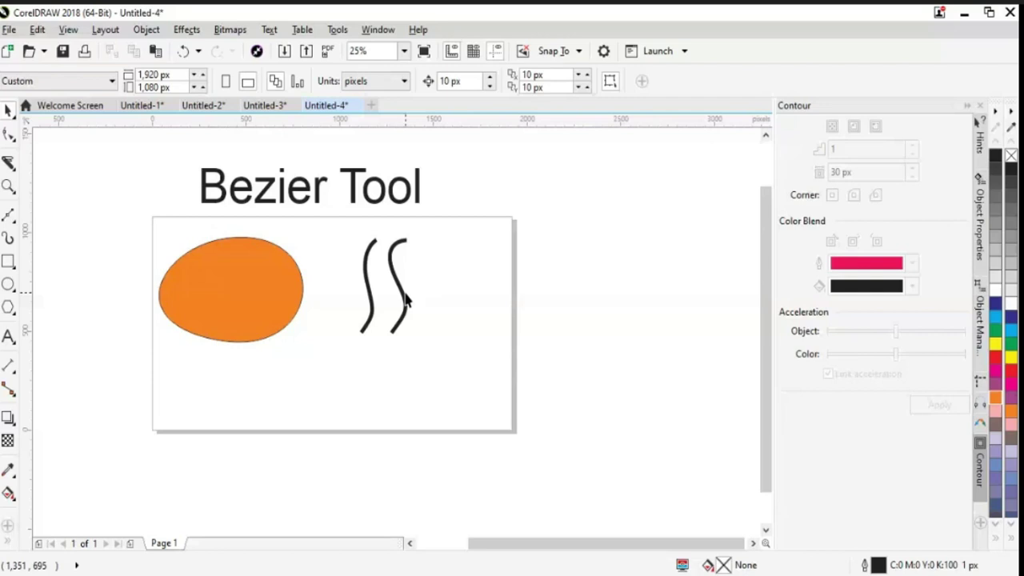
Swing the middle node's handles on the right S-shaped curve further to widen its bends to about 108 px.
{"action": "left_click", "coordinate": [406, 296]}
{"action": "left_click", "coordinate": [9, 133]}
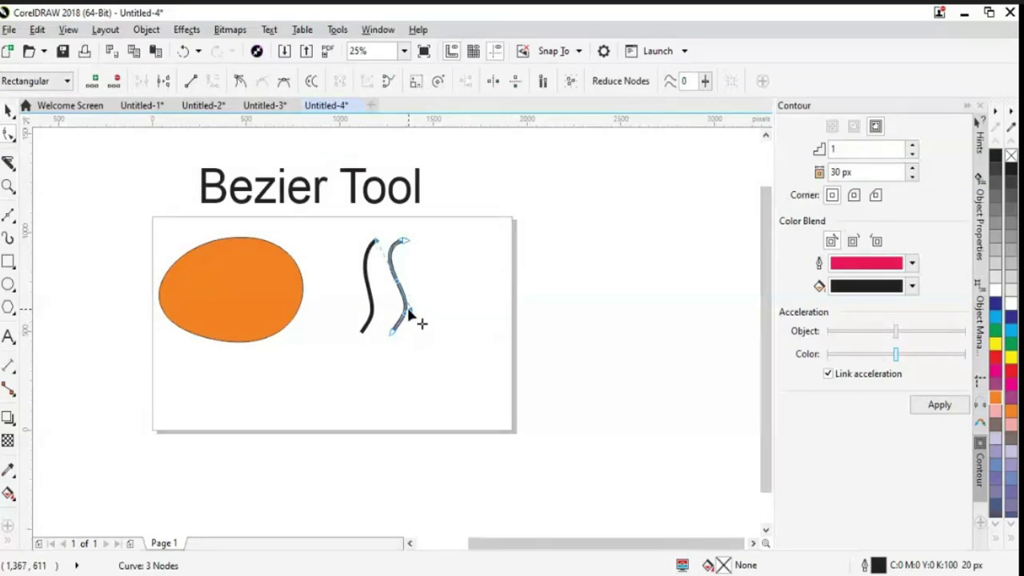
{"action": "mouse_move", "coordinate": [414, 315]}
{"action": "left_mouse_down"}
{"action": "mouse_move", "coordinate": [432, 316]}
{"action": "mouse_move", "coordinate": [420, 327]}
{"action": "mouse_move", "coordinate": [368, 322]}
{"action": "left_mouse_up"}
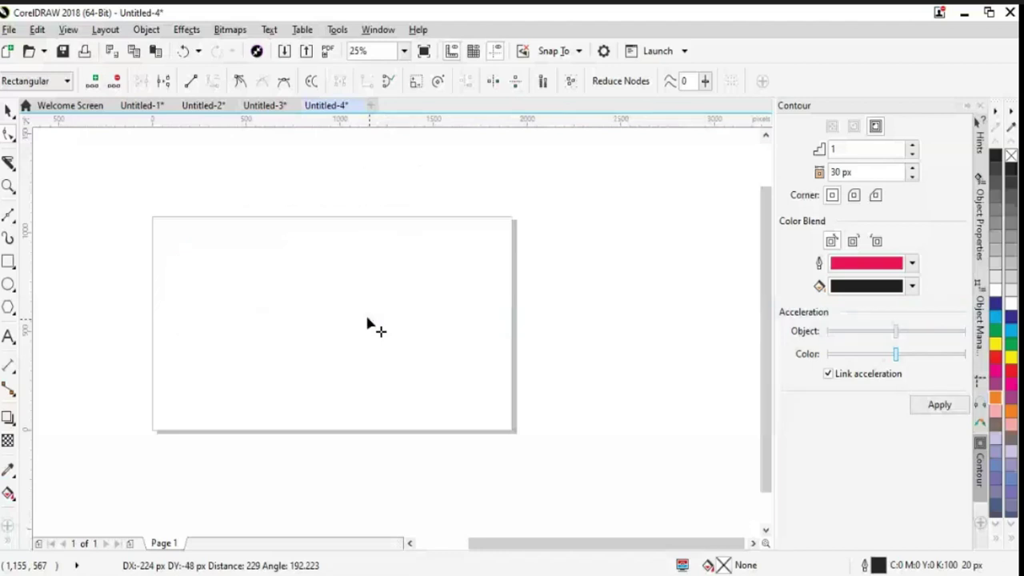
{"action": "left_click_drag", "start_coordinate": [366, 321], "coordinate": [415, 308]}
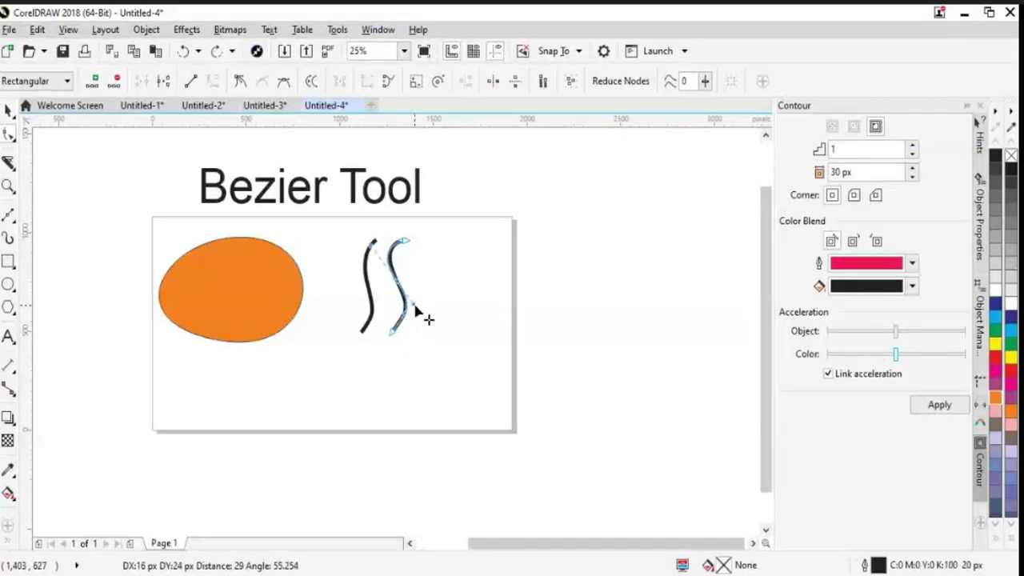
{"action": "left_click_drag", "start_coordinate": [415, 309], "coordinate": [413, 303]}
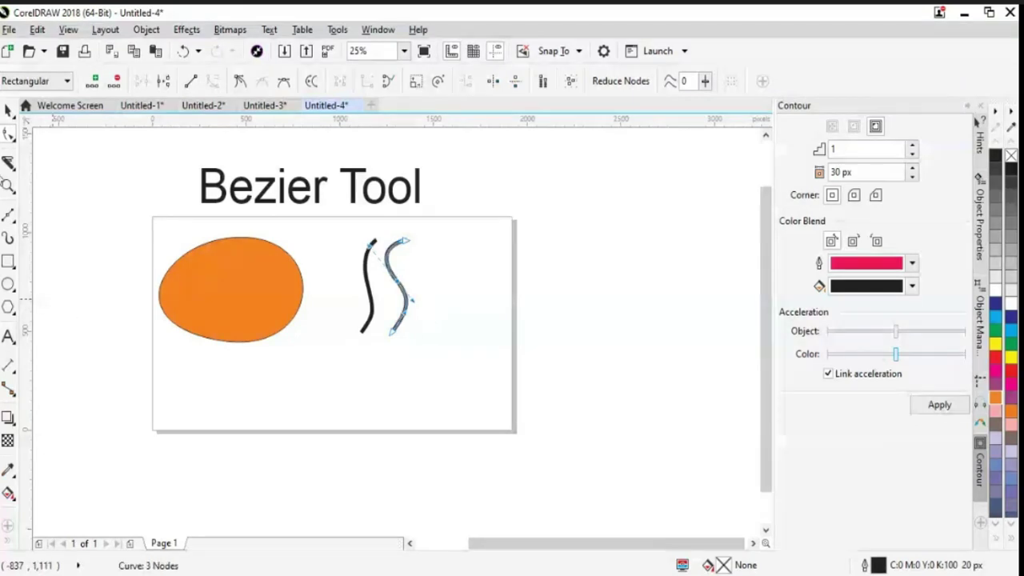
Remove the orange egg and move both S-shaped curves to the page's upper-left corner.
{"action": "left_click", "coordinate": [8, 112]}
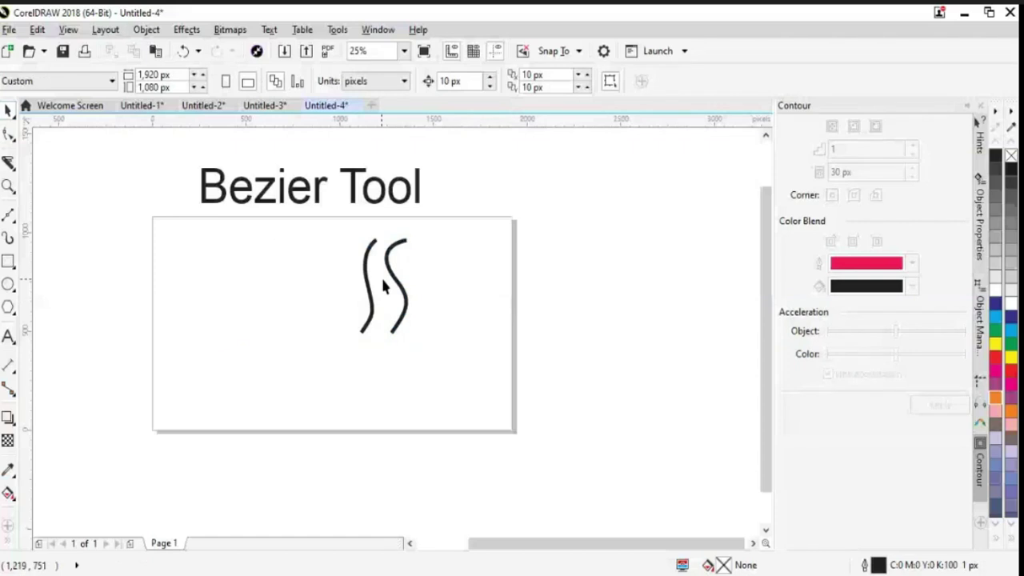
{"action": "left_click_drag", "start_coordinate": [385, 286], "coordinate": [177, 324]}
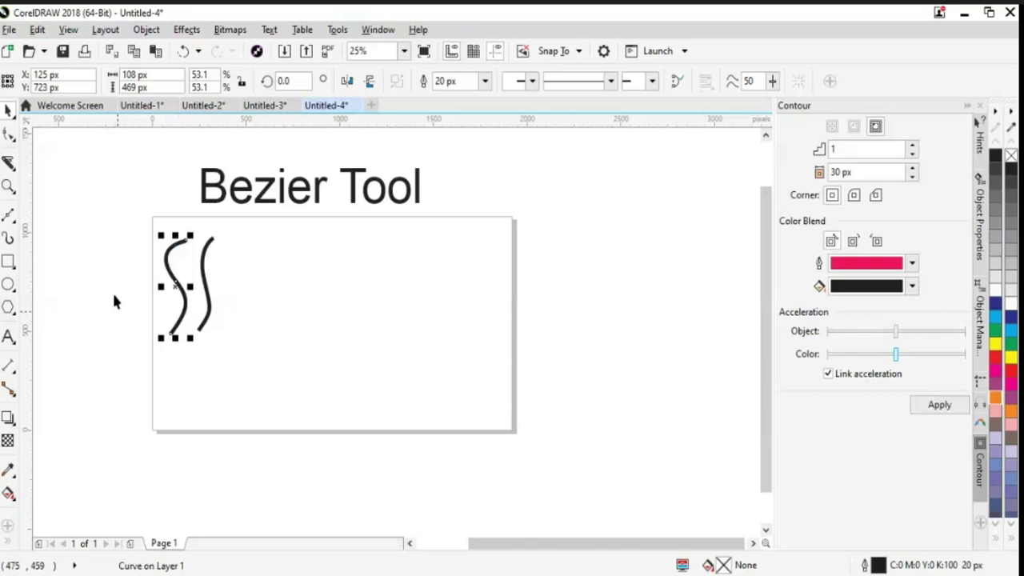
{"action": "left_click", "coordinate": [10, 216]}
{"action": "left_click", "coordinate": [72, 250]}
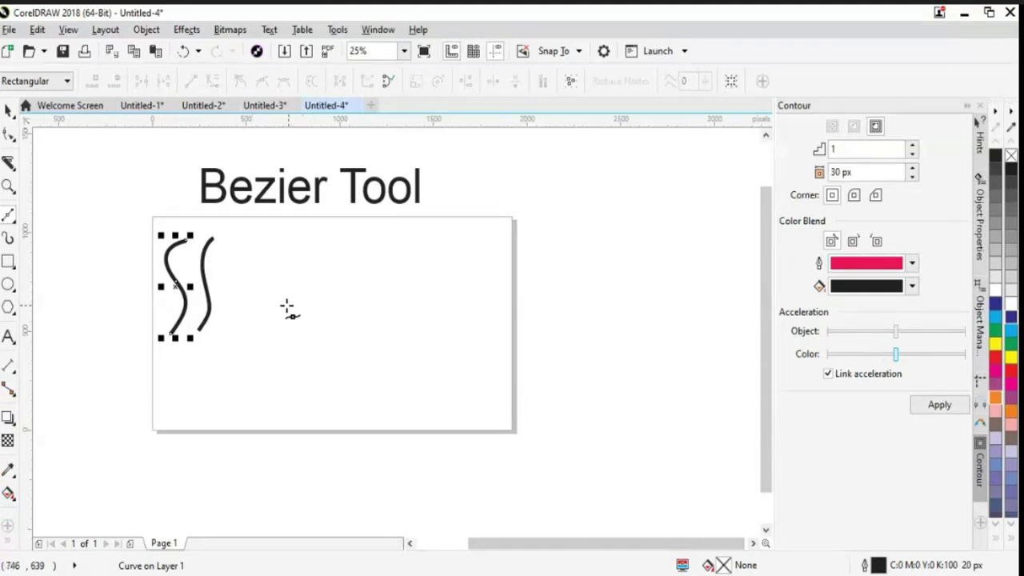
{"action": "left_click", "coordinate": [252, 307]}
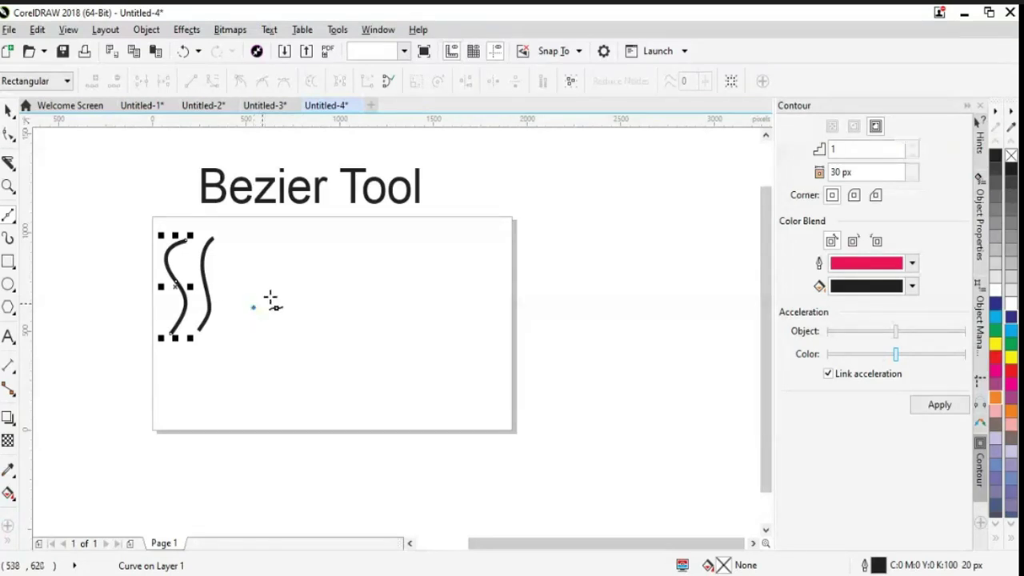
{"action": "left_click_drag", "start_coordinate": [365, 286], "coordinate": [441, 347]}
{"action": "left_click_drag", "start_coordinate": [460, 383], "coordinate": [528, 389]}
{"action": "key", "text": "ctrl+z"}
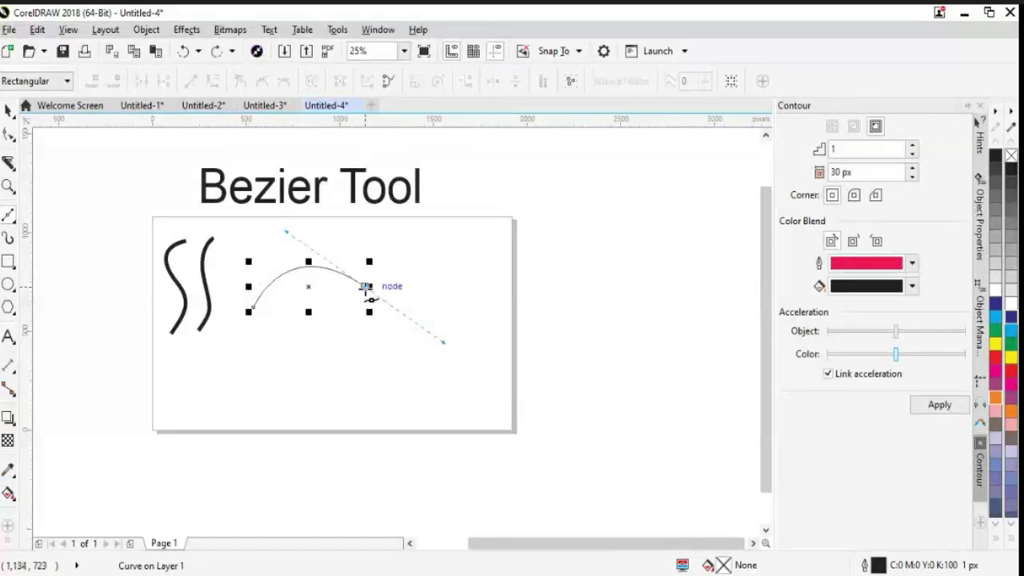
{"action": "left_click", "coordinate": [366, 286]}
{"action": "left_click_drag", "start_coordinate": [436, 360], "coordinate": [466, 379]}
{"action": "left_click_drag", "start_coordinate": [466, 379], "coordinate": [512, 274]}
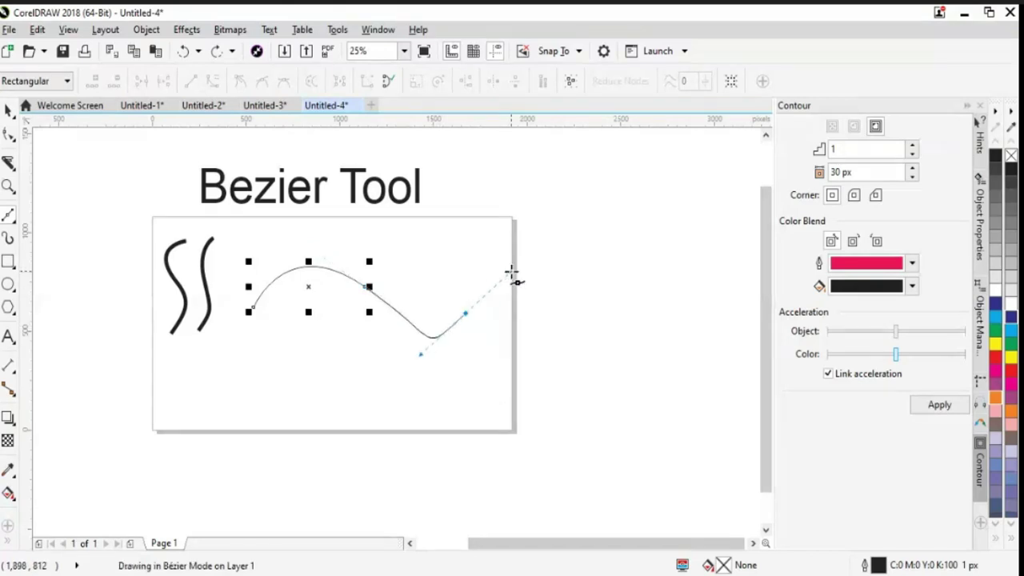
{"action": "key", "text": "ctrl+z"}
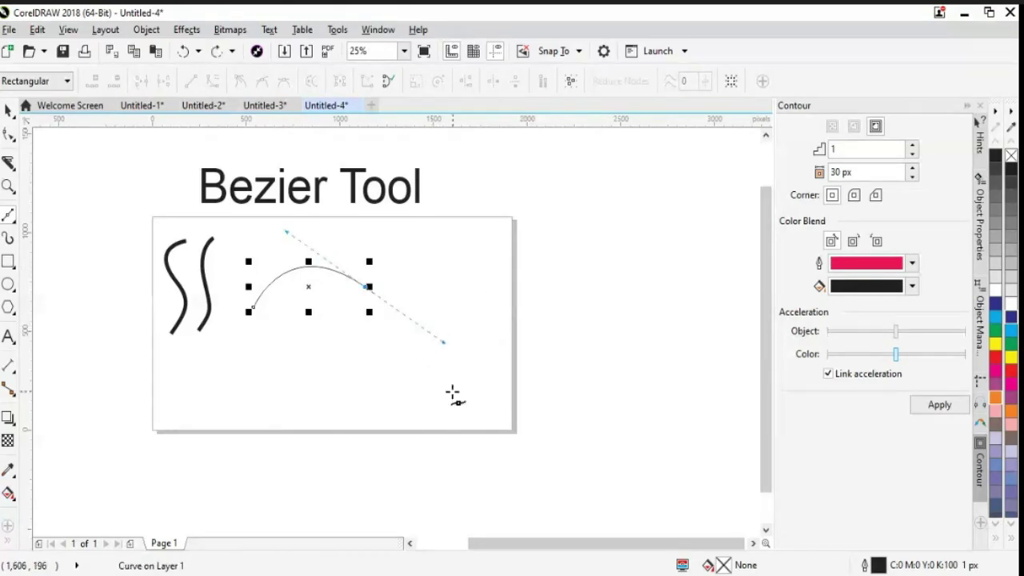
{"action": "left_click_drag", "start_coordinate": [432, 388], "coordinate": [410, 473]}
{"action": "key", "text": "ctrl+z"}
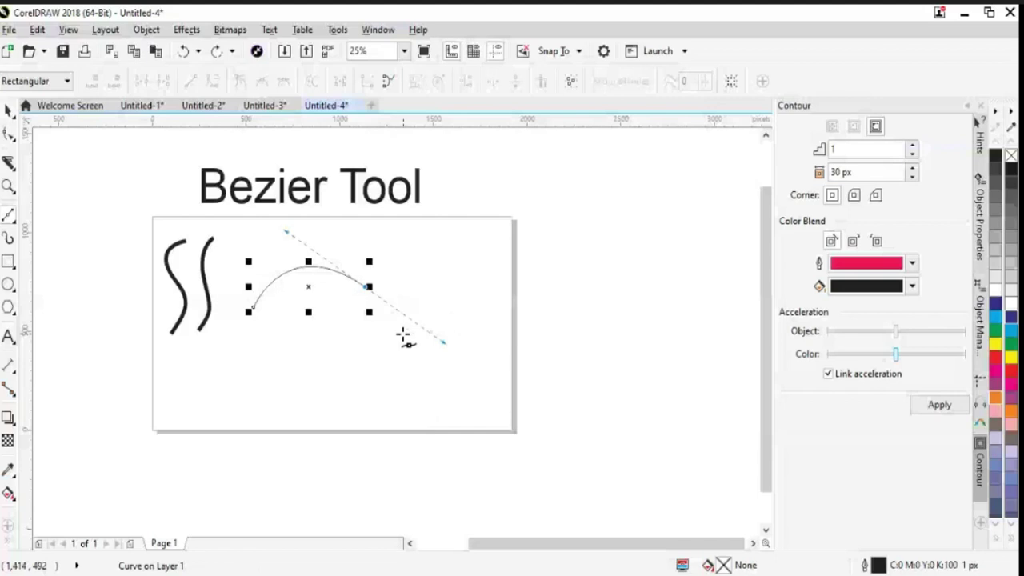
{"action": "key", "text": "ctrl+z"}
Draw a three-node horizontal wave about 988 px wide and 333 px tall with the Bezier tool, right of the S-shaped curves.
{"action": "left_click", "coordinate": [304, 323]}
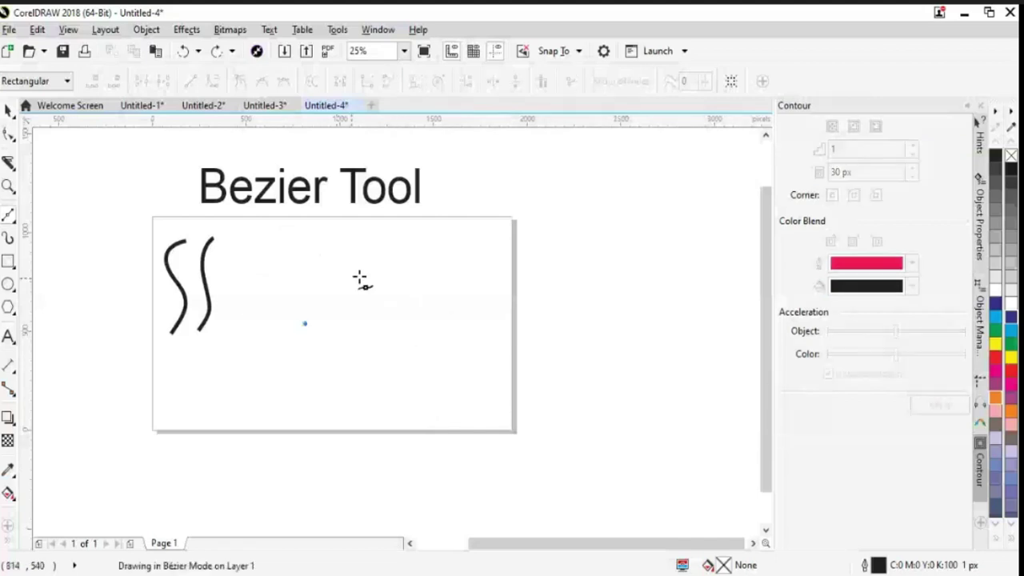
{"action": "left_click", "coordinate": [404, 288]}
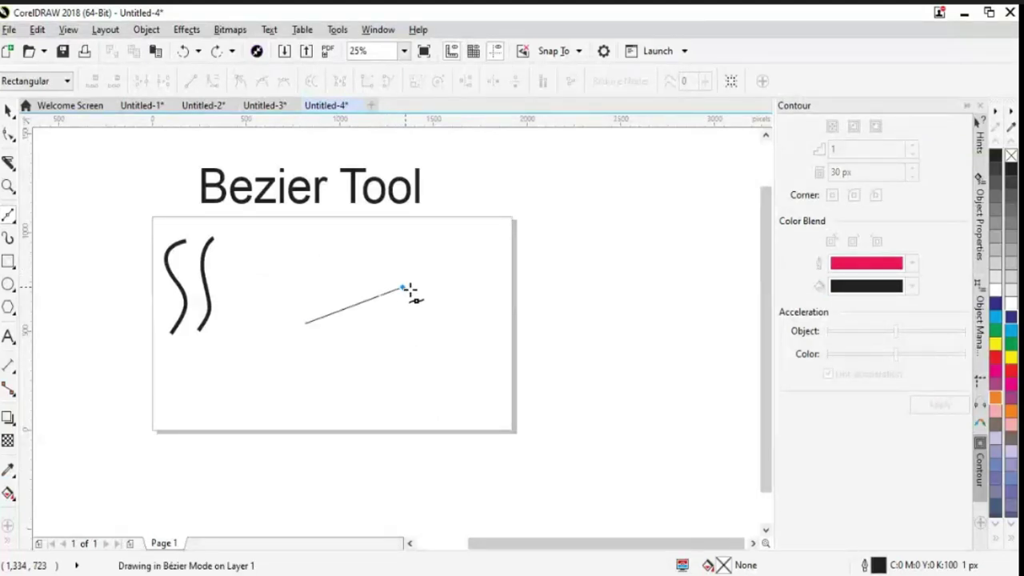
{"action": "left_click_drag", "start_coordinate": [408, 289], "coordinate": [437, 336]}
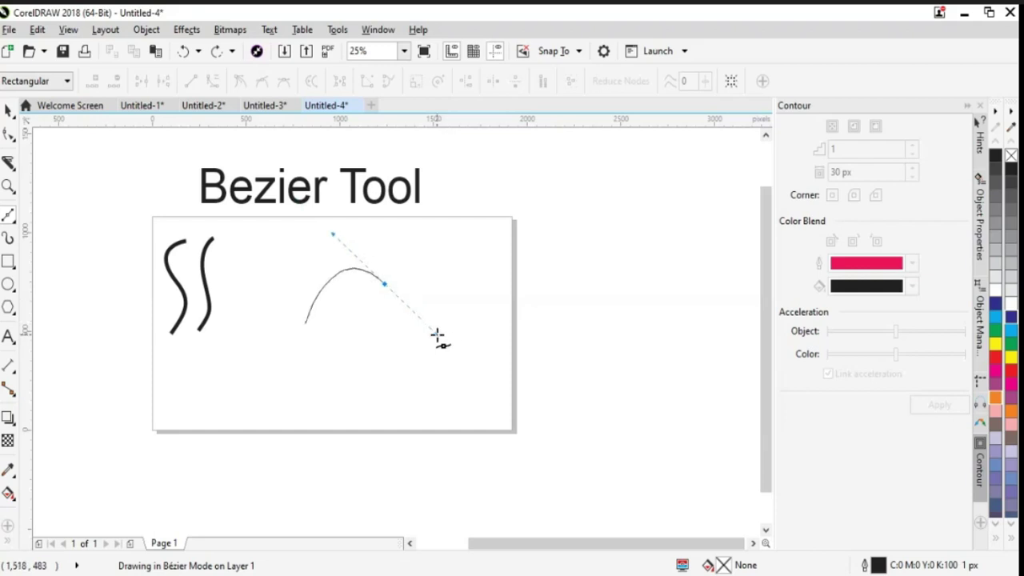
{"action": "left_click_drag", "start_coordinate": [437, 336], "coordinate": [437, 336]}
{"action": "left_click_drag", "start_coordinate": [490, 307], "coordinate": [534, 258]}
{"action": "left_click", "coordinate": [10, 113]}
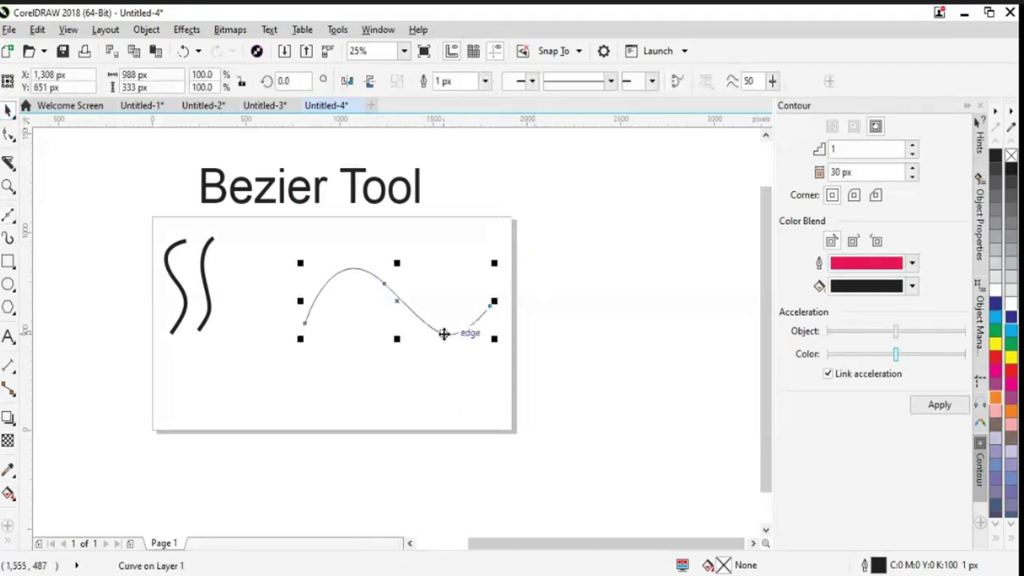
Give the wave a 16 px outline and move it up beside the S-shaped curves.
{"action": "left_click_drag", "start_coordinate": [443, 333], "coordinate": [388, 347]}
{"action": "left_click", "coordinate": [484, 81]}
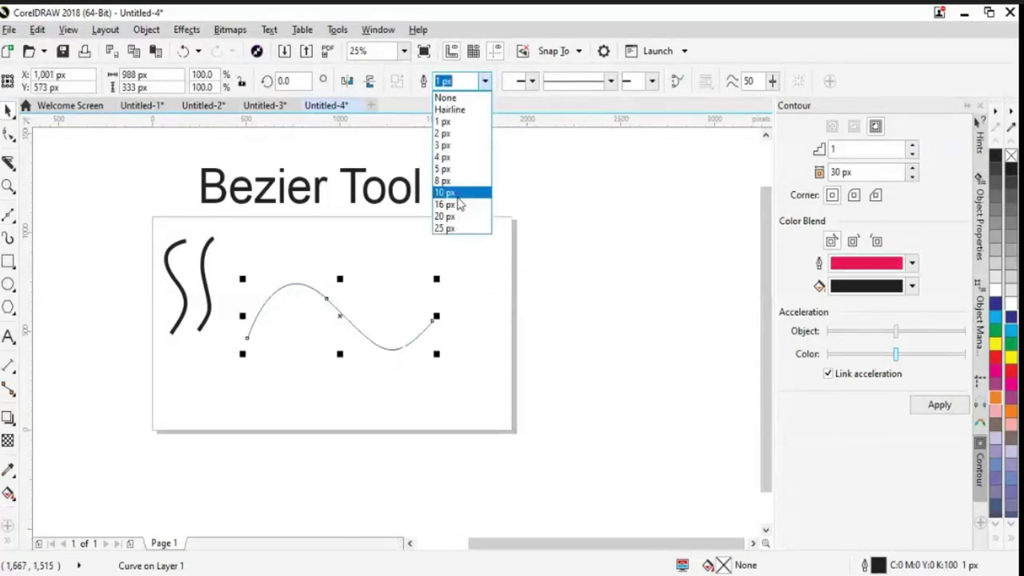
{"action": "left_click", "coordinate": [454, 203]}
{"action": "left_click", "coordinate": [425, 397]}
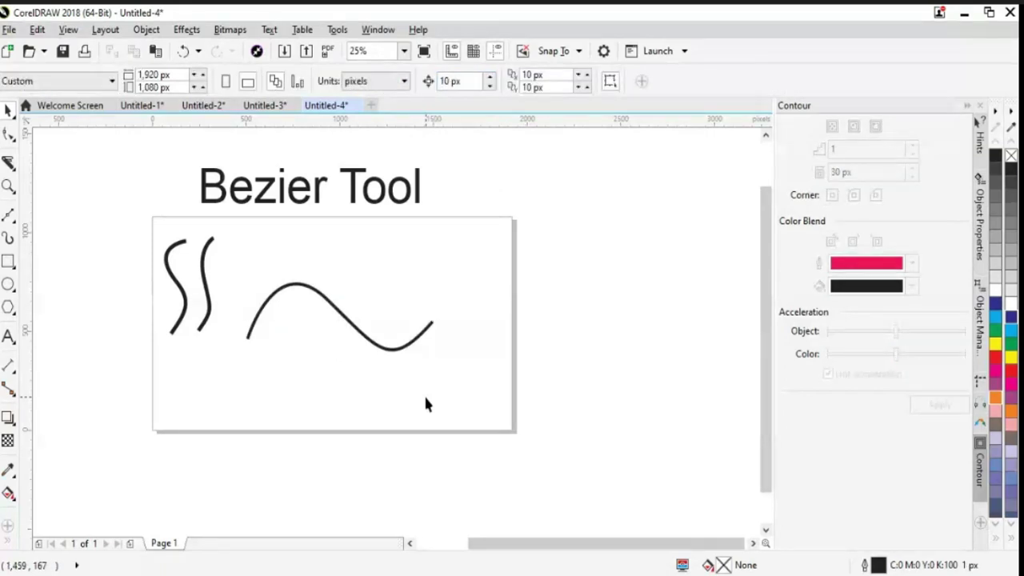
{"action": "left_click_drag", "start_coordinate": [385, 356], "coordinate": [391, 319]}
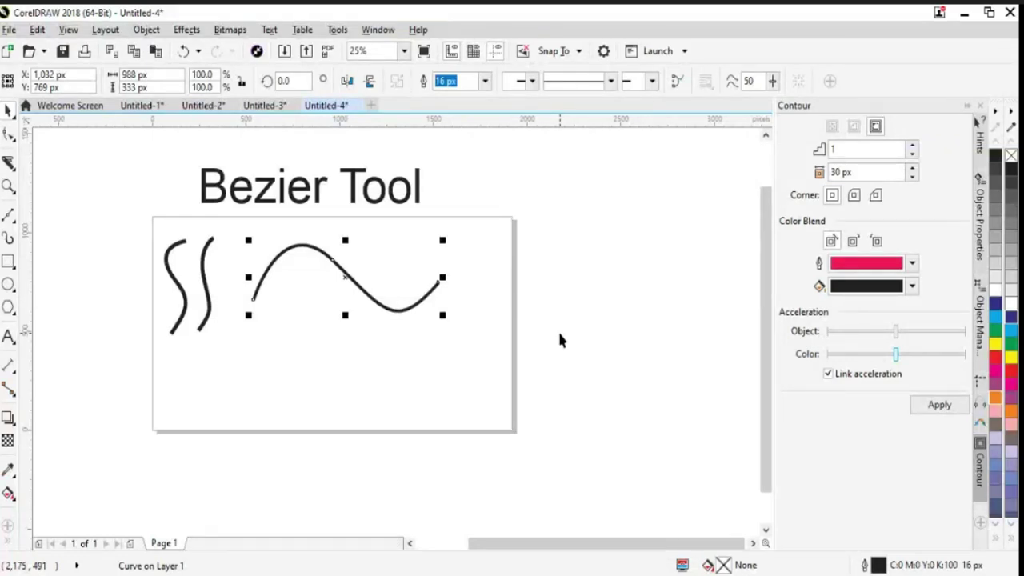
{"action": "left_click", "coordinate": [256, 408]}
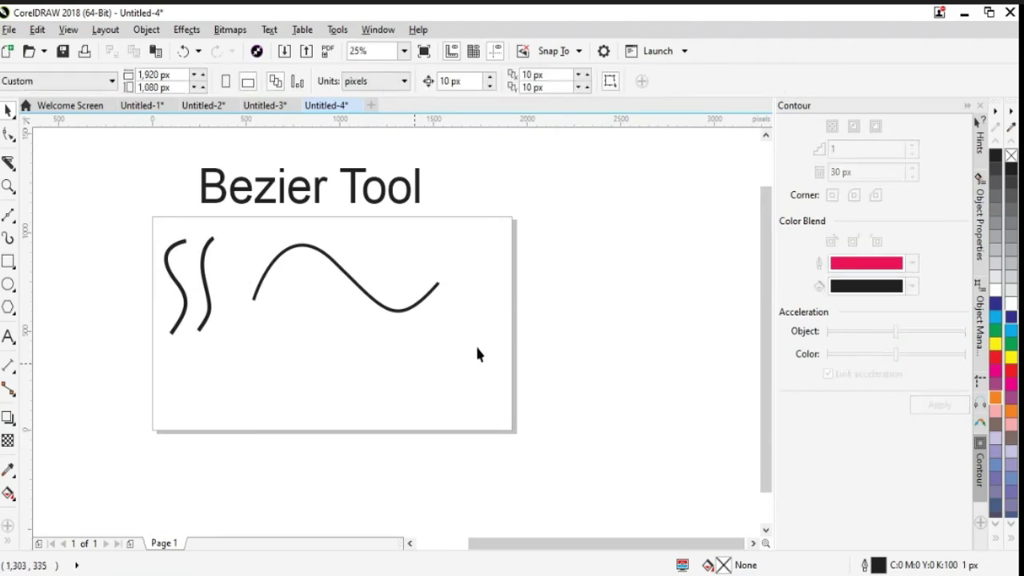
Draw an open U-shaped Bezier curve about 544 px wide and 355 px tall below the wave.
{"action": "left_click", "coordinate": [20, 217]}
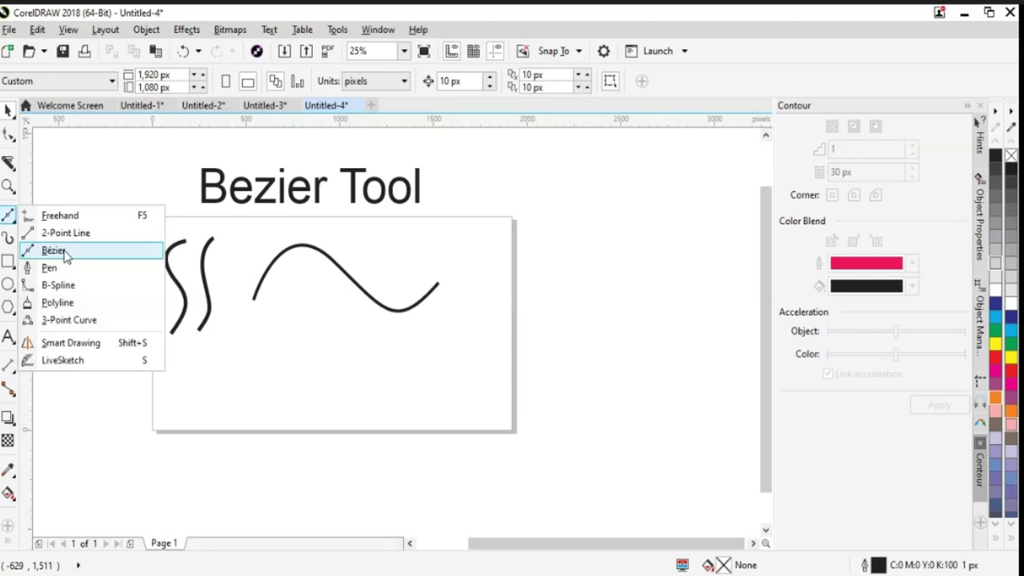
{"action": "left_click", "coordinate": [56, 250]}
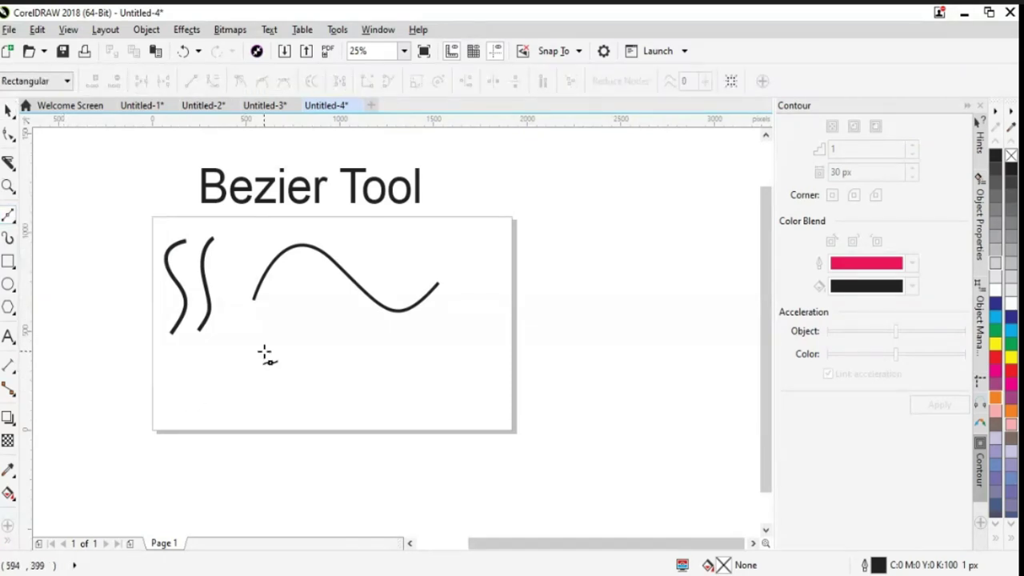
{"action": "left_click_drag", "start_coordinate": [267, 343], "coordinate": [267, 414]}
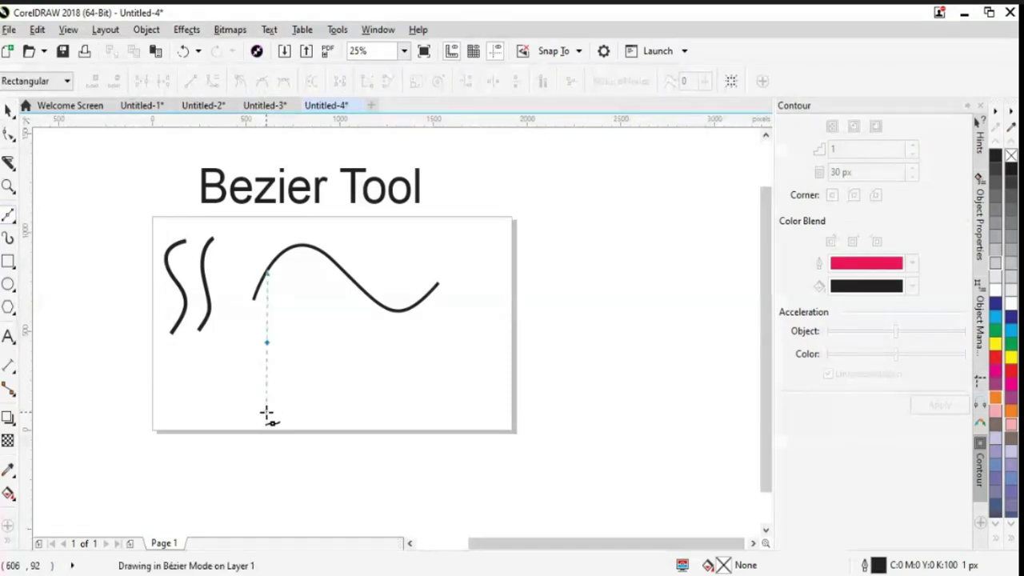
{"action": "left_click_drag", "start_coordinate": [369, 369], "coordinate": [382, 282]}
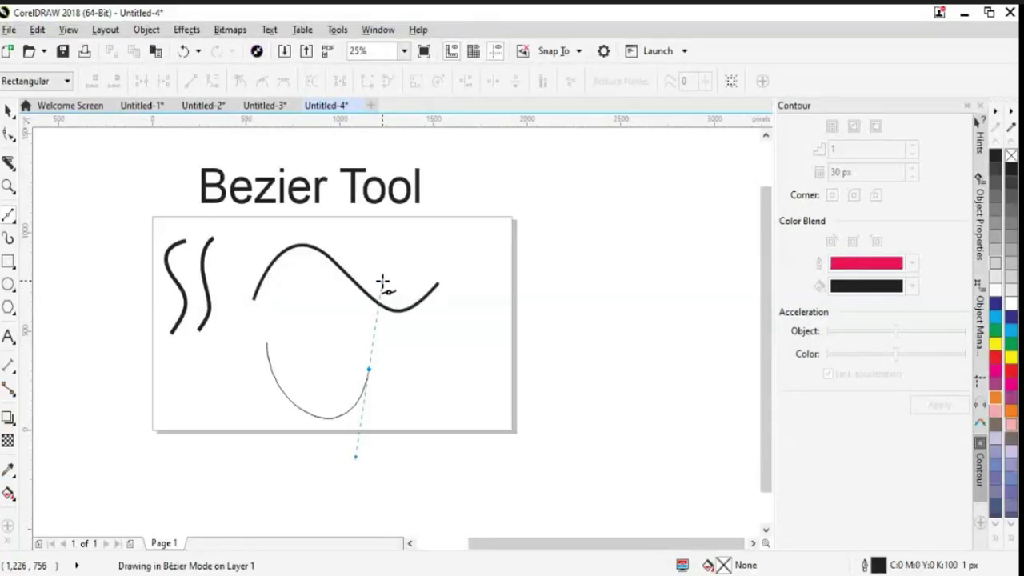
{"action": "mouse_move", "coordinate": [383, 281]}
{"action": "left_mouse_down"}
{"action": "mouse_move", "coordinate": [374, 312]}
{"action": "mouse_move", "coordinate": [382, 273]}
{"action": "left_mouse_up"}
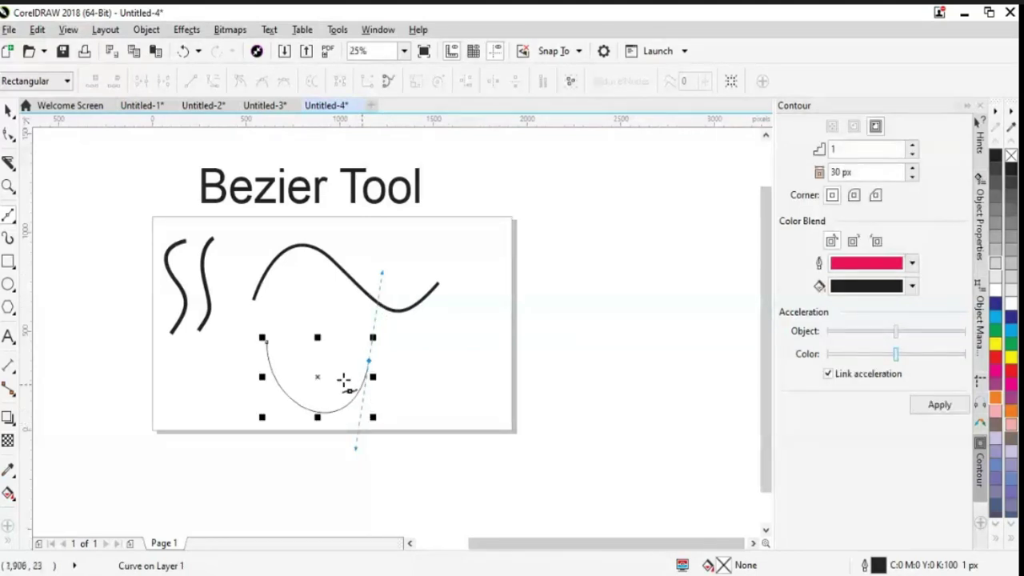
{"action": "left_click", "coordinate": [8, 110]}
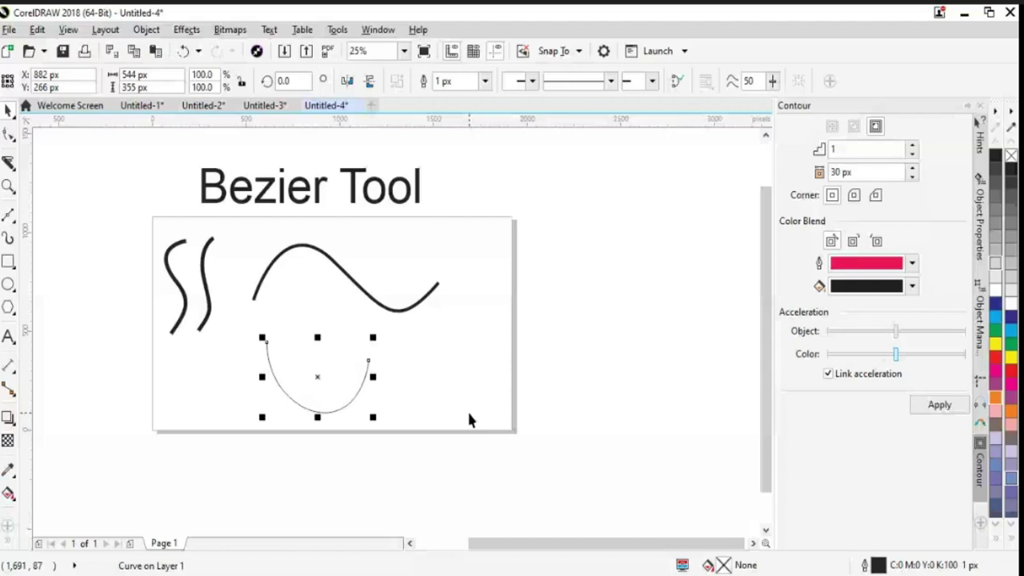
{"action": "left_click", "coordinate": [10, 215]}
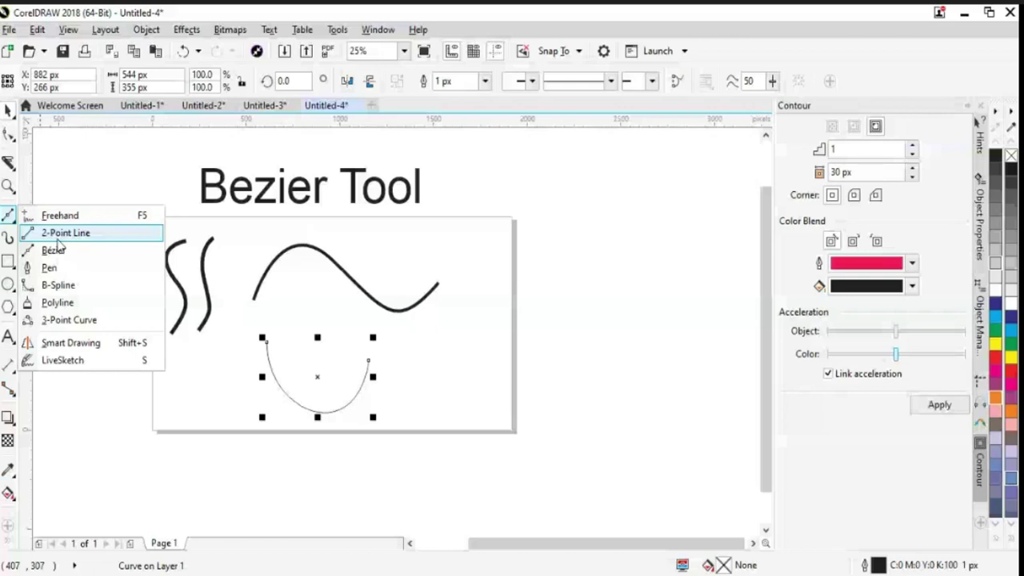
{"action": "left_click", "coordinate": [52, 249]}
{"action": "left_click", "coordinate": [368, 360]}
{"action": "left_click_drag", "start_coordinate": [480, 345], "coordinate": [493, 416]}
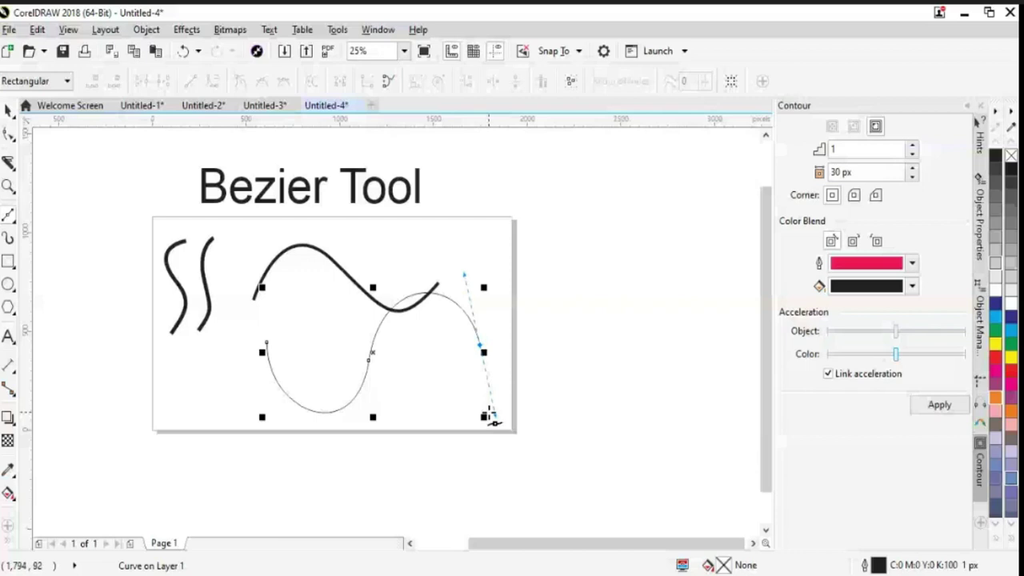
{"action": "key", "text": "ctrl+z"}
{"action": "left_click", "coordinate": [370, 361]}
{"action": "left_click_drag", "start_coordinate": [459, 360], "coordinate": [469, 448]}
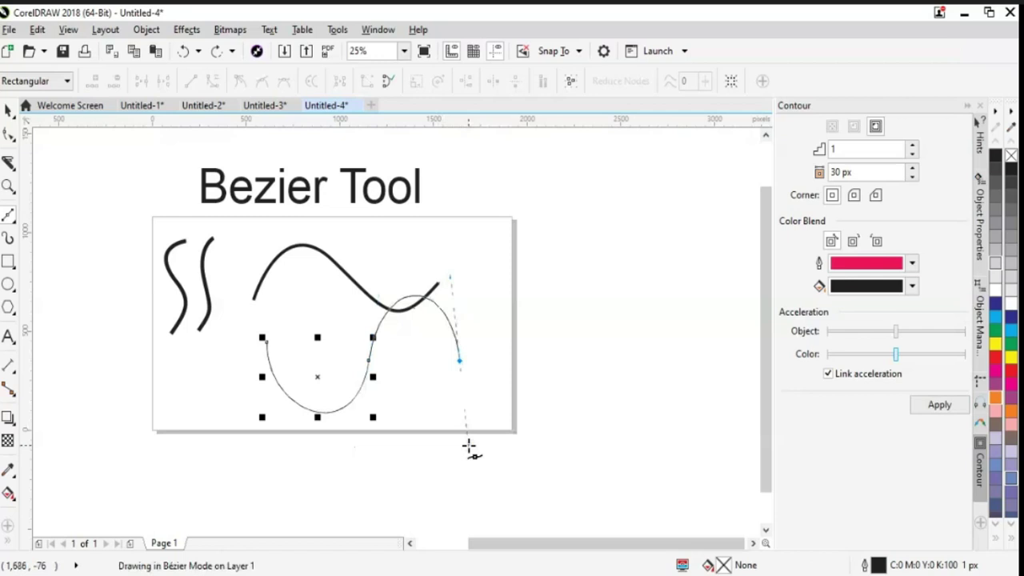
{"action": "key", "text": "ctrl+z"}
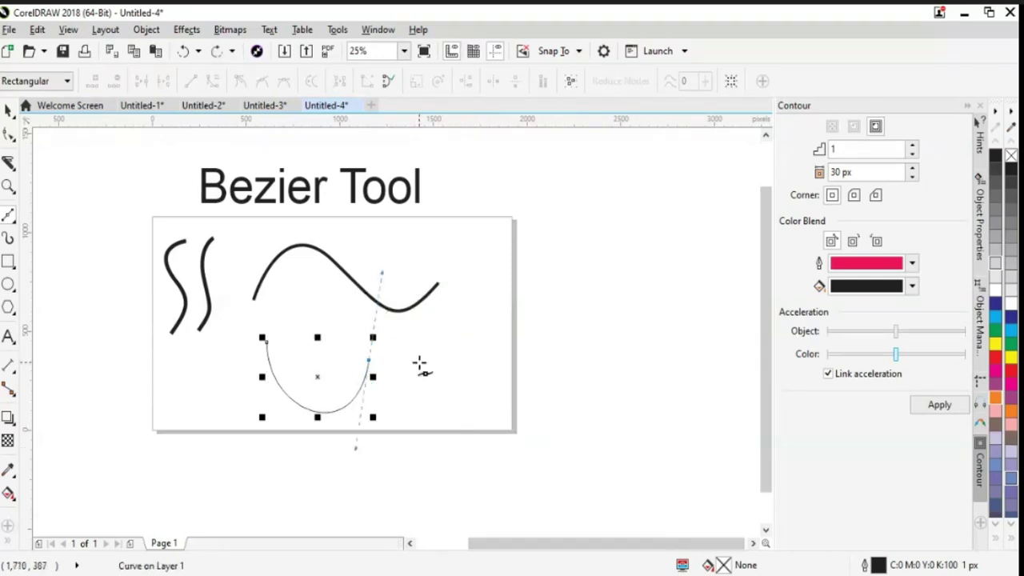
{"action": "left_click_drag", "start_coordinate": [478, 366], "coordinate": [496, 363]}
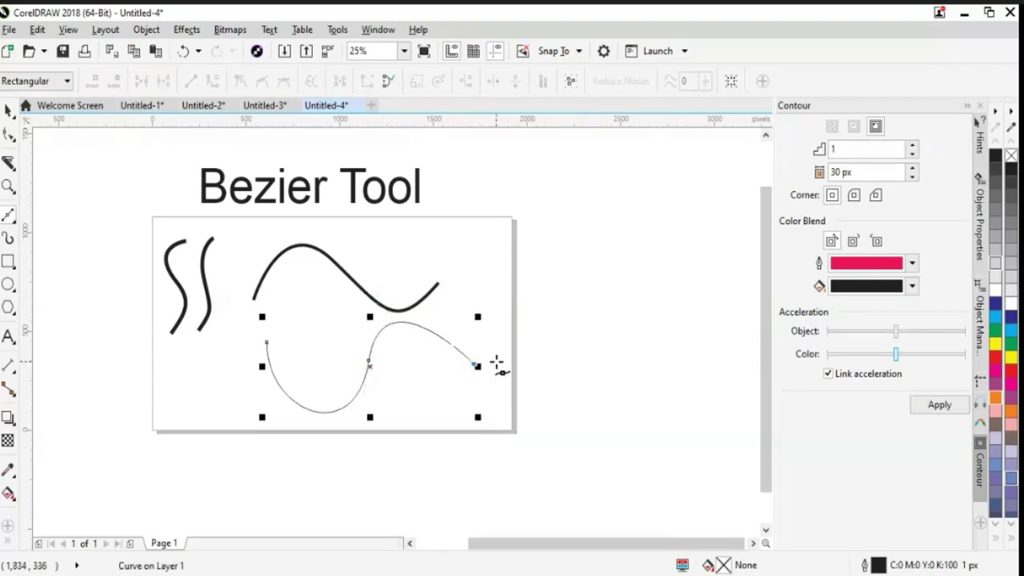
{"action": "key", "text": "ctrl+z"}
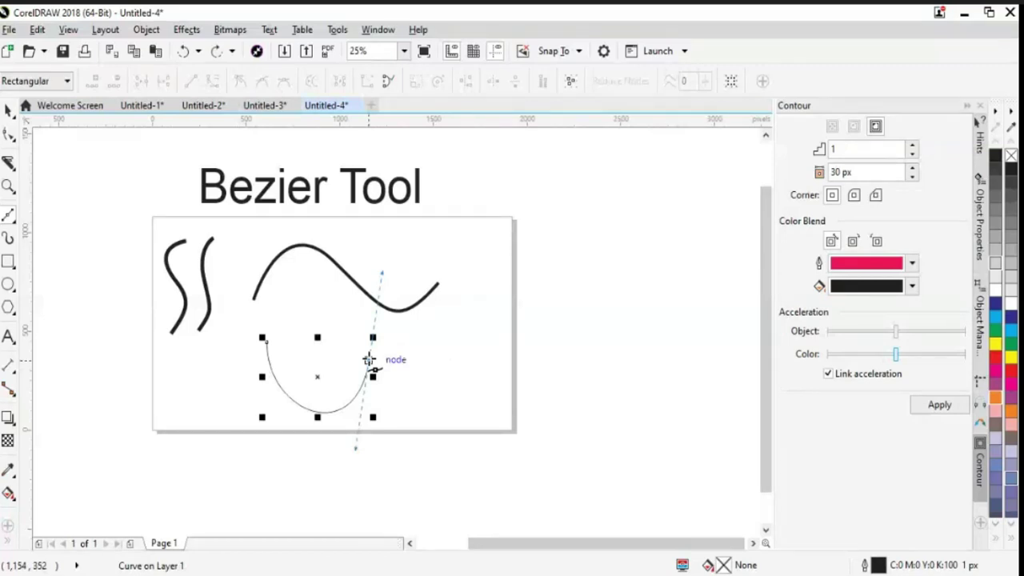
Extend the U-shaped curve into a wave about 1,180 px wide and 550 px tall and move it to the page's lower-left area.
{"action": "left_click_drag", "start_coordinate": [456, 366], "coordinate": [510, 430]}
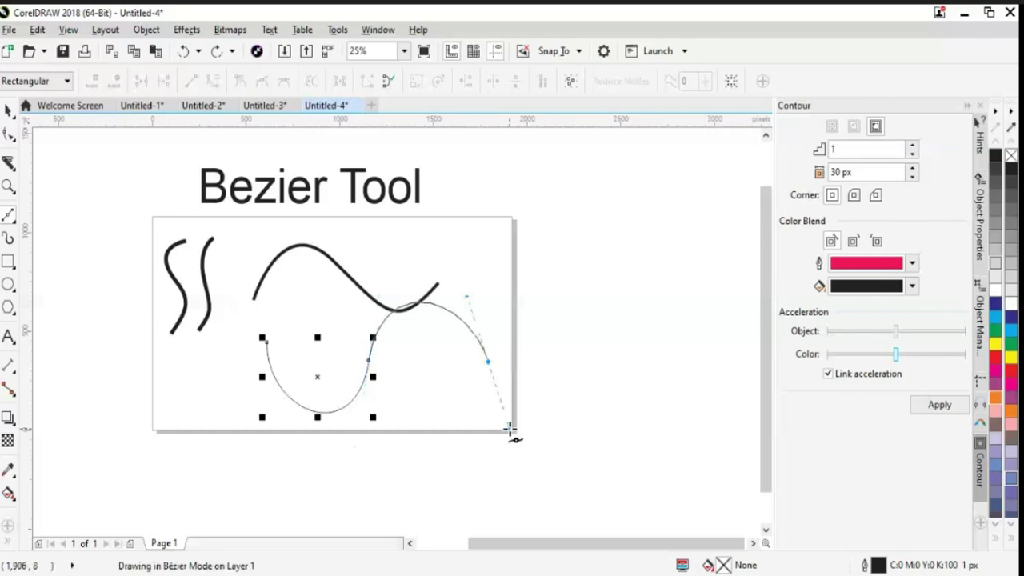
{"action": "left_click_drag", "start_coordinate": [510, 430], "coordinate": [493, 425]}
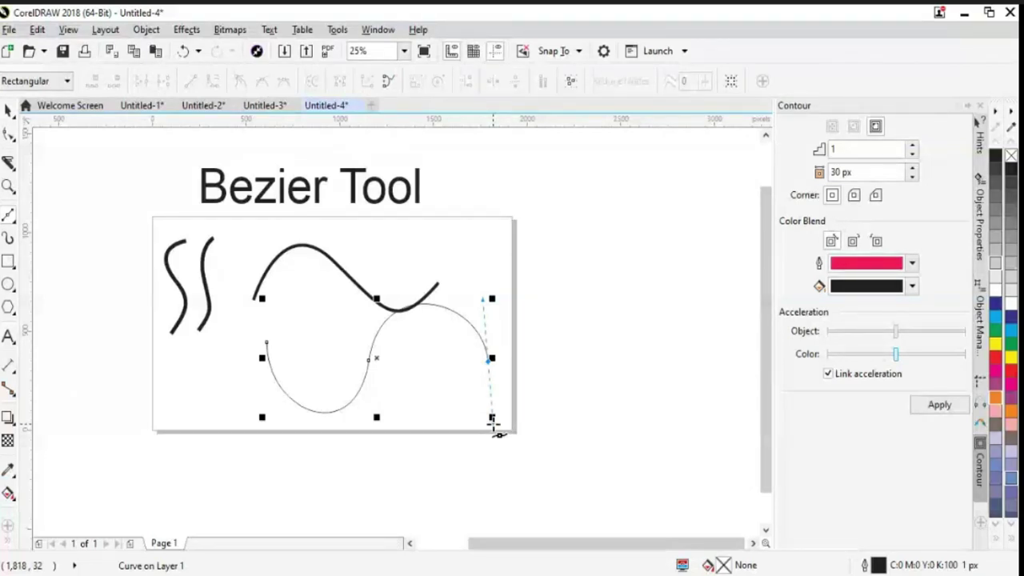
{"action": "key", "text": "space"}
{"action": "left_click_drag", "start_coordinate": [378, 360], "coordinate": [336, 342]}
{"action": "key", "text": "space"}
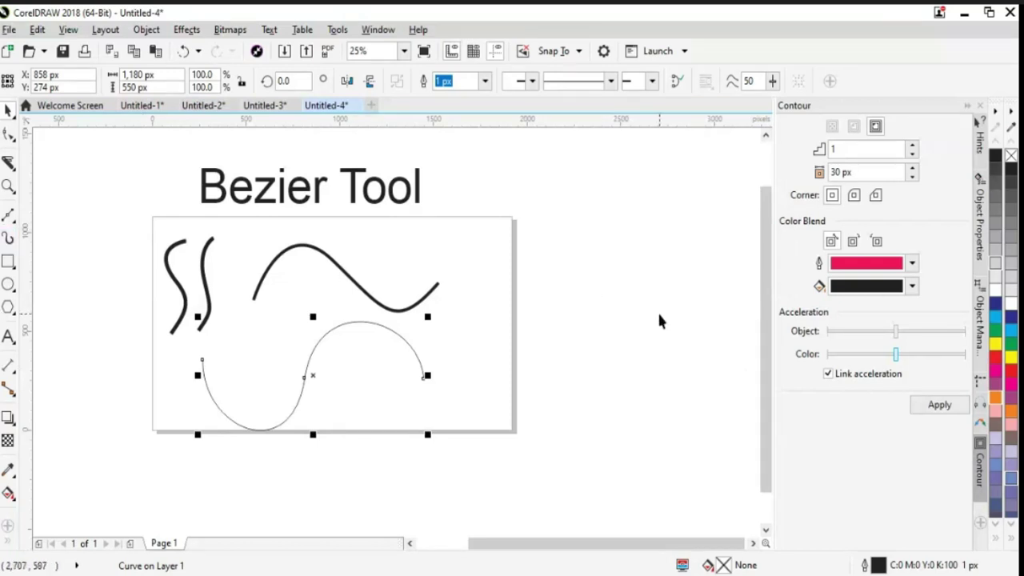
{"action": "left_click_drag", "start_coordinate": [308, 379], "coordinate": [282, 369]}
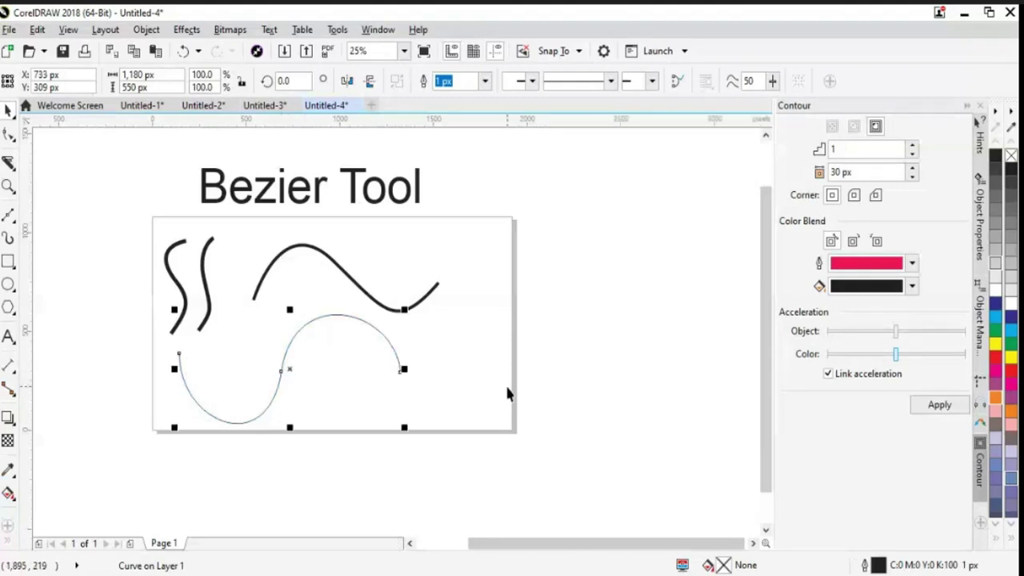
Give the lower wave a 16 px outline and shift it slightly left, close to the page's left edge.
{"action": "left_click", "coordinate": [485, 81]}
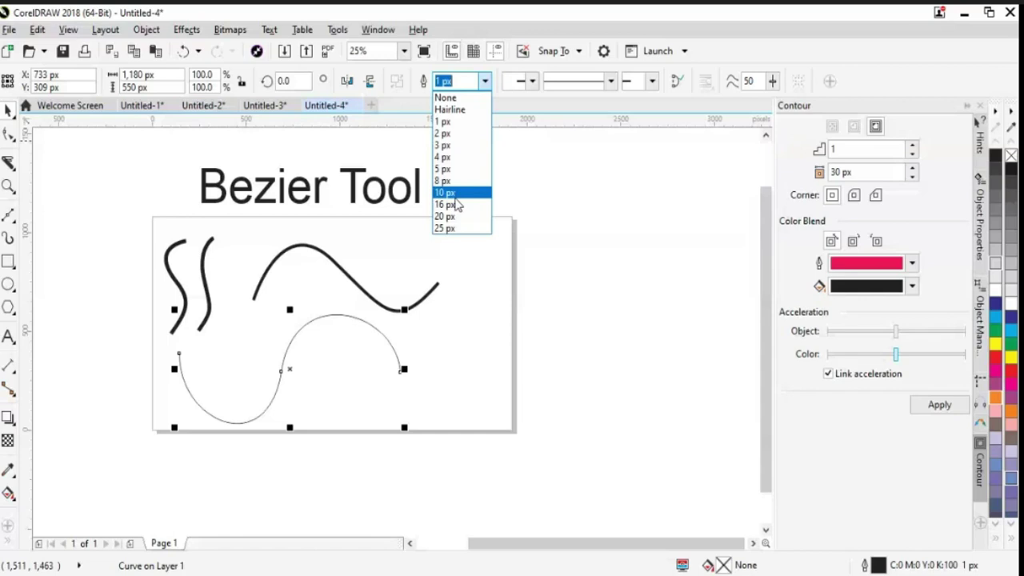
{"action": "left_click", "coordinate": [453, 204]}
{"action": "left_click", "coordinate": [627, 315]}
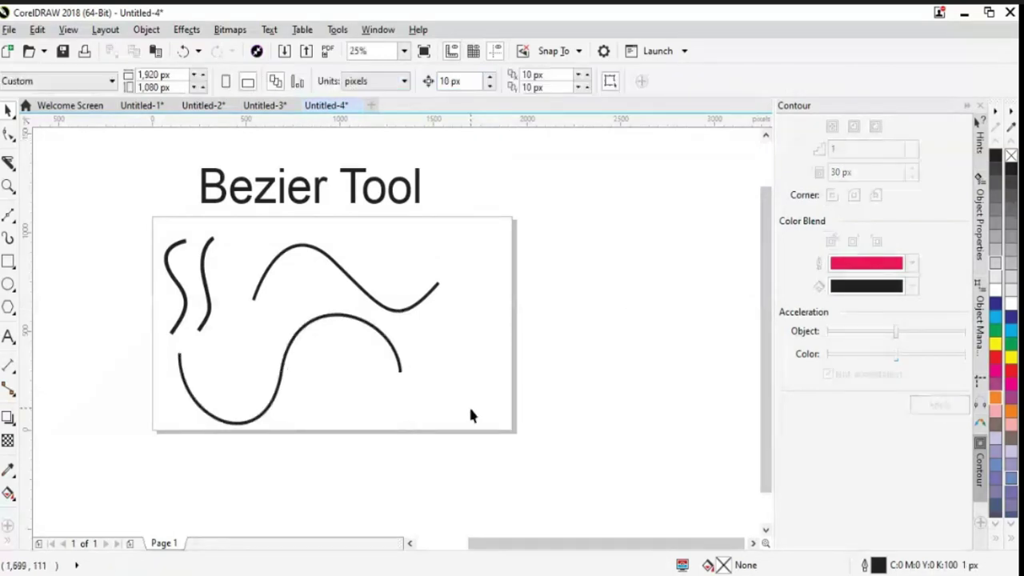
{"action": "left_click", "coordinate": [401, 370]}
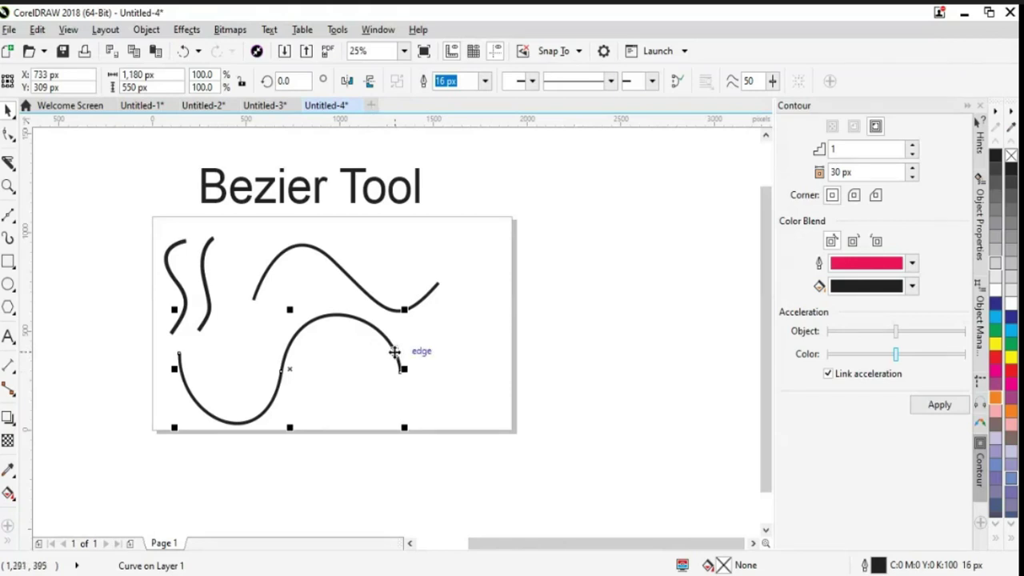
{"action": "left_click_drag", "start_coordinate": [395, 353], "coordinate": [379, 353]}
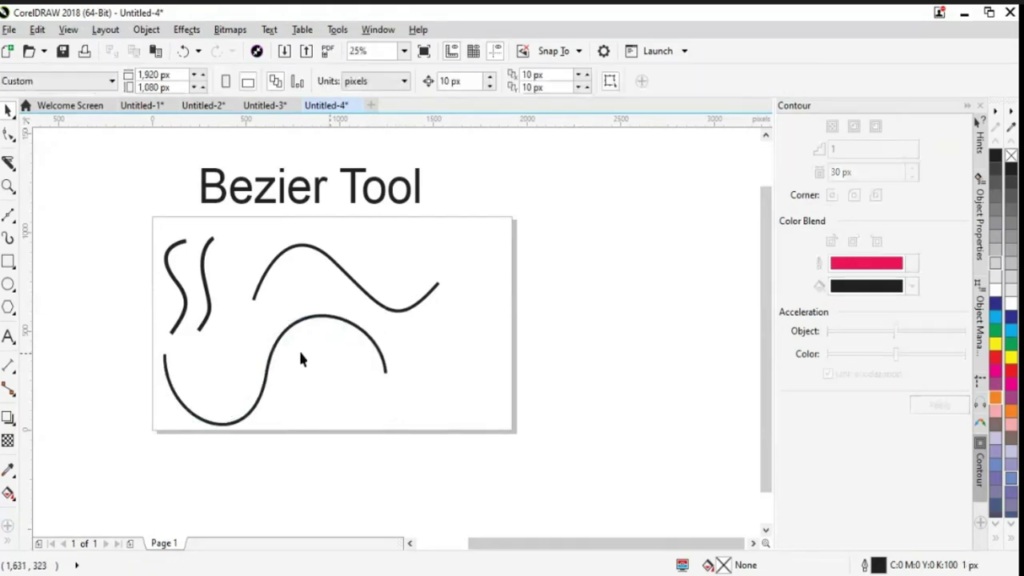
{"action": "left_click", "coordinate": [10, 215]}
{"action": "left_click", "coordinate": [82, 185]}
{"action": "left_click_drag", "start_coordinate": [483, 358], "coordinate": [521, 451]}
{"action": "left_click_drag", "start_coordinate": [599, 393], "coordinate": [652, 221]}
{"action": "left_click_drag", "start_coordinate": [458, 340], "coordinate": [429, 406]}
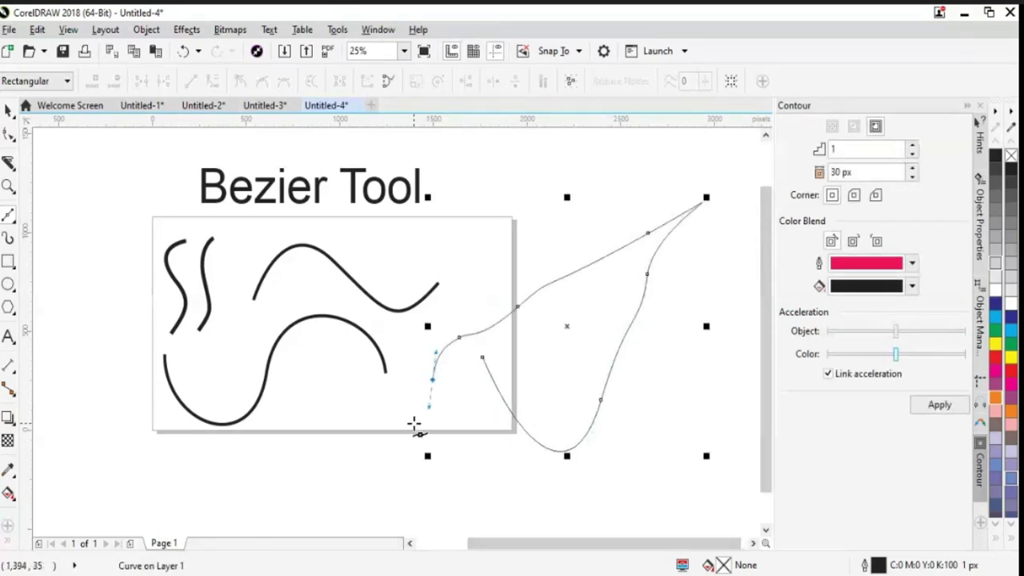
{"action": "key", "text": "ctrl+z"}
{"action": "key", "text": "ctrl+z"}
{"action": "key", "text": "ctrl+z"}
{"action": "key", "text": "ctrl+z"}
{"action": "key", "text": "ctrl+z"}
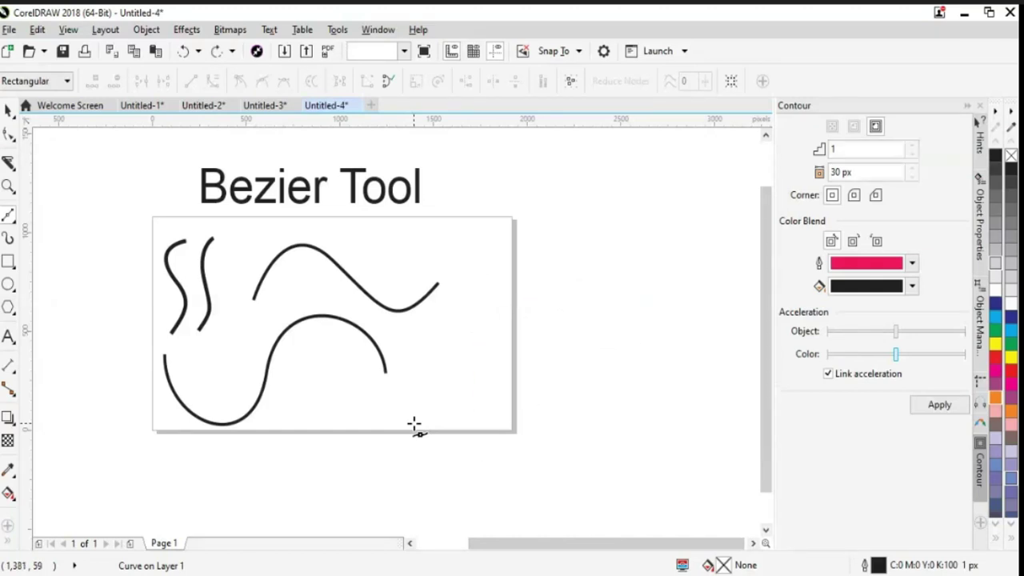
{"action": "key", "text": "Escape"}
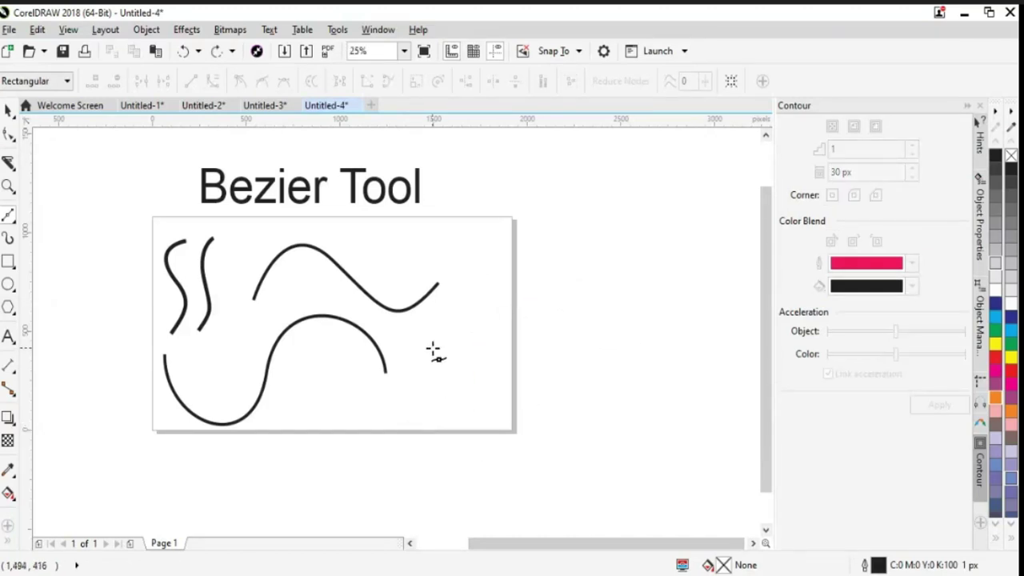
Draw a three-node Bezier wave about 996 px wide and 713 px tall across the page's right edge, undoing its extra end segments.
{"action": "left_click_drag", "start_coordinate": [432, 349], "coordinate": [438, 418]}
{"action": "left_click_drag", "start_coordinate": [513, 355], "coordinate": [533, 464]}
{"action": "scroll", "coordinate": [533, 464], "scroll_direction": "down", "scroll_amount": 1}
{"action": "left_click_drag", "start_coordinate": [618, 307], "coordinate": [634, 244]}
{"action": "left_click", "coordinate": [685, 252]}
{"action": "left_click", "coordinate": [697, 399]}
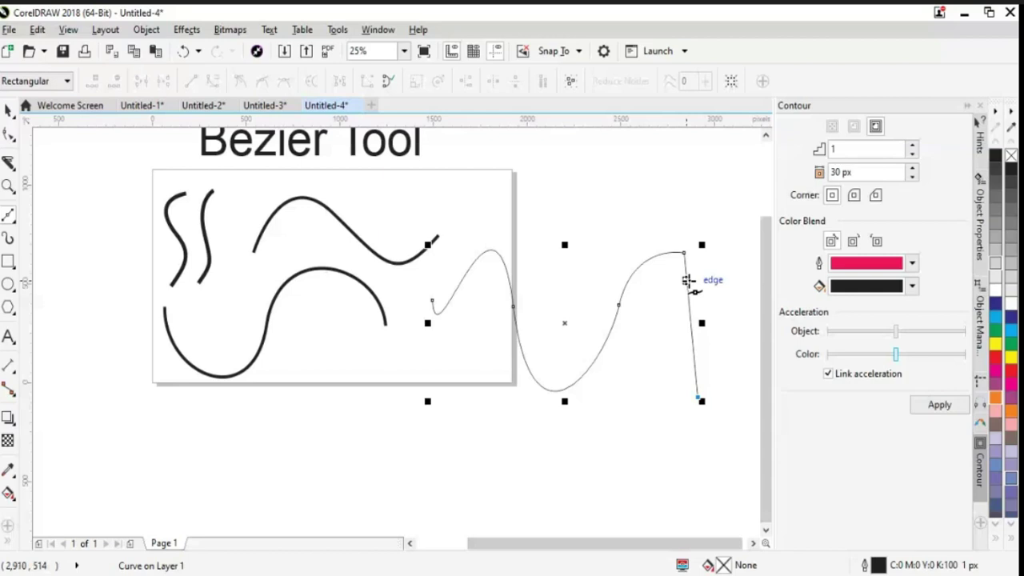
{"action": "key", "text": "ctrl+z"}
{"action": "key", "text": "ctrl+z"}
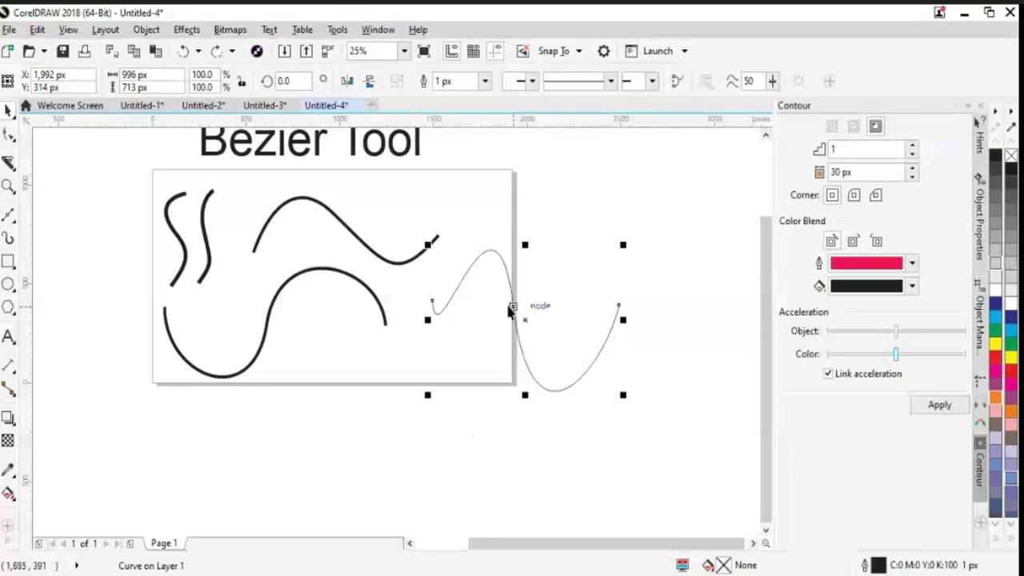
{"action": "key", "text": "Escape"}
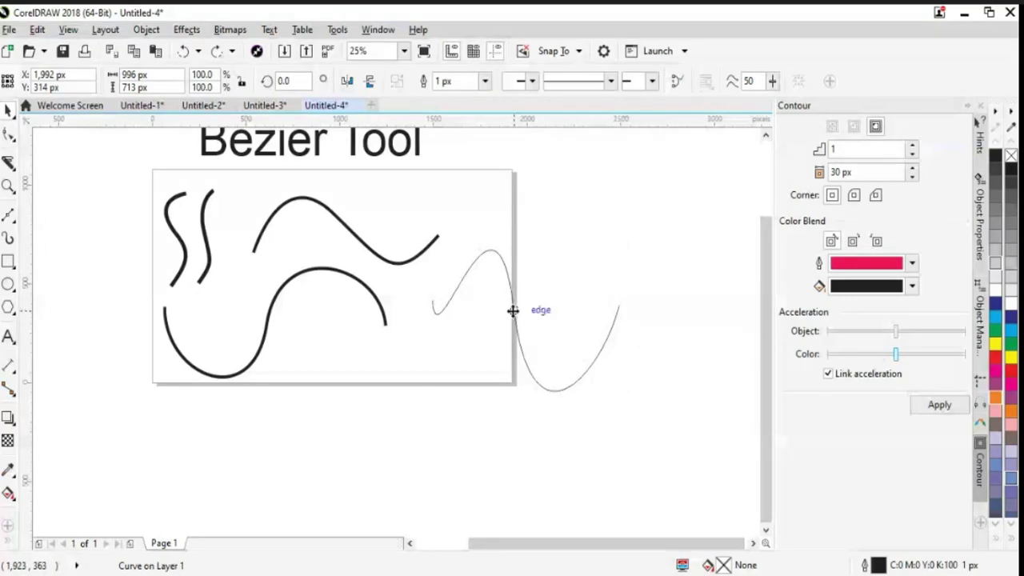
{"action": "left_click_drag", "start_coordinate": [513, 311], "coordinate": [556, 205]}
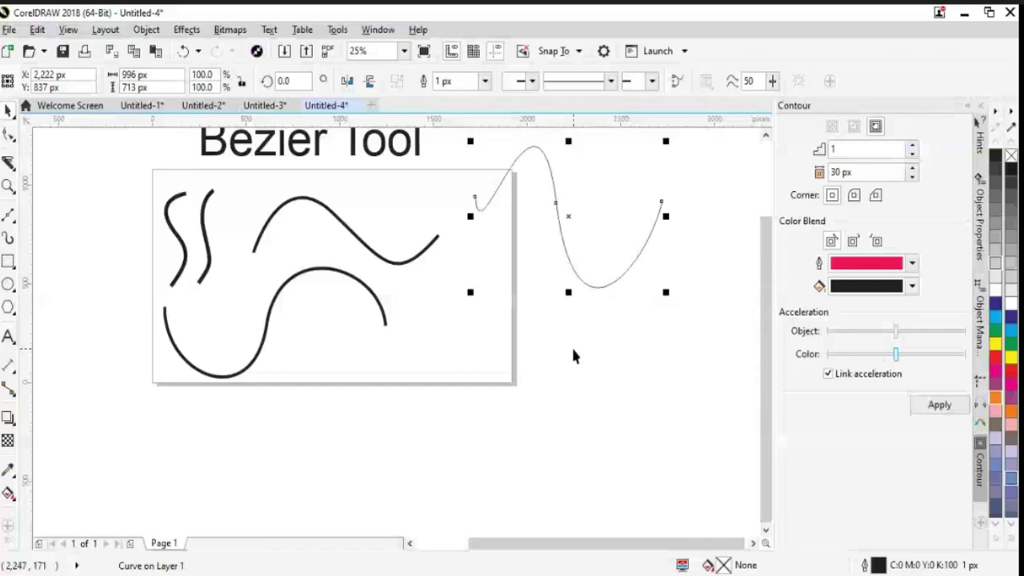
{"action": "left_click", "coordinate": [8, 216]}
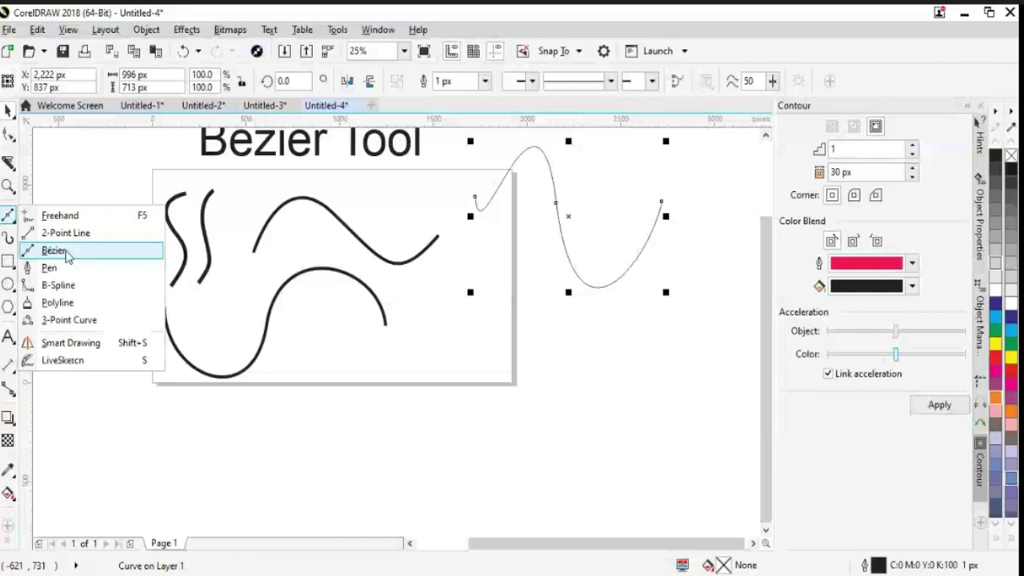
{"action": "left_click", "coordinate": [54, 250]}
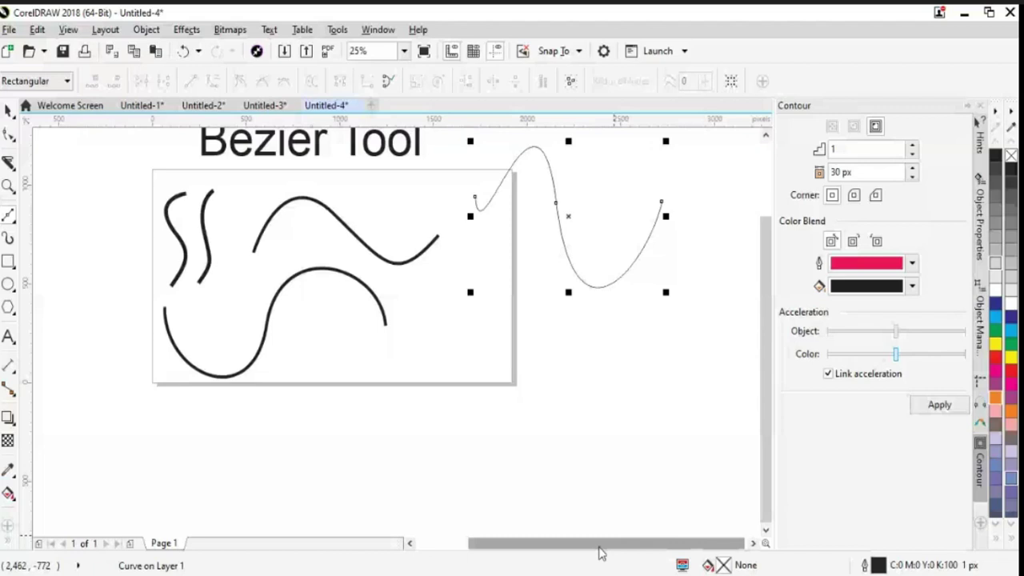
{"action": "left_click_drag", "start_coordinate": [602, 552], "coordinate": [592, 552]}
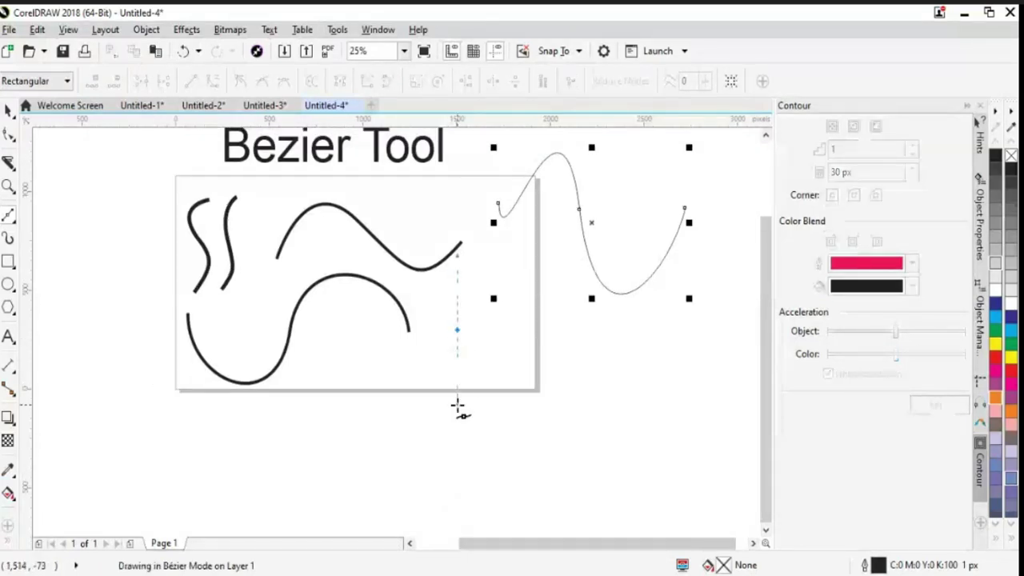
{"action": "left_click_drag", "start_coordinate": [563, 360], "coordinate": [571, 280]}
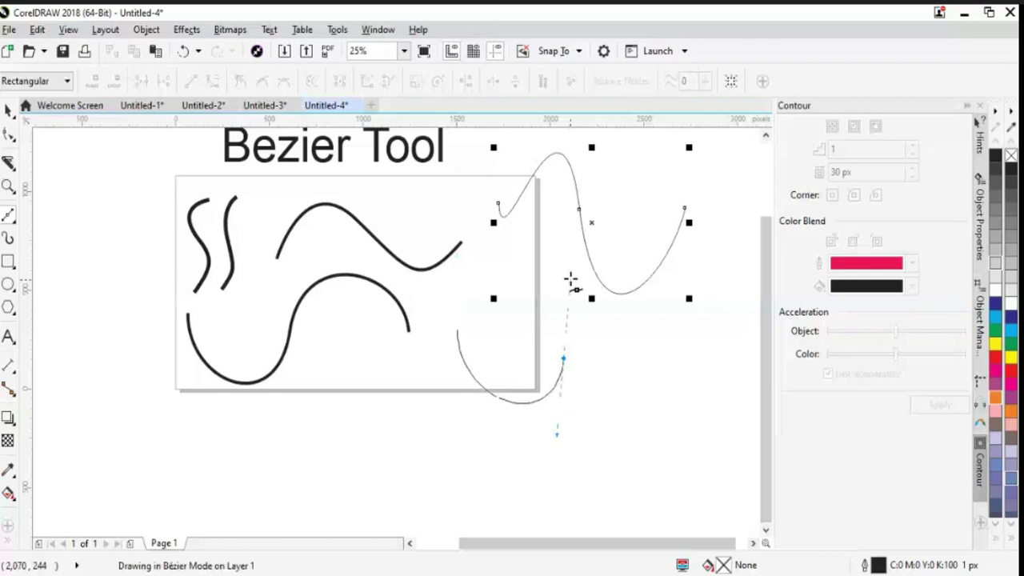
{"action": "key", "text": "space"}
{"action": "key", "text": "Delete"}
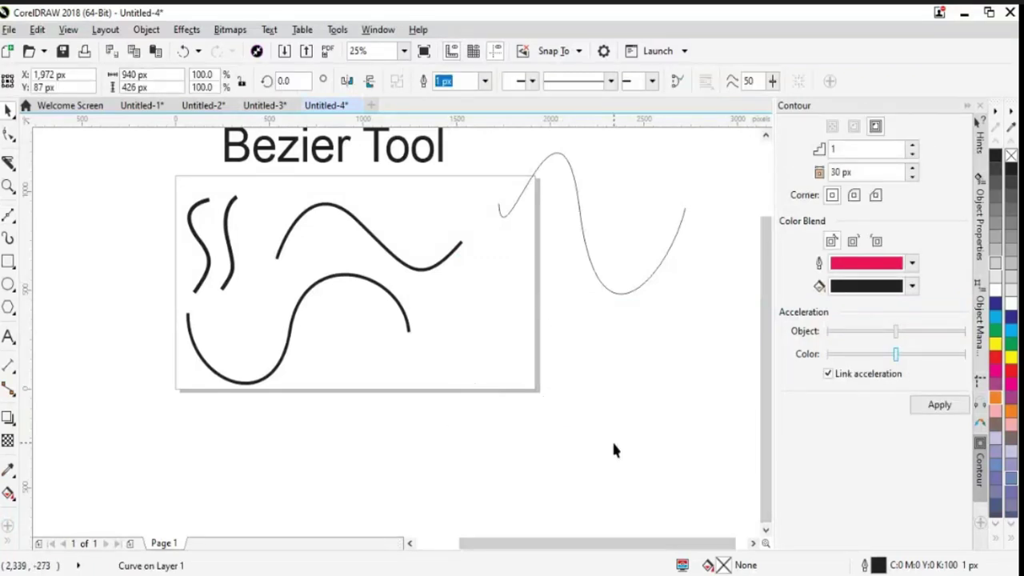
Give the thin steep wave a 20 px outline and place its start on the right end of the lower wave.
{"action": "left_click", "coordinate": [621, 300]}
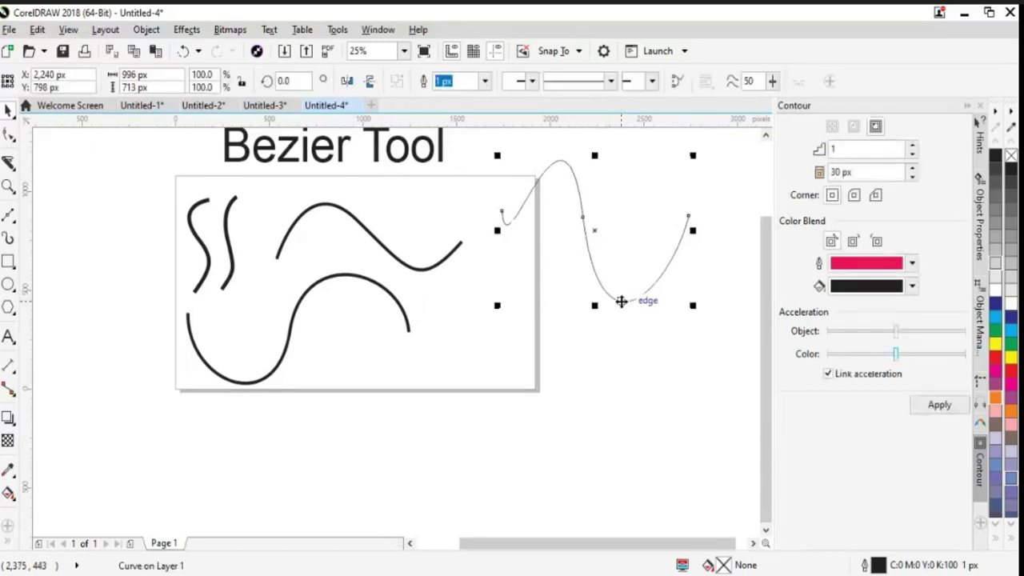
{"action": "left_click_drag", "start_coordinate": [621, 300], "coordinate": [576, 393]}
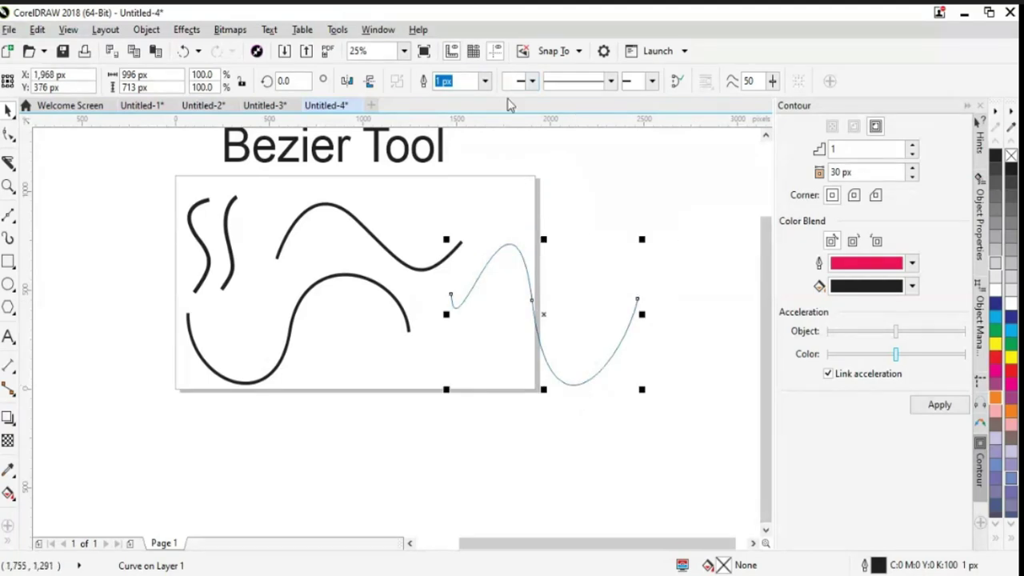
{"action": "type", "text": "20"}
{"action": "key", "text": "Return"}
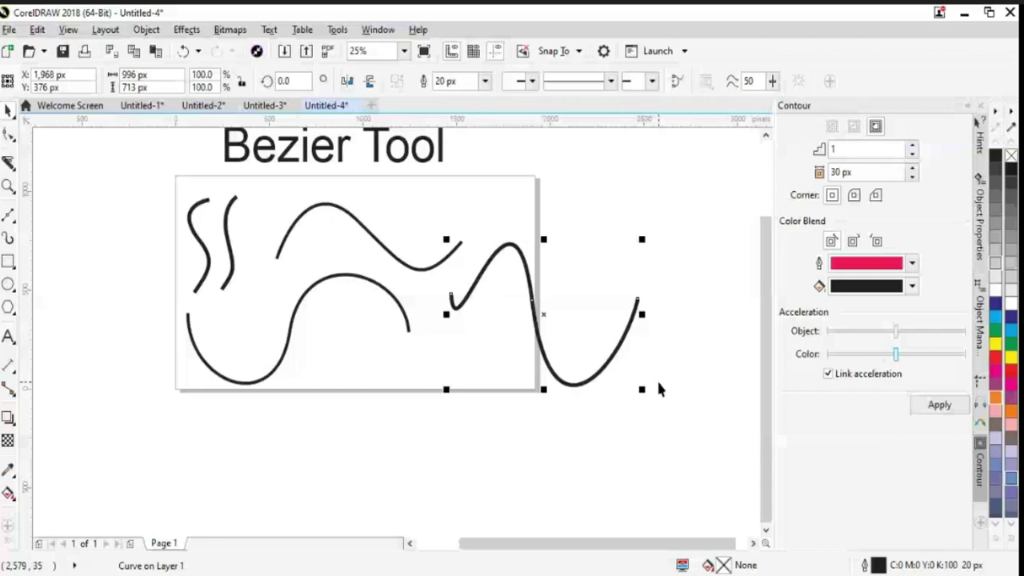
{"action": "key", "text": "ctrl+z"}
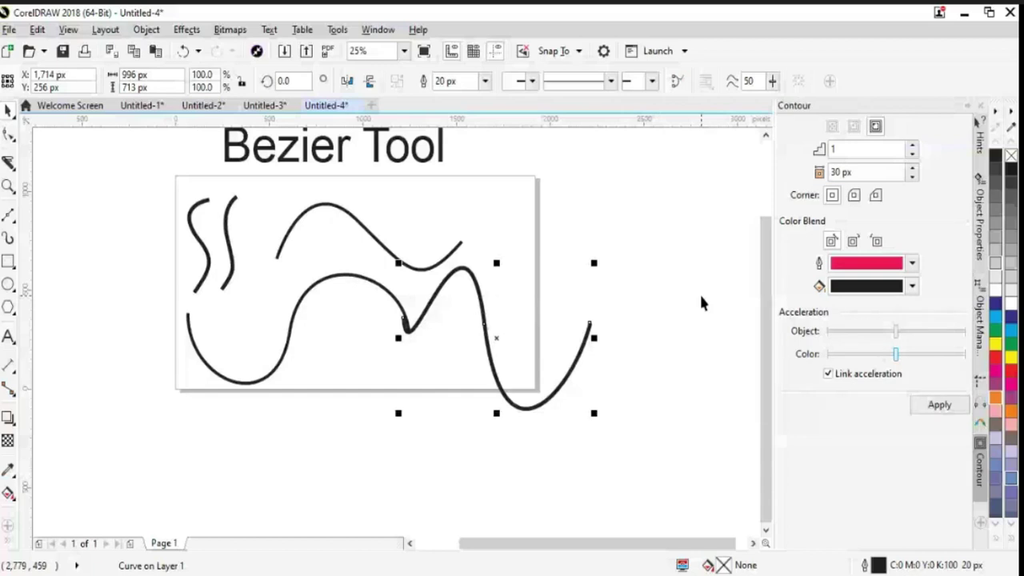
{"action": "key", "text": "Right"}
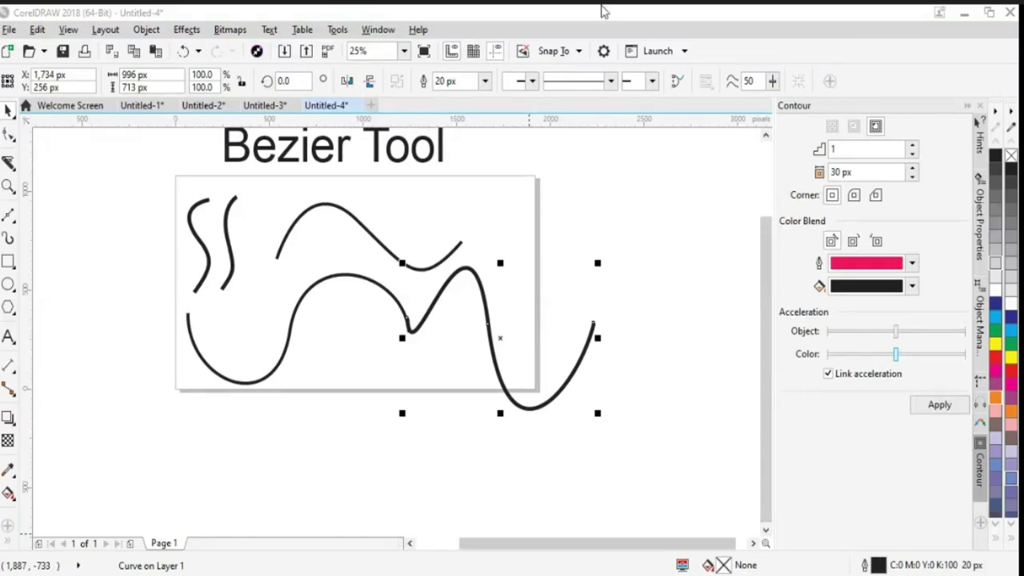
Move both joined lower waves together across the page's left edge and shift the upper wave up and left over the S-shaped curves.
{"action": "left_click", "coordinate": [938, 20]}
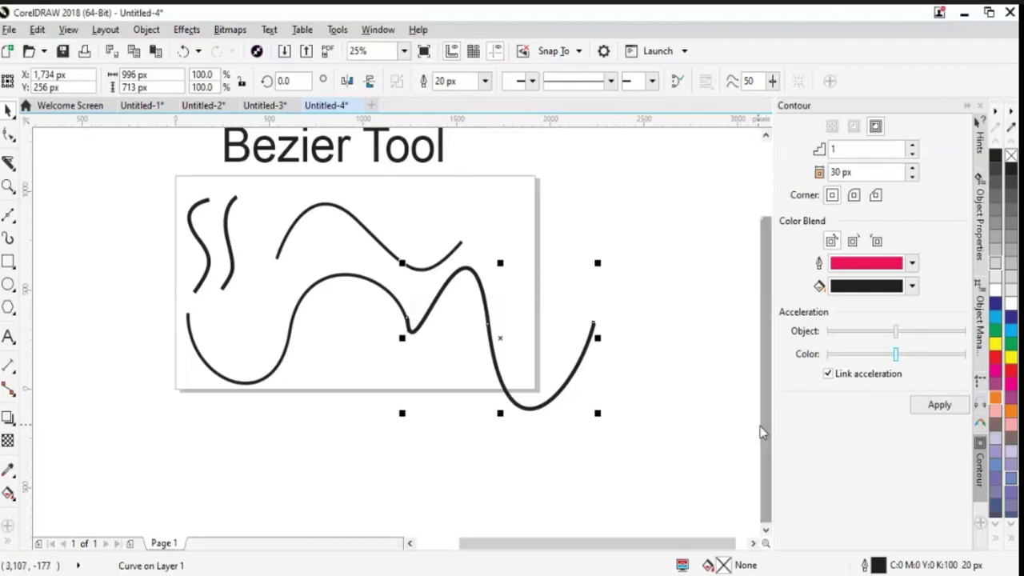
{"action": "left_click", "coordinate": [348, 315]}
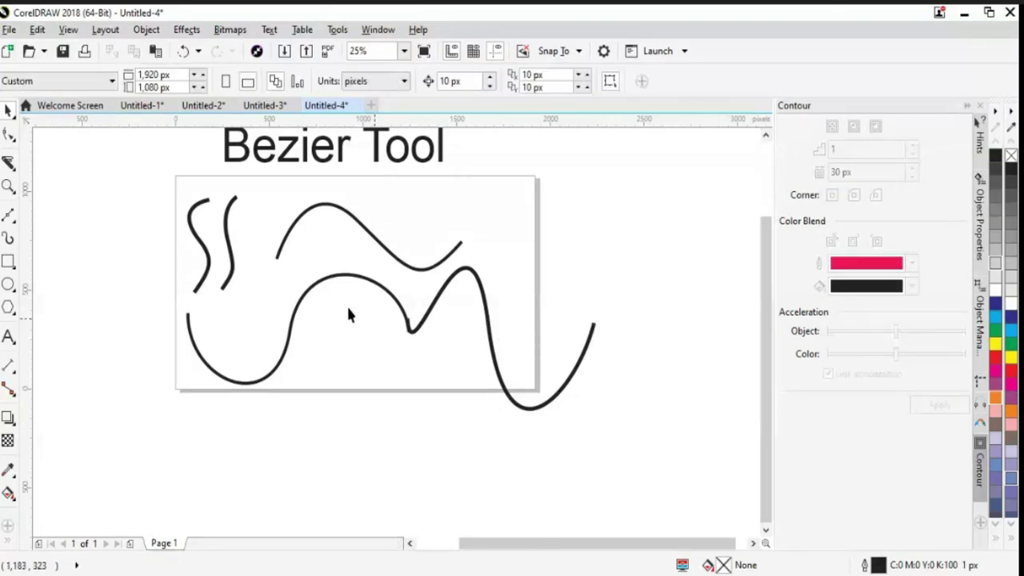
{"action": "left_click", "coordinate": [410, 328]}
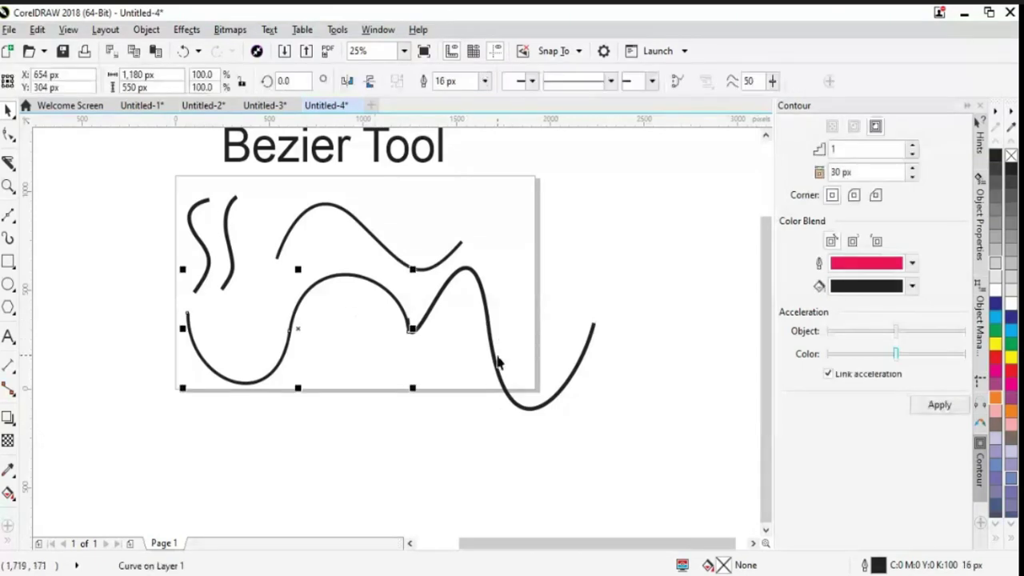
{"action": "left_click", "coordinate": [497, 362], "text": "shift"}
{"action": "left_click_drag", "start_coordinate": [598, 414], "coordinate": [581, 393]}
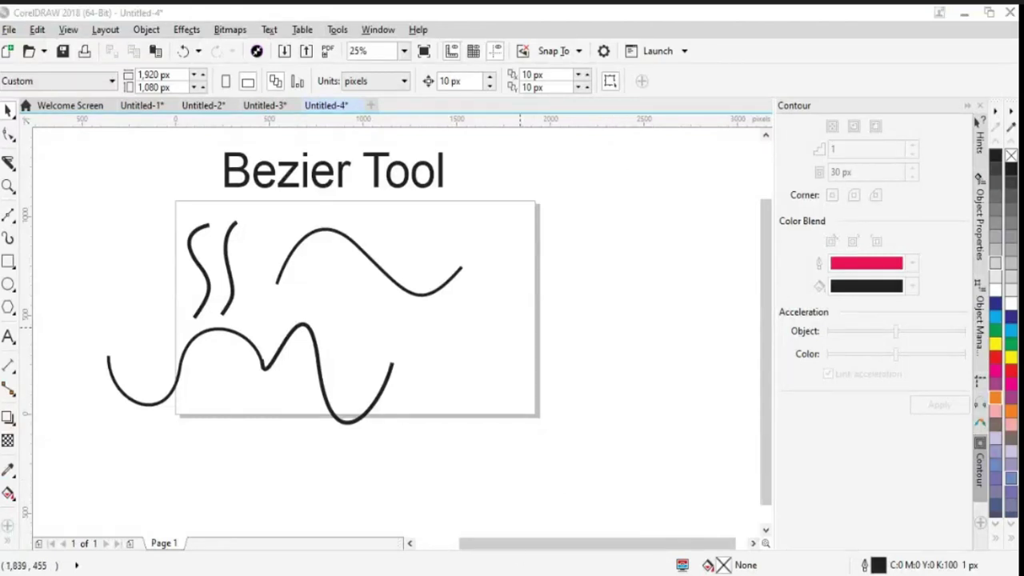
{"action": "left_click", "coordinate": [544, 512]}
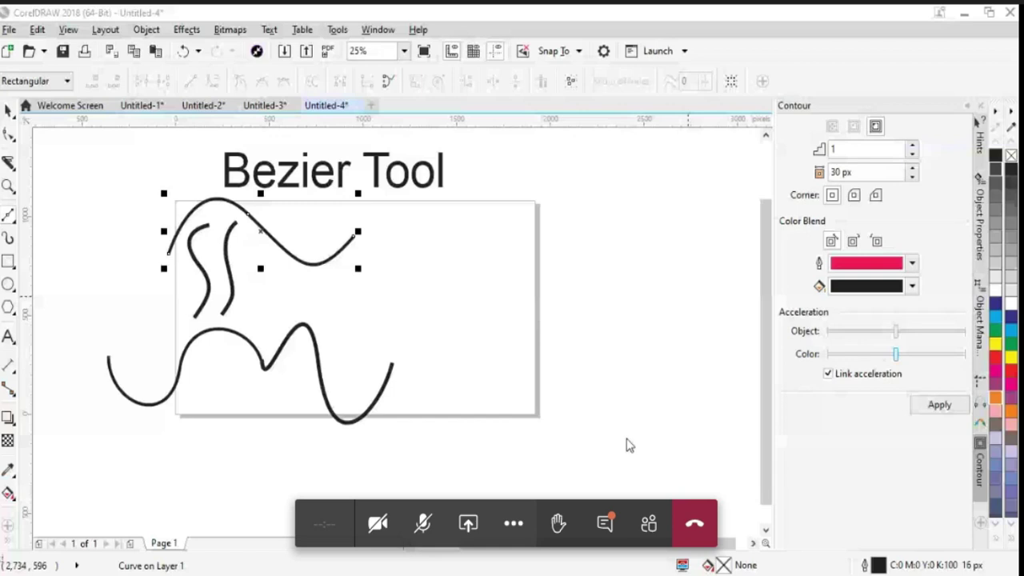
Briefly unmute the meeting microphone and mute it again.
{"action": "key", "text": "ctrl+z"}
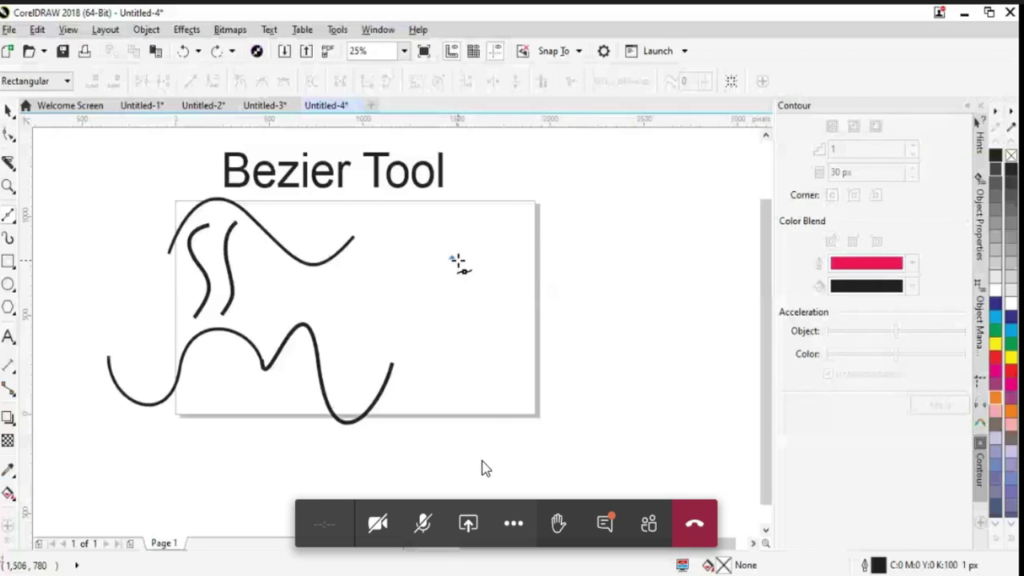
{"action": "left_click", "coordinate": [423, 525]}
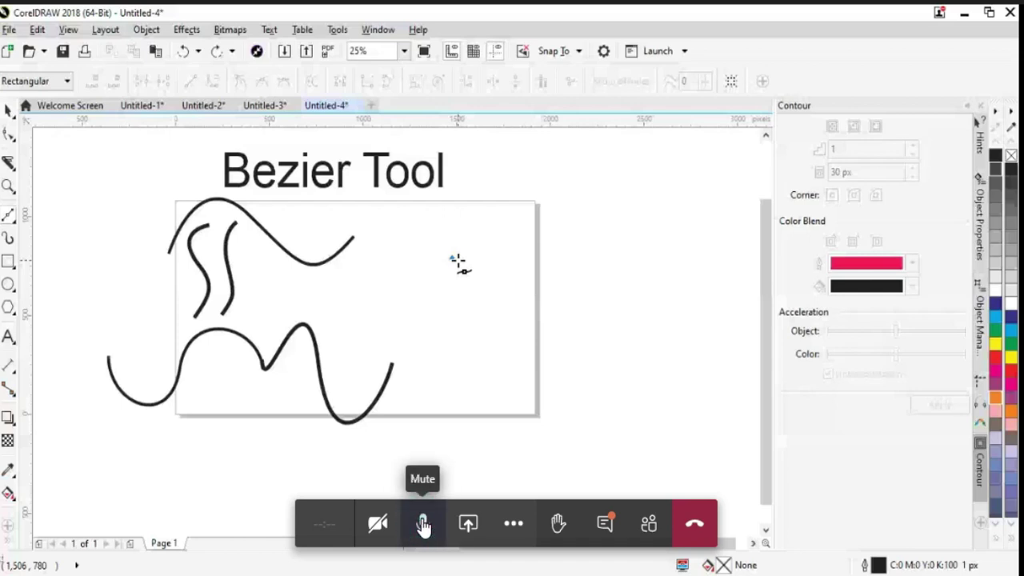
{"action": "left_click", "coordinate": [423, 526]}
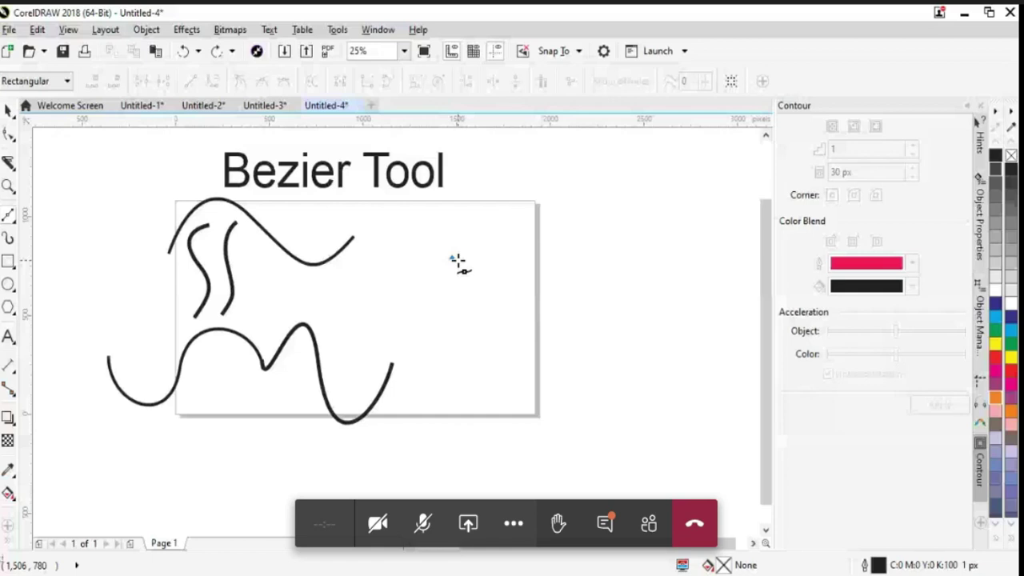
Try a short straight Bezier segment and a wide U-shaped curve across the page's right edge, undoing each one.
{"action": "left_click", "coordinate": [449, 255]}
{"action": "left_click", "coordinate": [502, 278]}
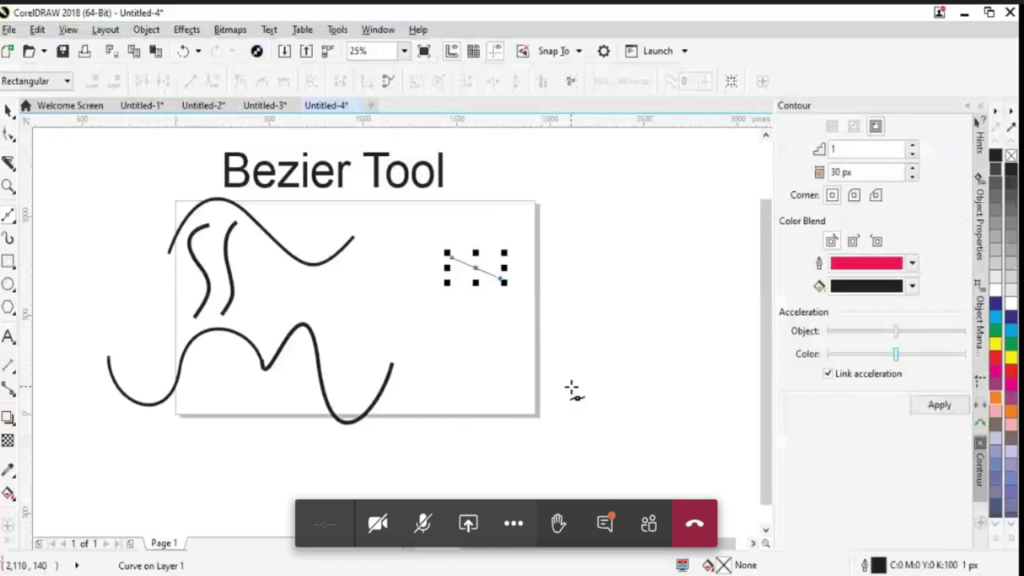
{"action": "key", "text": "ctrl+z"}
{"action": "left_click", "coordinate": [454, 249]}
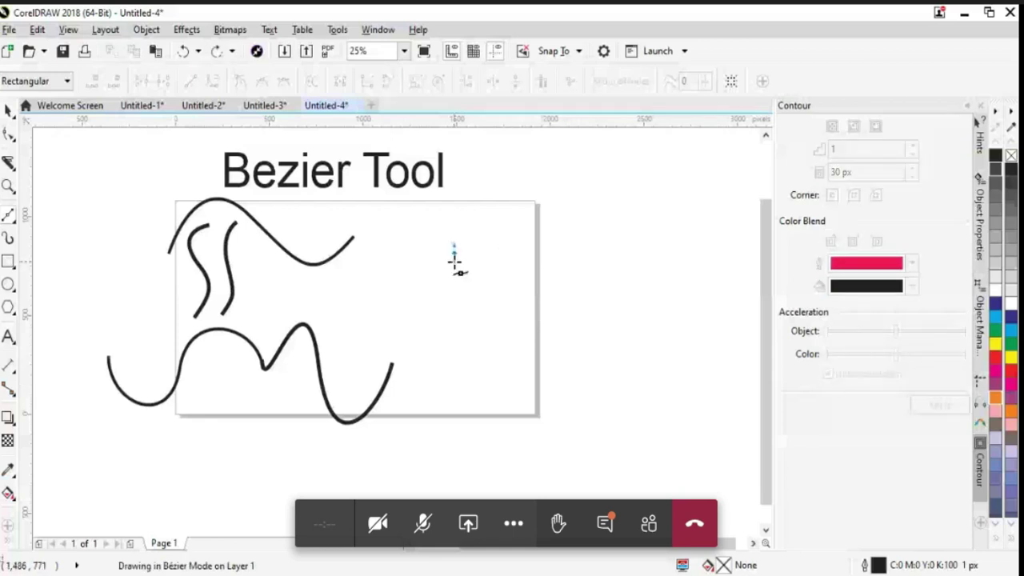
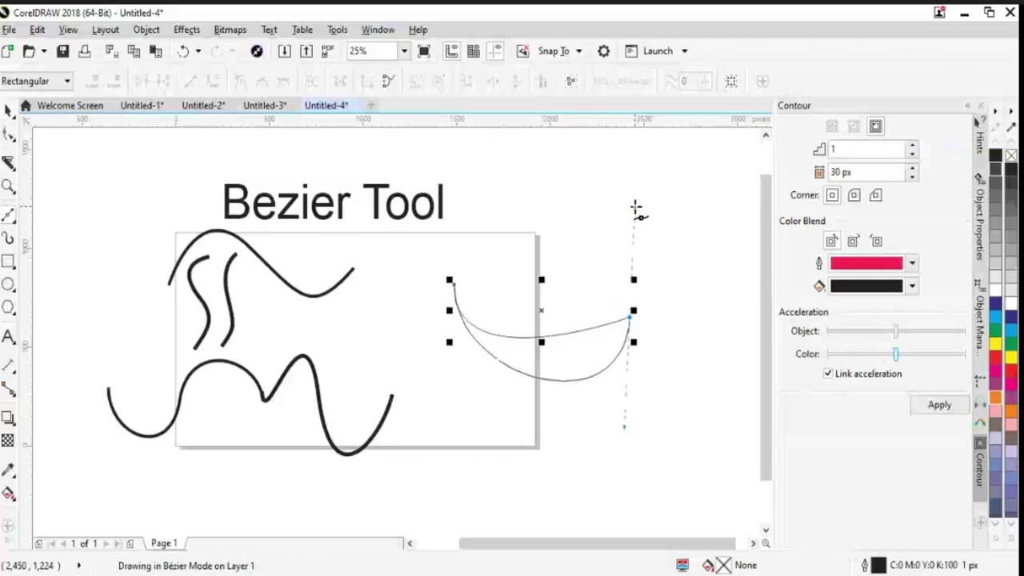
{"action": "left_click_drag", "start_coordinate": [635, 208], "coordinate": [647, 193]}
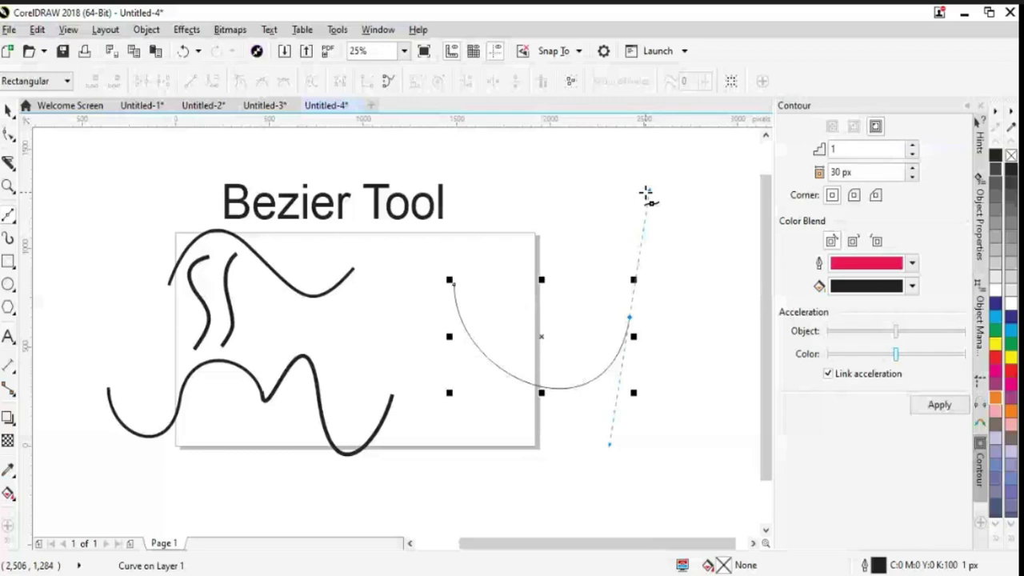
{"action": "key", "text": "ctrl+z"}
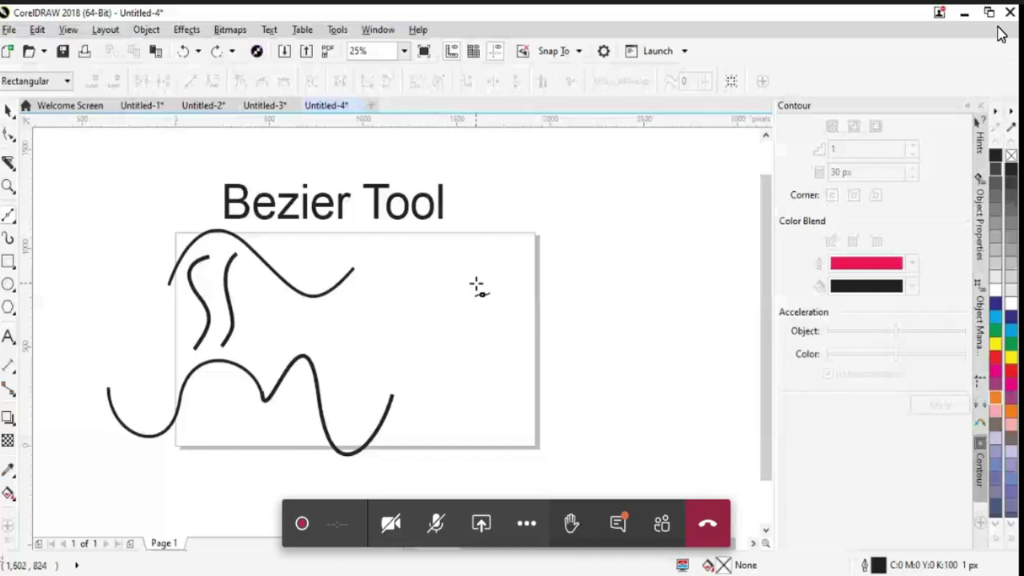
Try a short two-node segment with an upward end handle, and begin another curve with a node carrying long vertical handles.
{"action": "left_click", "coordinate": [463, 280]}
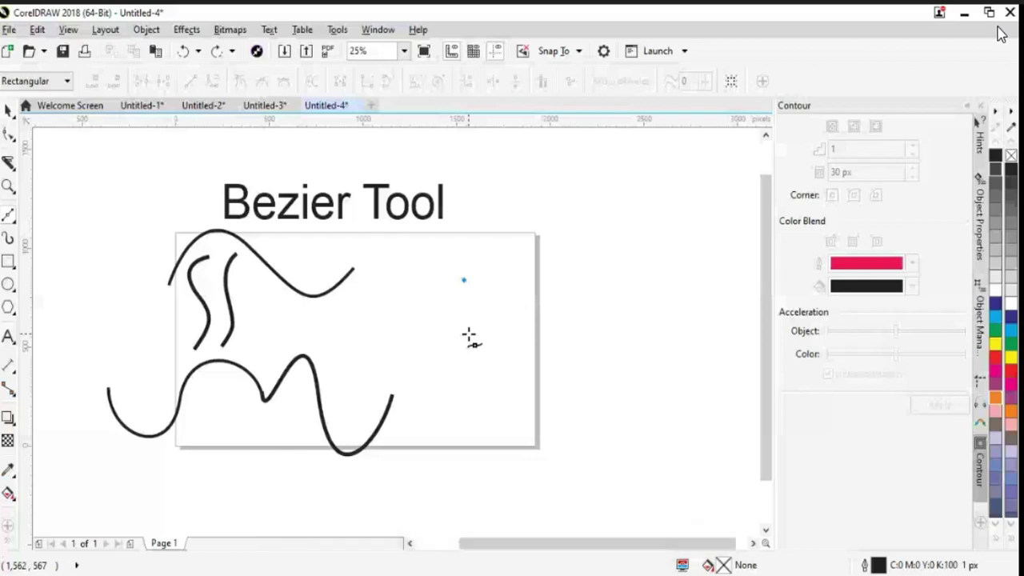
{"action": "left_click", "coordinate": [529, 264]}
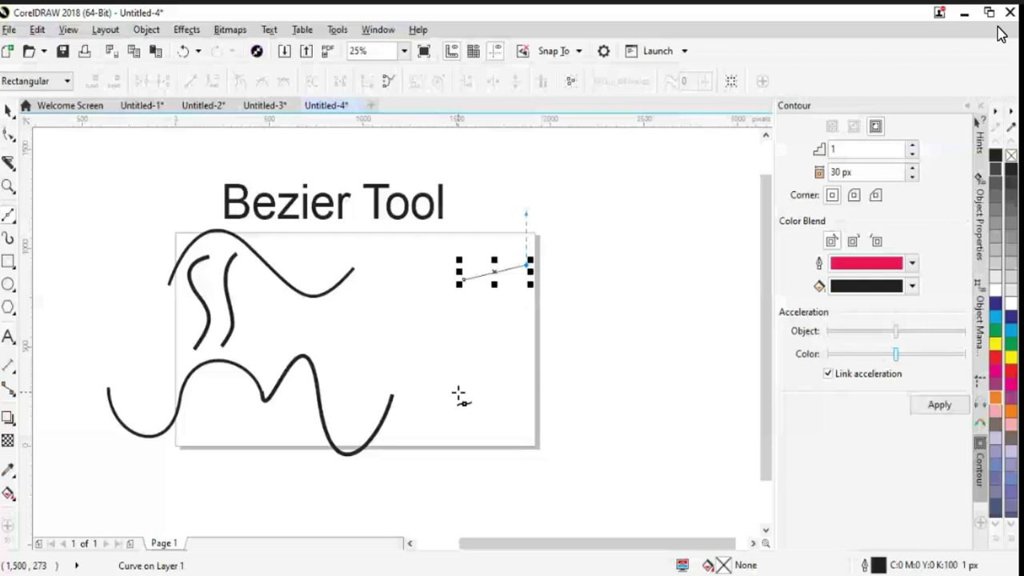
{"action": "left_click_drag", "start_coordinate": [453, 288], "coordinate": [454, 373]}
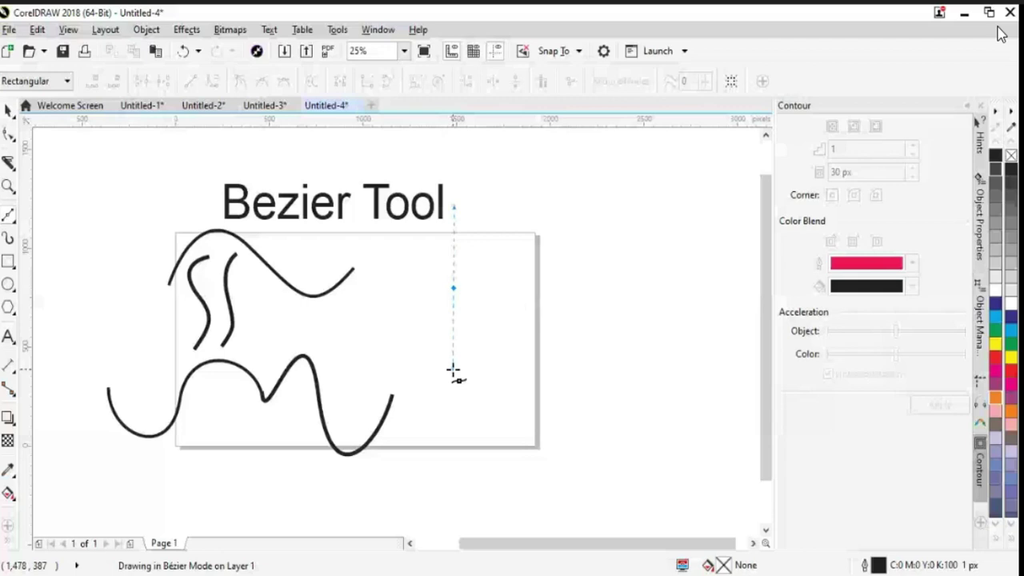
{"action": "left_click_drag", "start_coordinate": [453, 371], "coordinate": [455, 366]}
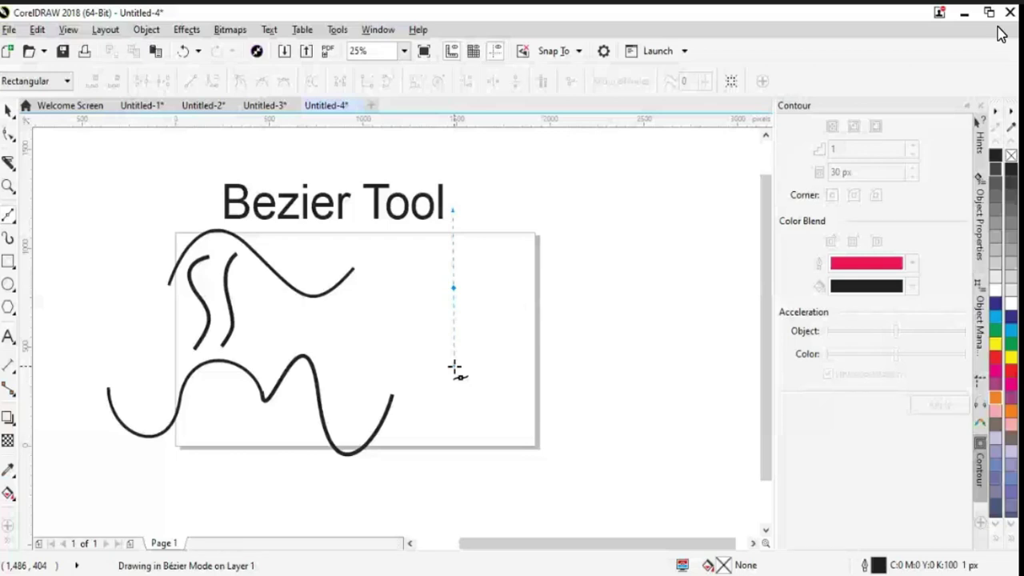
Restart the Bezier tool and draw a closed straight-sided triangle inside the page's right edge.
{"action": "left_click", "coordinate": [9, 216]}
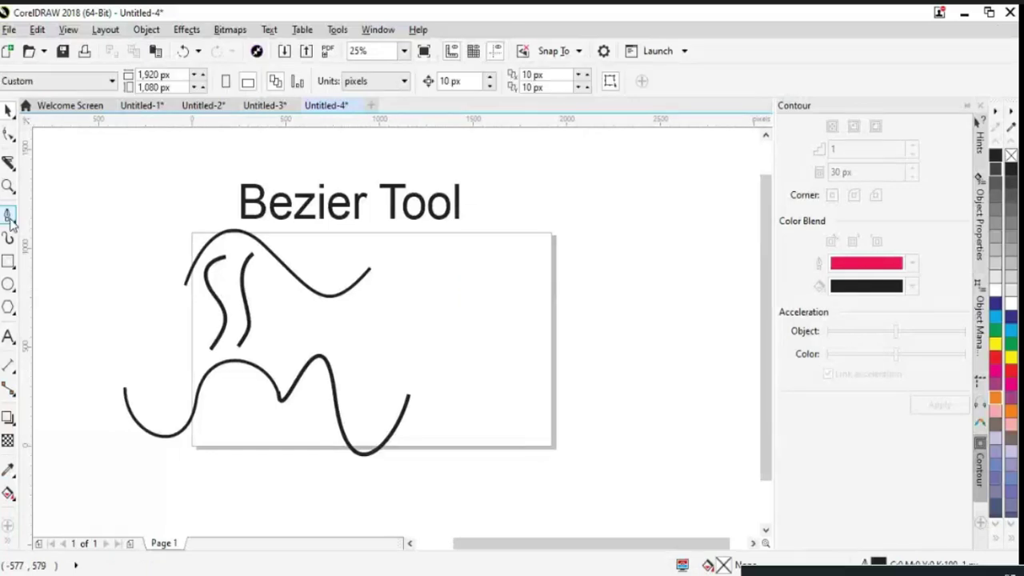
{"action": "left_click", "coordinate": [48, 250]}
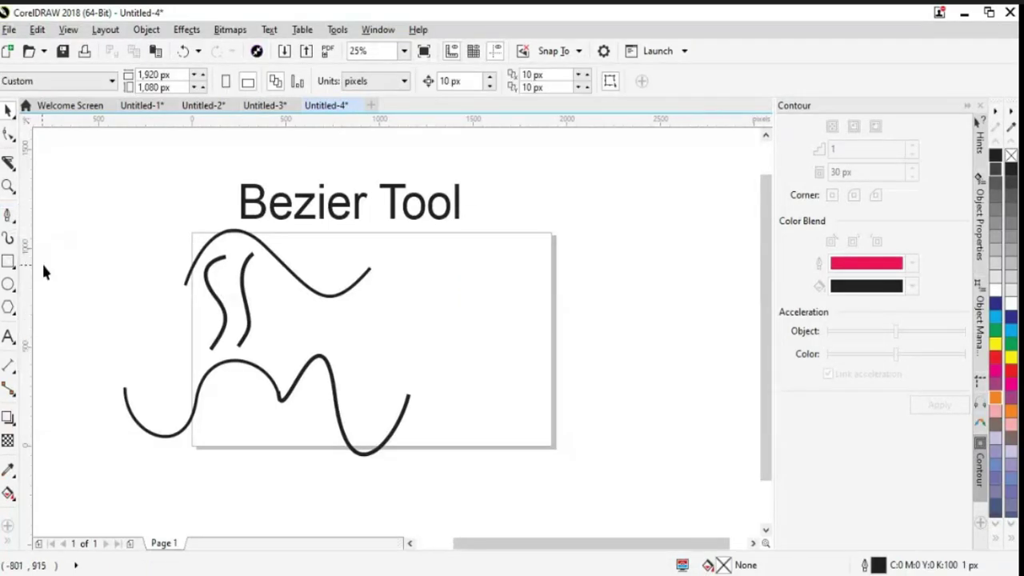
{"action": "left_click", "coordinate": [9, 216]}
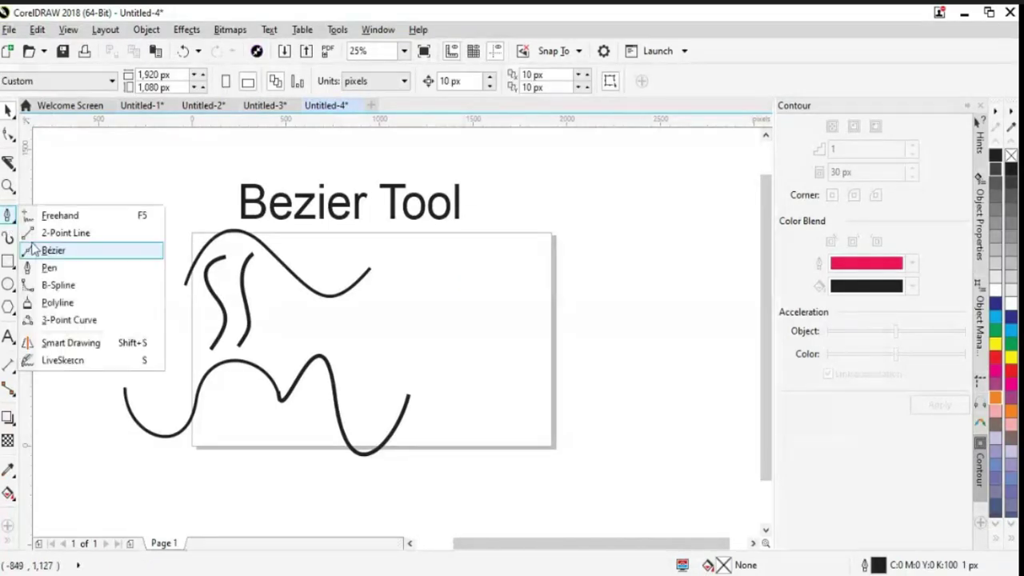
{"action": "left_click", "coordinate": [50, 251]}
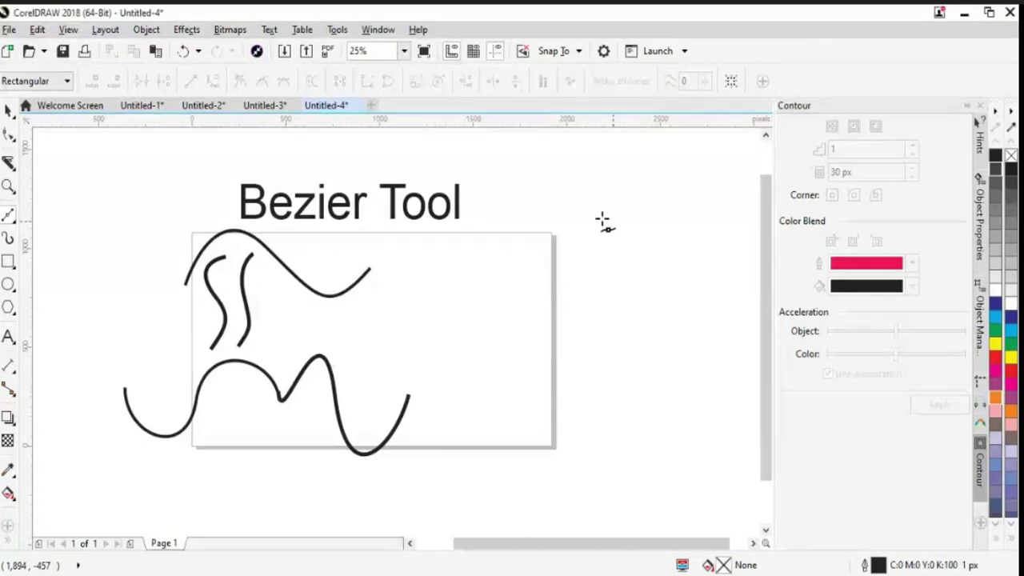
{"action": "left_click", "coordinate": [482, 293]}
{"action": "left_click", "coordinate": [485, 393]}
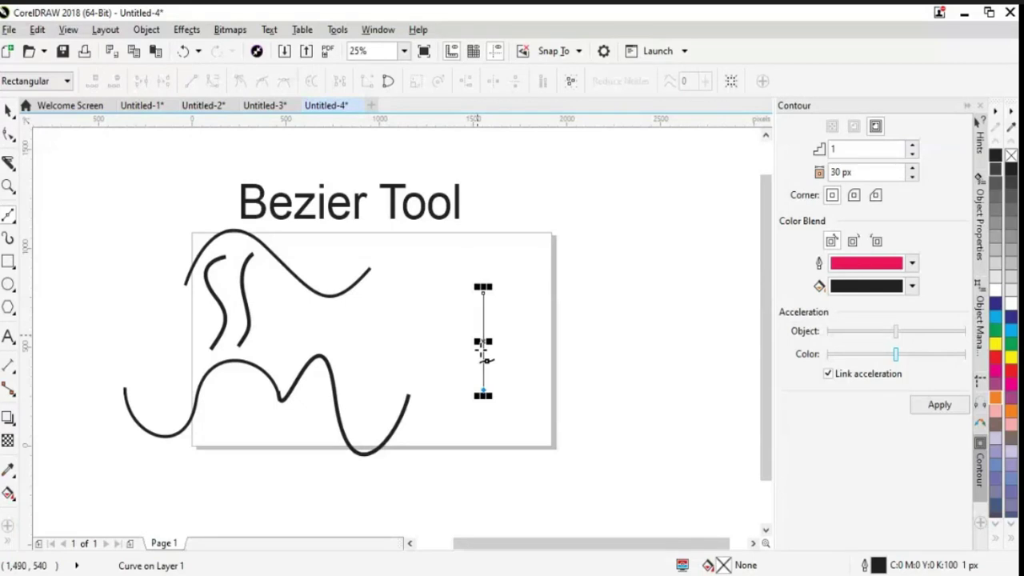
{"action": "left_click", "coordinate": [546, 340]}
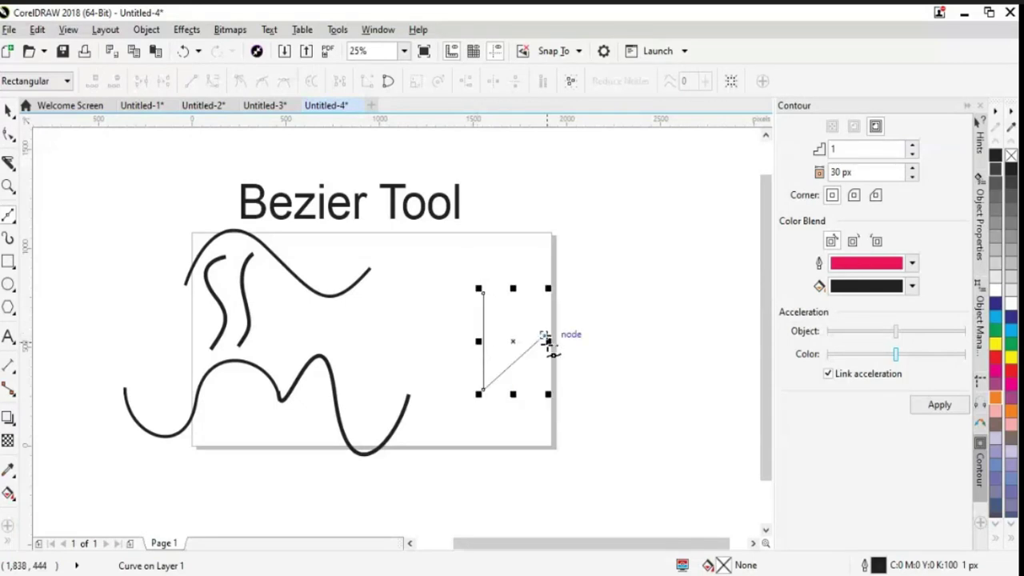
{"action": "left_click", "coordinate": [483, 291]}
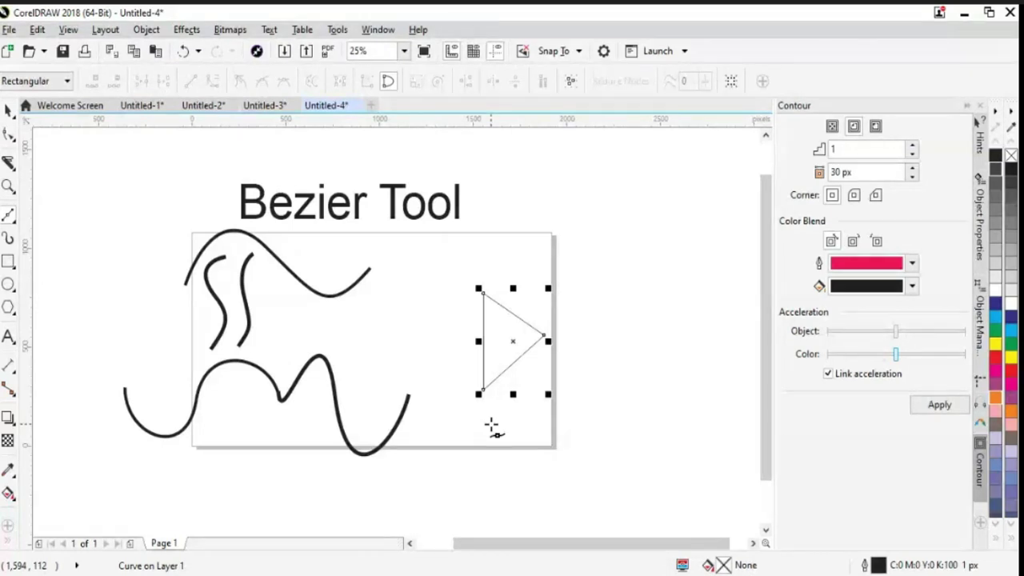
Undo the triangle's closing segment, extend the path into a closed five-node polygon beyond the page's right edge, and undo the whole shape.
{"action": "key", "text": "ctrl+z"}
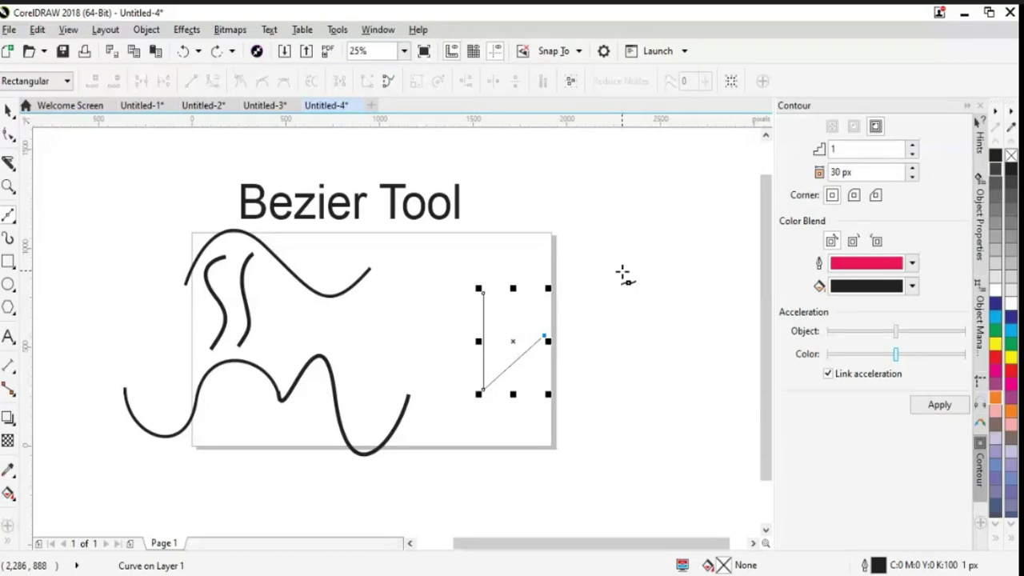
{"action": "left_click", "coordinate": [586, 282]}
{"action": "left_click", "coordinate": [549, 226]}
{"action": "left_click", "coordinate": [483, 292]}
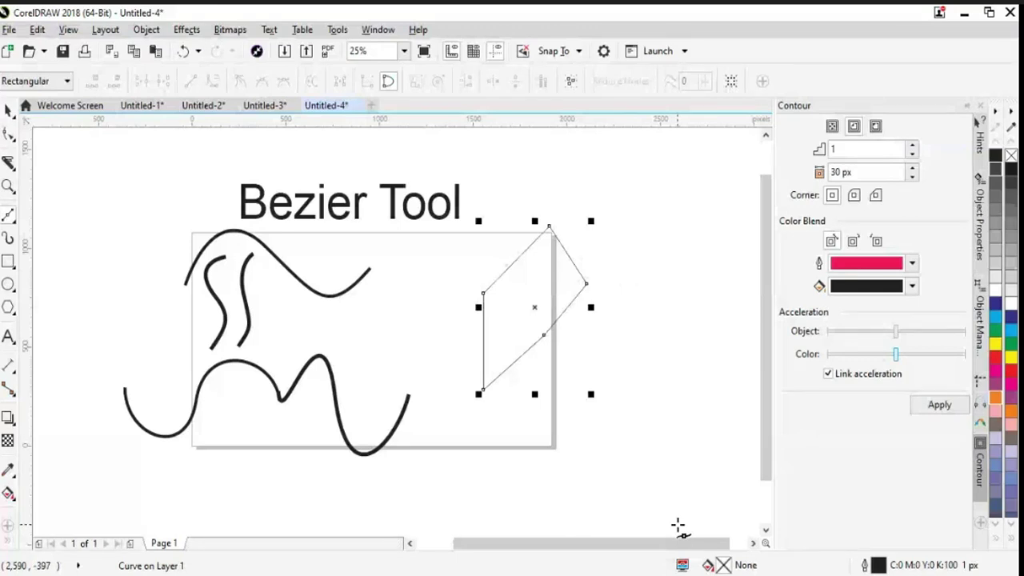
{"action": "key", "text": "ctrl+z"}
{"action": "key", "text": "ctrl+z"}
{"action": "key", "text": "ctrl+z"}
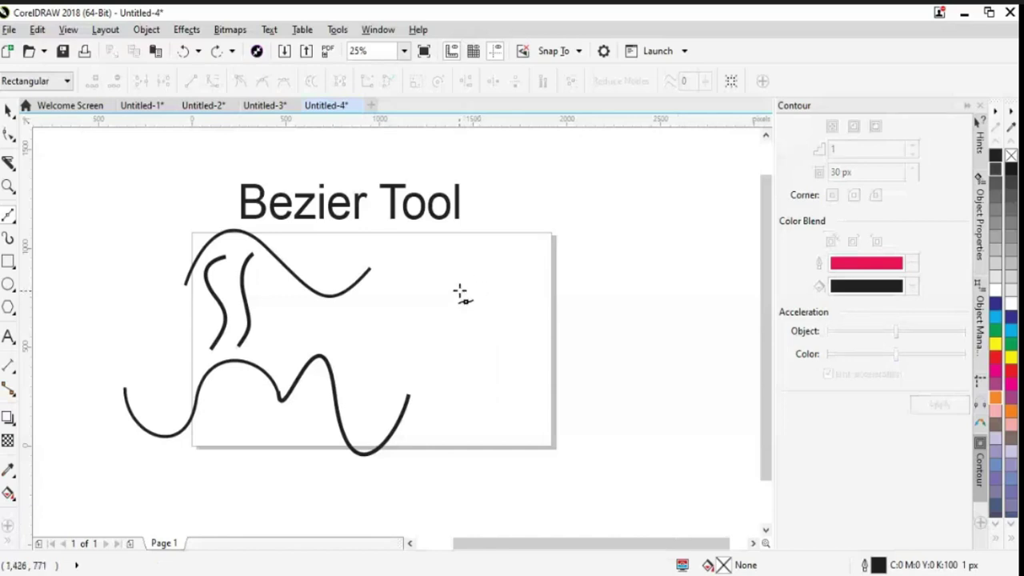
Try a shallow curve from a node with vertical handles to a plain end node past the page's right edge, and undo it.
{"action": "left_click_drag", "start_coordinate": [460, 284], "coordinate": [461, 348]}
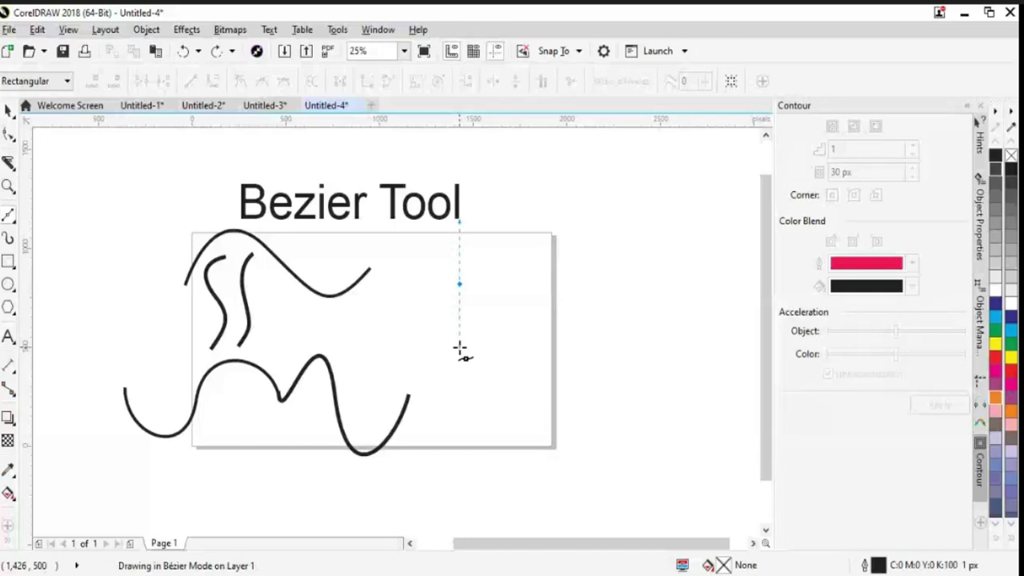
{"action": "left_click_drag", "start_coordinate": [459, 347], "coordinate": [460, 346]}
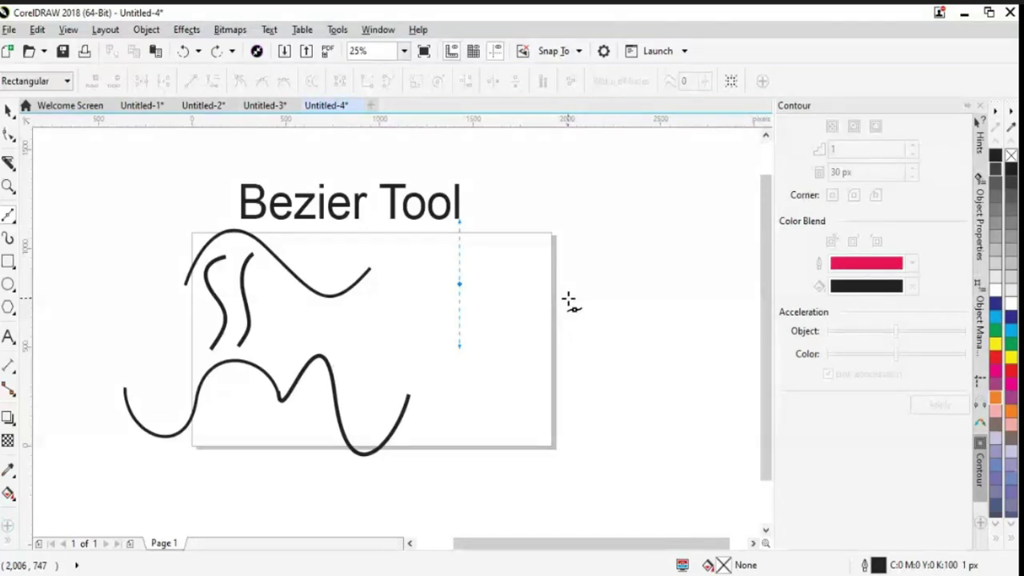
{"action": "left_click", "coordinate": [568, 300]}
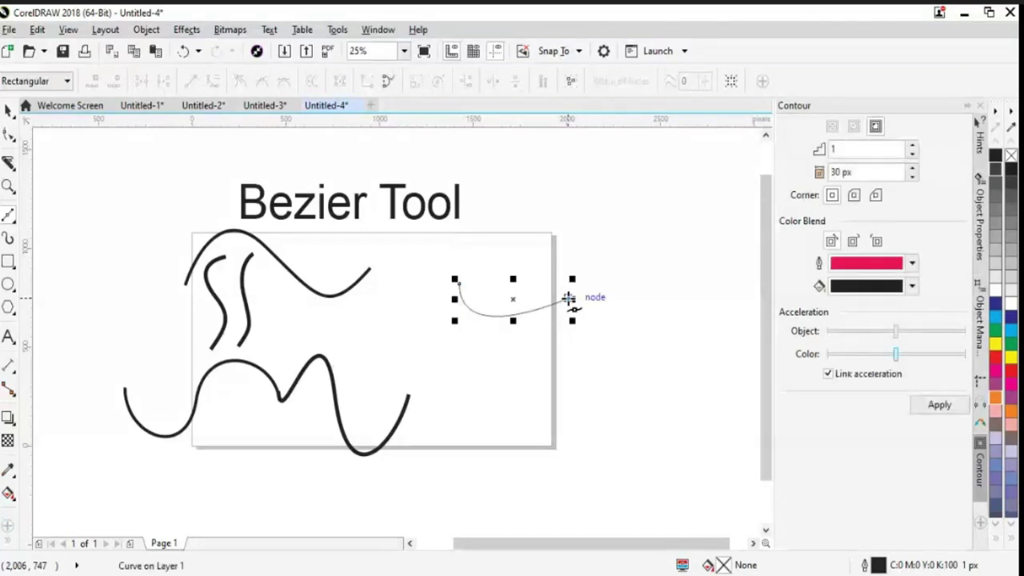
{"action": "key", "text": "ctrl+z"}
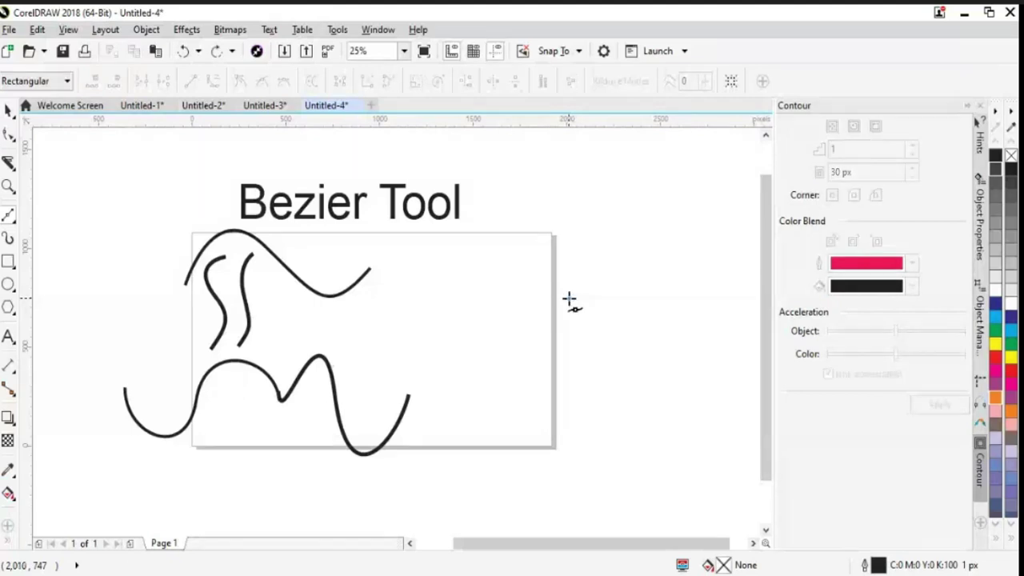
Step through the undo history, delete the restored leaf-shaped outline, and try a straight vertical Bezier segment, undoing it.
{"action": "key", "text": "ctrl+shift+z"}
{"action": "key", "text": "ctrl+z"}
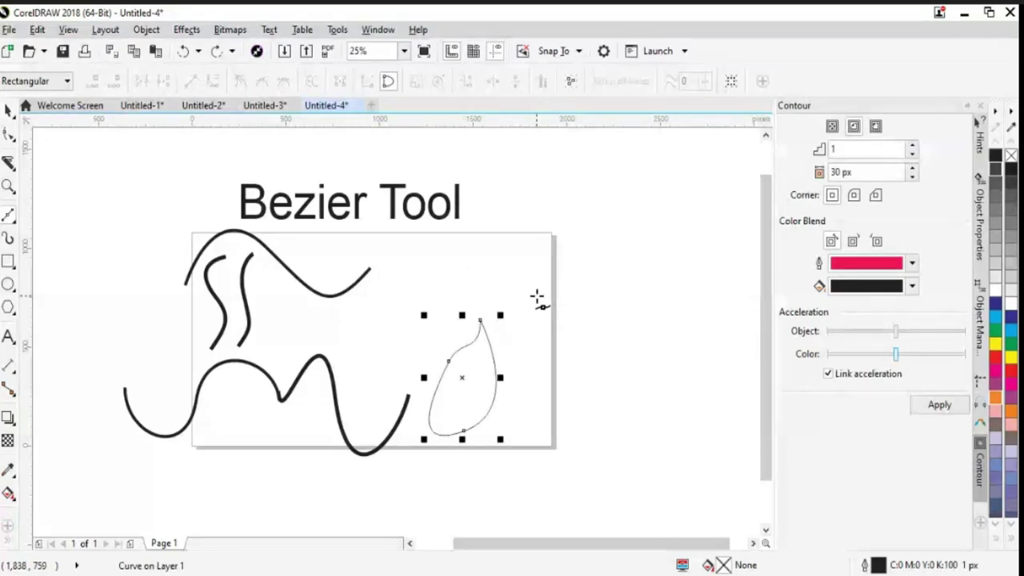
{"action": "key", "text": "Delete"}
{"action": "left_click", "coordinate": [476, 286]}
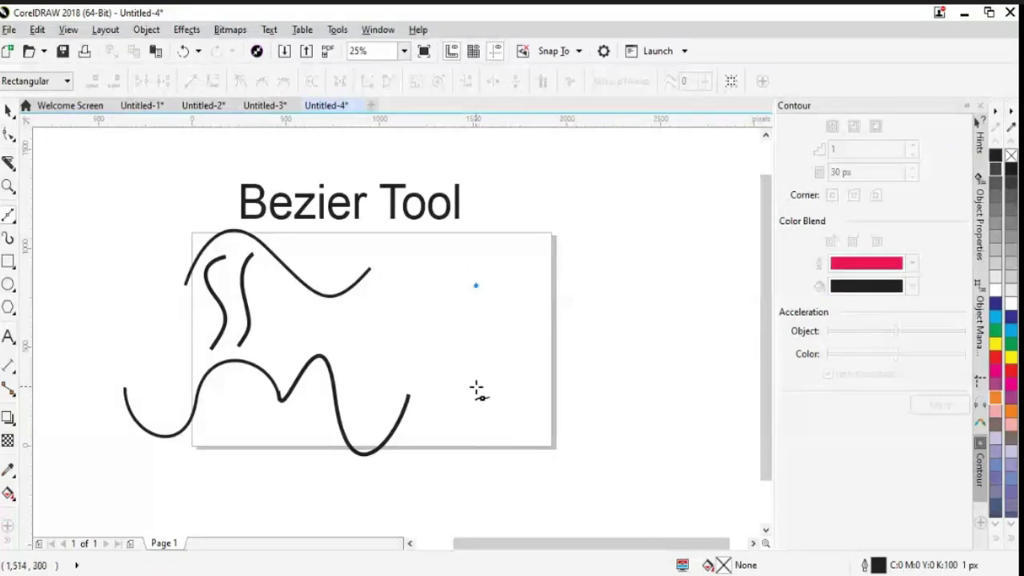
{"action": "left_click", "coordinate": [476, 391]}
{"action": "key", "text": "ctrl+z"}
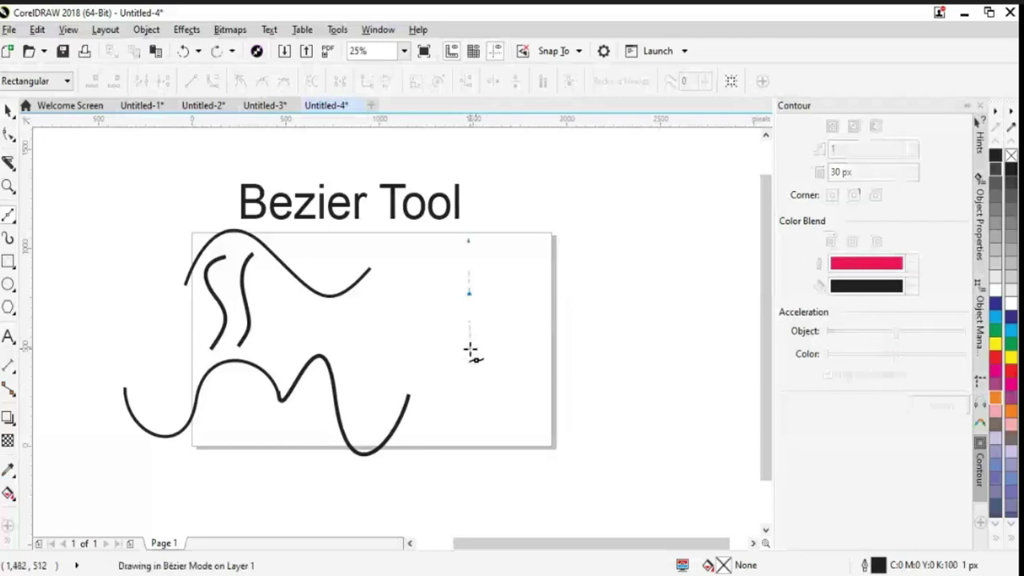
Draw a U-shaped Bezier curve across the page's right edge, with a downward start handle and an end handle pulled straight up.
{"action": "left_click", "coordinate": [472, 361]}
{"action": "left_click_drag", "start_coordinate": [470, 294], "coordinate": [472, 326]}
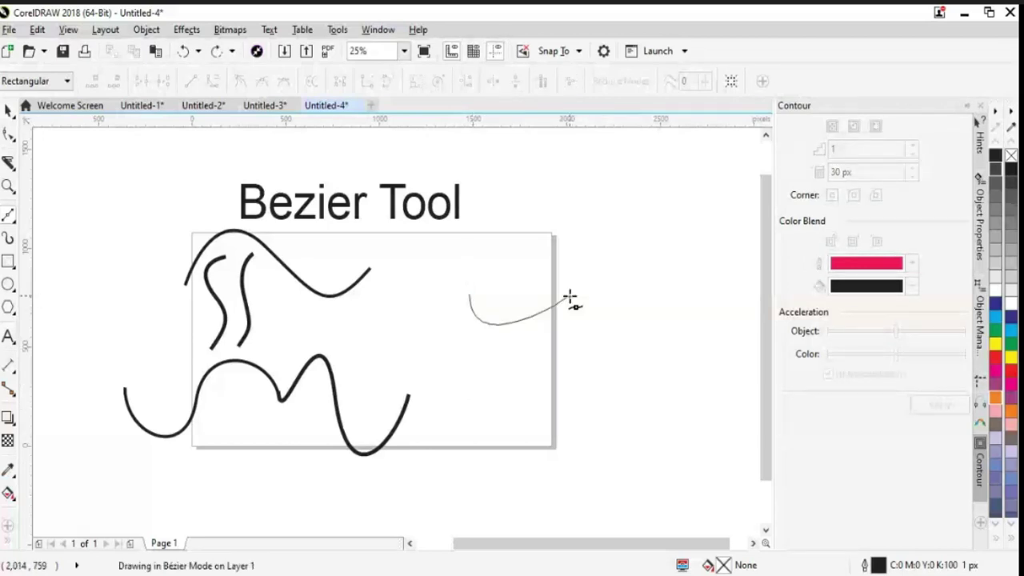
{"action": "left_click", "coordinate": [569, 298]}
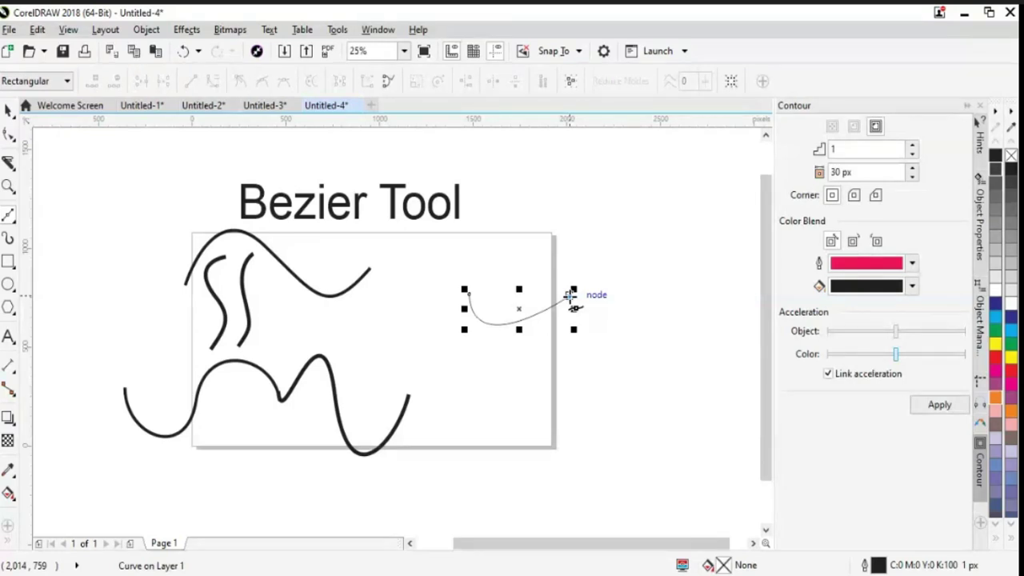
{"action": "mouse_move", "coordinate": [569, 297]}
{"action": "left_mouse_down"}
{"action": "mouse_move", "coordinate": [589, 201]}
{"action": "mouse_move", "coordinate": [572, 205]}
{"action": "mouse_move", "coordinate": [569, 192]}
{"action": "left_mouse_up"}
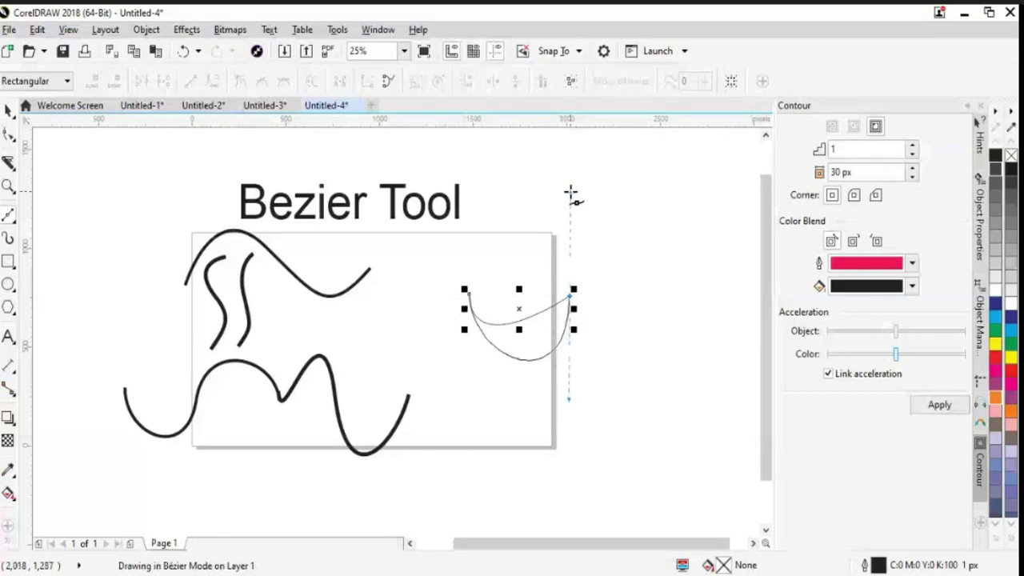
{"action": "mouse_move", "coordinate": [569, 192]}
{"action": "left_mouse_down"}
{"action": "mouse_move", "coordinate": [569, 171]}
{"action": "mouse_move", "coordinate": [560, 225]}
{"action": "mouse_move", "coordinate": [569, 212]}
{"action": "left_mouse_up"}
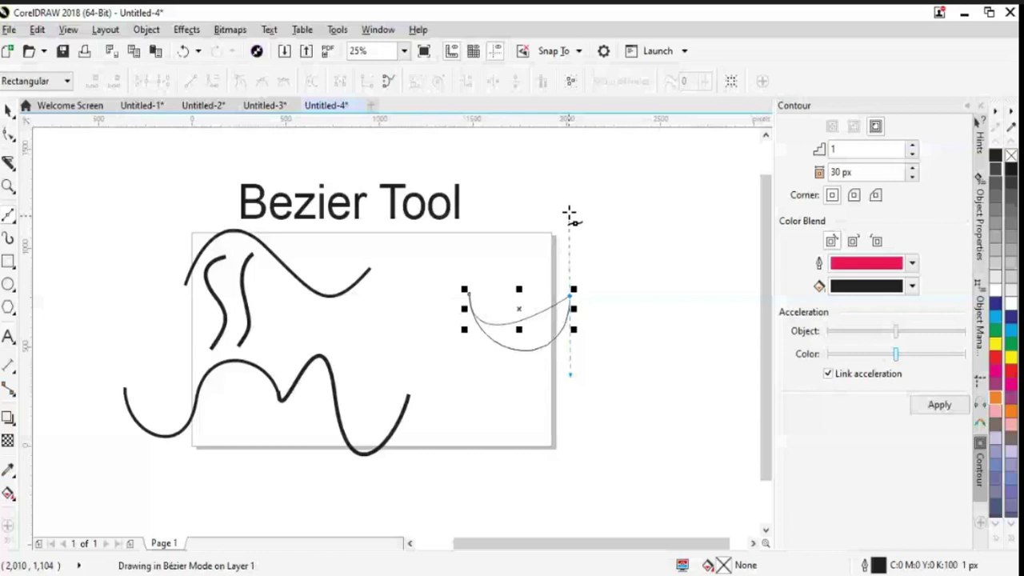
Swing the end node's handle in different directions to reshape the U-shaped curve, and undo the curve.
{"action": "scroll", "coordinate": [572, 214], "scroll_direction": "up", "scroll_amount": 1}
{"action": "left_click_drag", "start_coordinate": [569, 212], "coordinate": [567, 239]}
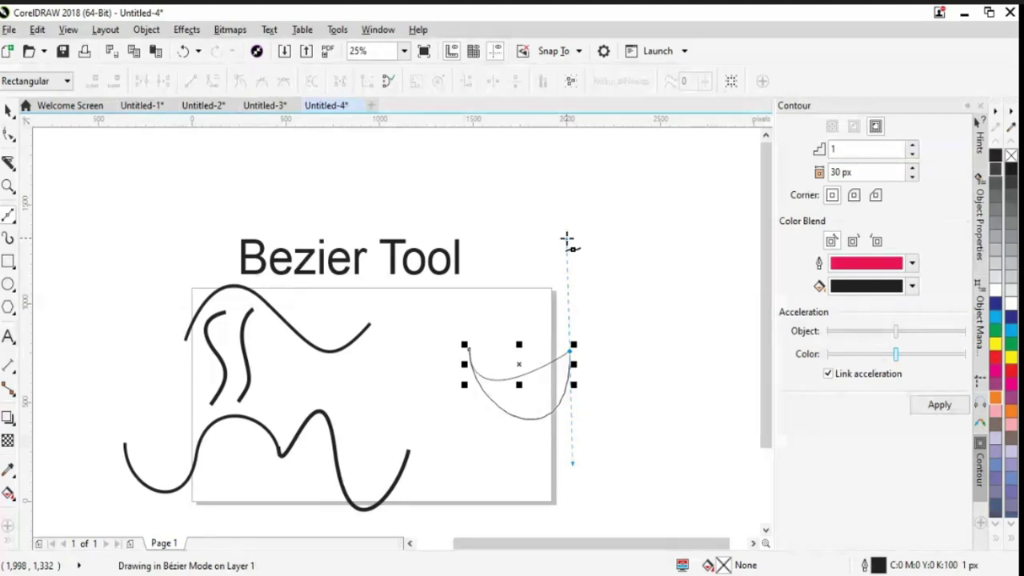
{"action": "left_click_drag", "start_coordinate": [567, 238], "coordinate": [582, 274]}
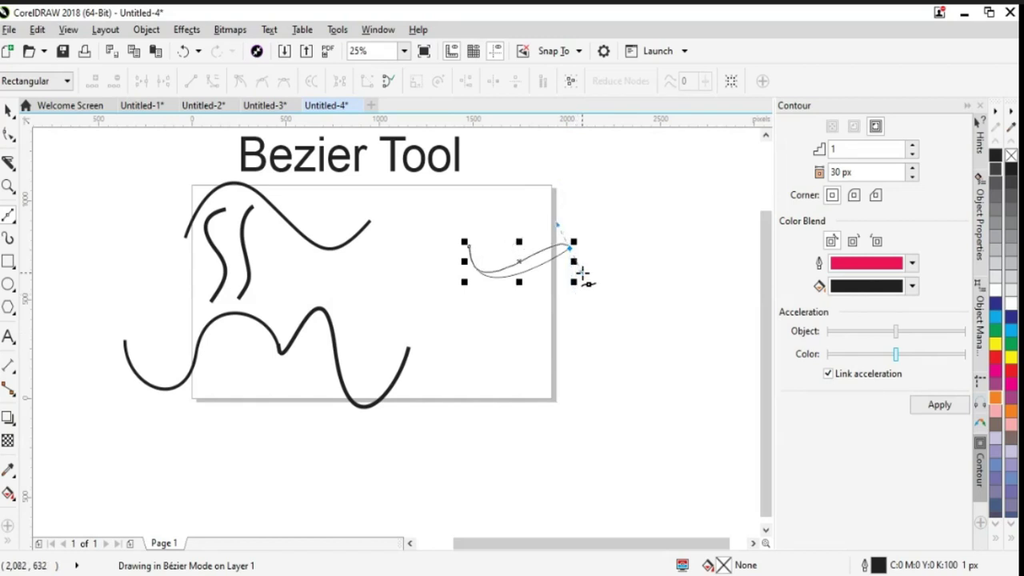
{"action": "left_click_drag", "start_coordinate": [583, 274], "coordinate": [575, 340]}
{"action": "key", "text": "ctrl+z"}
{"action": "key", "text": "ctrl+z"}
Draw a U-shaped Bezier curve over the page's right edge, with a diagonal downward start handle and a nearly vertical upward end handle.
{"action": "mouse_move", "coordinate": [477, 248]}
{"action": "left_mouse_down"}
{"action": "mouse_move", "coordinate": [478, 280]}
{"action": "mouse_move", "coordinate": [514, 330]}
{"action": "left_mouse_up"}
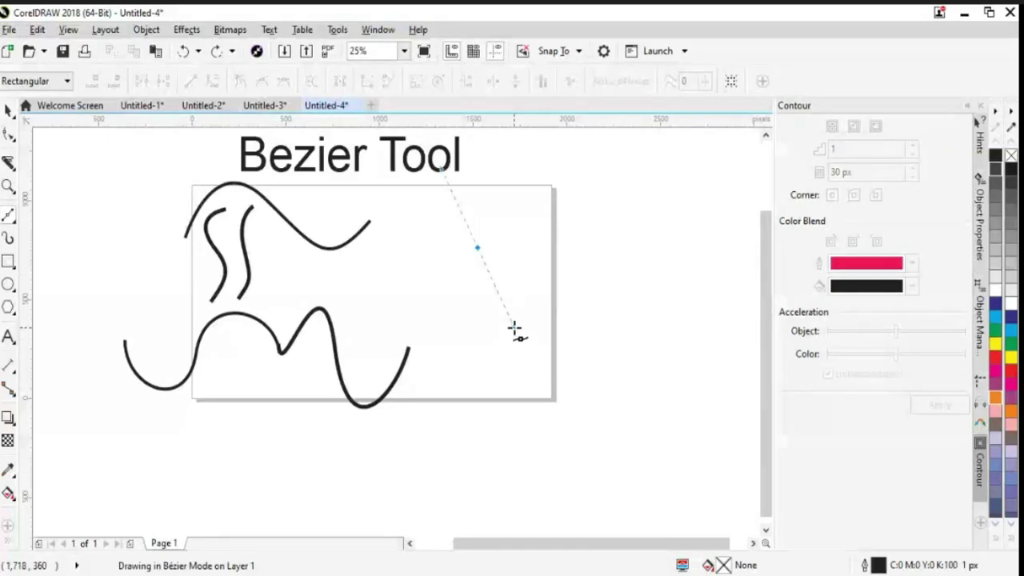
{"action": "left_click_drag", "start_coordinate": [515, 330], "coordinate": [514, 327]}
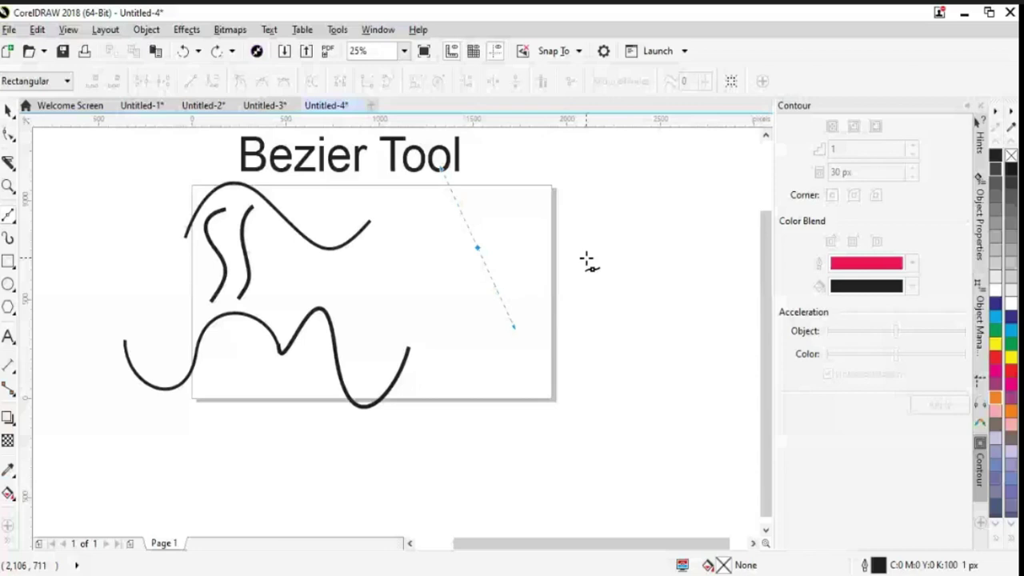
{"action": "left_click_drag", "start_coordinate": [590, 241], "coordinate": [610, 183]}
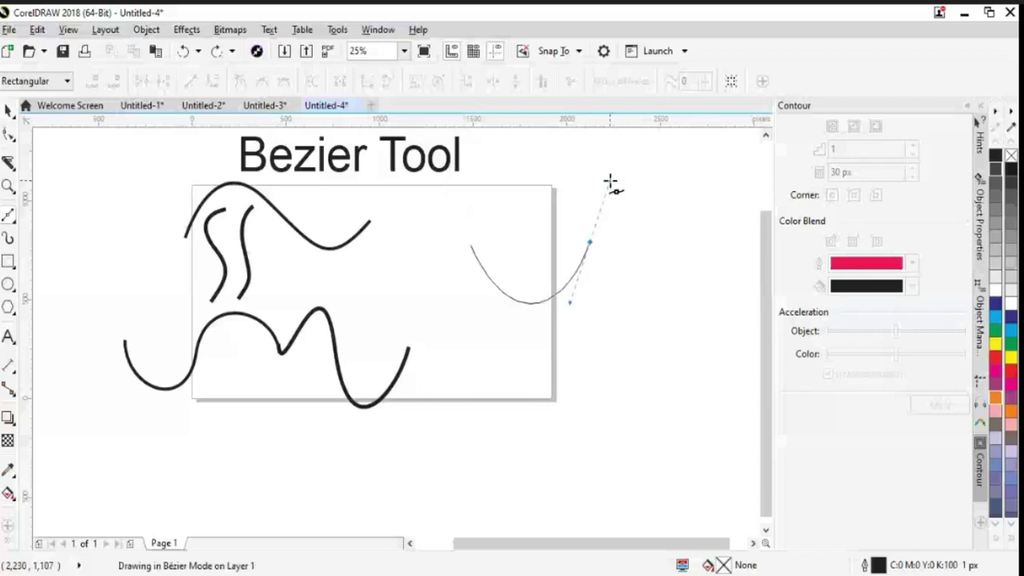
{"action": "left_click_drag", "start_coordinate": [610, 182], "coordinate": [595, 166]}
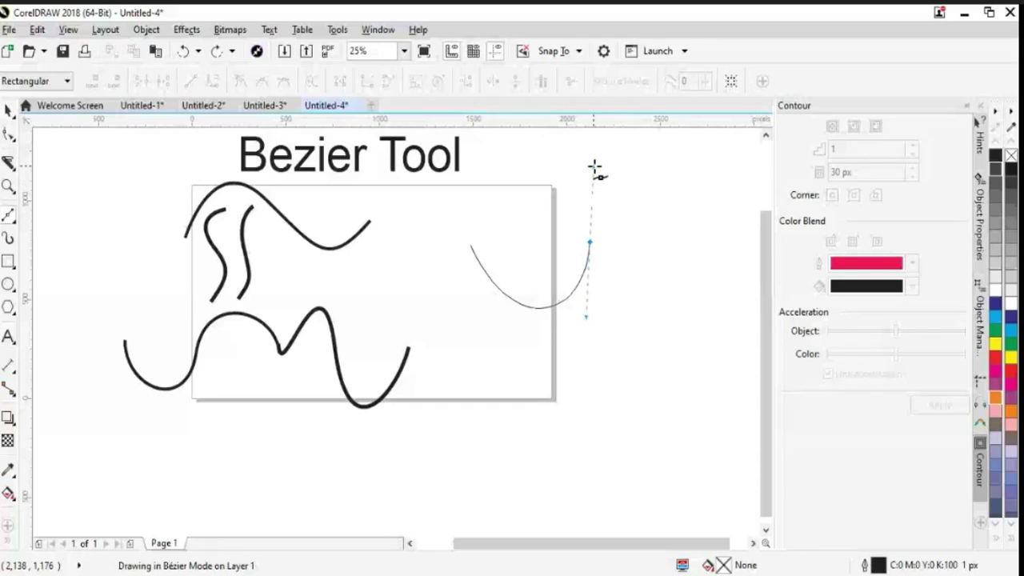
{"action": "left_click_drag", "start_coordinate": [594, 167], "coordinate": [598, 189]}
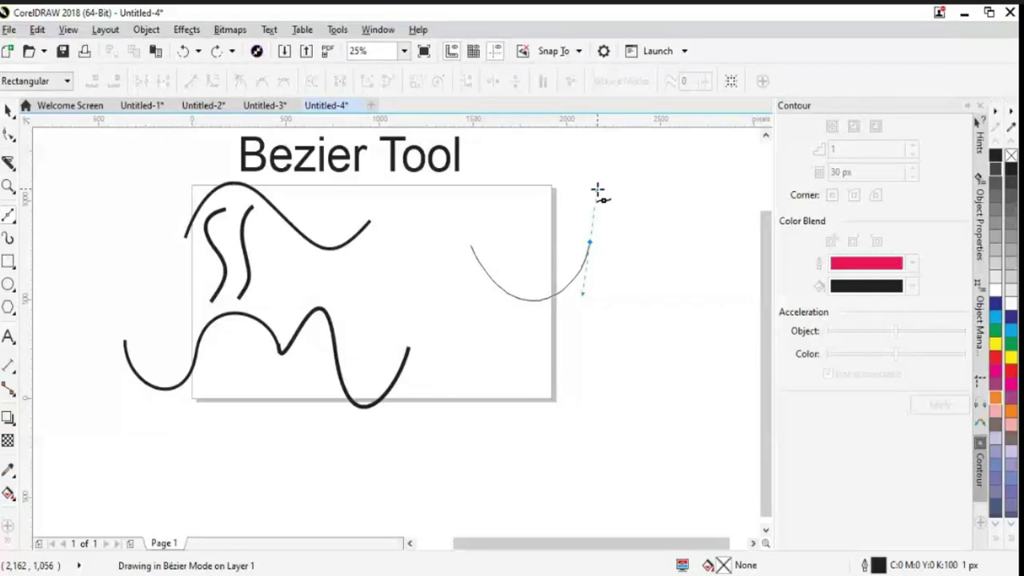
{"action": "mouse_move", "coordinate": [598, 189]}
{"action": "left_mouse_down"}
{"action": "mouse_move", "coordinate": [618, 215]}
{"action": "mouse_move", "coordinate": [640, 377]}
{"action": "mouse_move", "coordinate": [617, 167]}
{"action": "mouse_move", "coordinate": [544, 195]}
{"action": "mouse_move", "coordinate": [630, 218]}
{"action": "mouse_move", "coordinate": [691, 367]}
{"action": "mouse_move", "coordinate": [508, 167]}
{"action": "mouse_move", "coordinate": [472, 190]}
{"action": "mouse_move", "coordinate": [703, 345]}
{"action": "mouse_move", "coordinate": [514, 229]}
{"action": "mouse_move", "coordinate": [421, 242]}
{"action": "mouse_move", "coordinate": [709, 270]}
{"action": "mouse_move", "coordinate": [616, 192]}
{"action": "mouse_move", "coordinate": [520, 213]}
{"action": "mouse_move", "coordinate": [526, 194]}
{"action": "mouse_move", "coordinate": [656, 201]}
{"action": "mouse_move", "coordinate": [646, 178]}
{"action": "mouse_move", "coordinate": [619, 211]}
{"action": "mouse_move", "coordinate": [587, 201]}
{"action": "mouse_move", "coordinate": [590, 225]}
{"action": "mouse_move", "coordinate": [593, 200]}
{"action": "mouse_move", "coordinate": [592, 208]}
{"action": "mouse_move", "coordinate": [603, 213]}
{"action": "mouse_move", "coordinate": [606, 200]}
{"action": "mouse_move", "coordinate": [613, 208]}
{"action": "mouse_move", "coordinate": [641, 281]}
{"action": "mouse_move", "coordinate": [663, 418]}
{"action": "mouse_move", "coordinate": [654, 205]}
{"action": "mouse_move", "coordinate": [600, 183]}
{"action": "mouse_move", "coordinate": [594, 170]}
{"action": "left_mouse_up"}
{"action": "key", "text": "space"}
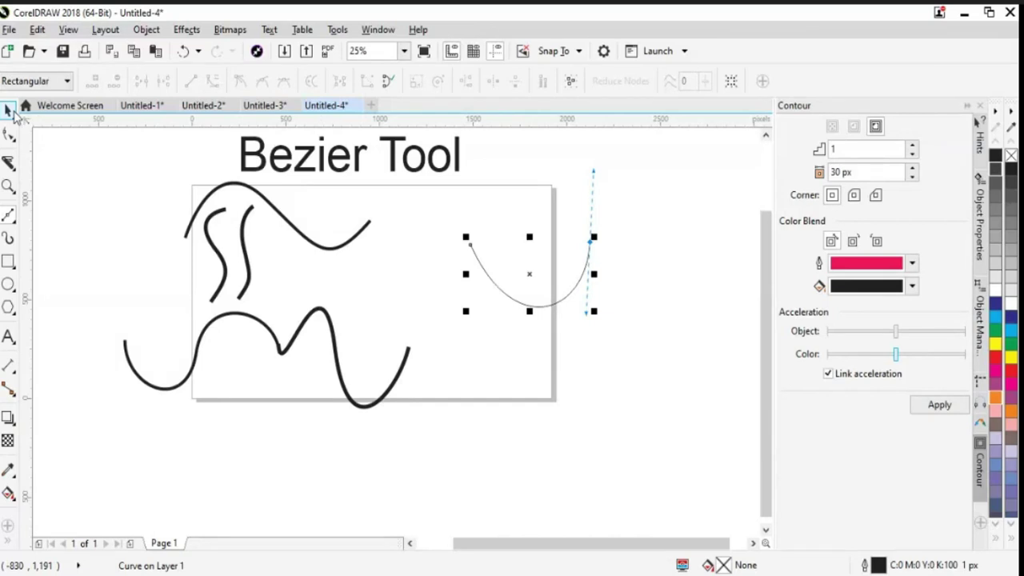
Extend the U-shaped curve from its end node with a large rounded arc curling downward, and move the whole curve left onto the page.
{"action": "left_click", "coordinate": [10, 216]}
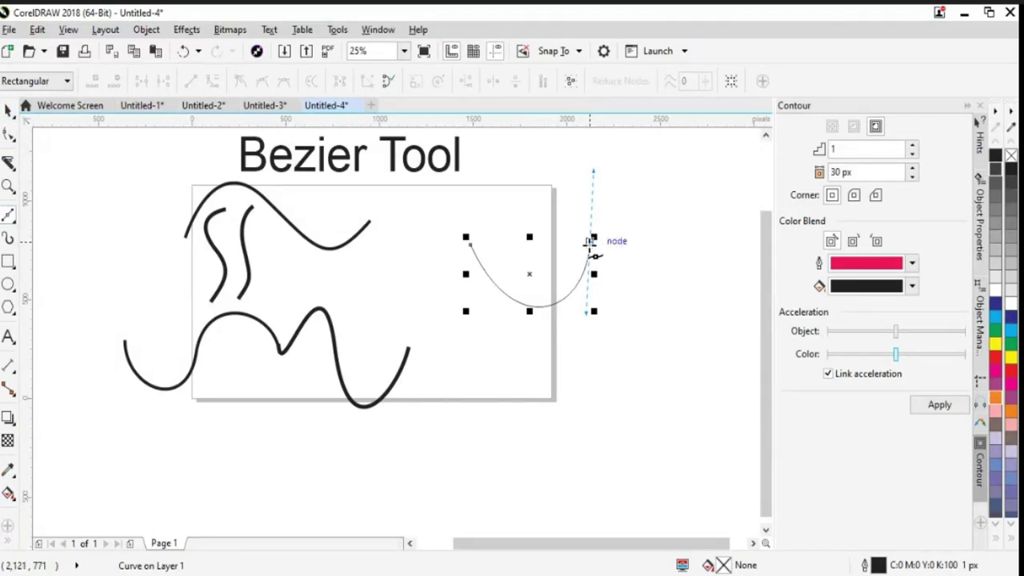
{"action": "left_click_drag", "start_coordinate": [657, 364], "coordinate": [503, 459]}
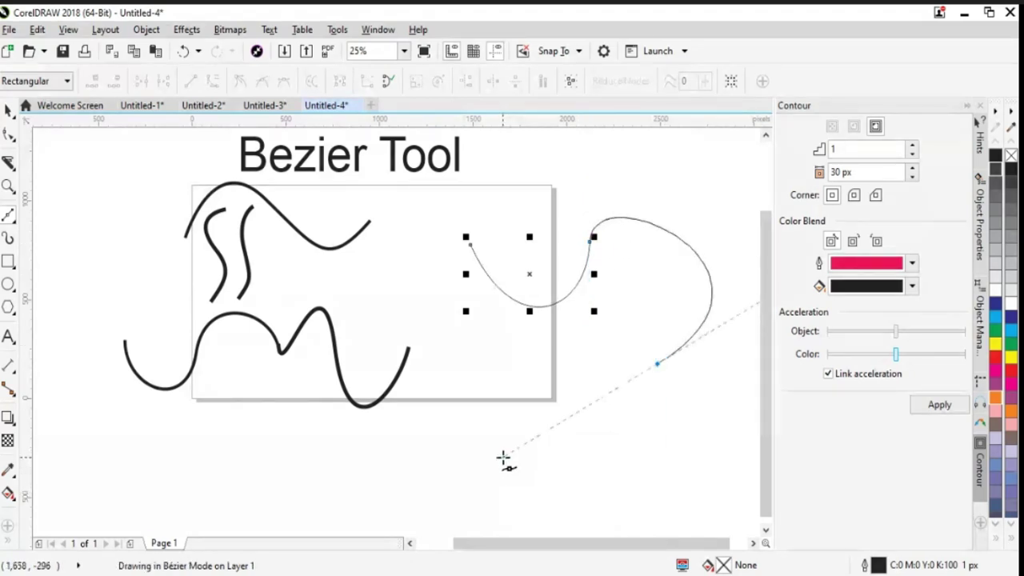
{"action": "left_click", "coordinate": [8, 110]}
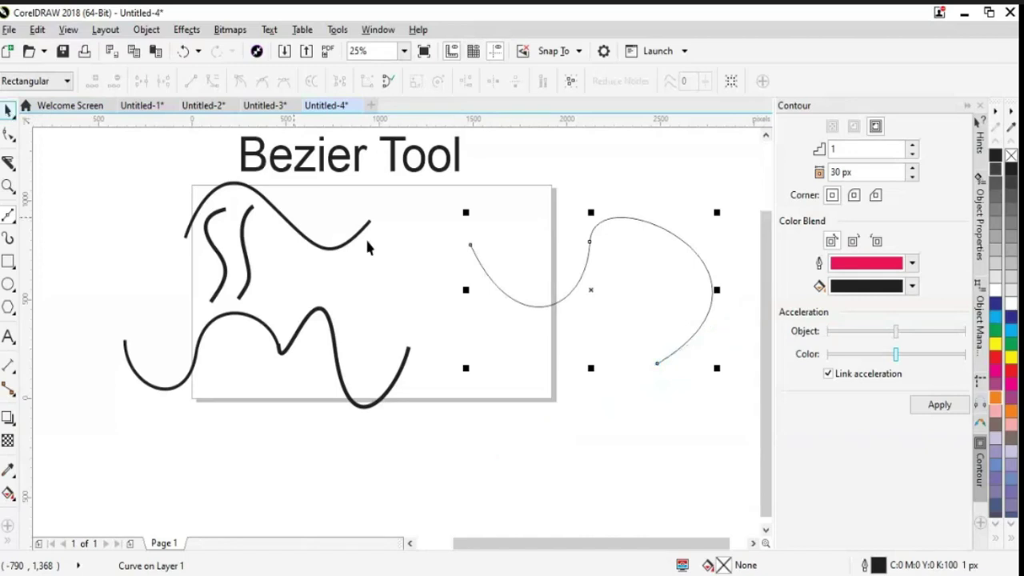
{"action": "left_click", "coordinate": [591, 240]}
{"action": "left_click_drag", "start_coordinate": [591, 241], "coordinate": [471, 244]}
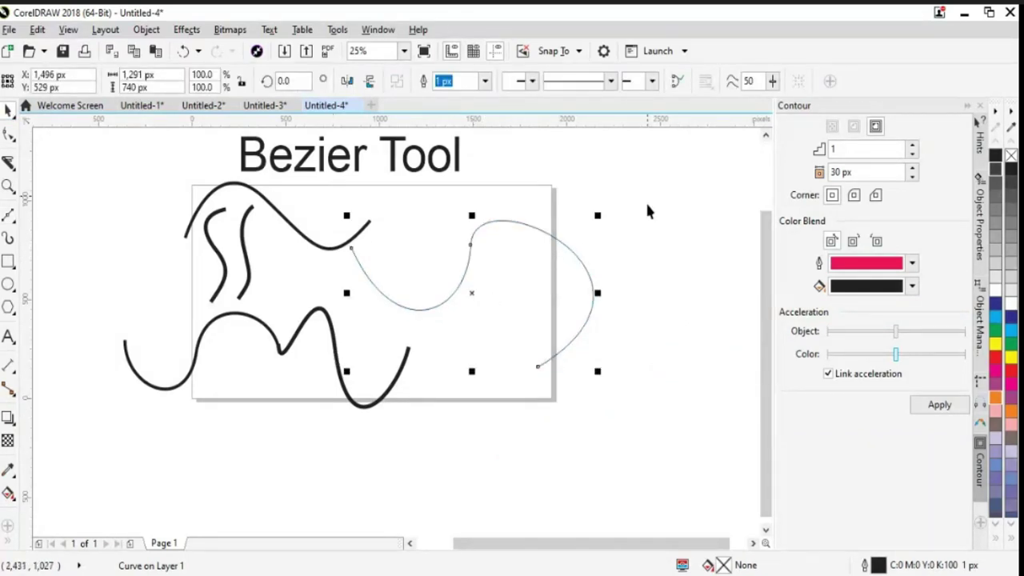
{"action": "mouse_move", "coordinate": [472, 245]}
{"action": "left_mouse_down"}
{"action": "mouse_move", "coordinate": [480, 274]}
{"action": "mouse_move", "coordinate": [455, 247]}
{"action": "left_mouse_up"}
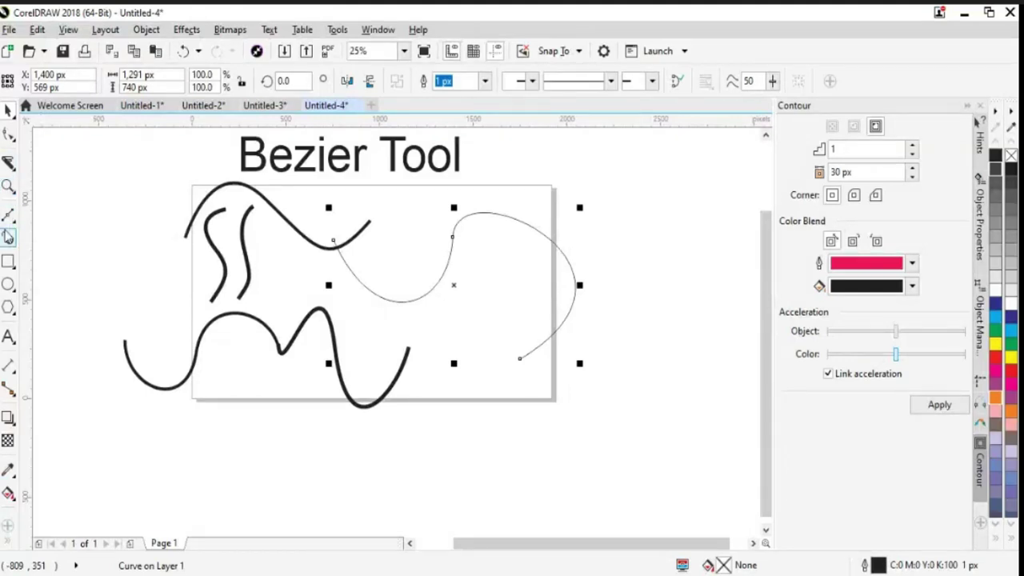
Try a bowed Bezier curve beside the page from a plain start node to a lower node with a diagonal handle, and undo it.
{"action": "left_click", "coordinate": [8, 214]}
{"action": "left_click", "coordinate": [48, 253]}
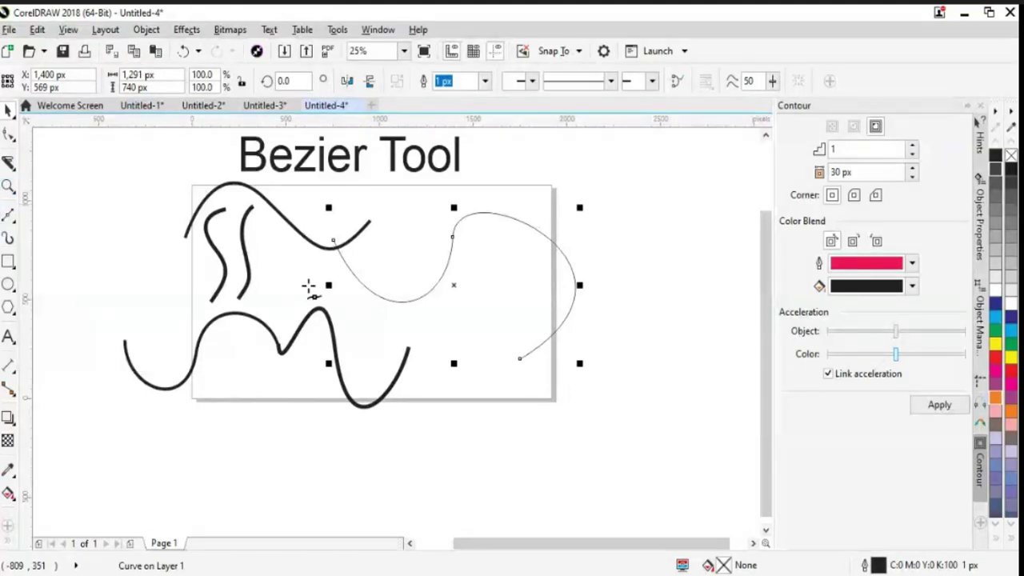
{"action": "left_click", "coordinate": [640, 250]}
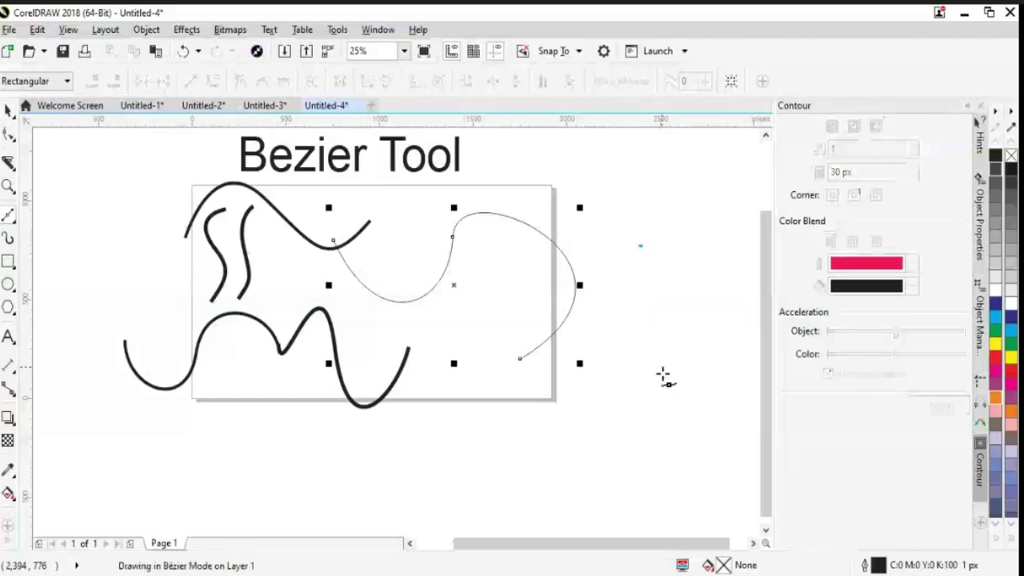
{"action": "left_click_drag", "start_coordinate": [652, 380], "coordinate": [700, 453]}
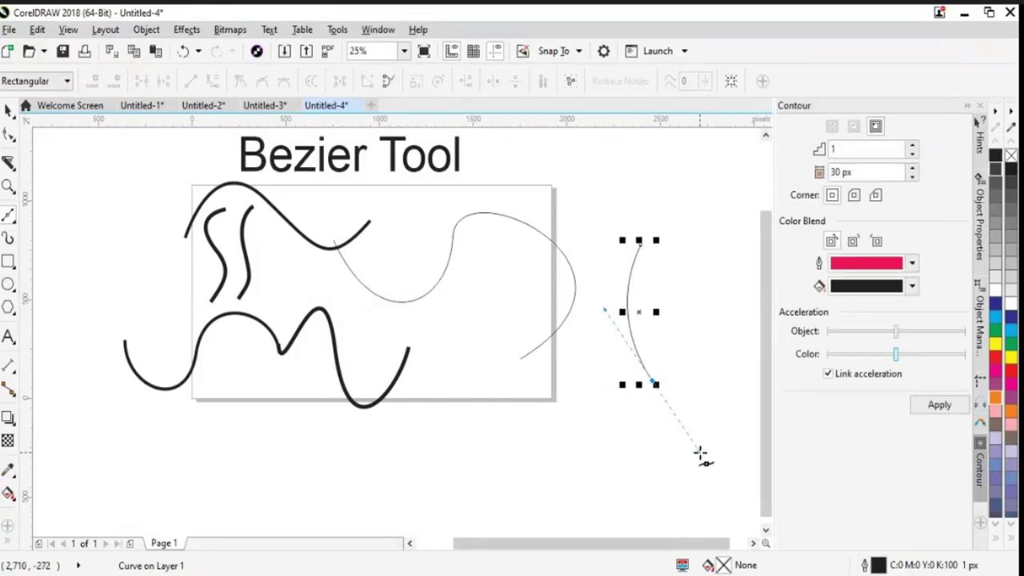
{"action": "key", "text": "ctrl+z"}
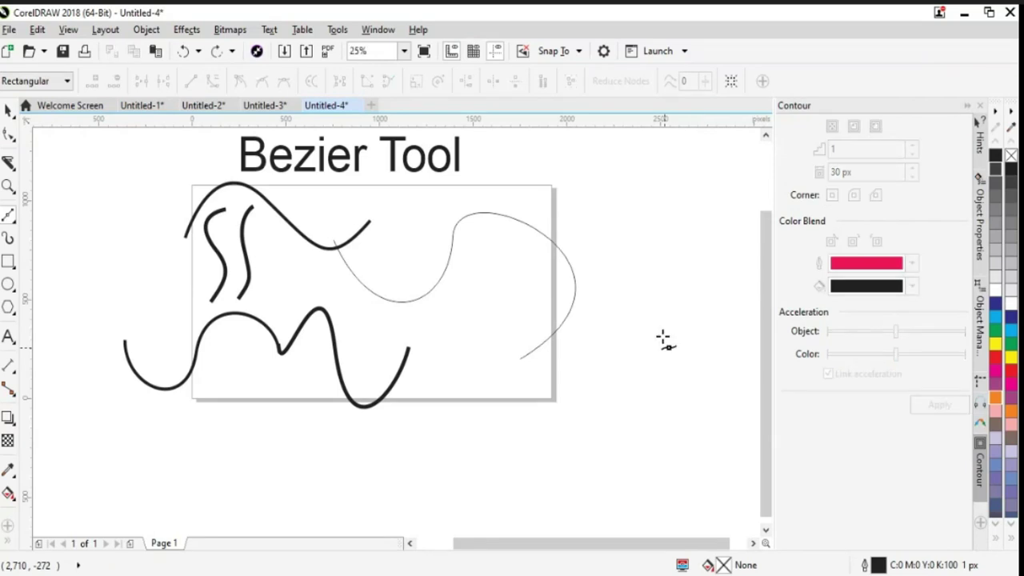
Try two more curves from plain start nodes, pulling the end handle sideways in one and diagonally upward in the other, undoing both.
{"action": "left_click", "coordinate": [760, 242]}
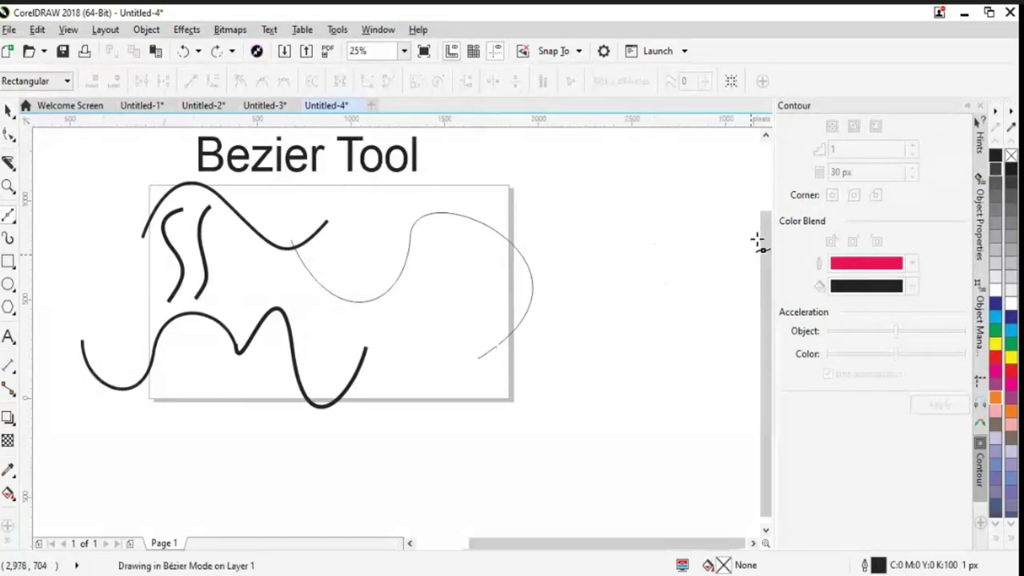
{"action": "left_click", "coordinate": [544, 229]}
{"action": "left_click_drag", "start_coordinate": [629, 320], "coordinate": [704, 336]}
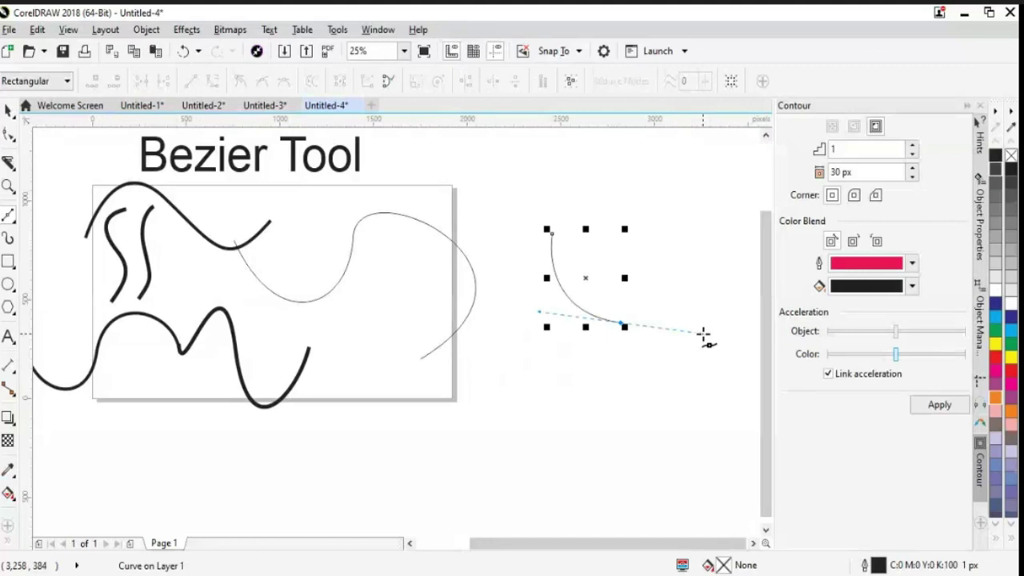
{"action": "key", "text": "ctrl+z"}
{"action": "left_click", "coordinate": [517, 244]}
{"action": "left_click_drag", "start_coordinate": [606, 298], "coordinate": [690, 186]}
{"action": "key", "text": "ctrl+z"}
Try an arched curve from a start node with near-vertical handles to a plain end node, and undo it.
{"action": "left_click_drag", "start_coordinate": [648, 261], "coordinate": [662, 206]}
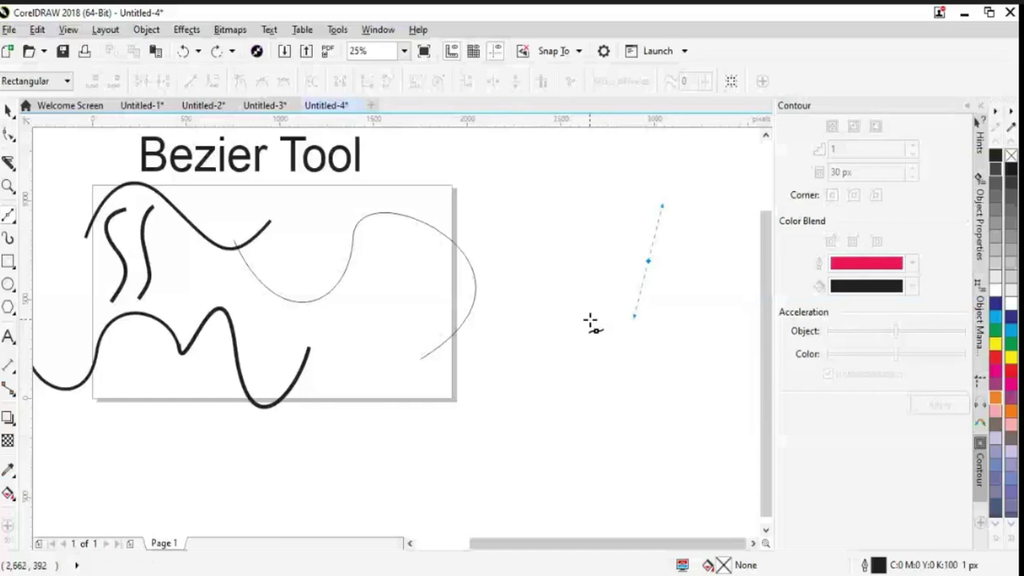
{"action": "scroll", "coordinate": [597, 543], "scroll_direction": "left", "scroll_amount": 2}
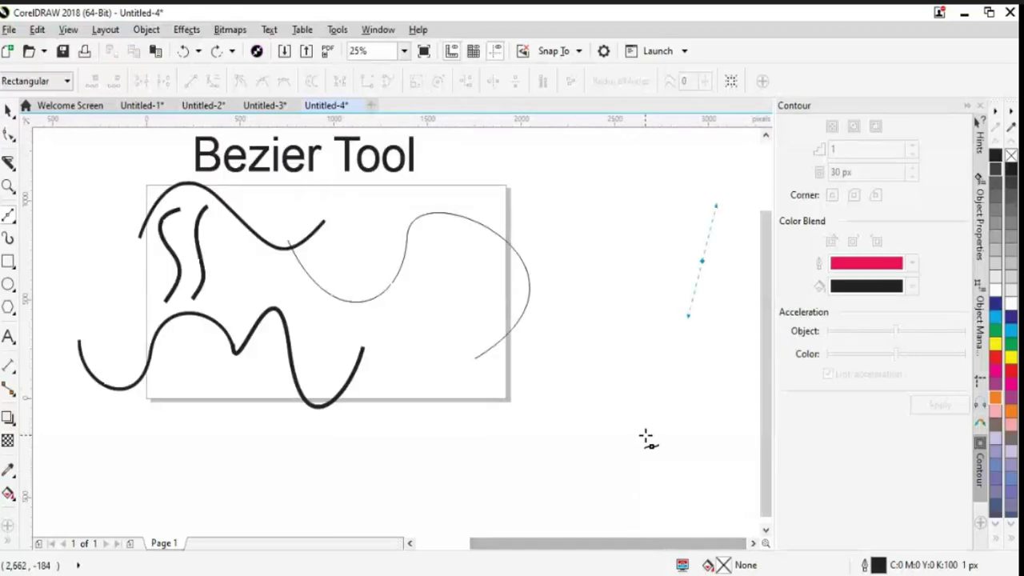
{"action": "left_click", "coordinate": [576, 246]}
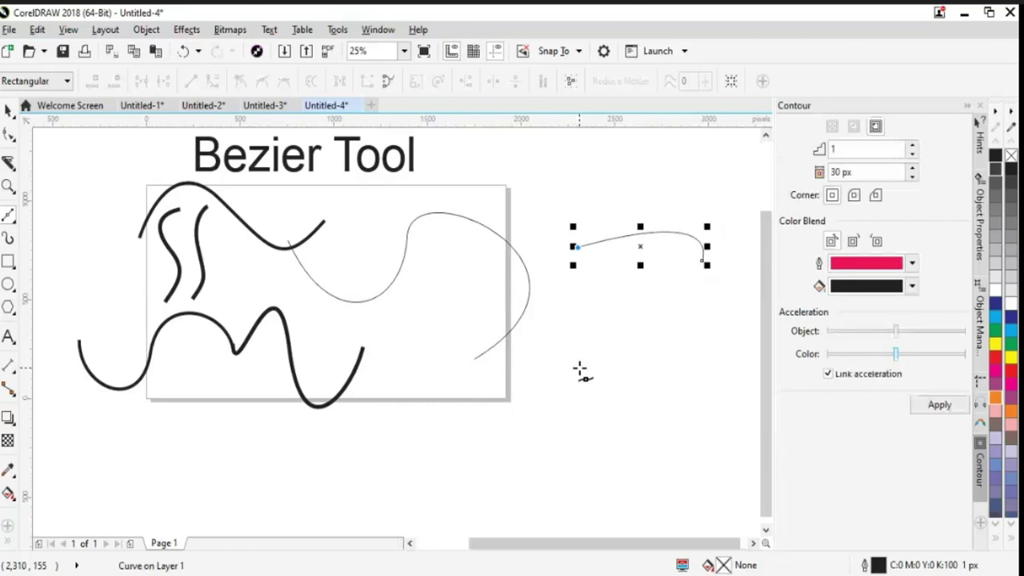
{"action": "key", "text": "ctrl+z"}
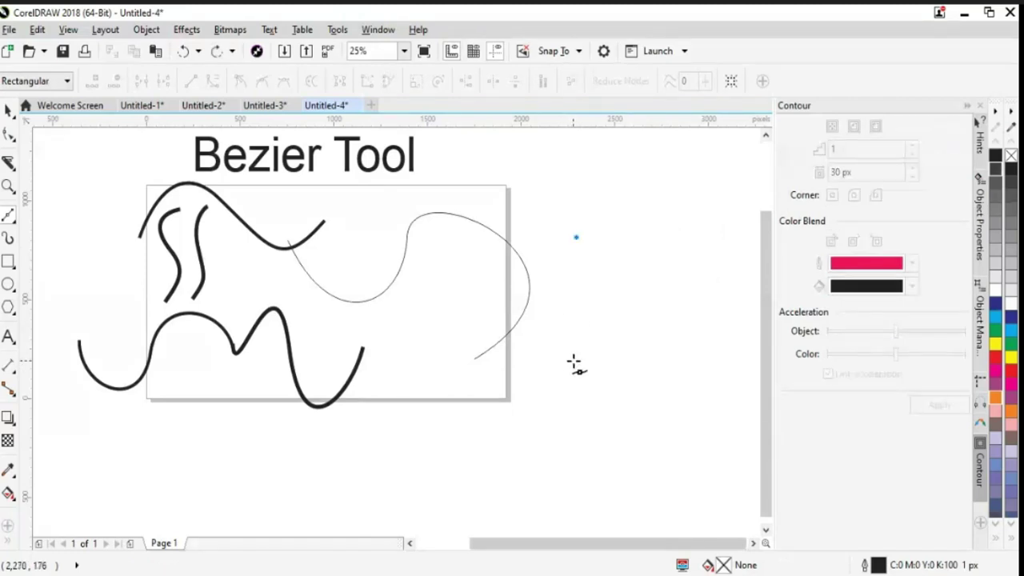
Draw a three-node S-shaped Bezier curve beside the page, with plain end nodes and a middle node whose handle slants up and right.
{"action": "left_click_drag", "start_coordinate": [615, 342], "coordinate": [633, 305]}
{"action": "left_click_drag", "start_coordinate": [674, 209], "coordinate": [670, 297]}
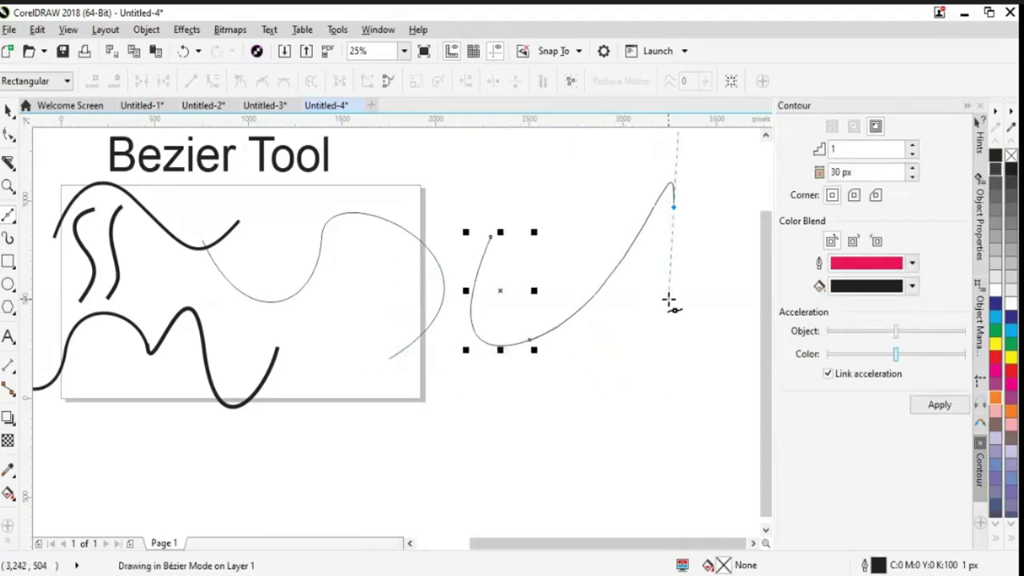
{"action": "key", "text": "ctrl+z"}
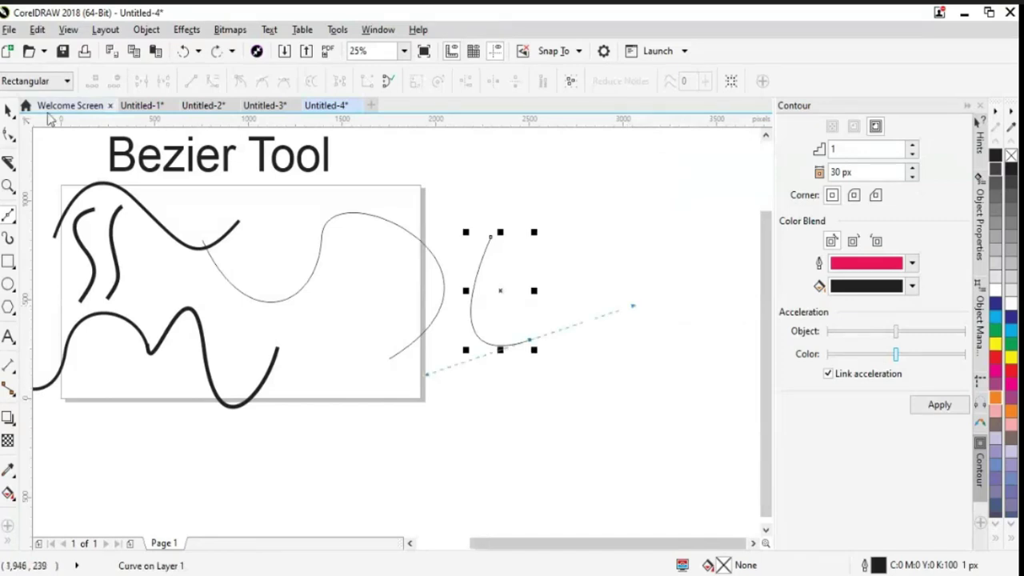
{"action": "key", "text": "ctrl+shift+z"}
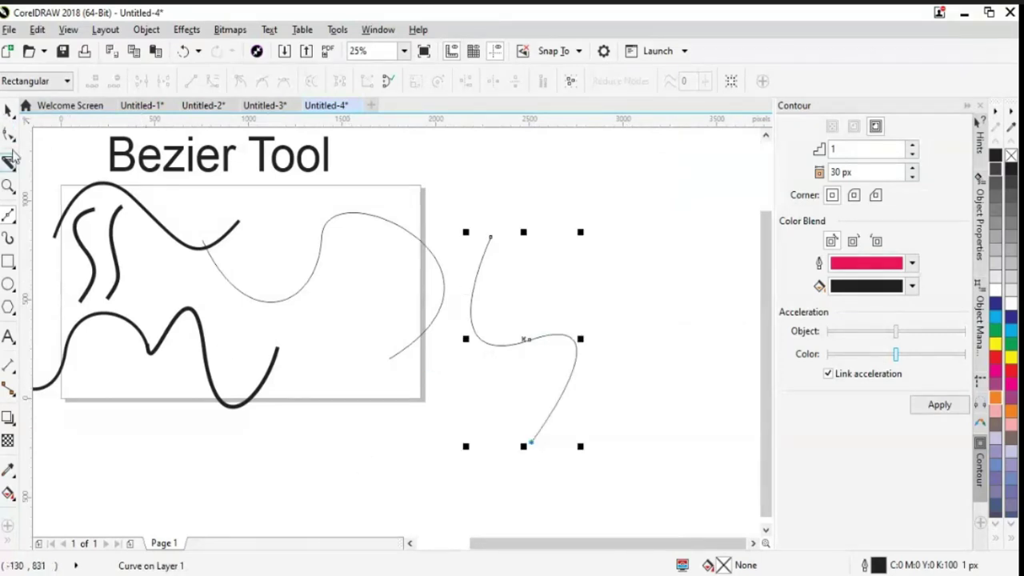
{"action": "key", "text": "space"}
{"action": "left_click", "coordinate": [651, 387]}
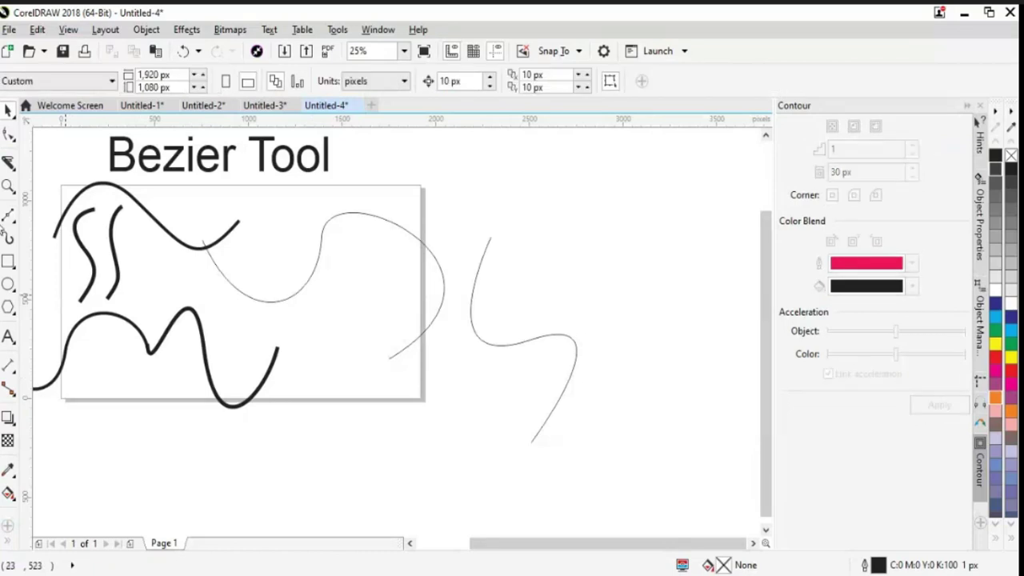
Draw a short wavy Bezier curve beside the S-shape, with a vertical downward start handle and an end handle pulled down and left.
{"action": "left_click", "coordinate": [8, 214]}
{"action": "mouse_move", "coordinate": [649, 235]}
{"action": "left_mouse_down"}
{"action": "mouse_move", "coordinate": [651, 416]}
{"action": "mouse_move", "coordinate": [654, 251]}
{"action": "mouse_move", "coordinate": [665, 408]}
{"action": "mouse_move", "coordinate": [651, 349]}
{"action": "mouse_move", "coordinate": [654, 260]}
{"action": "mouse_move", "coordinate": [655, 363]}
{"action": "mouse_move", "coordinate": [651, 294]}
{"action": "mouse_move", "coordinate": [649, 325]}
{"action": "mouse_move", "coordinate": [650, 309]}
{"action": "left_mouse_up"}
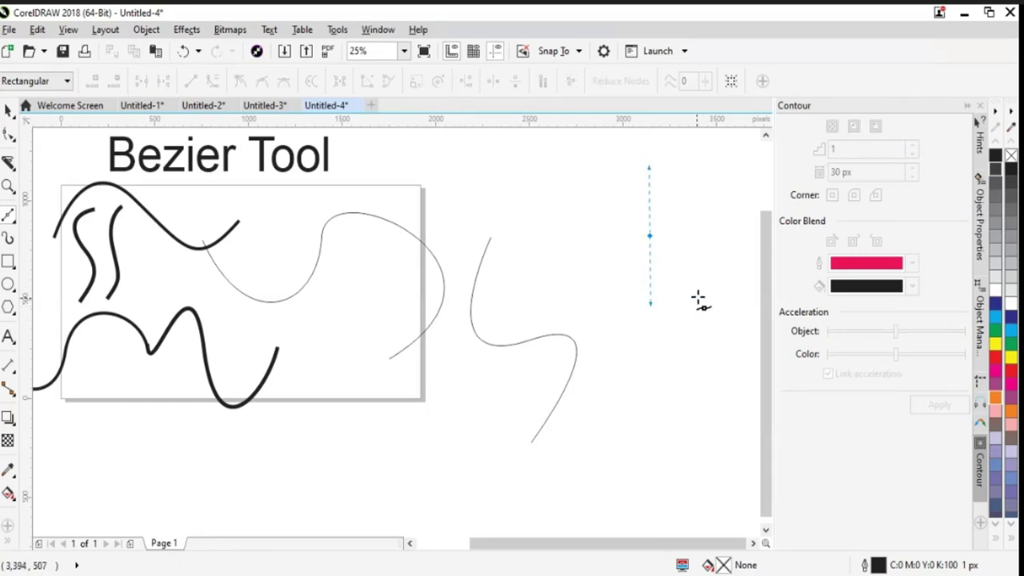
{"action": "left_click_drag", "start_coordinate": [541, 252], "coordinate": [472, 293]}
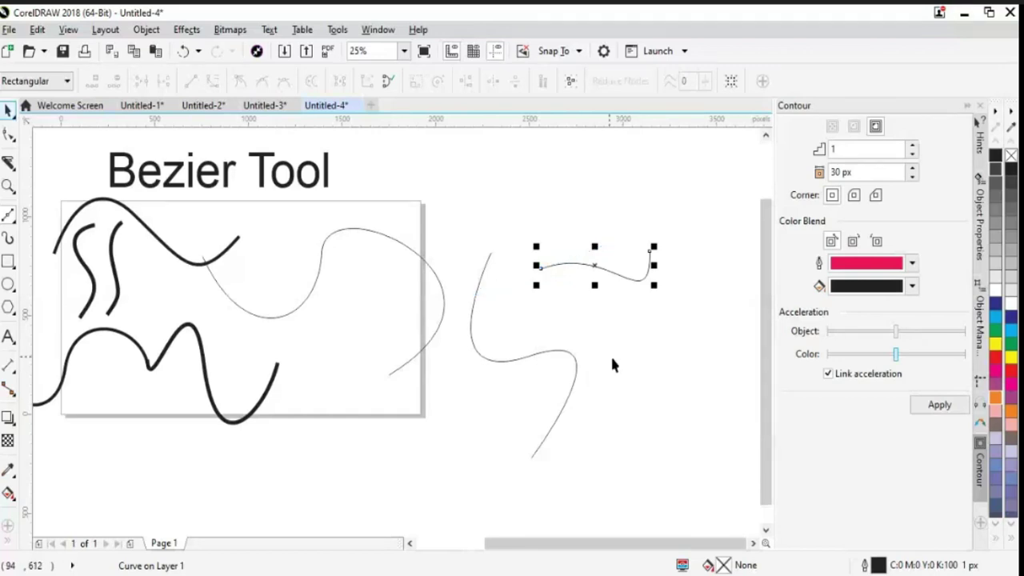
{"action": "key", "text": "space"}
Reshape the S-shaped curve with the Shape tool by swinging its middle node's right-hand handle downward.
{"action": "left_click", "coordinate": [572, 357]}
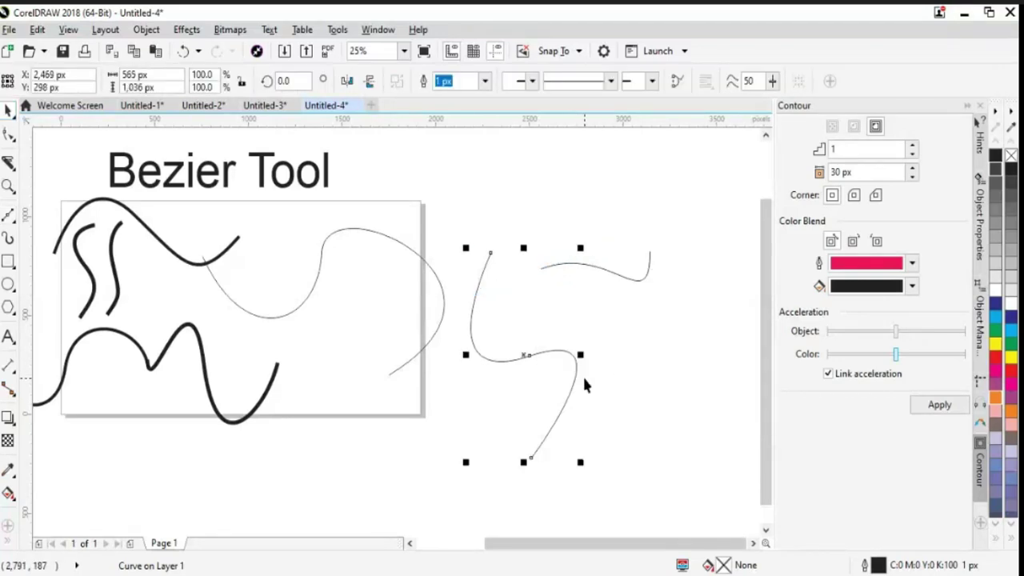
{"action": "double_click", "coordinate": [531, 365]}
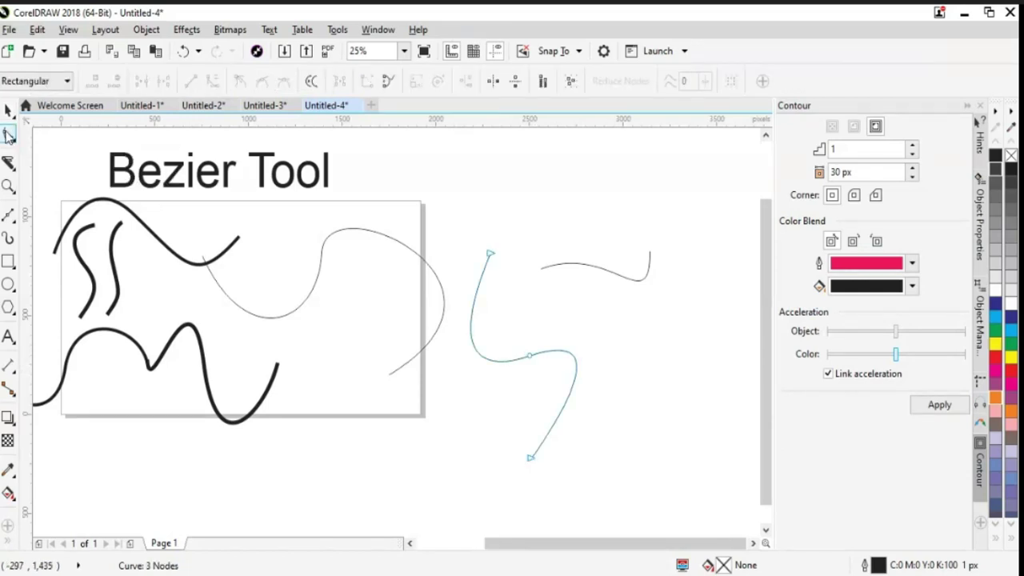
{"action": "left_click", "coordinate": [8, 135]}
{"action": "left_click", "coordinate": [48, 134]}
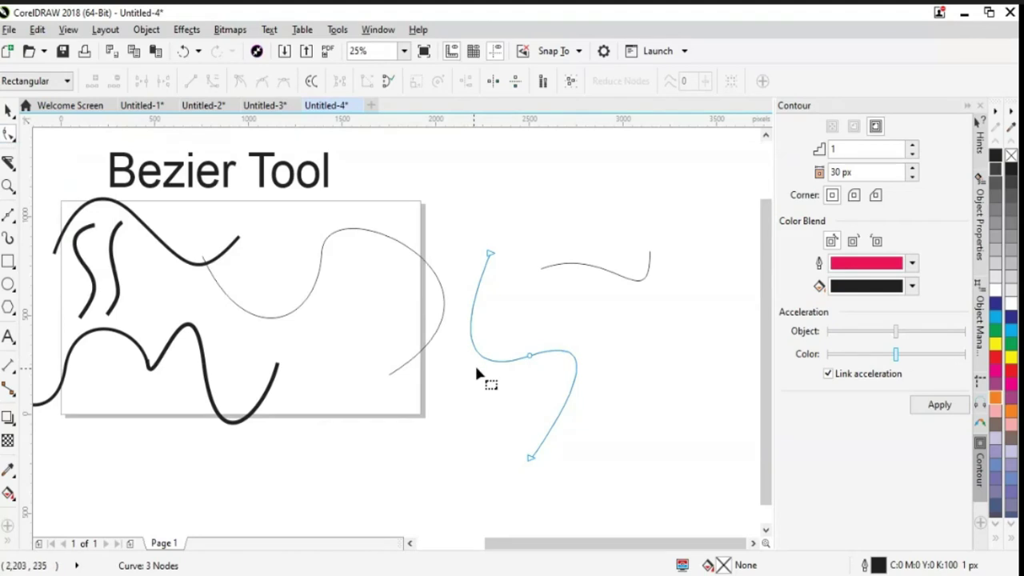
{"action": "left_click", "coordinate": [529, 360]}
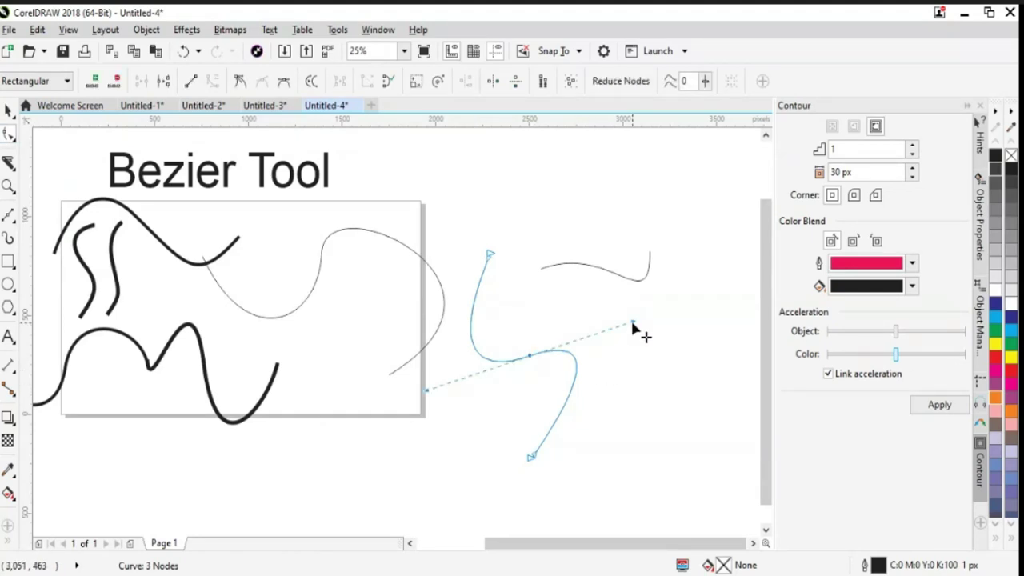
{"action": "left_click_drag", "start_coordinate": [633, 324], "coordinate": [607, 403]}
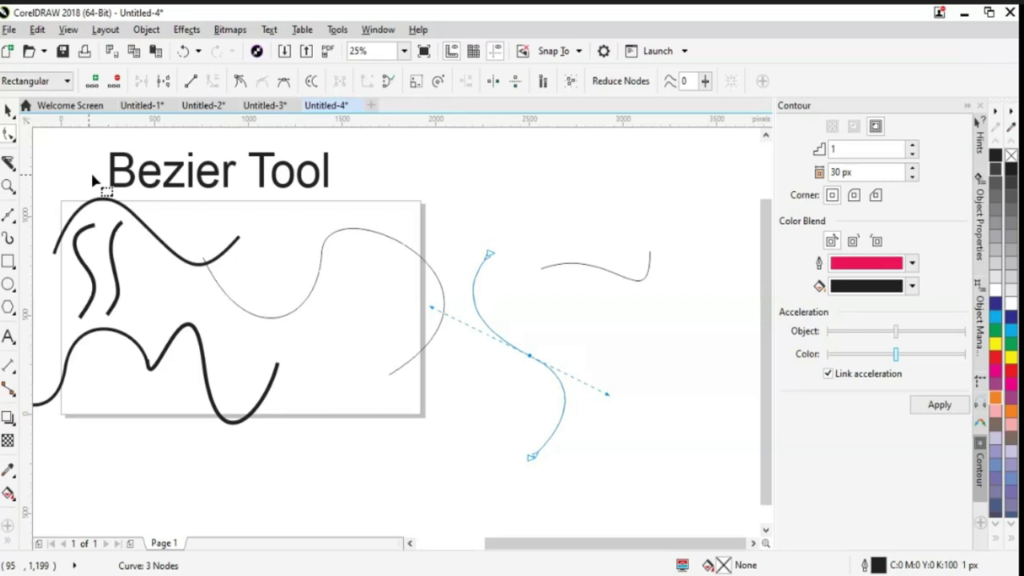
Reposition the reshaped S-curve and delete the large thin curve crossing the page's right edge.
{"action": "left_click", "coordinate": [8, 111]}
{"action": "left_click_drag", "start_coordinate": [530, 357], "coordinate": [518, 298]}
{"action": "left_click", "coordinate": [443, 304]}
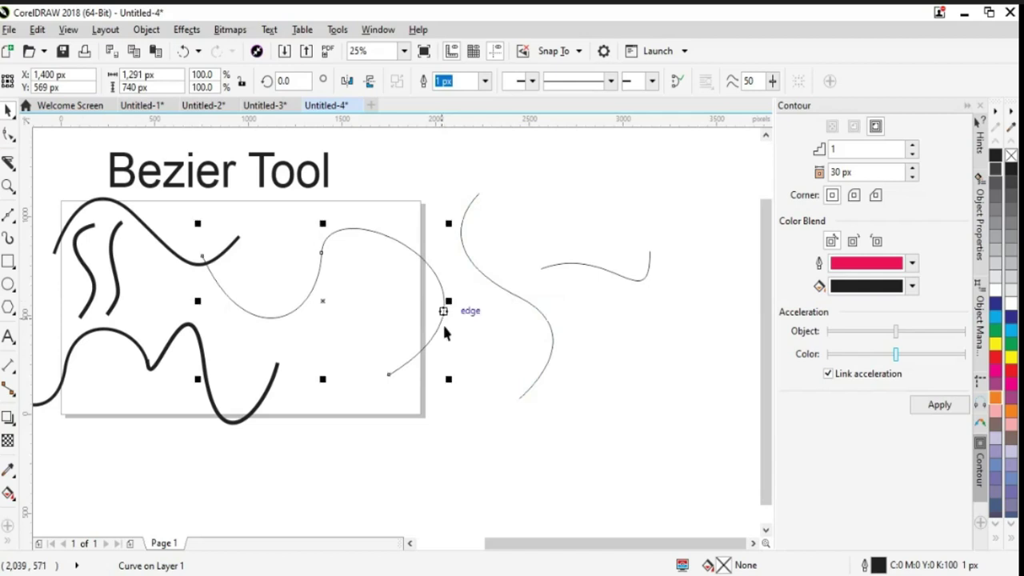
{"action": "key", "text": "Delete"}
{"action": "left_click_drag", "start_coordinate": [543, 324], "coordinate": [413, 341]}
{"action": "left_click_drag", "start_coordinate": [559, 545], "coordinate": [520, 545]}
{"action": "left_click_drag", "start_coordinate": [553, 361], "coordinate": [540, 377]}
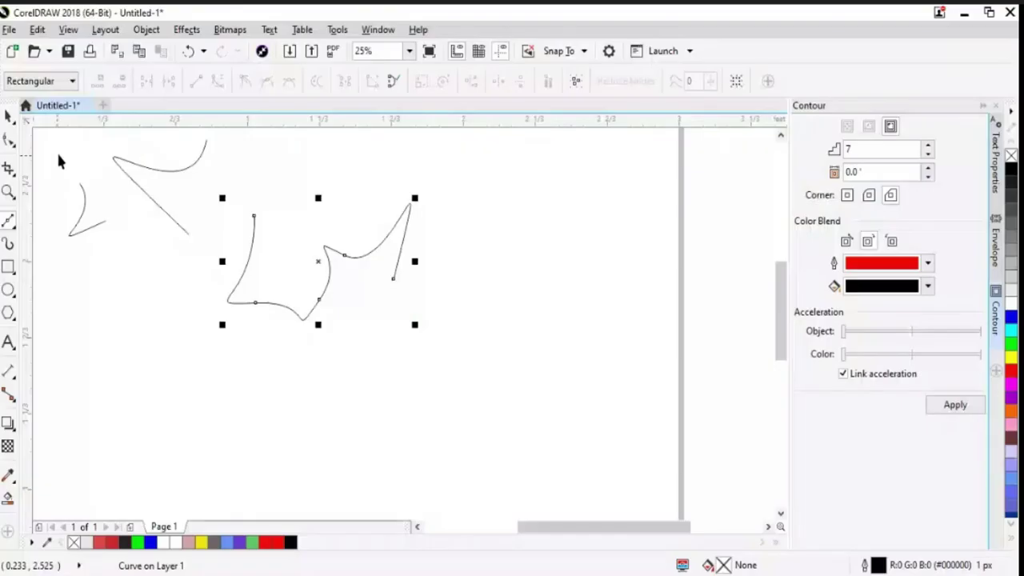
Delete the jagged multi-node curve and the small hooked curve together in the Untitled-1 document.
{"action": "left_click_drag", "start_coordinate": [56, 151], "coordinate": [566, 398]}
{"action": "key", "text": "Delete"}
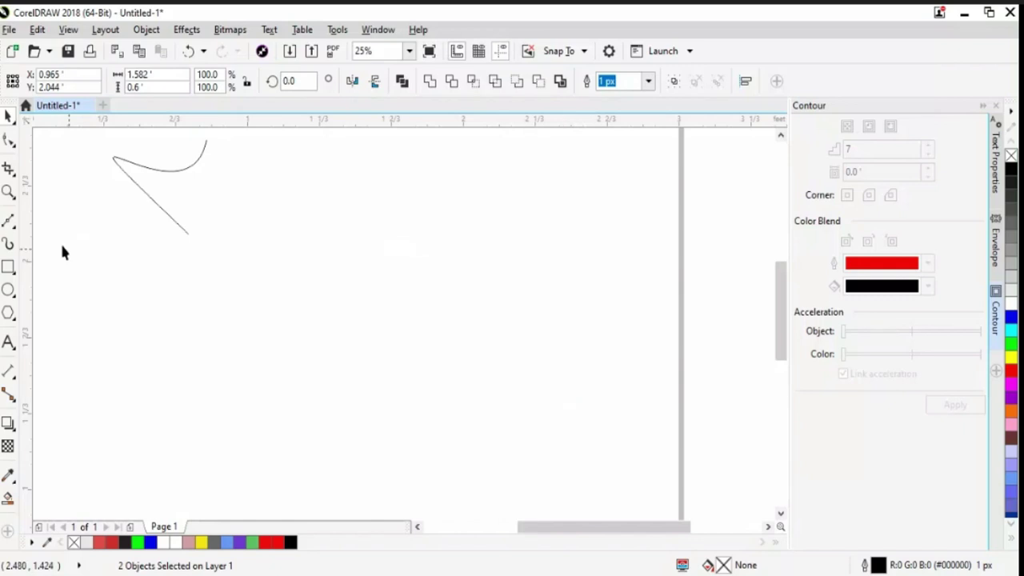
Delete the remaining curve near the page's upper-left area, emptying the visible drawing area.
{"action": "left_click_drag", "start_coordinate": [88, 132], "coordinate": [163, 189]}
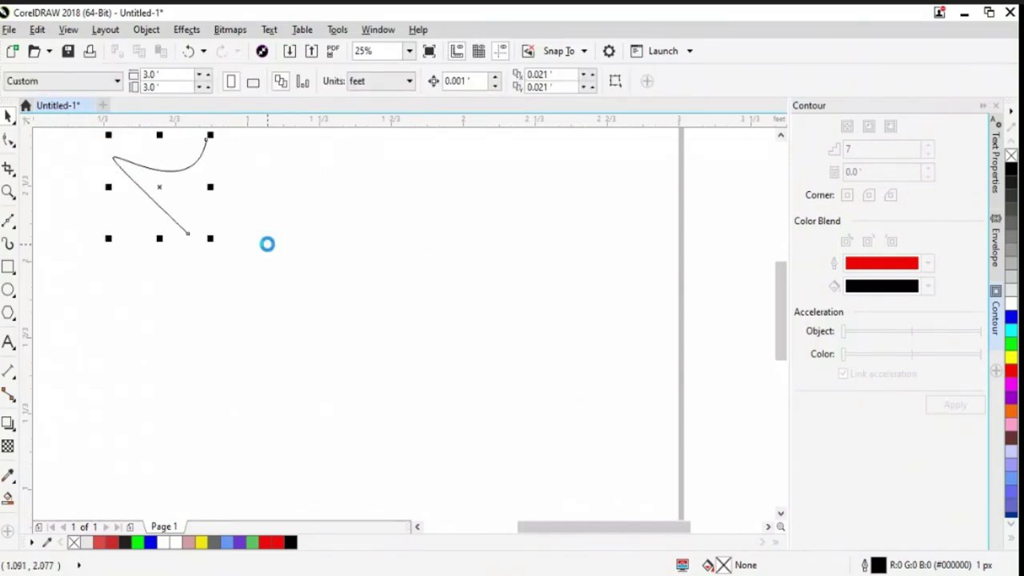
{"action": "key", "text": "Delete"}
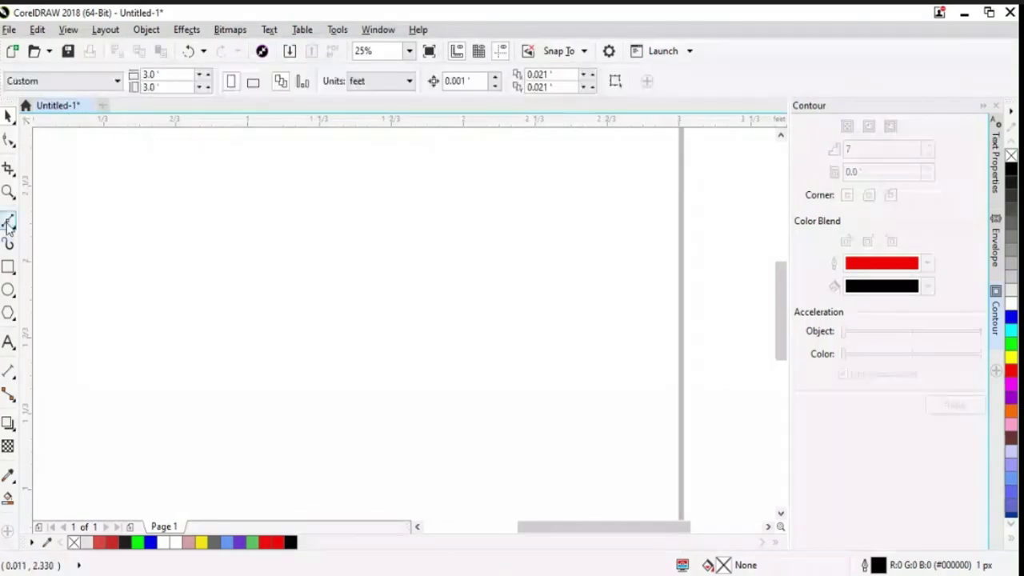
Try a Bezier curve with a straight diagonal first segment, a short hooked node and an arched segment, and delete it.
{"action": "left_click", "coordinate": [8, 223]}
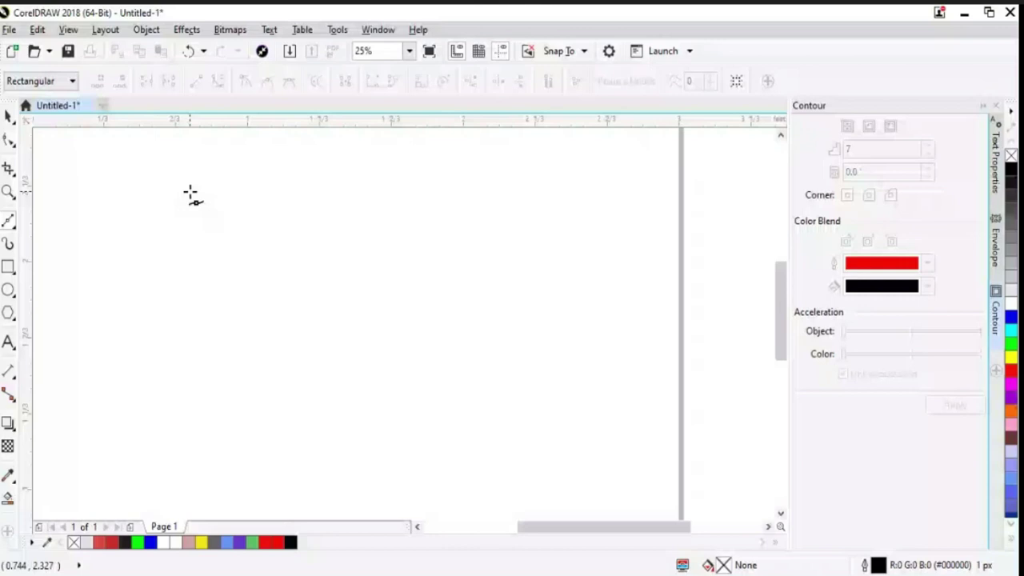
{"action": "left_click_drag", "start_coordinate": [189, 235], "coordinate": [312, 327]}
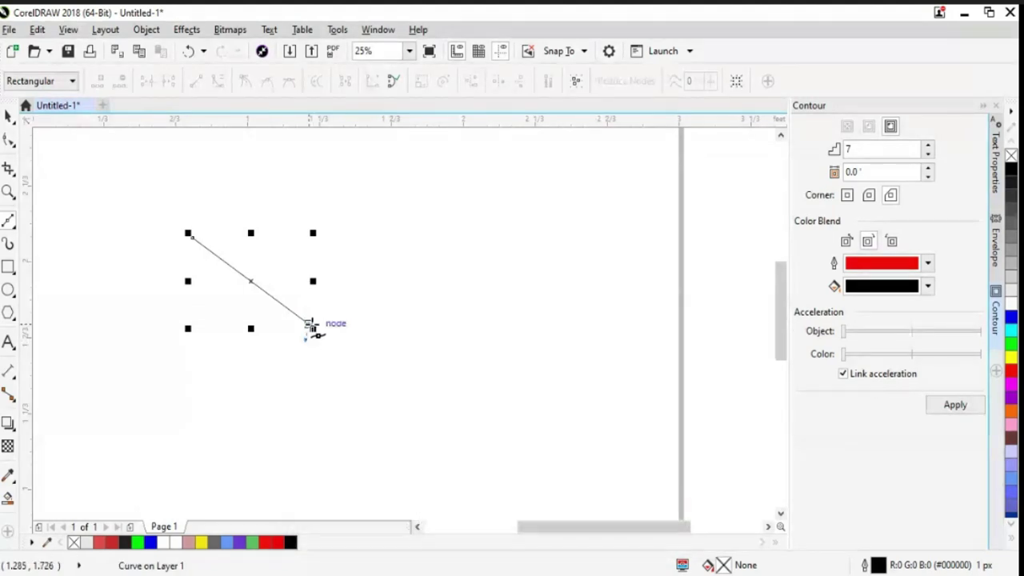
{"action": "left_click_drag", "start_coordinate": [310, 326], "coordinate": [297, 358]}
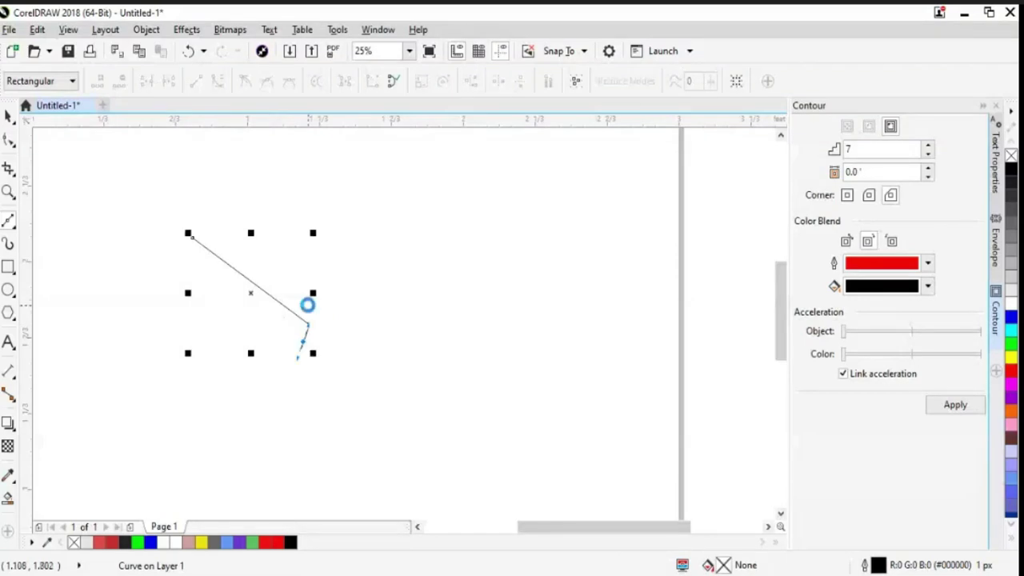
{"action": "left_click_drag", "start_coordinate": [455, 210], "coordinate": [633, 182]}
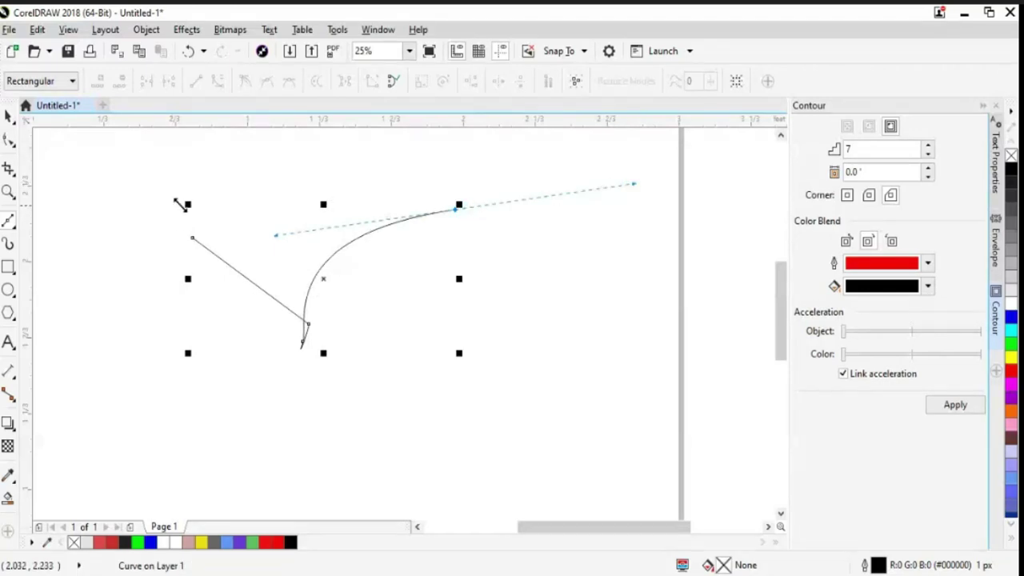
{"action": "key", "text": "Delete"}
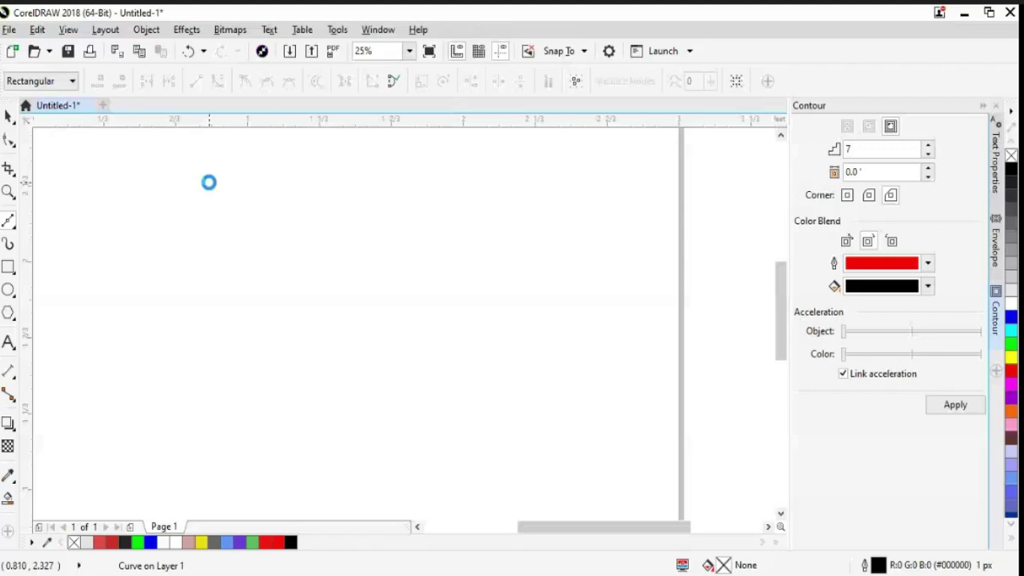
Draw an open Bezier curve with a rounded U, a sharp peak, a long diagonal down to the right and an arched return segment.
{"action": "left_click", "coordinate": [179, 203]}
{"action": "left_click_drag", "start_coordinate": [192, 316], "coordinate": [298, 512]}
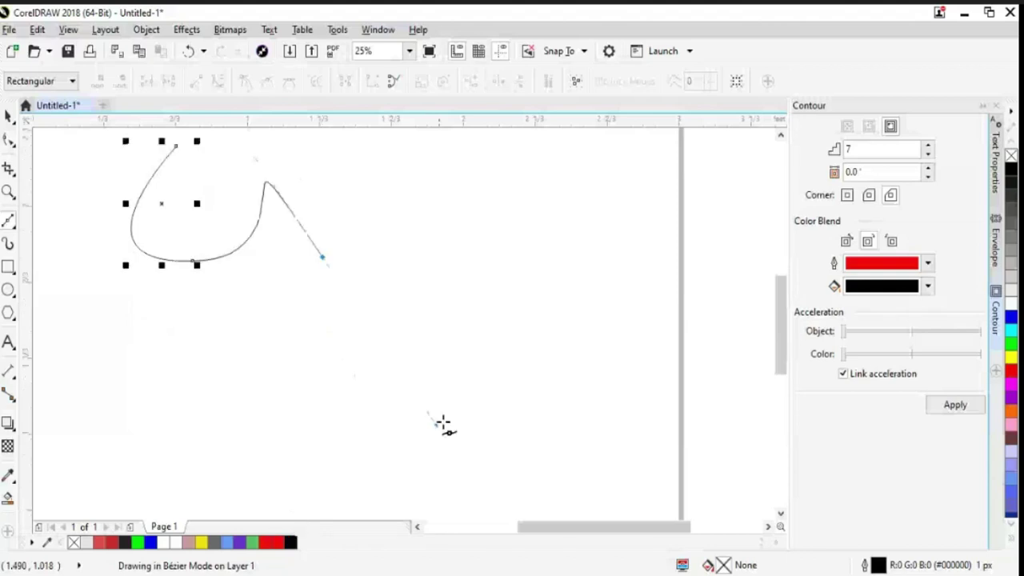
{"action": "left_click", "coordinate": [513, 388]}
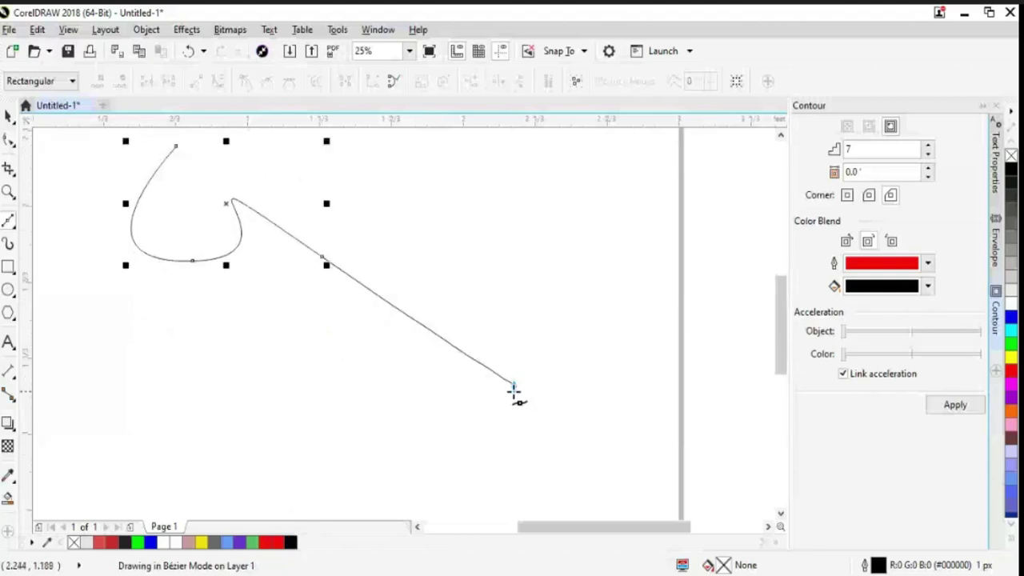
{"action": "key", "text": "space"}
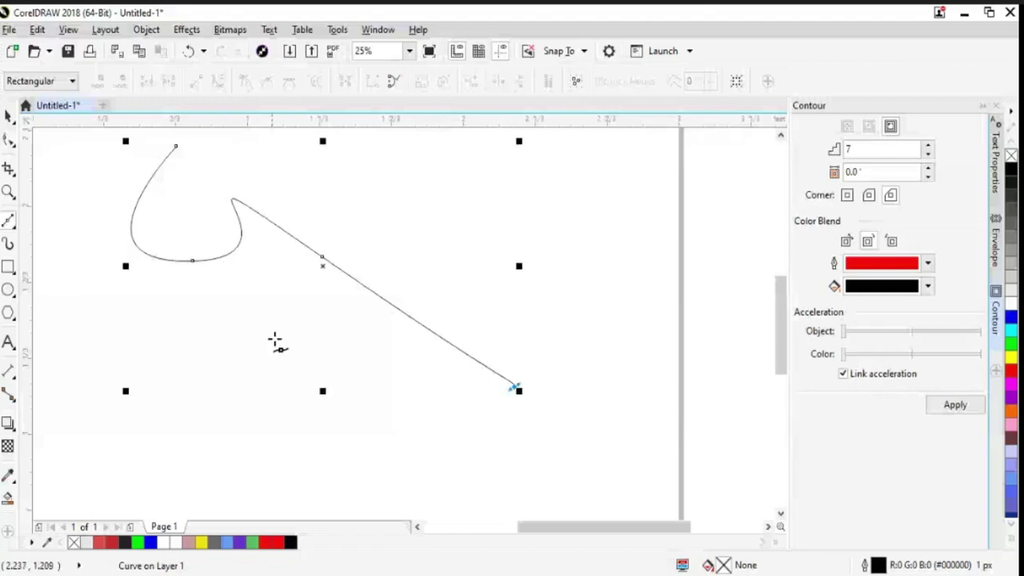
{"action": "mouse_move", "coordinate": [280, 304]}
{"action": "left_mouse_down"}
{"action": "mouse_move", "coordinate": [256, 395]}
{"action": "mouse_move", "coordinate": [251, 520]}
{"action": "mouse_move", "coordinate": [302, 343]}
{"action": "mouse_move", "coordinate": [292, 352]}
{"action": "mouse_move", "coordinate": [240, 337]}
{"action": "mouse_move", "coordinate": [155, 293]}
{"action": "mouse_move", "coordinate": [268, 315]}
{"action": "mouse_move", "coordinate": [121, 298]}
{"action": "mouse_move", "coordinate": [78, 253]}
{"action": "left_mouse_up"}
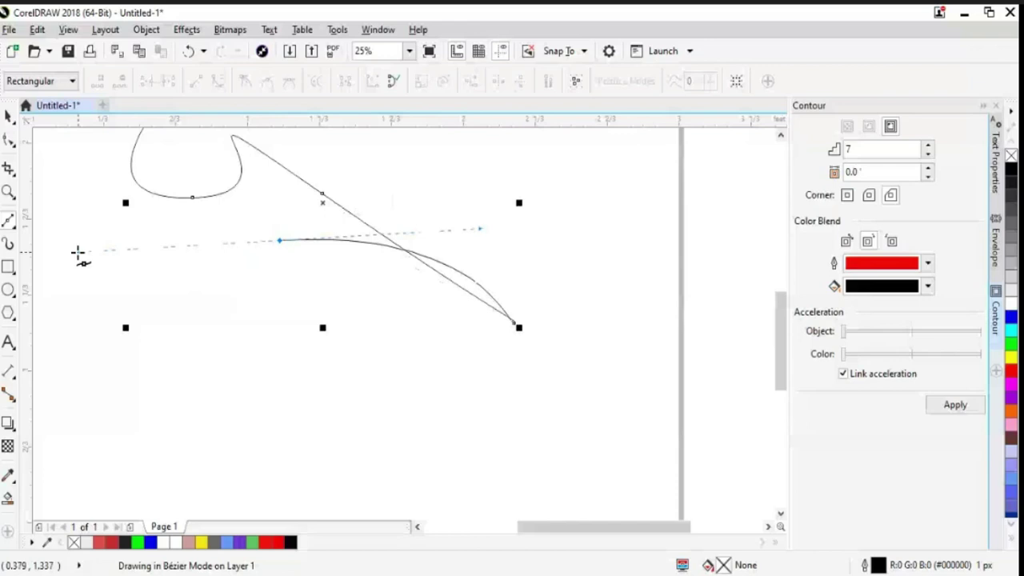
{"action": "left_click_drag", "start_coordinate": [78, 253], "coordinate": [496, 457]}
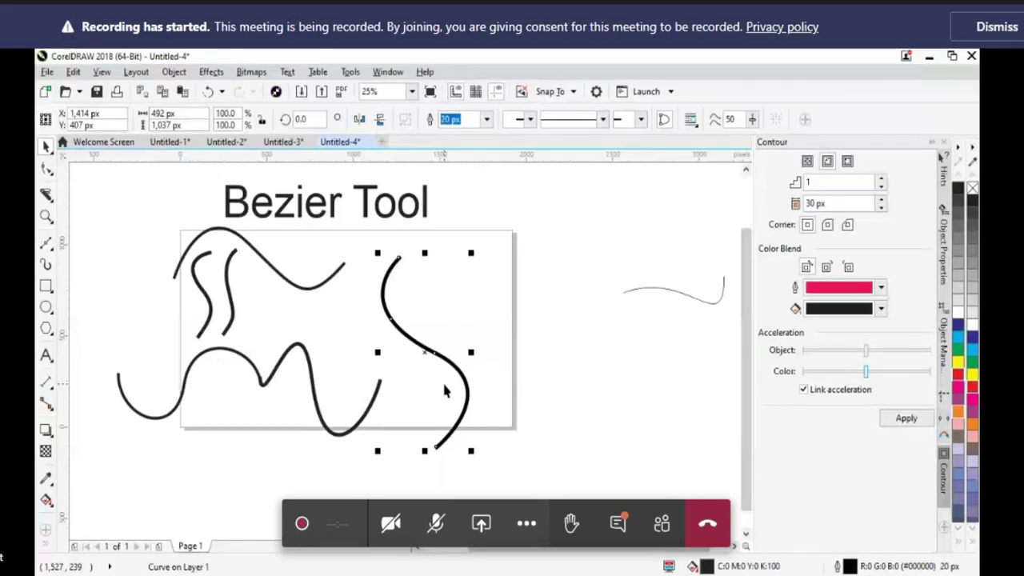
Dismiss the meeting's recording notice and convert the 20 px outline of the large S-curve in Untitled-4 to an object.
{"action": "left_click", "coordinate": [998, 30]}
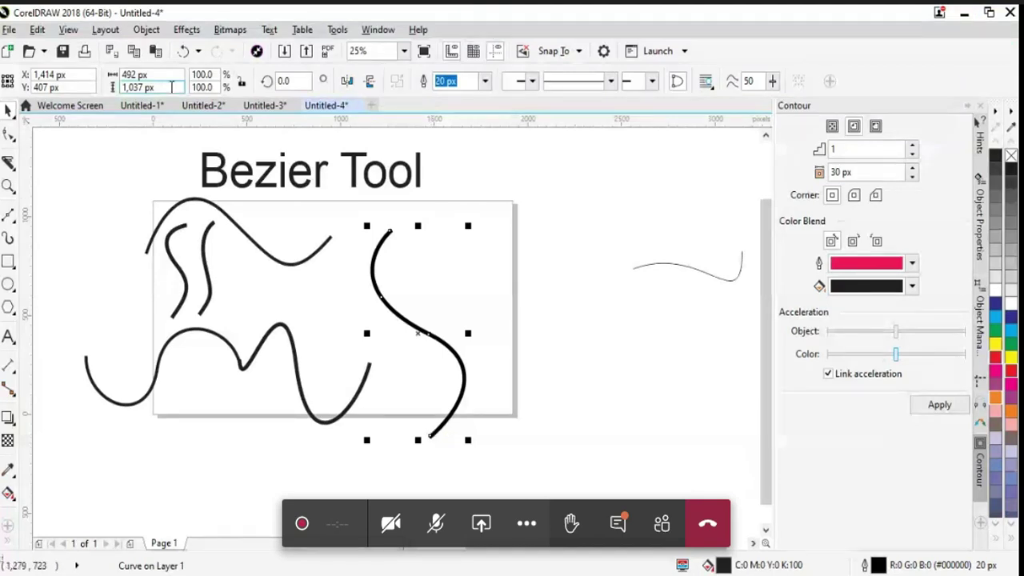
{"action": "left_click", "coordinate": [147, 30]}
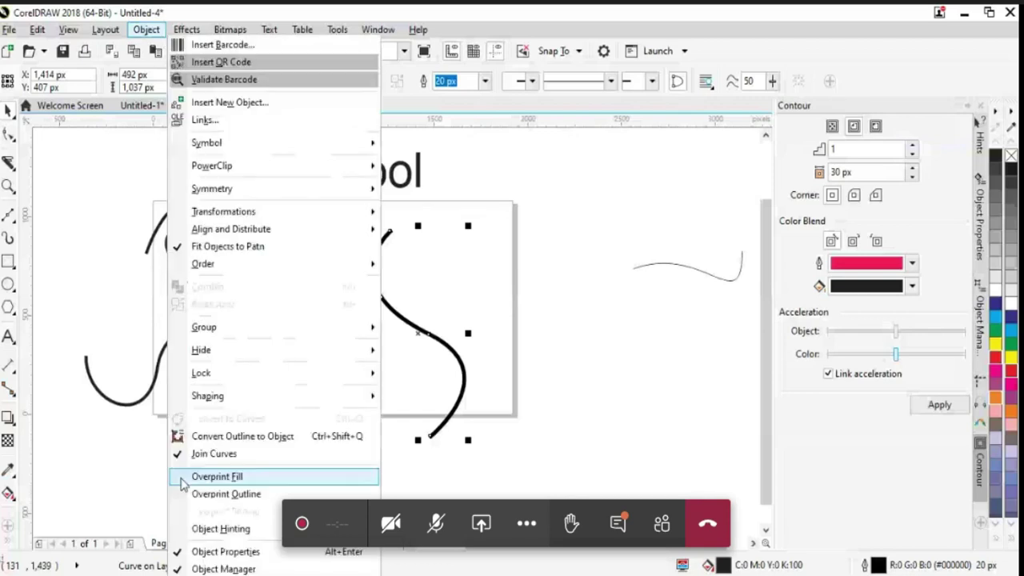
{"action": "left_click", "coordinate": [282, 439]}
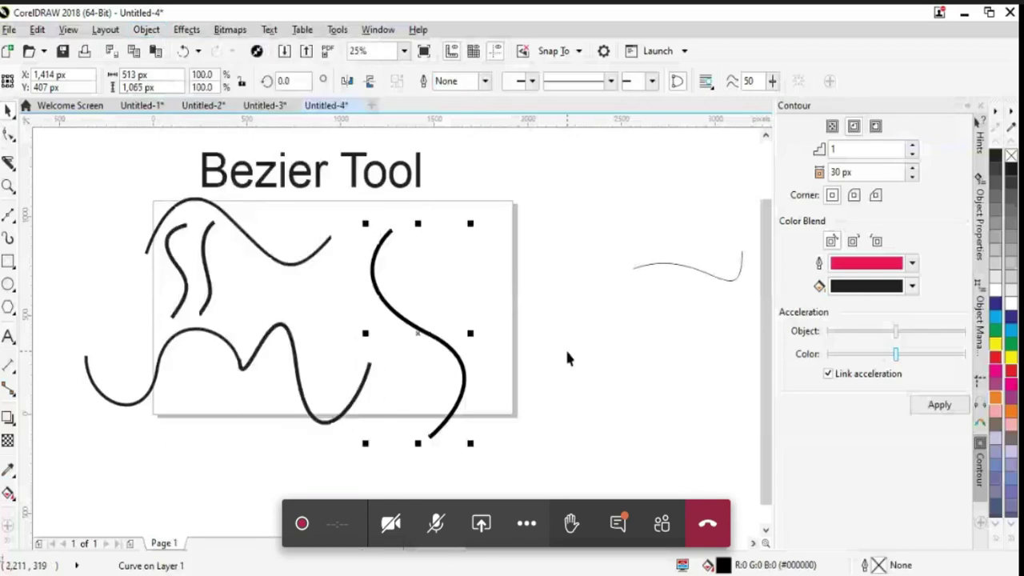
Try to reshape the converted S-curve with the Shape tool by adding a node on its lower bulge and moving it.
{"action": "left_click", "coordinate": [8, 138]}
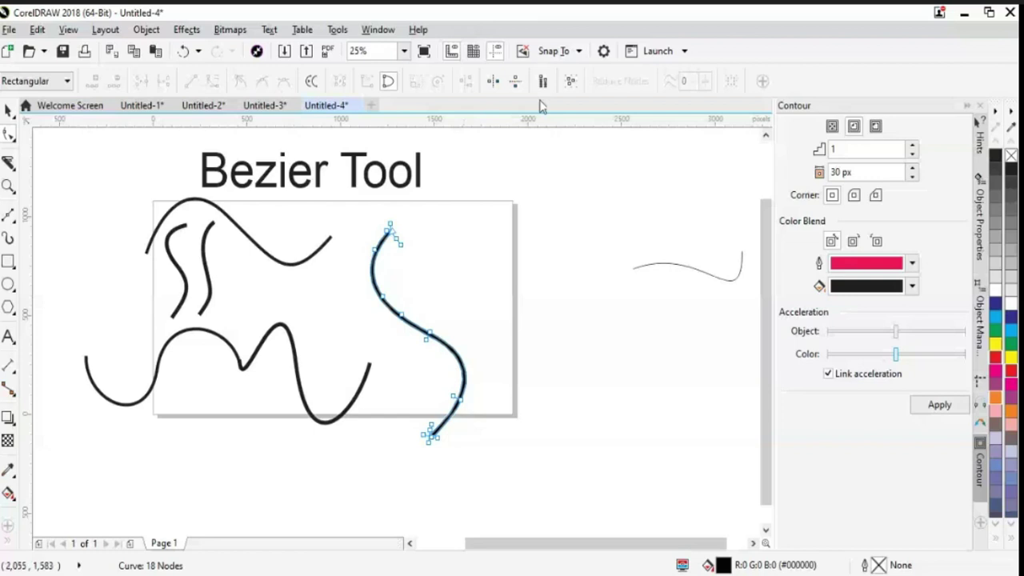
{"action": "double_click", "coordinate": [465, 377]}
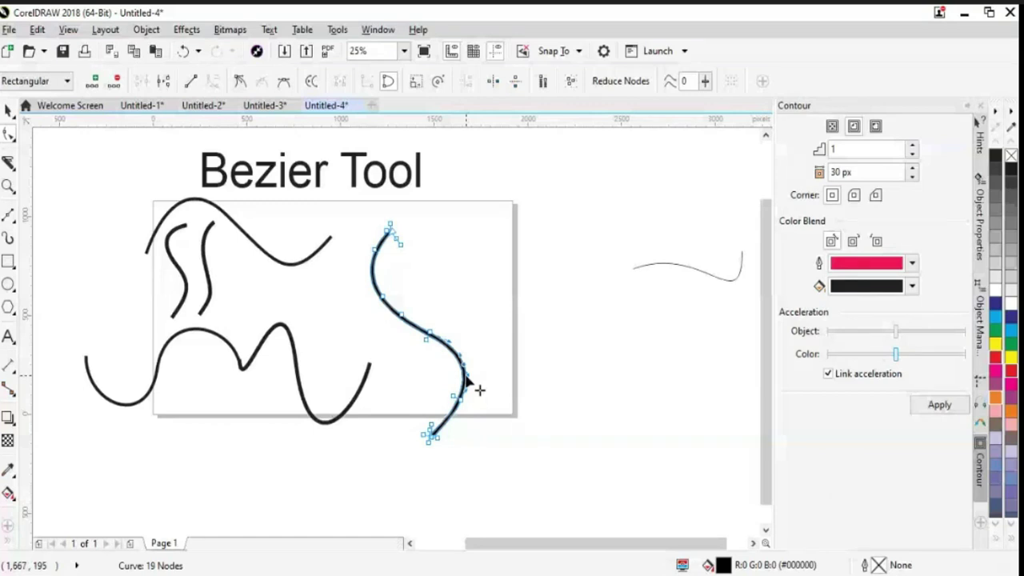
{"action": "left_click_drag", "start_coordinate": [466, 382], "coordinate": [459, 396]}
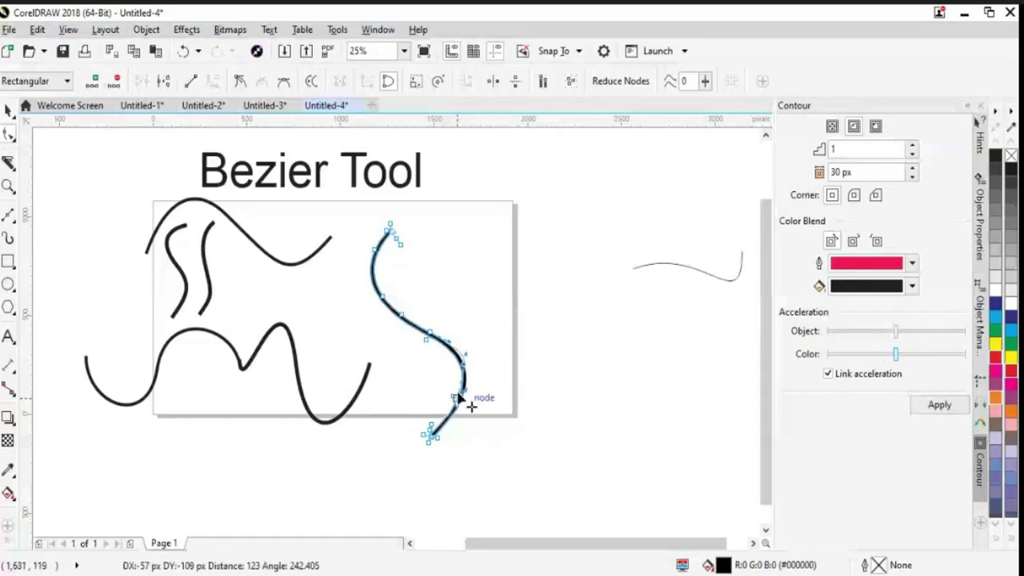
{"action": "left_click", "coordinate": [500, 422]}
{"action": "left_click", "coordinate": [427, 433]}
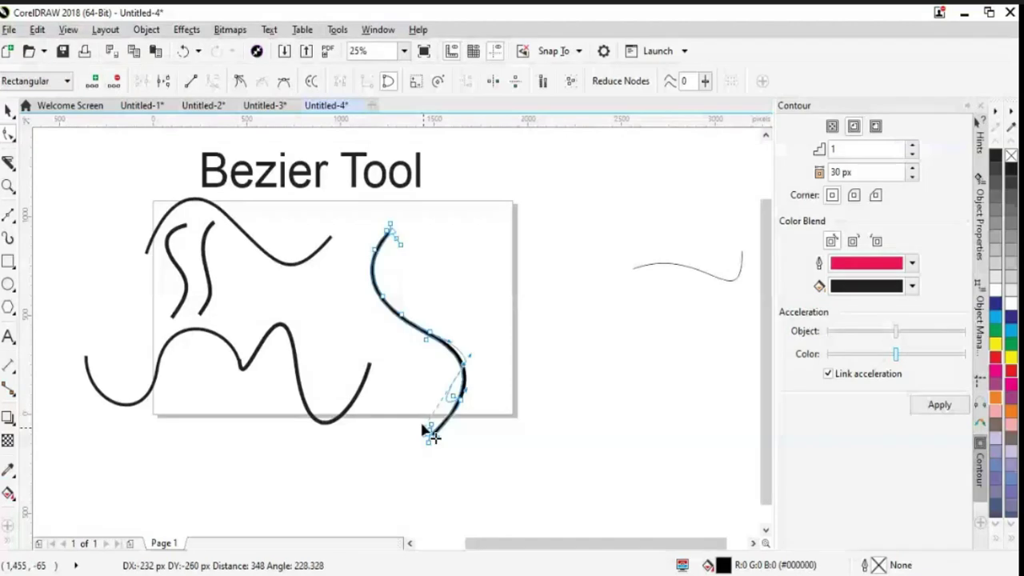
{"action": "left_click_drag", "start_coordinate": [423, 428], "coordinate": [464, 385]}
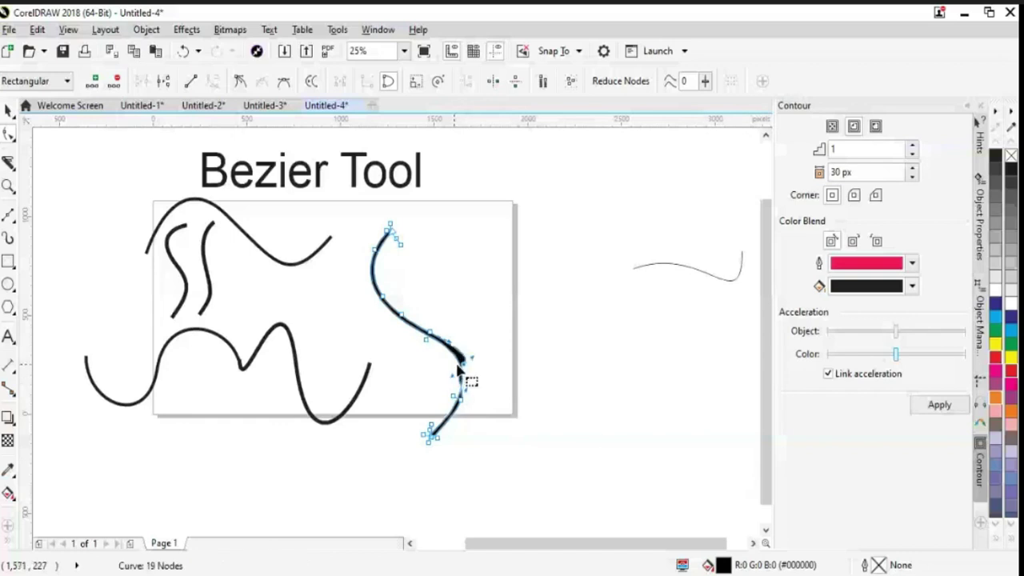
Give the converted S-curve object a 20 px outline and remove its black fill.
{"action": "left_click", "coordinate": [10, 115]}
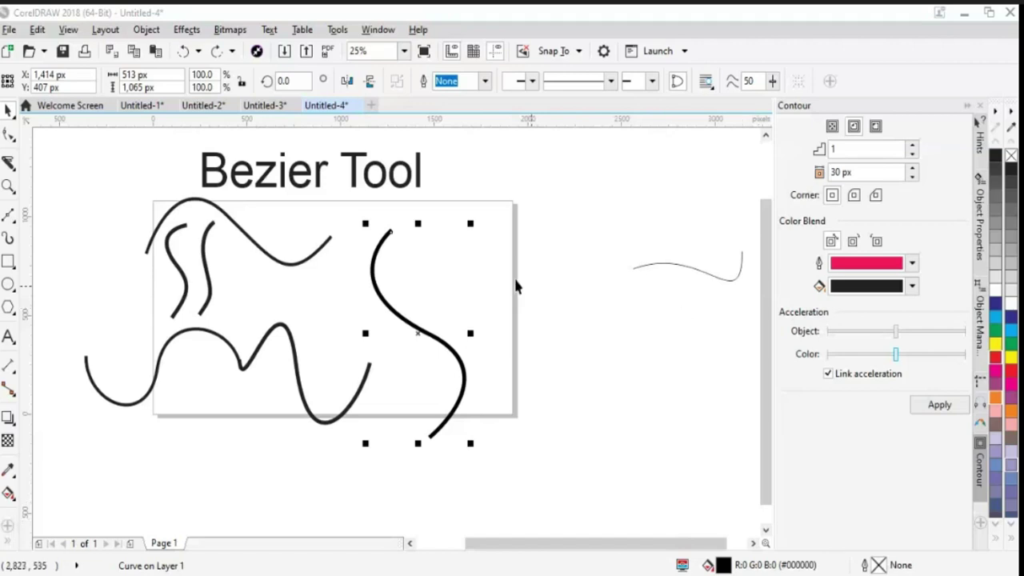
{"action": "left_click", "coordinate": [485, 81]}
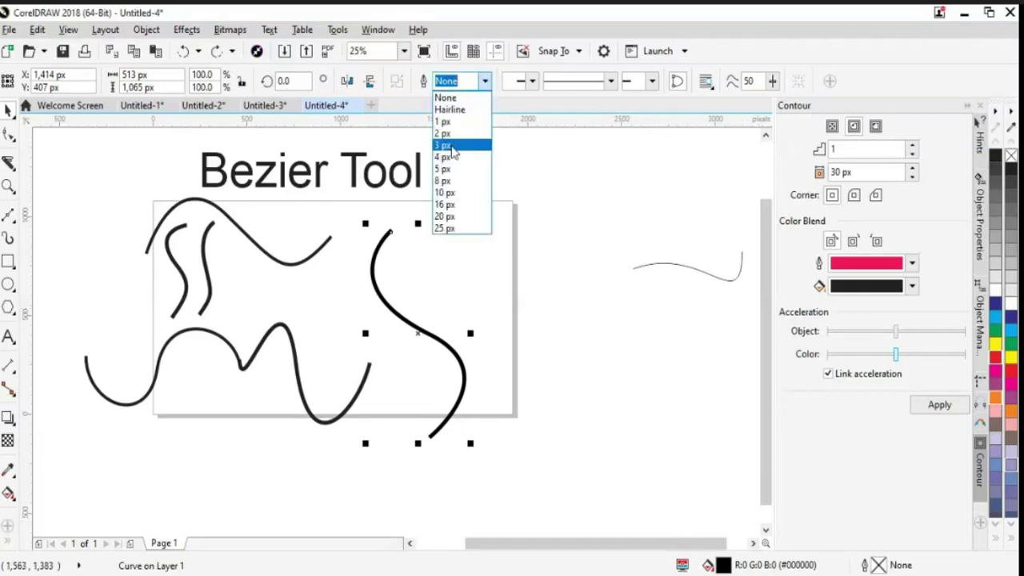
{"action": "left_click", "coordinate": [445, 216]}
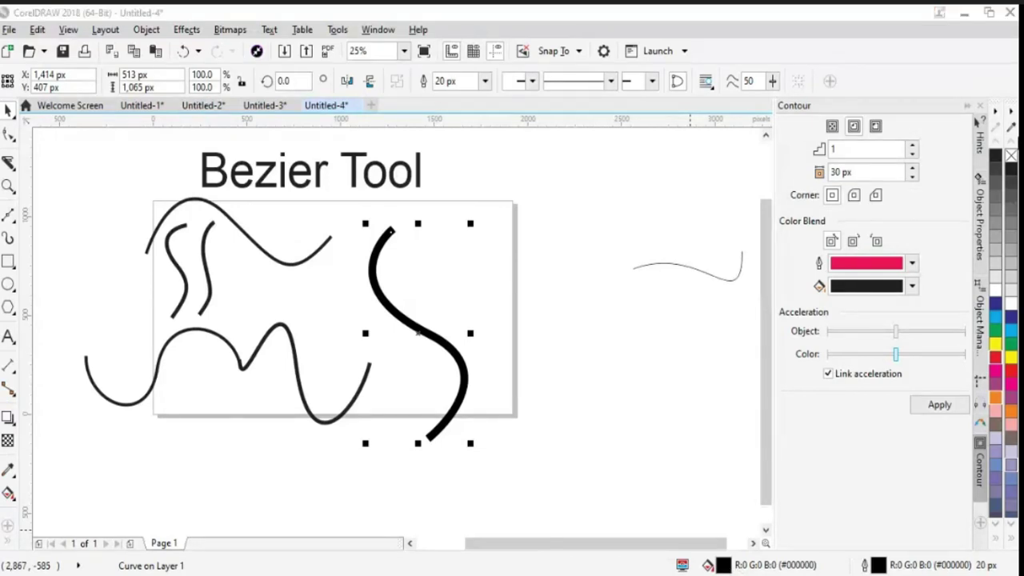
{"action": "double_click", "coordinate": [723, 566]}
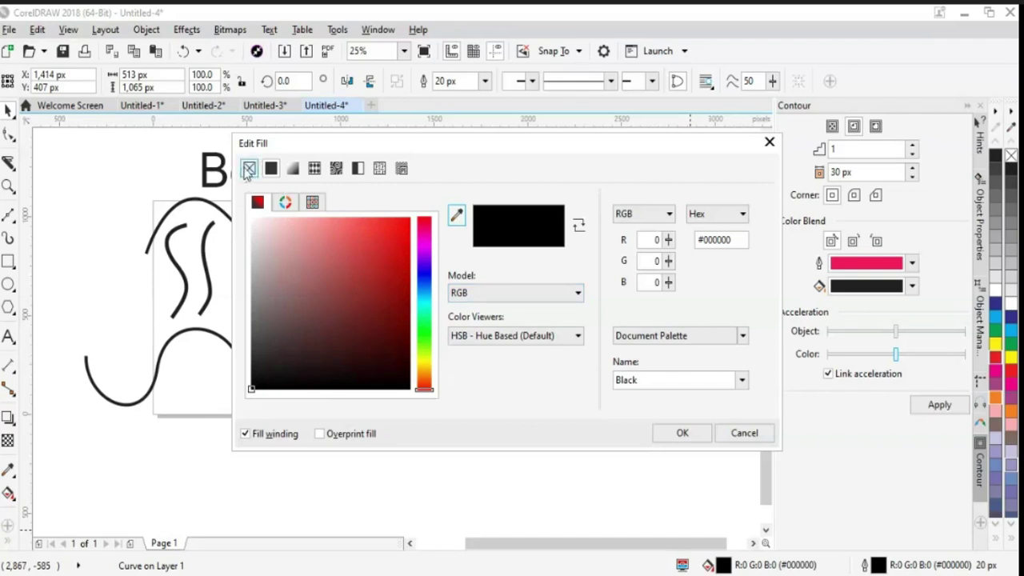
{"action": "left_click", "coordinate": [682, 434]}
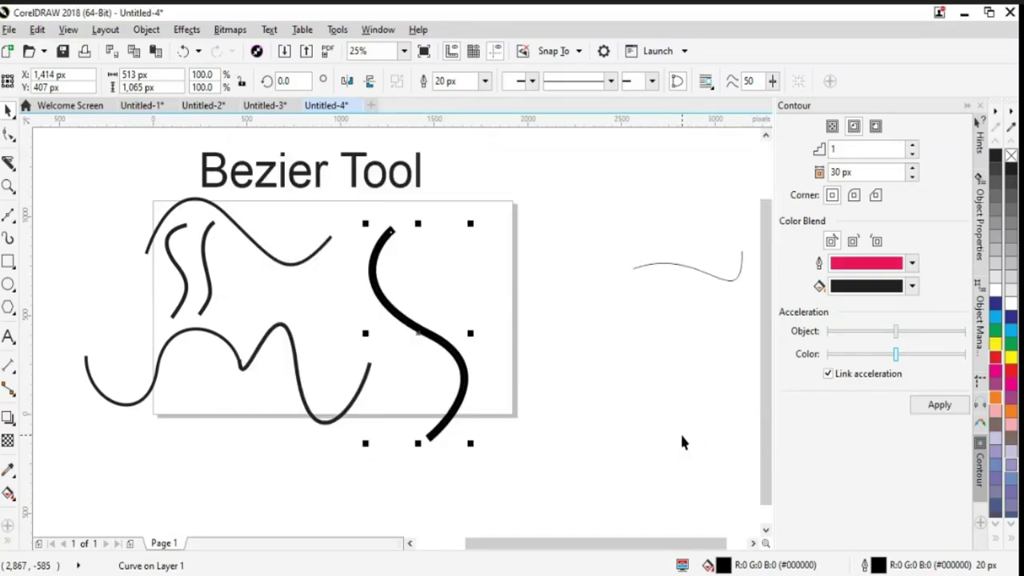
{"action": "left_click", "coordinate": [1010, 157]}
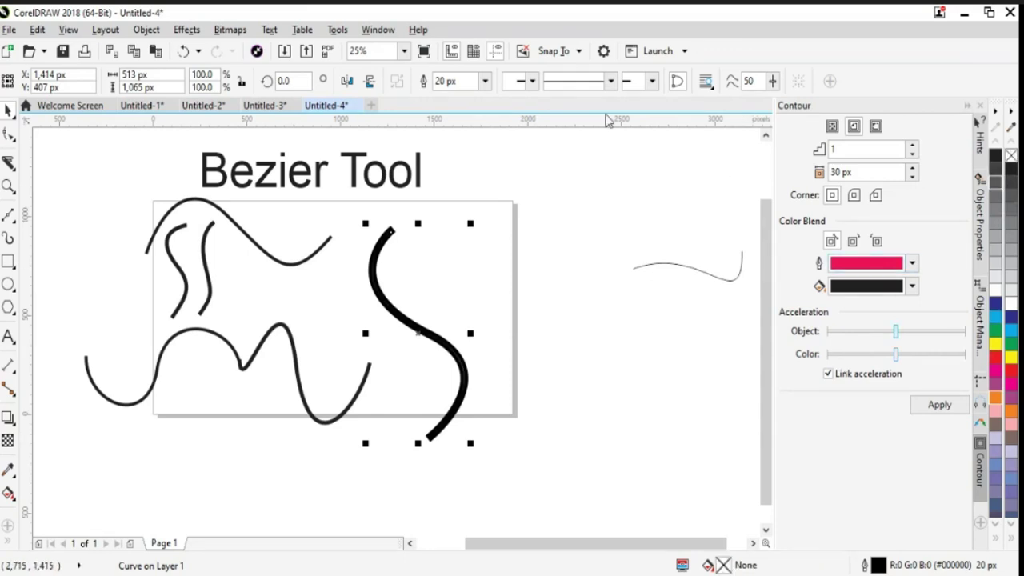
Set the unfilled S-curve object's outline width to 5 px.
{"action": "left_click", "coordinate": [484, 81]}
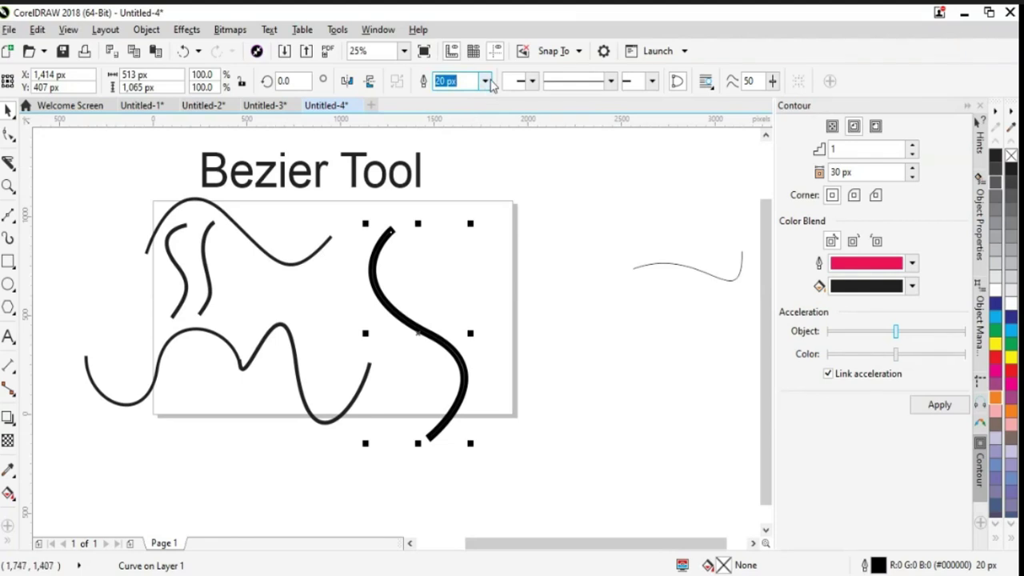
{"action": "left_click", "coordinate": [484, 81]}
{"action": "left_click", "coordinate": [458, 170]}
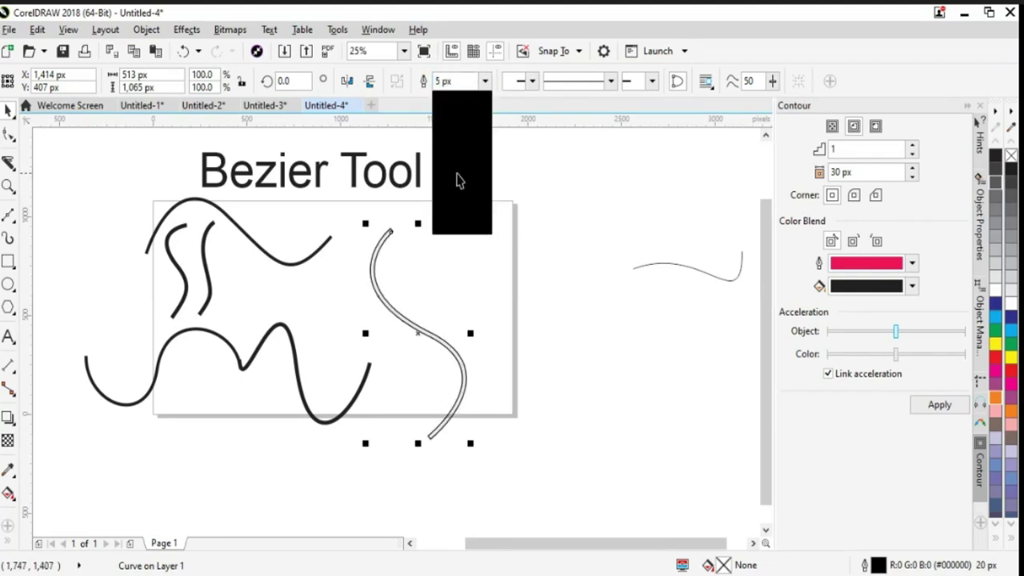
{"action": "left_click", "coordinate": [484, 81]}
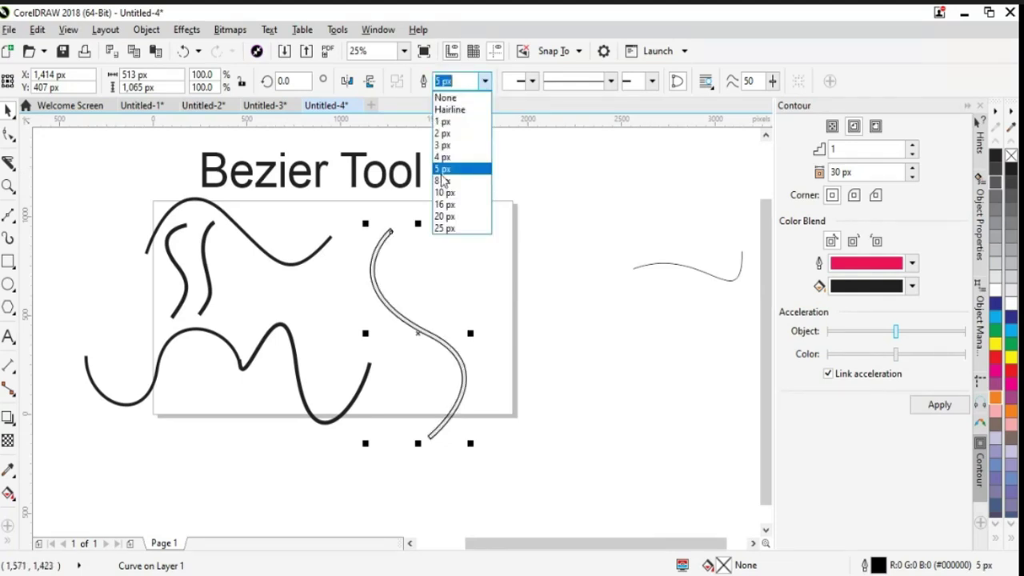
{"action": "left_click", "coordinate": [443, 171]}
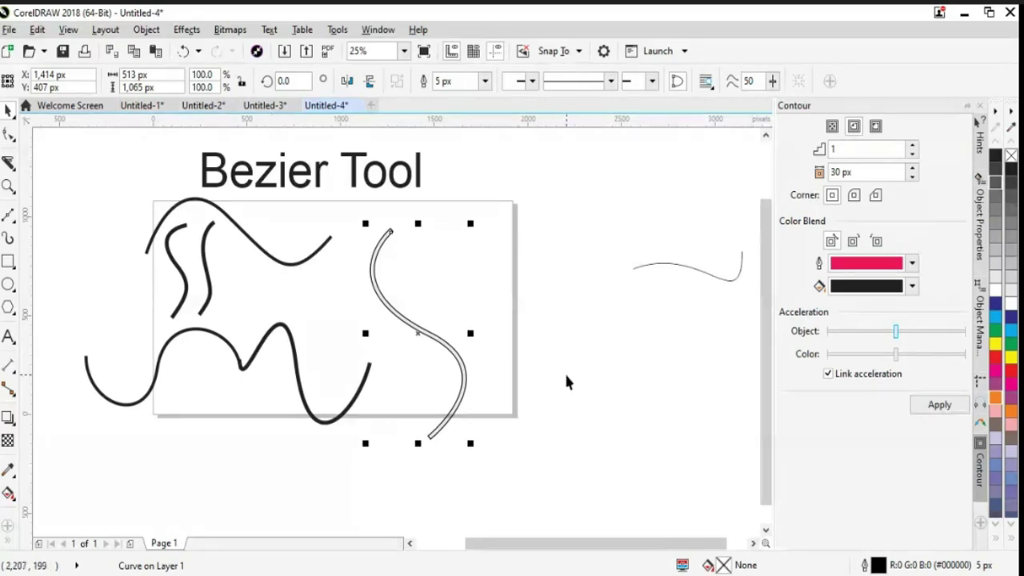
Convert the S-curve's 5 px outline to an object, and undo back to the original thin S-curve.
{"action": "key", "text": "ctrl+shift+q"}
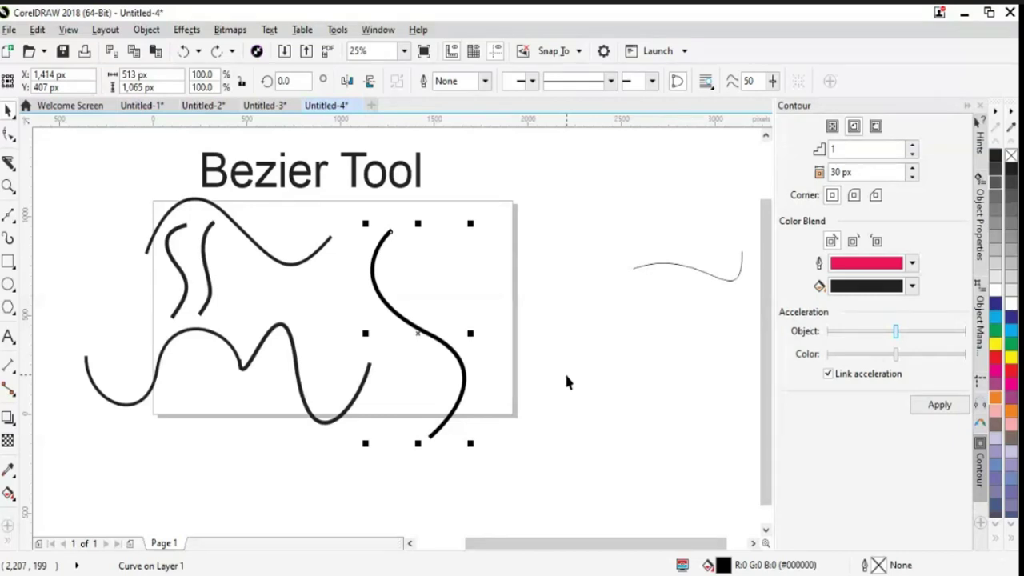
{"action": "key", "text": "ctrl+z"}
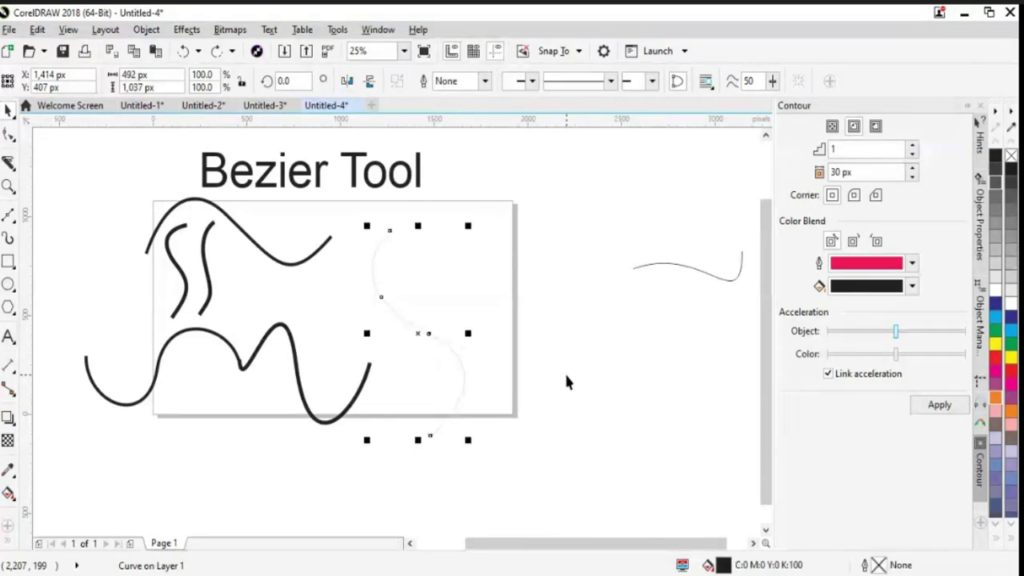
{"action": "key", "text": "ctrl+z"}
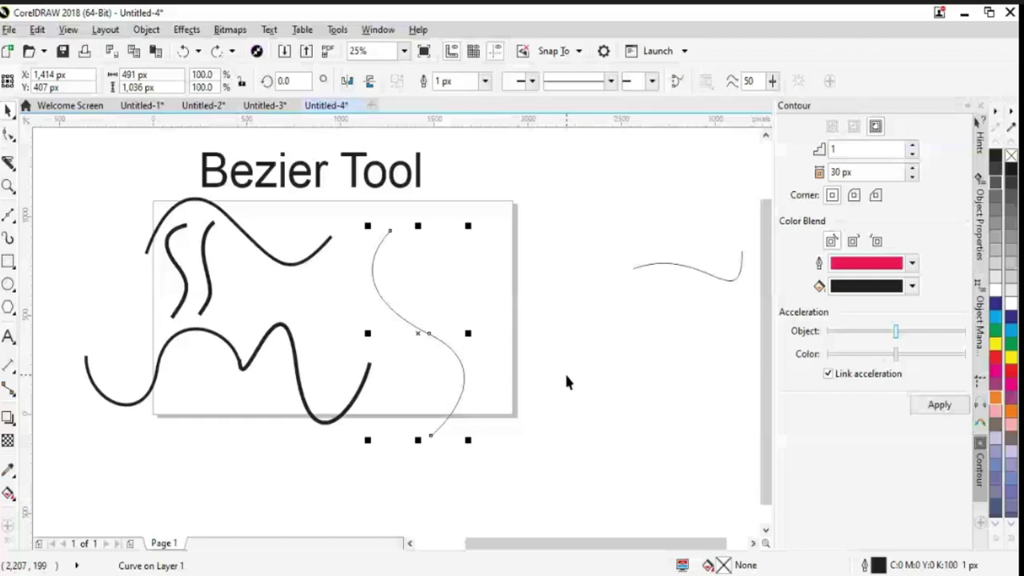
Add a node with the Shape tool on the S-curve between its top end and its middle node.
{"action": "left_click", "coordinate": [9, 134]}
{"action": "left_click", "coordinate": [54, 135]}
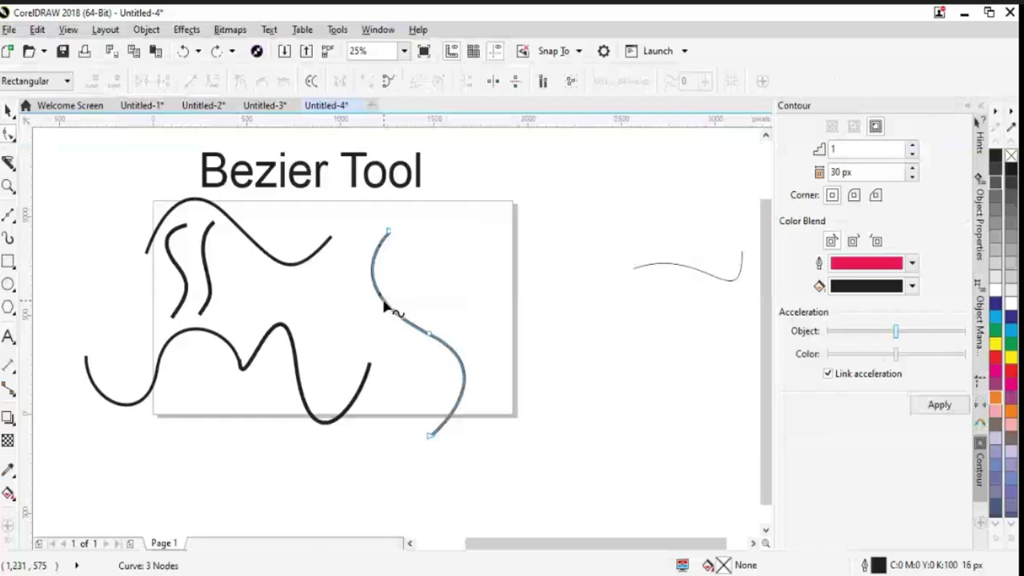
{"action": "double_click", "coordinate": [384, 304]}
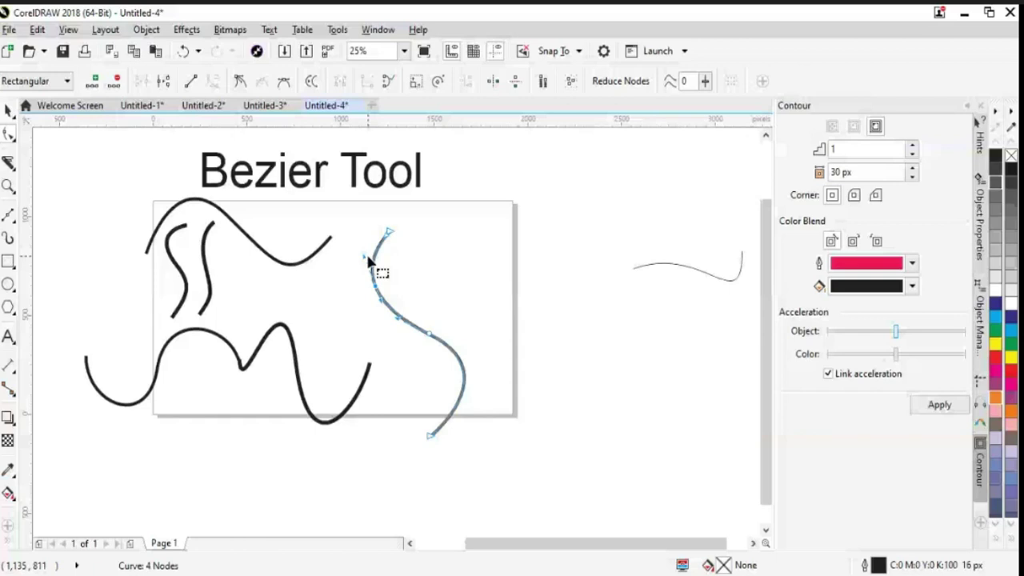
Adjust the S-curve's node handles to bow its upper and lower bends outward and steepen the middle section.
{"action": "left_click_drag", "start_coordinate": [364, 259], "coordinate": [344, 250]}
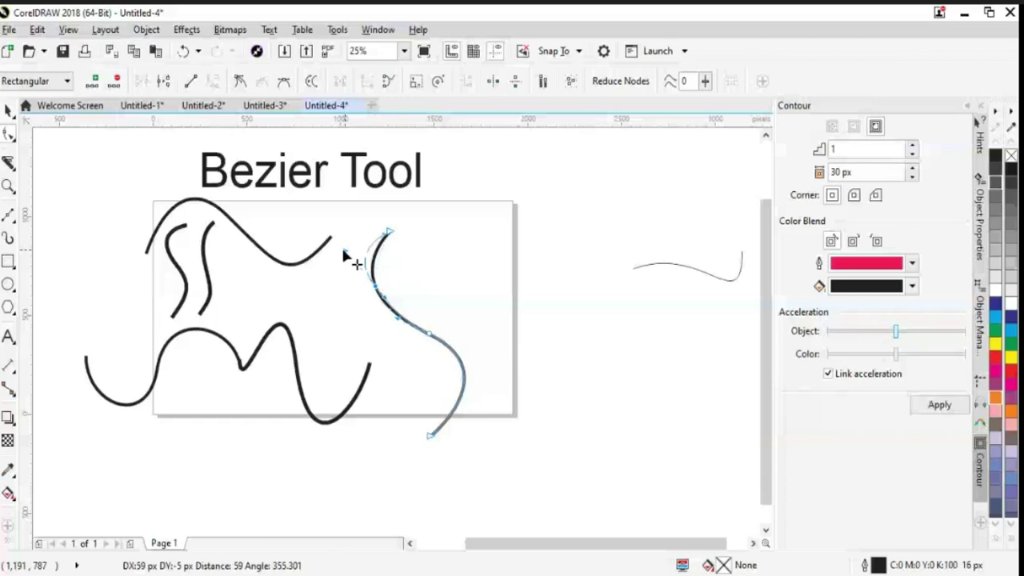
{"action": "left_click_drag", "start_coordinate": [346, 256], "coordinate": [345, 256]}
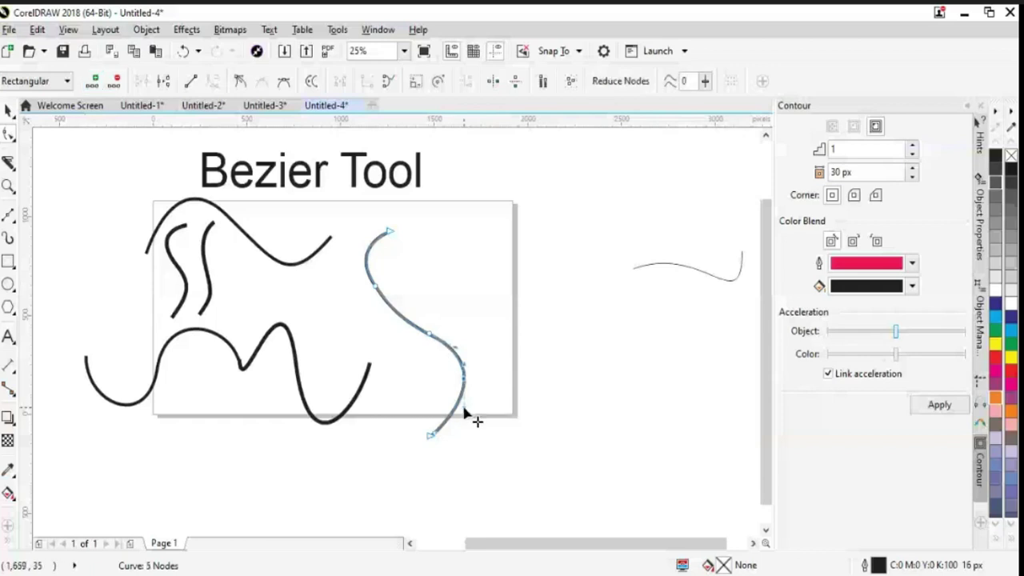
{"action": "left_click_drag", "start_coordinate": [465, 405], "coordinate": [483, 430]}
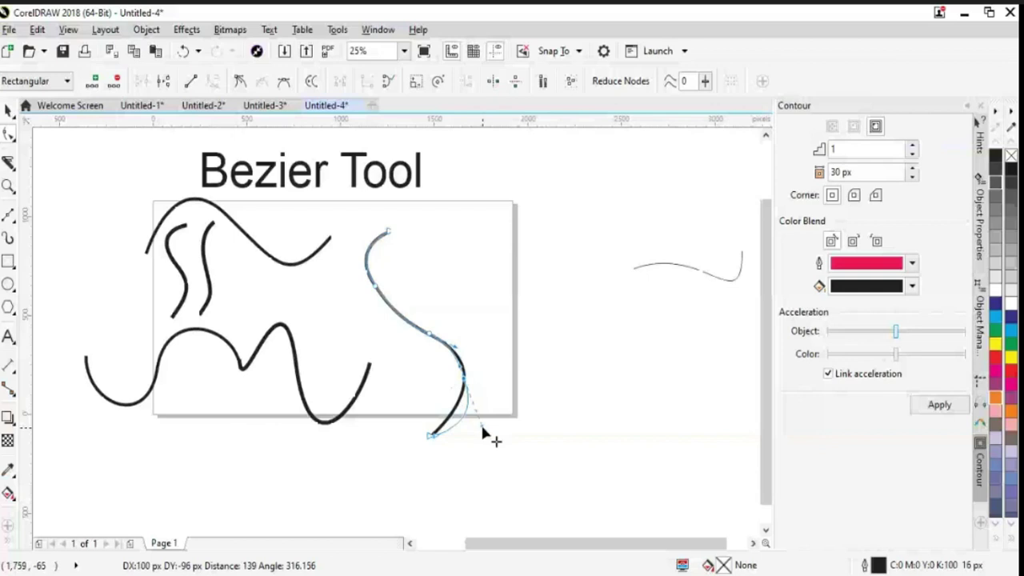
{"action": "left_click_drag", "start_coordinate": [481, 427], "coordinate": [482, 427]}
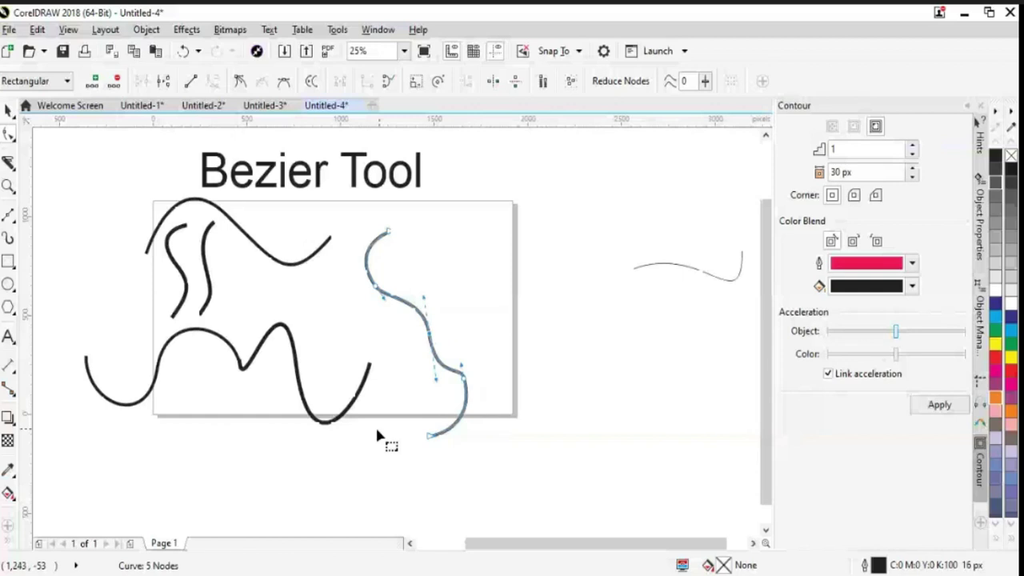
Move the reshaped S-curve slightly up and right so it lies within the page.
{"action": "key", "text": "space"}
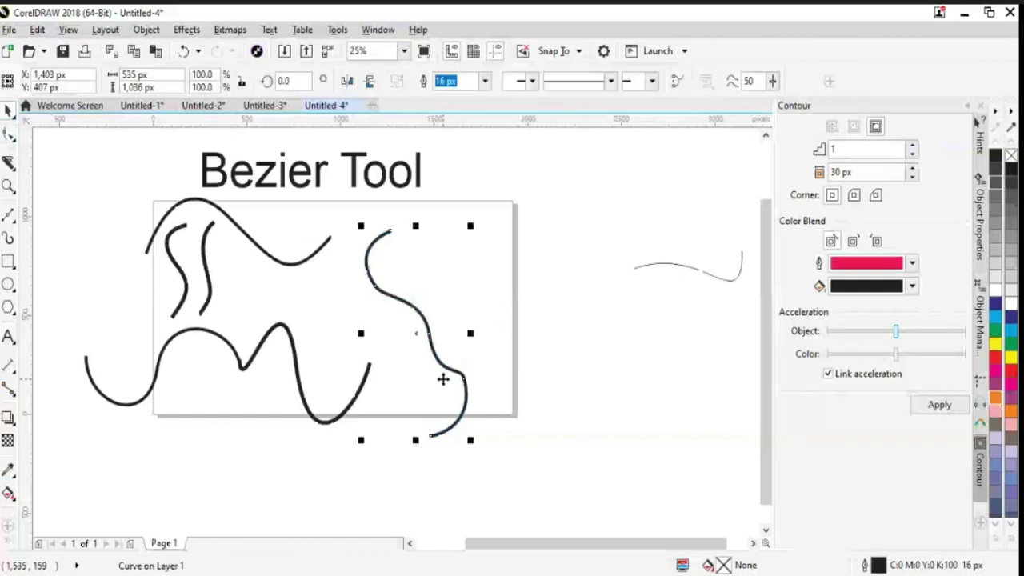
{"action": "left_click_drag", "start_coordinate": [447, 367], "coordinate": [461, 358]}
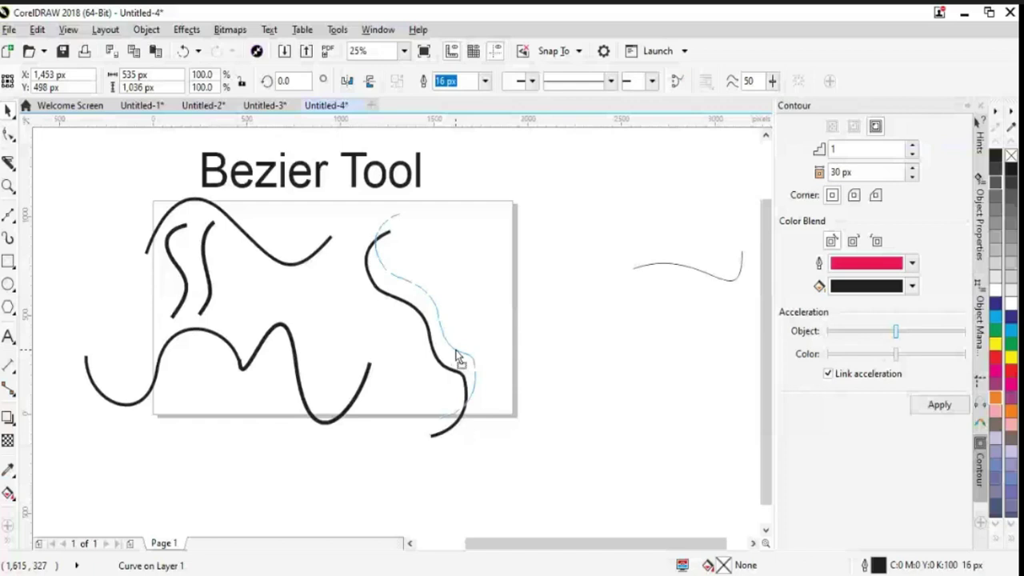
{"action": "left_click_drag", "start_coordinate": [460, 358], "coordinate": [464, 353]}
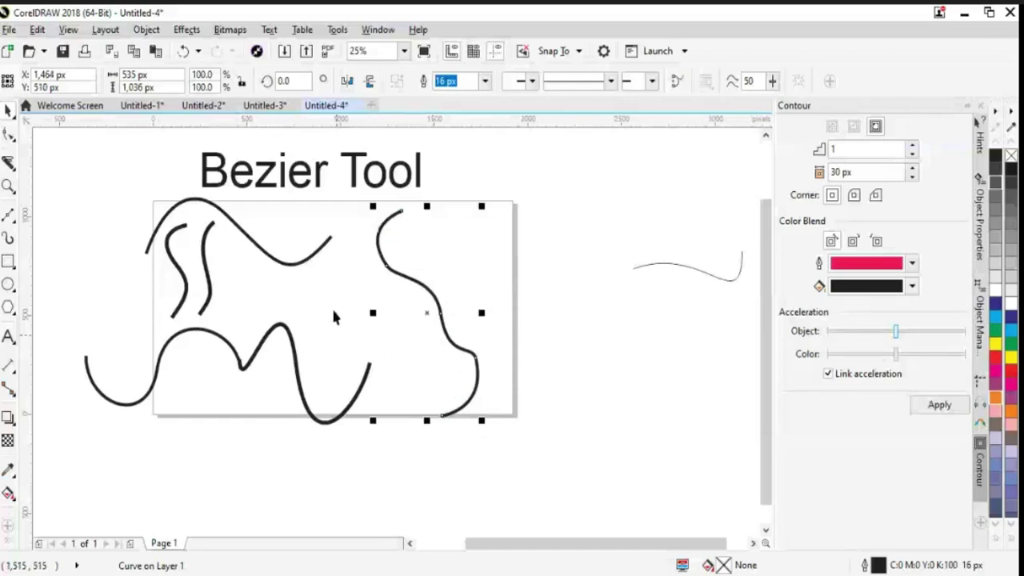
Reshape the S-curve with the Shape tool so its middle runs nearly horizontal and its upper and lower sections straighten.
{"action": "left_click", "coordinate": [9, 160]}
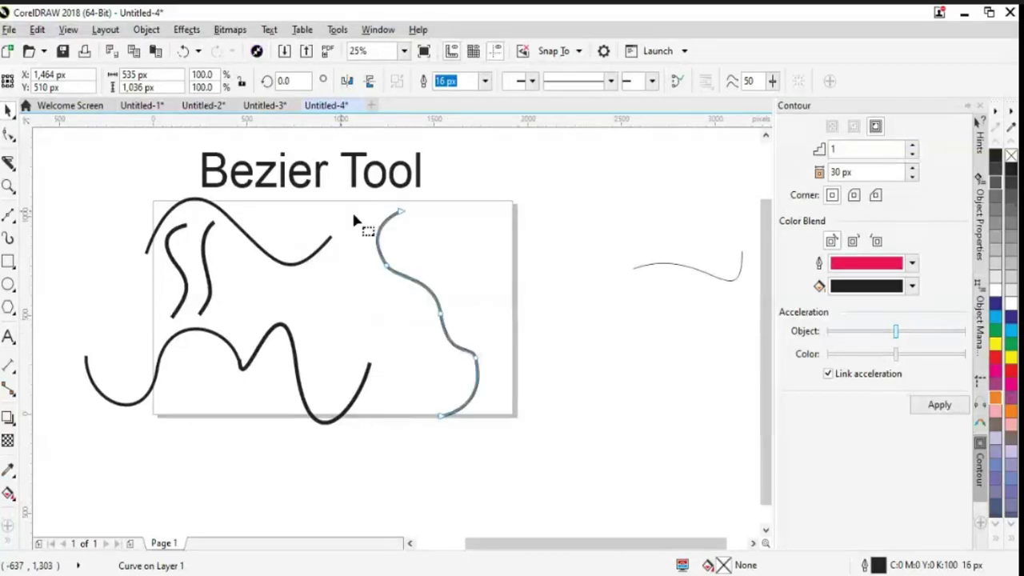
{"action": "left_click", "coordinate": [387, 271]}
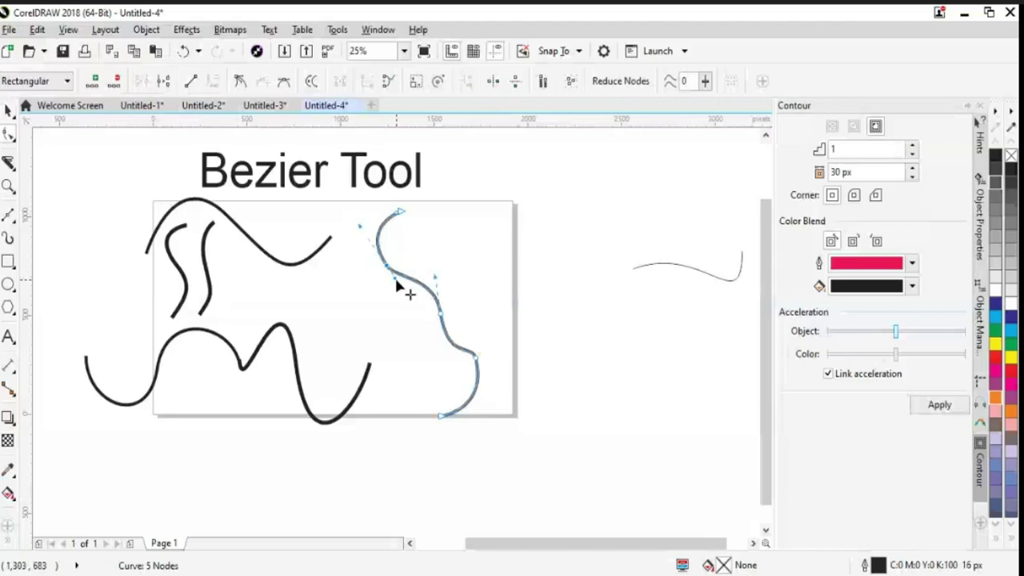
{"action": "left_click_drag", "start_coordinate": [433, 284], "coordinate": [396, 309]}
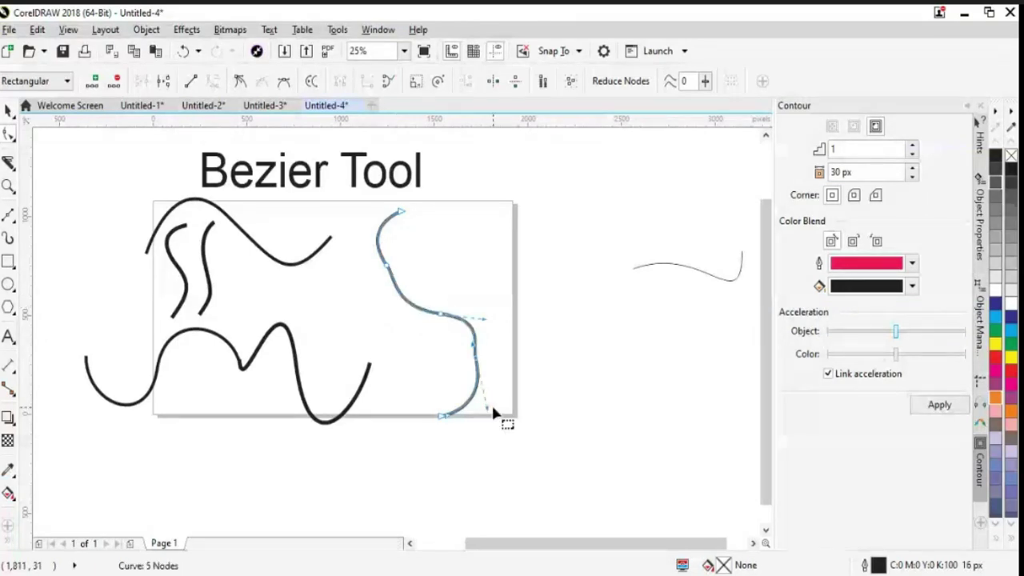
{"action": "left_click_drag", "start_coordinate": [492, 408], "coordinate": [463, 422]}
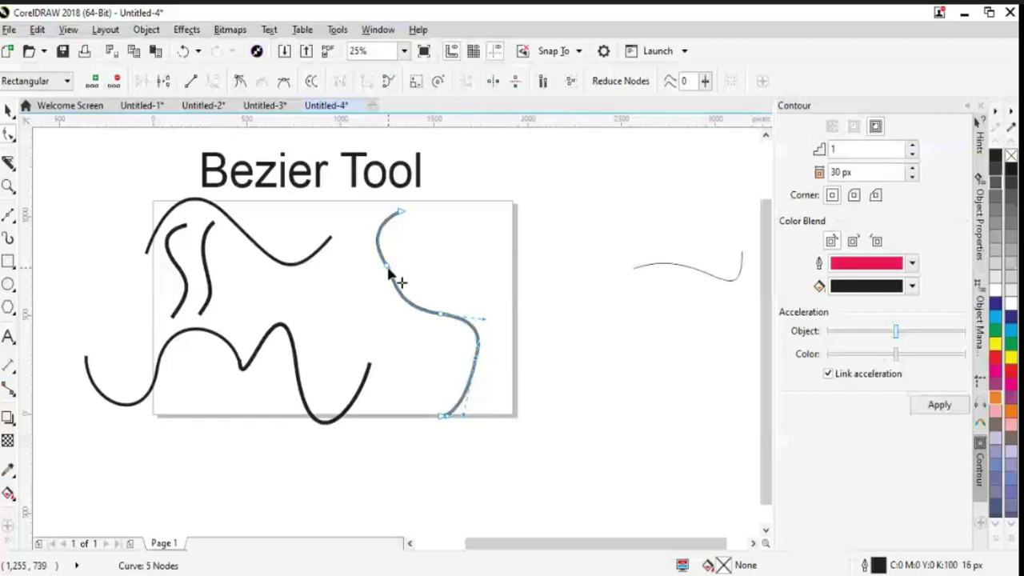
{"action": "mouse_move", "coordinate": [400, 282]}
{"action": "left_mouse_down"}
{"action": "mouse_move", "coordinate": [411, 279]}
{"action": "mouse_move", "coordinate": [377, 296]}
{"action": "mouse_move", "coordinate": [397, 294]}
{"action": "left_mouse_up"}
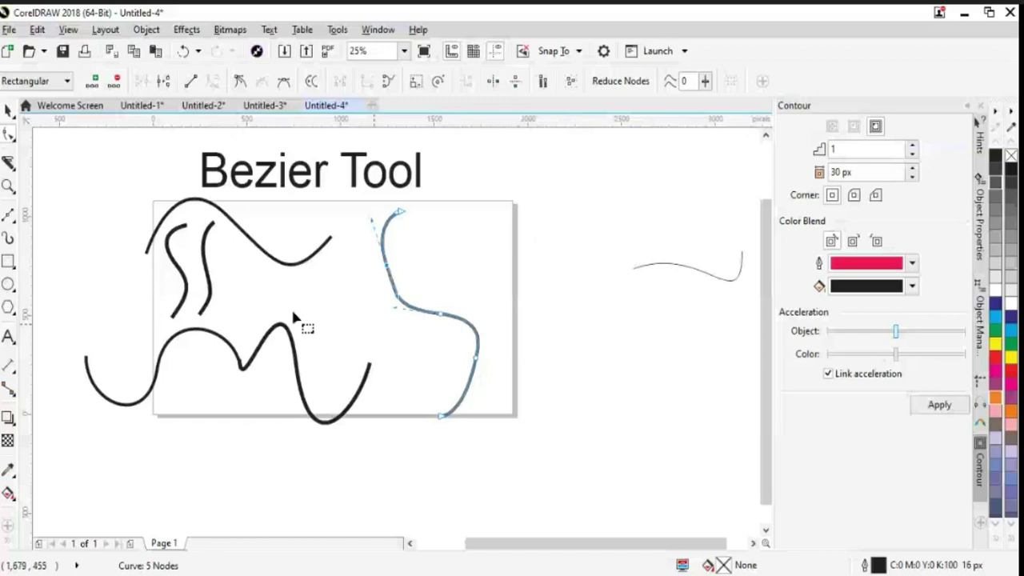
Move the S-curve off the page to the right and back so it straddles the page's right edge.
{"action": "left_click", "coordinate": [8, 110]}
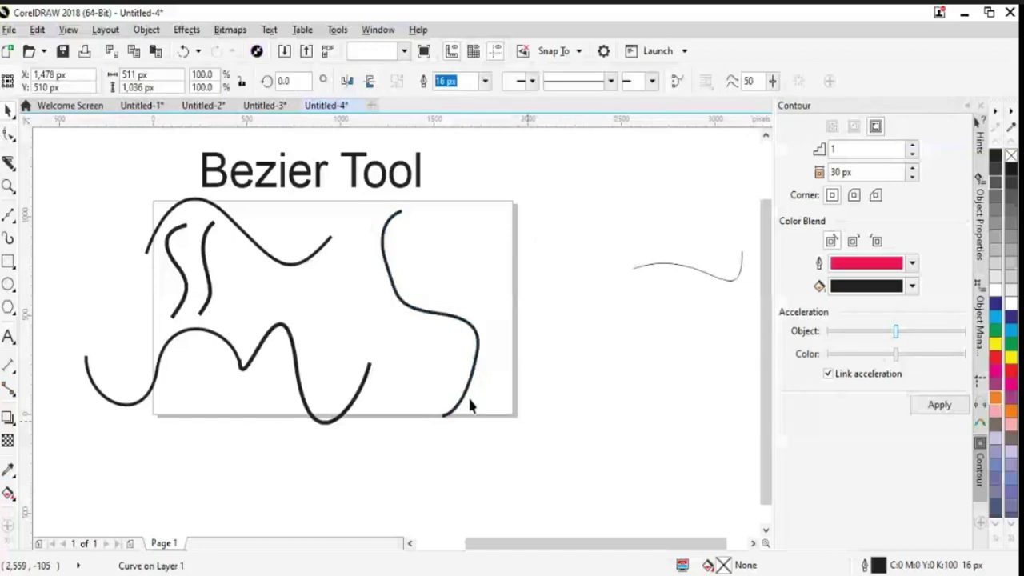
{"action": "left_click_drag", "start_coordinate": [478, 312], "coordinate": [661, 263]}
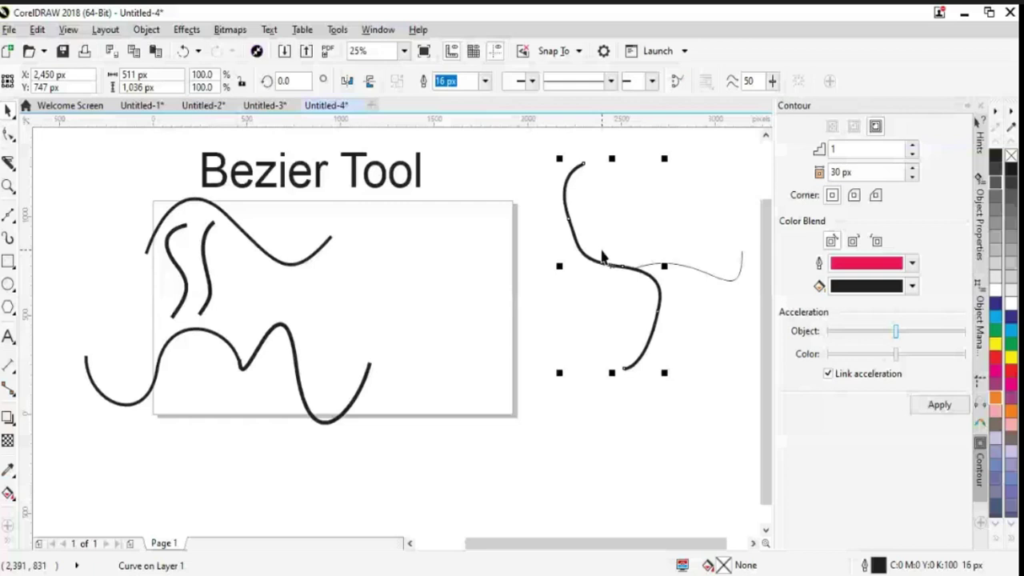
{"action": "left_click_drag", "start_coordinate": [604, 256], "coordinate": [518, 334]}
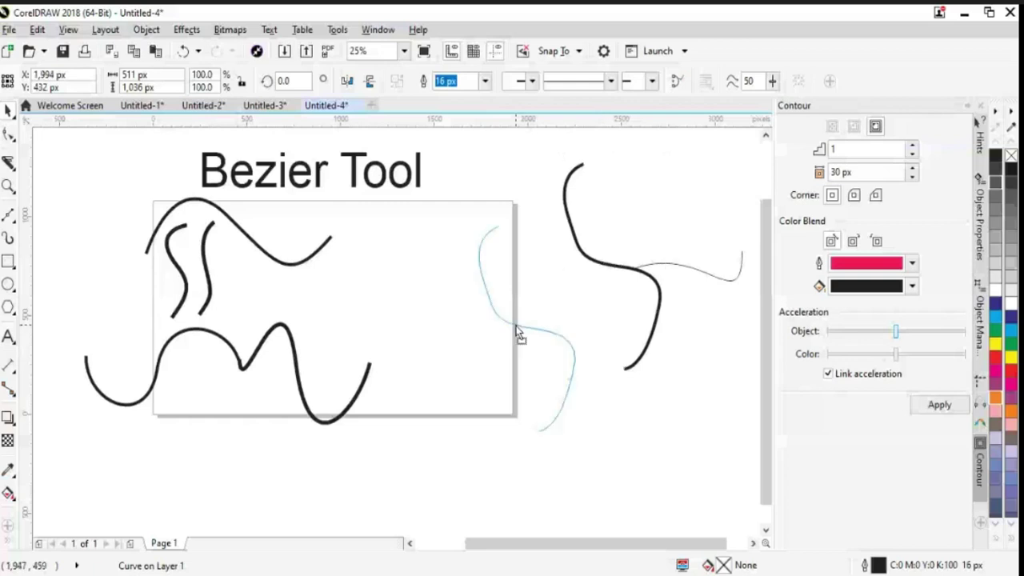
{"action": "left_click_drag", "start_coordinate": [517, 328], "coordinate": [517, 328]}
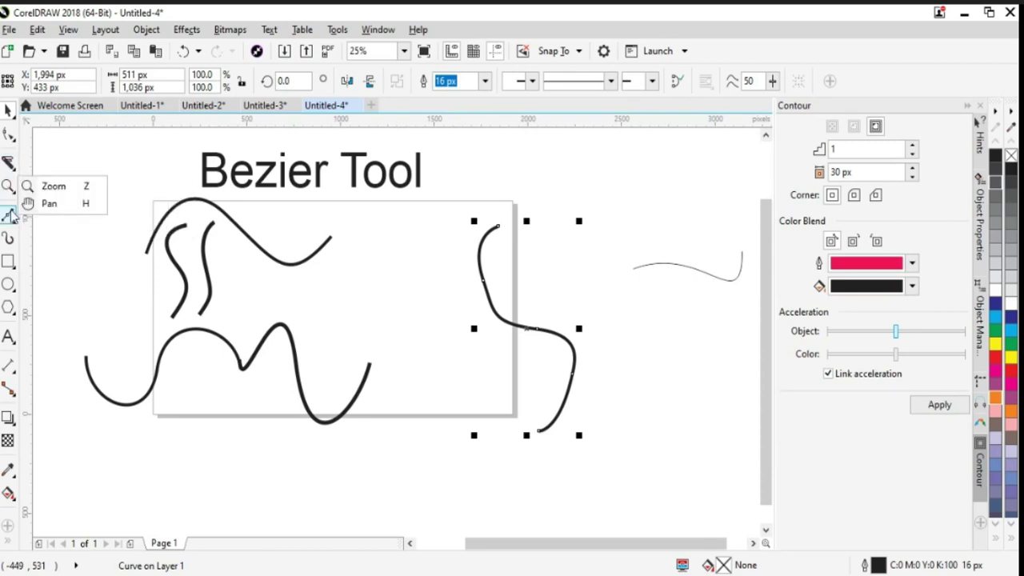
Move the S-curve from the page's right edge into the empty right half of the page.
{"action": "mouse_move", "coordinate": [11, 216]}
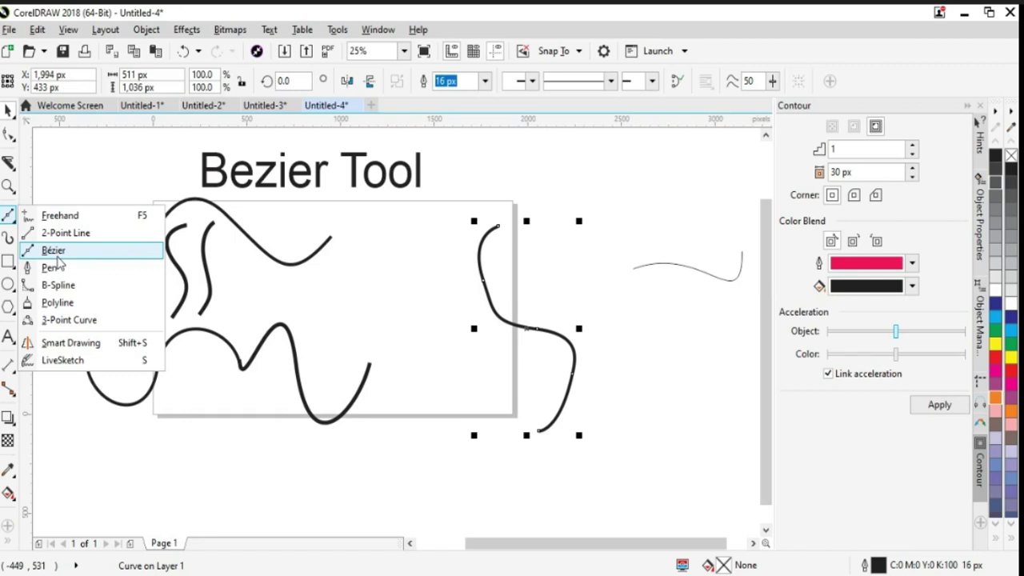
{"action": "left_click", "coordinate": [100, 422]}
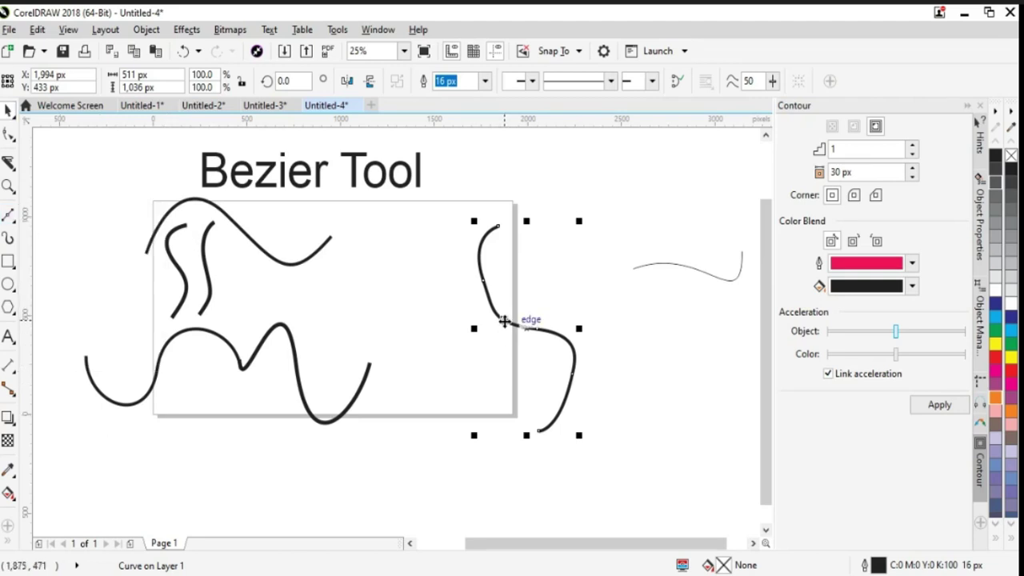
{"action": "left_click_drag", "start_coordinate": [504, 321], "coordinate": [381, 310]}
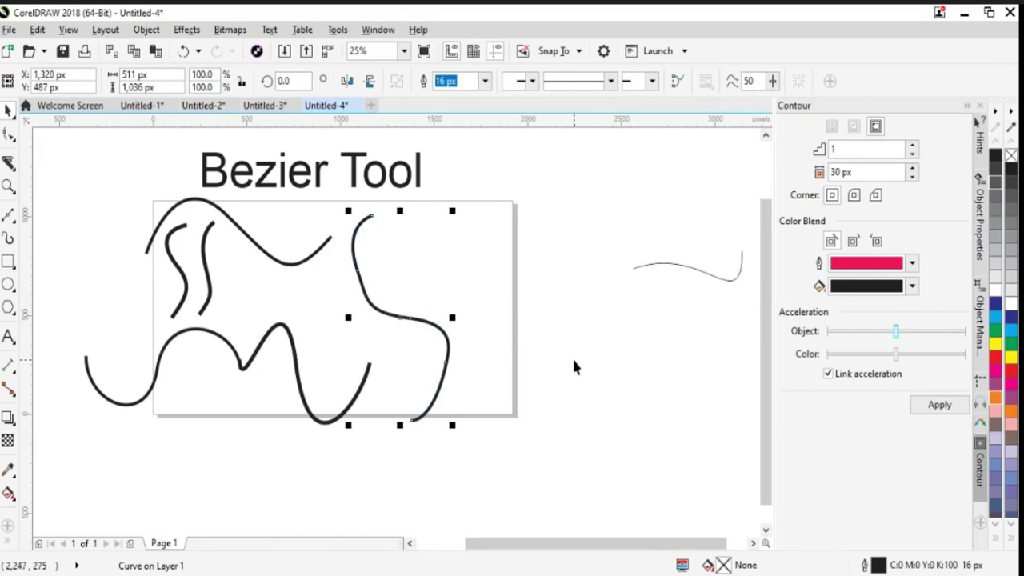
{"action": "left_click_drag", "start_coordinate": [416, 318], "coordinate": [442, 328]}
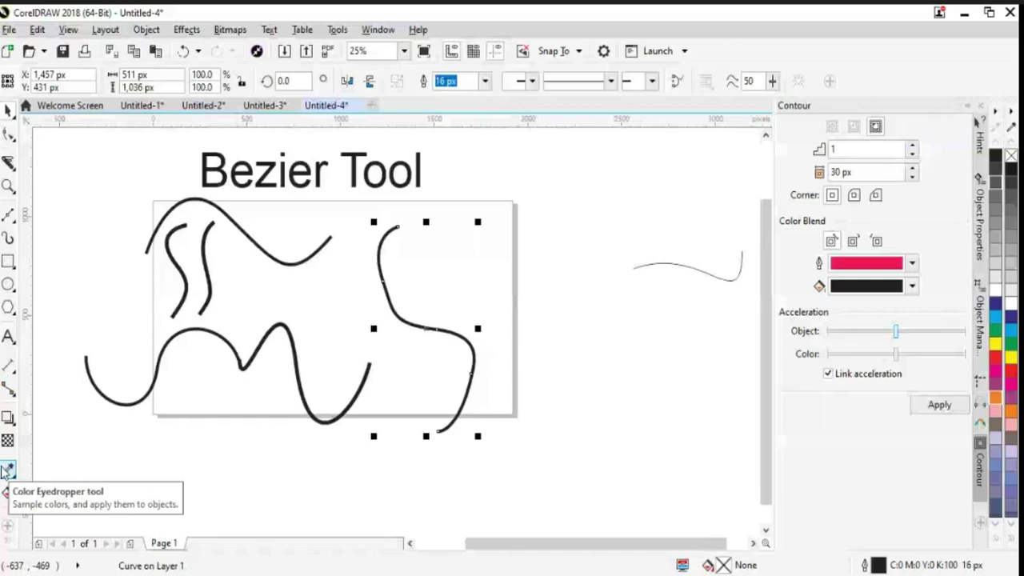
Sample the purple rectangle's color with the Color Eyedropper tool, and delete both the purple and the unfilled rectangle.
{"action": "left_click", "coordinate": [7, 471]}
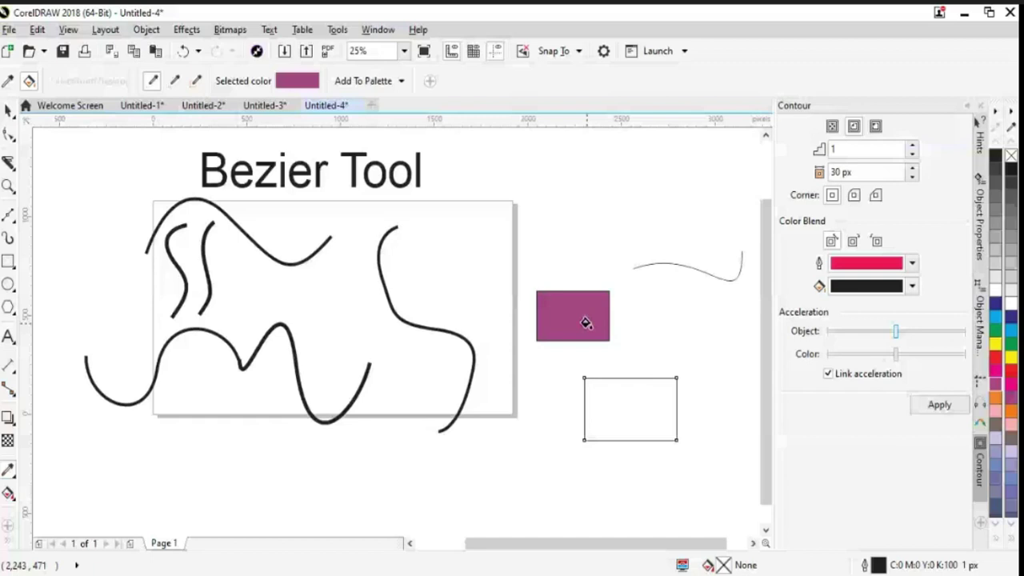
{"action": "left_click", "coordinate": [8, 114]}
{"action": "left_click", "coordinate": [601, 320]}
{"action": "key", "text": "Delete"}
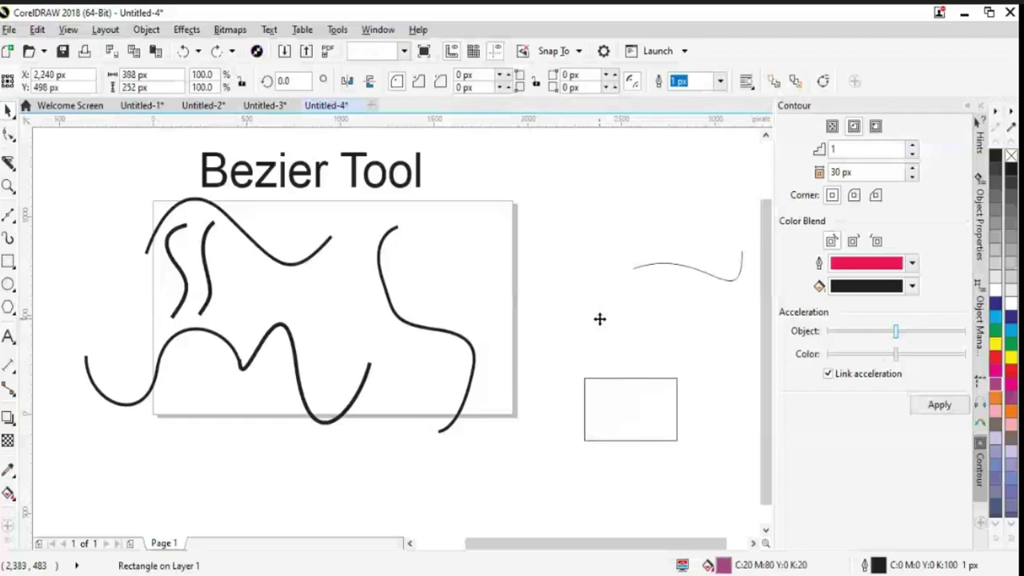
{"action": "left_click", "coordinate": [613, 382]}
{"action": "key", "text": "Delete"}
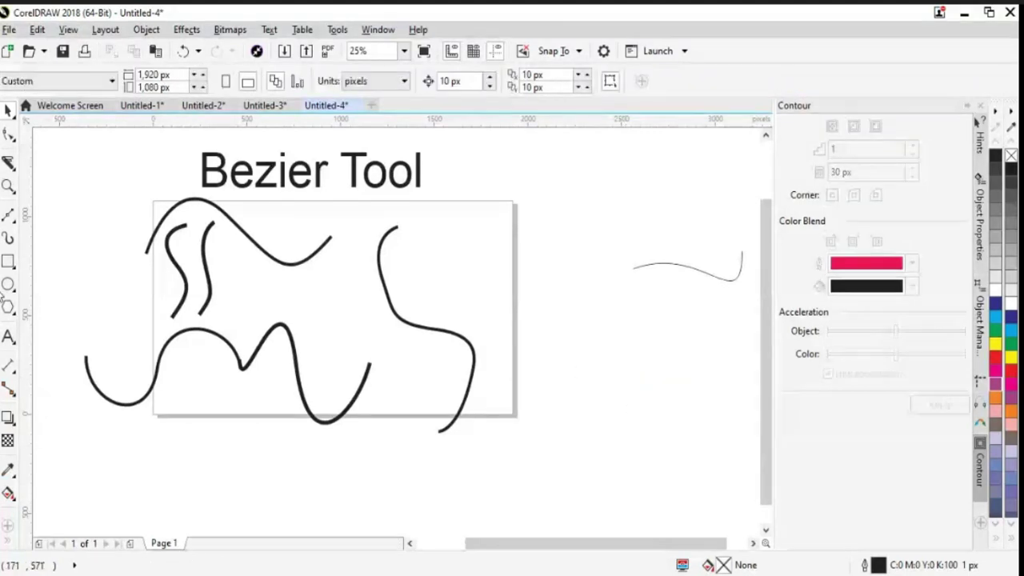
Draw a rectangle about 408 × 284 px to the right of the page and fill it with blue.
{"action": "left_click", "coordinate": [8, 262]}
{"action": "mouse_move", "coordinate": [545, 240]}
{"action": "left_mouse_down"}
{"action": "mouse_move", "coordinate": [619, 313]}
{"action": "mouse_move", "coordinate": [626, 302]}
{"action": "left_mouse_up"}
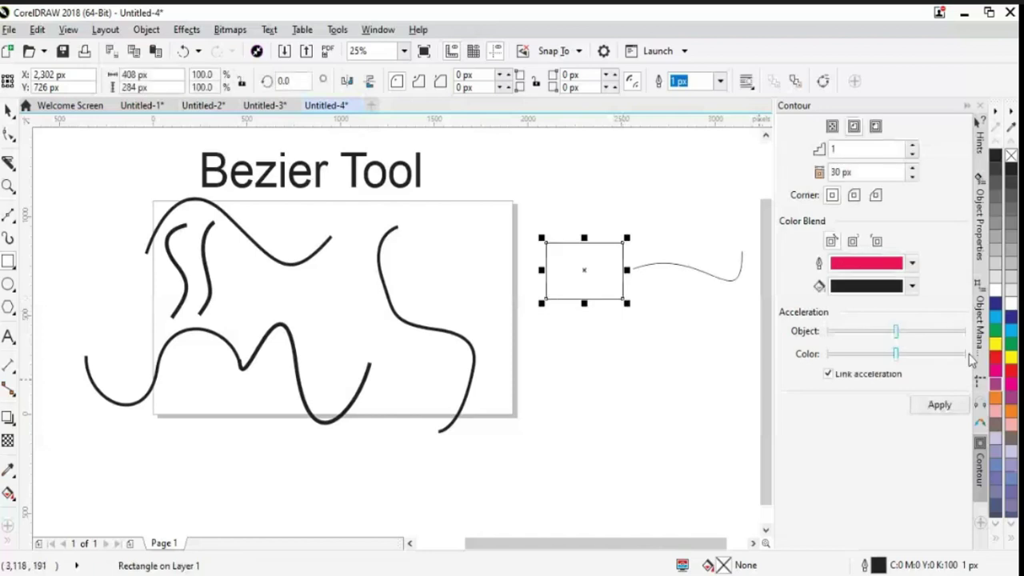
{"action": "left_click", "coordinate": [997, 305]}
Move the blue rectangle just outside the page's upper right corner.
{"action": "left_click", "coordinate": [8, 112]}
{"action": "left_click_drag", "start_coordinate": [584, 272], "coordinate": [520, 244]}
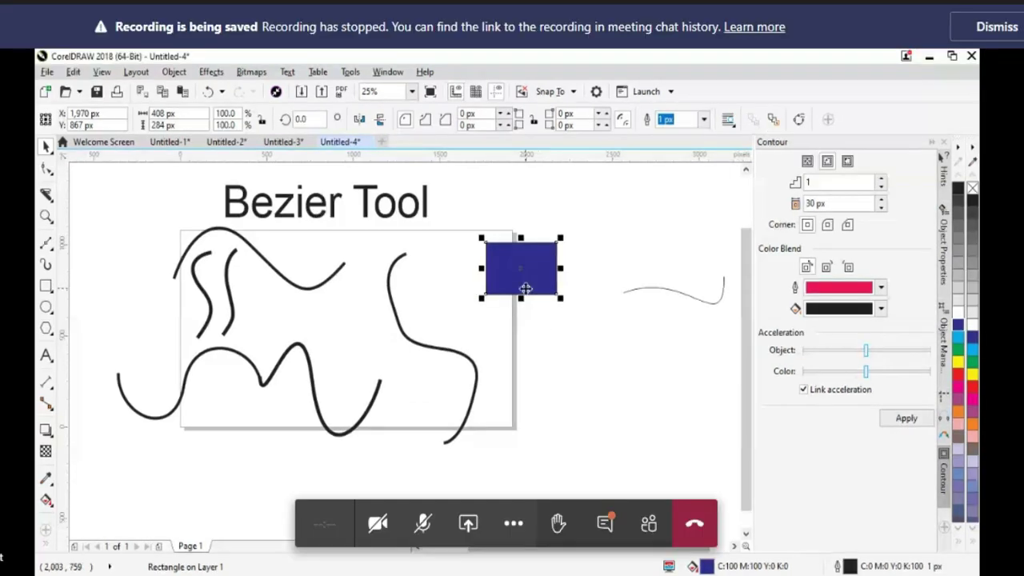
{"action": "left_click_drag", "start_coordinate": [530, 260], "coordinate": [560, 269]}
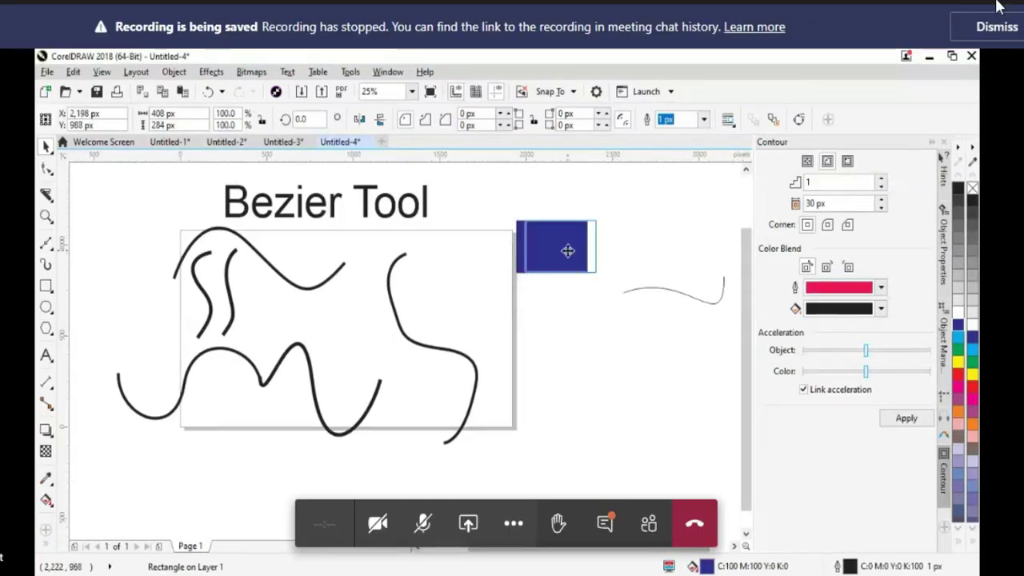
Dismiss the meeting recording notice and delete the S-curve in the right half of the page.
{"action": "left_click", "coordinate": [997, 26]}
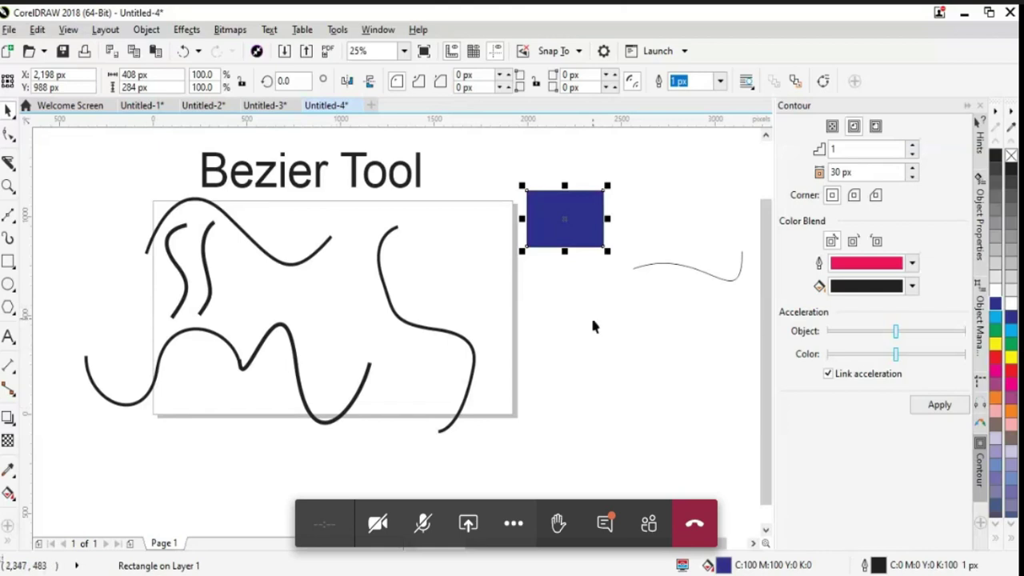
{"action": "left_click", "coordinate": [453, 331]}
{"action": "key", "text": "Delete"}
Copy the blue rectangle into a row of three, and fill the middle one green and the rightmost one magenta.
{"action": "left_click_drag", "start_coordinate": [560, 233], "coordinate": [589, 226]}
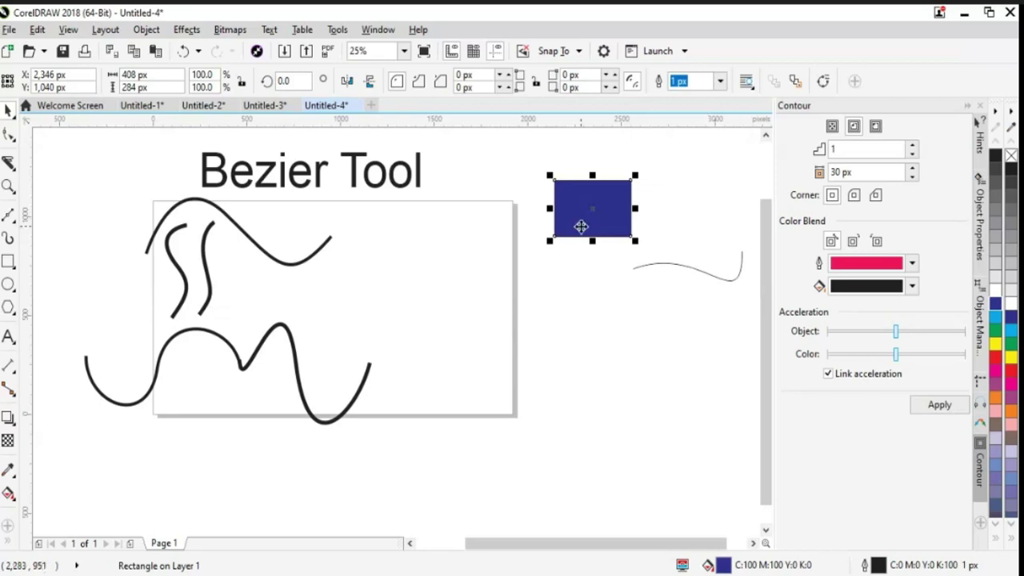
{"action": "left_click_drag", "start_coordinate": [607, 225], "coordinate": [736, 224]}
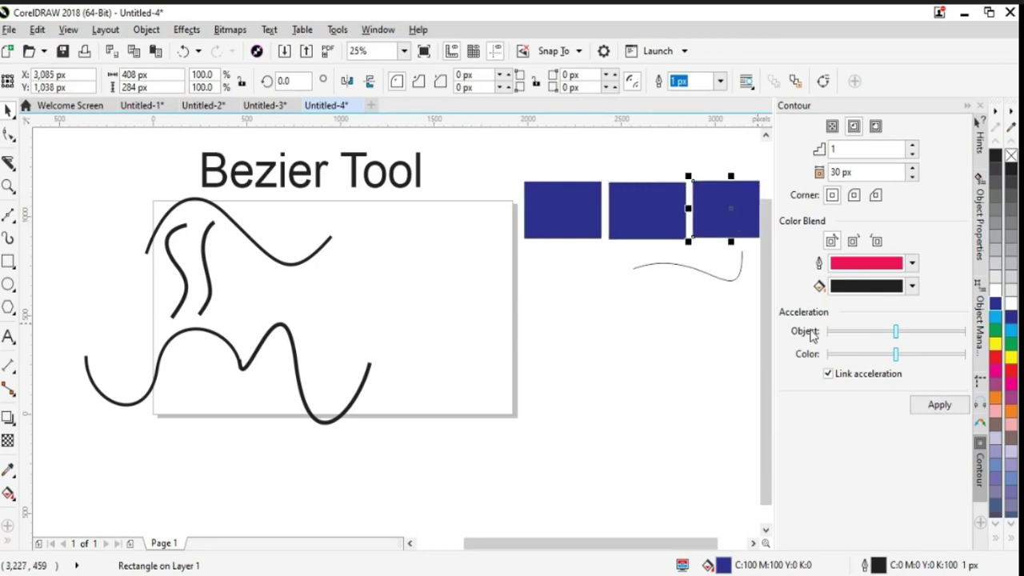
{"action": "left_click", "coordinate": [997, 368]}
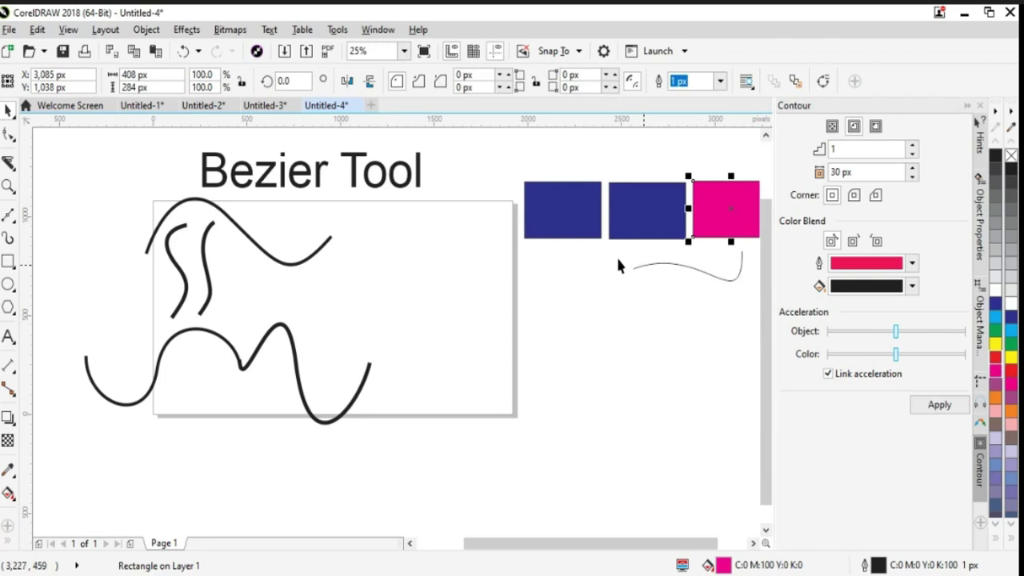
{"action": "left_click", "coordinate": [637, 220]}
{"action": "left_click", "coordinate": [998, 336]}
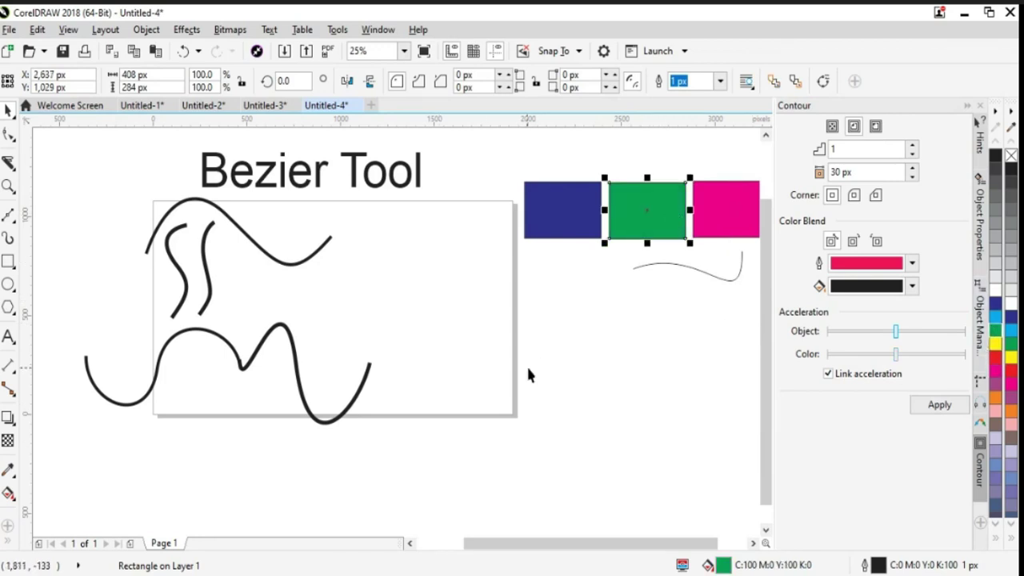
{"action": "left_click", "coordinate": [604, 351]}
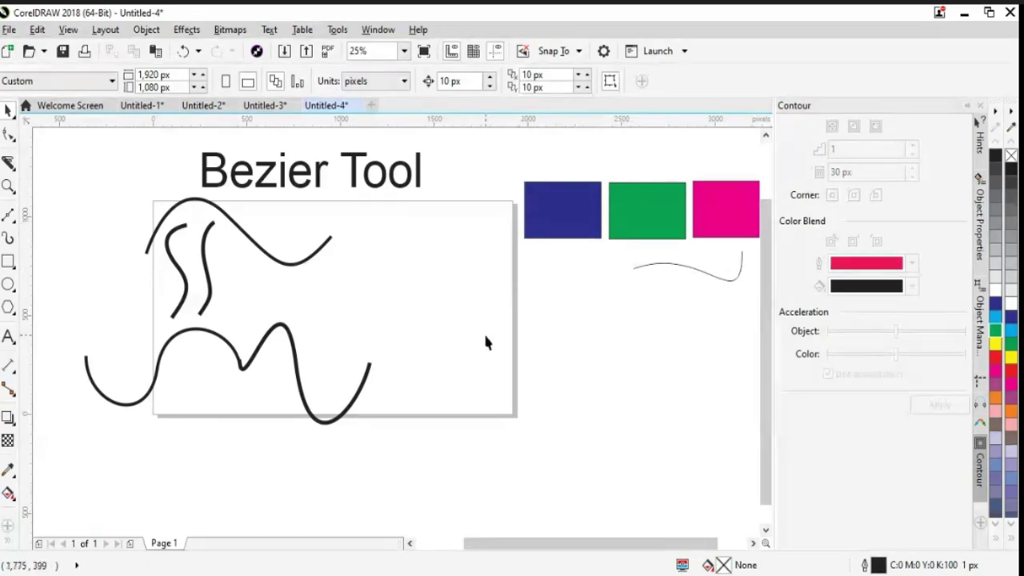
Draw an unfilled ellipse about 492 × 504 px on the page's right half and copy it into a row of three.
{"action": "left_click", "coordinate": [8, 261]}
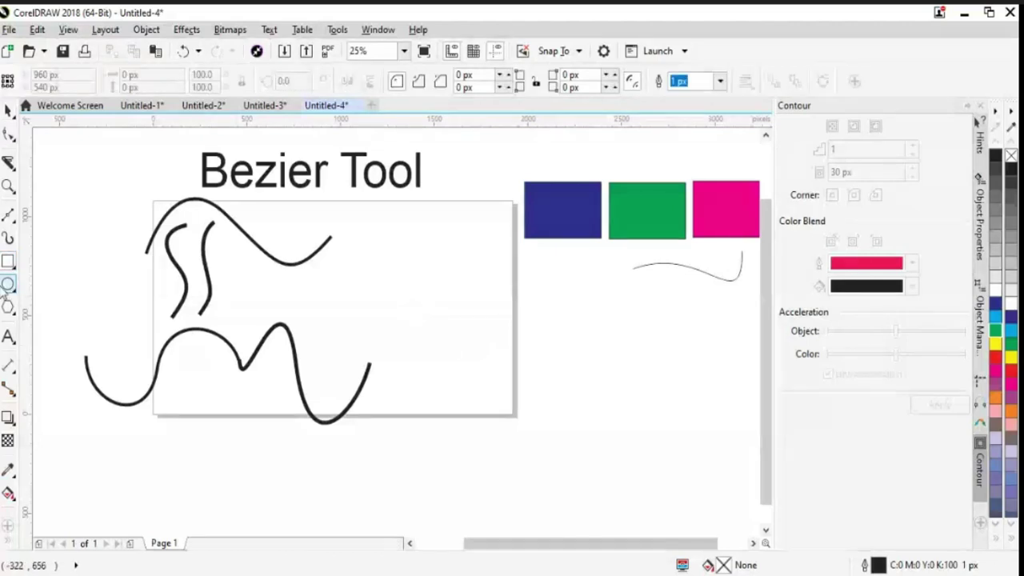
{"action": "left_click", "coordinate": [7, 289]}
{"action": "left_click", "coordinate": [53, 284]}
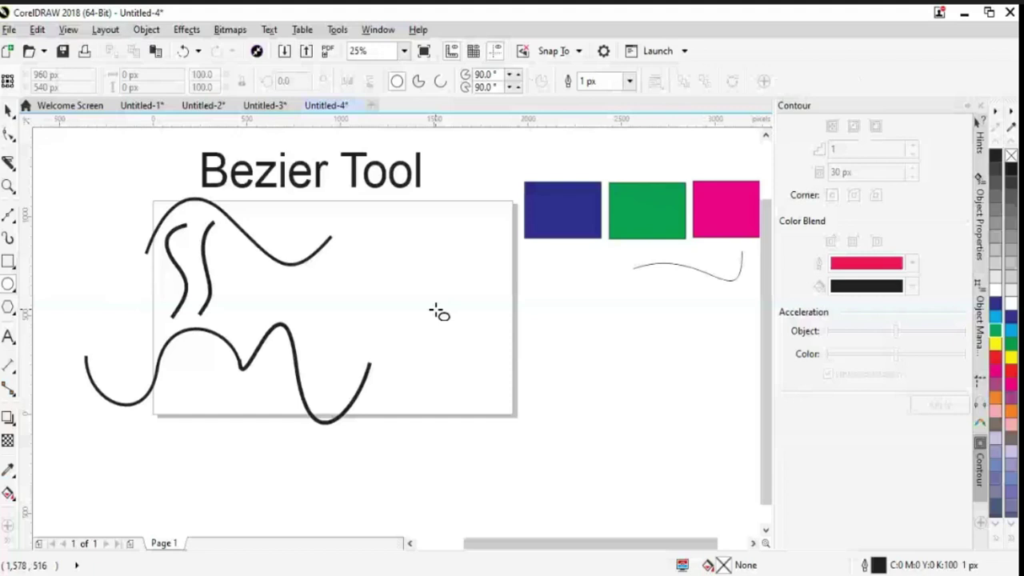
{"action": "left_click_drag", "start_coordinate": [411, 297], "coordinate": [512, 406]}
{"action": "left_click", "coordinate": [9, 109]}
{"action": "left_click_drag", "start_coordinate": [461, 351], "coordinate": [632, 332]}
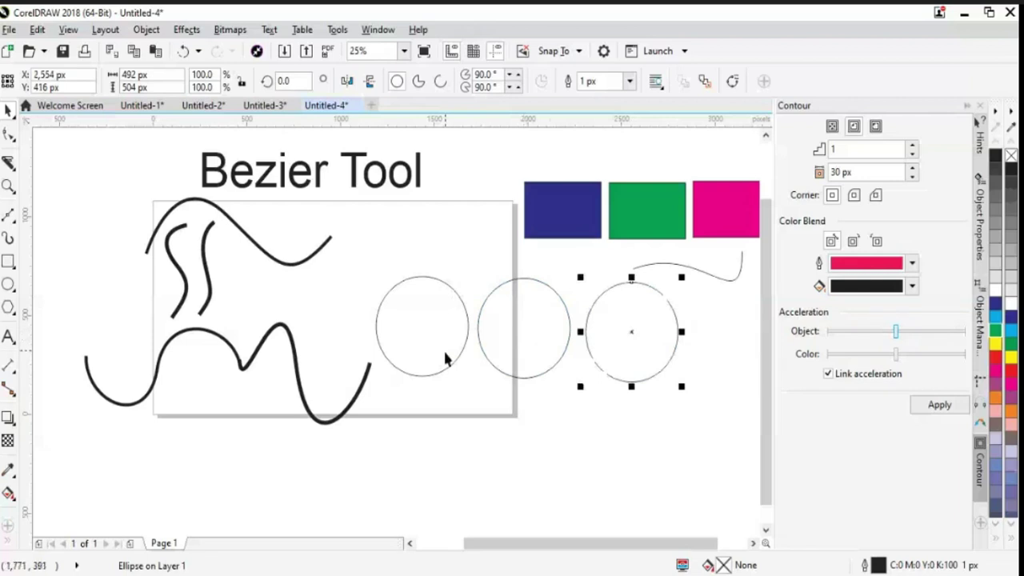
Sample the blue rectangle's color with the Color Eyedropper, fill the leftmost circle with it, and undo the stray fill on the green rectangle.
{"action": "key", "text": "Tab"}
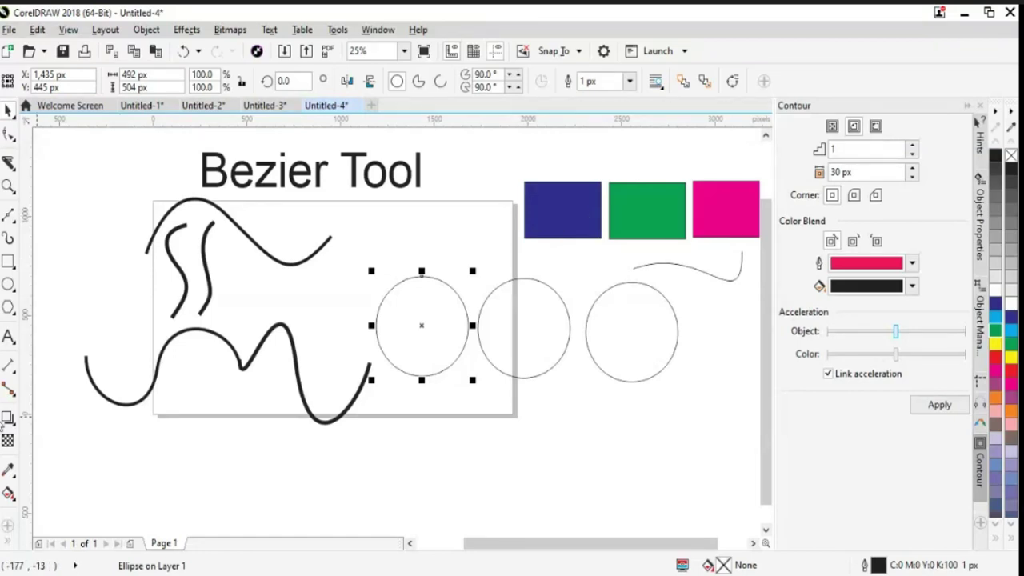
{"action": "left_click", "coordinate": [9, 473]}
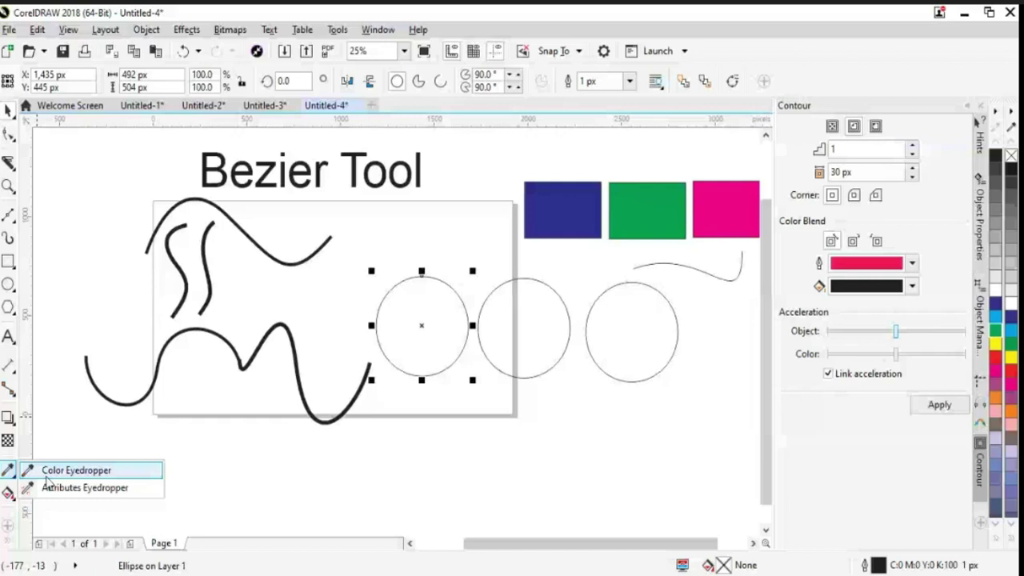
{"action": "left_click", "coordinate": [47, 477]}
{"action": "left_click", "coordinate": [579, 211]}
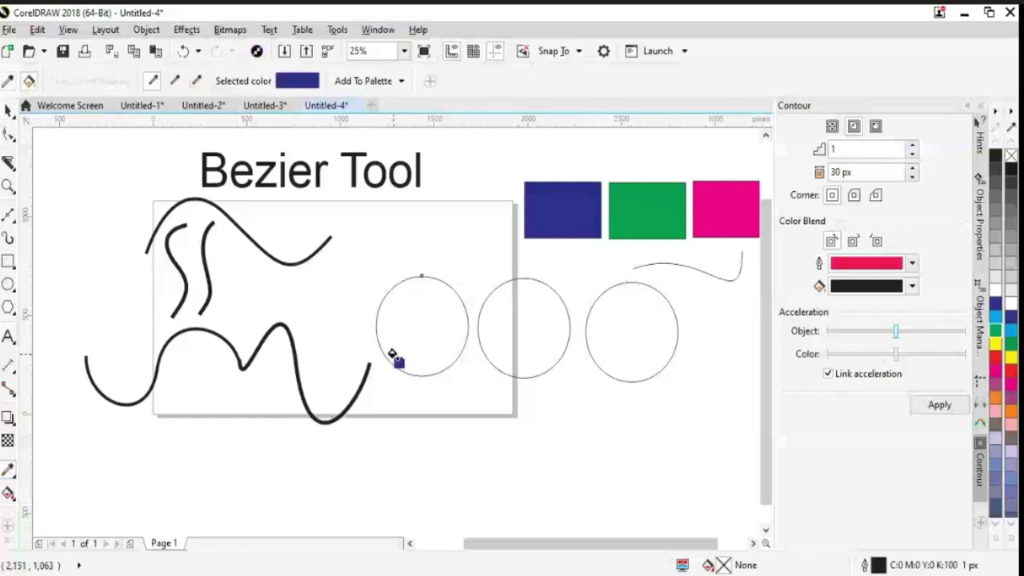
{"action": "left_click", "coordinate": [392, 355]}
{"action": "left_click", "coordinate": [666, 217]}
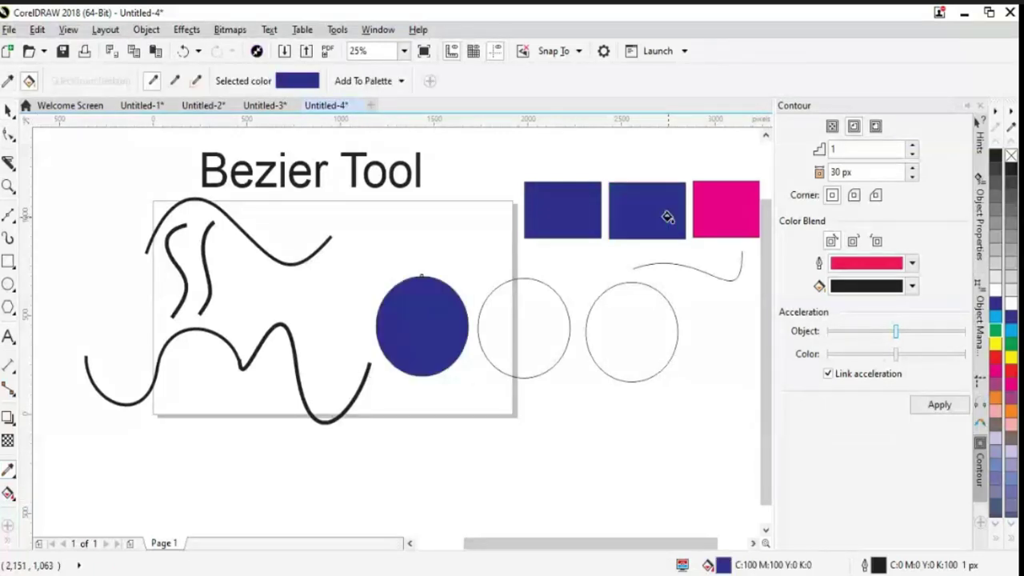
{"action": "key", "text": "ctrl+z"}
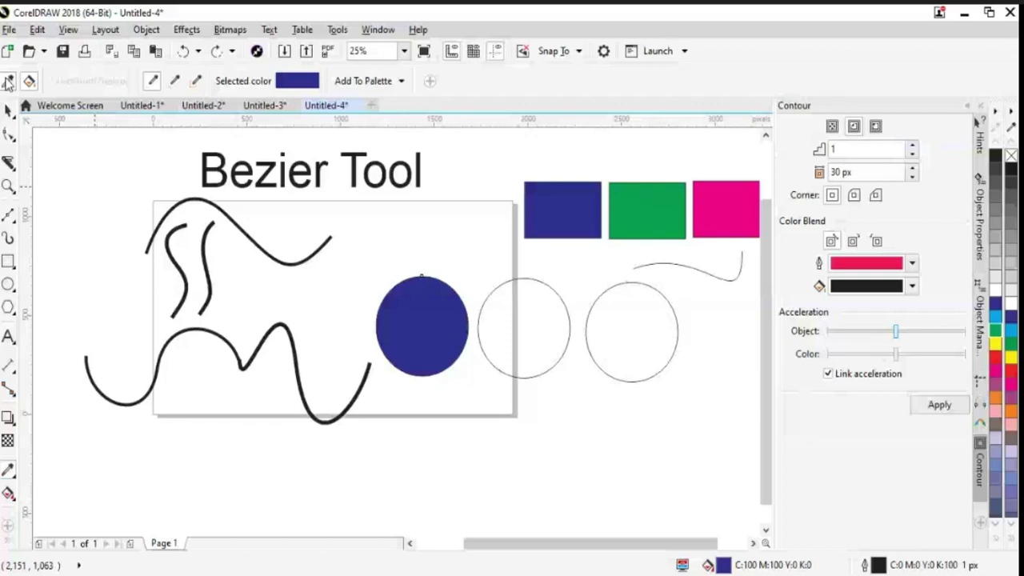
Sample the green rectangle's color with the Color Eyedropper and fill the middle circle with it.
{"action": "left_click", "coordinate": [8, 83]}
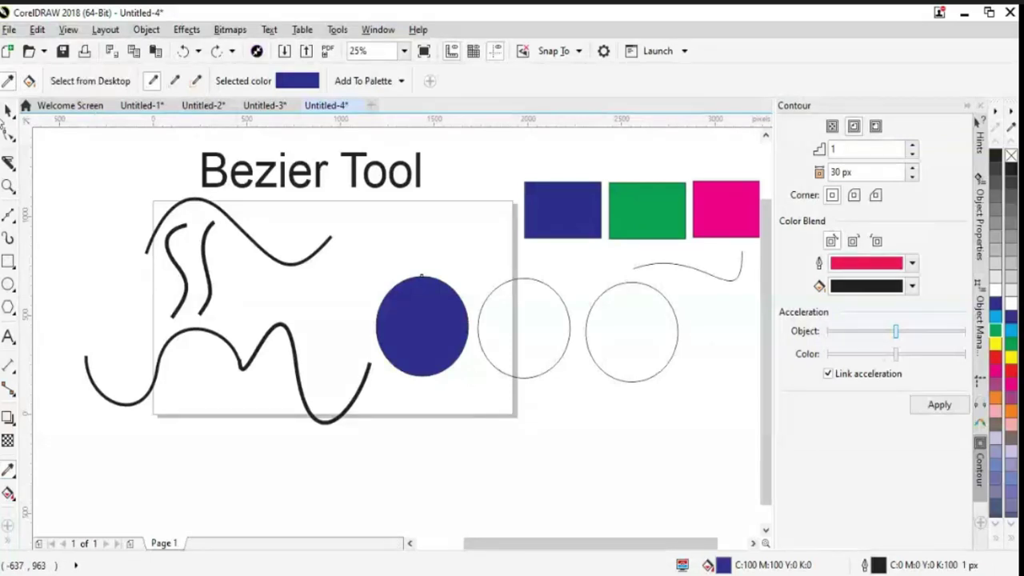
{"action": "key", "text": "space"}
{"action": "left_click", "coordinate": [636, 265]}
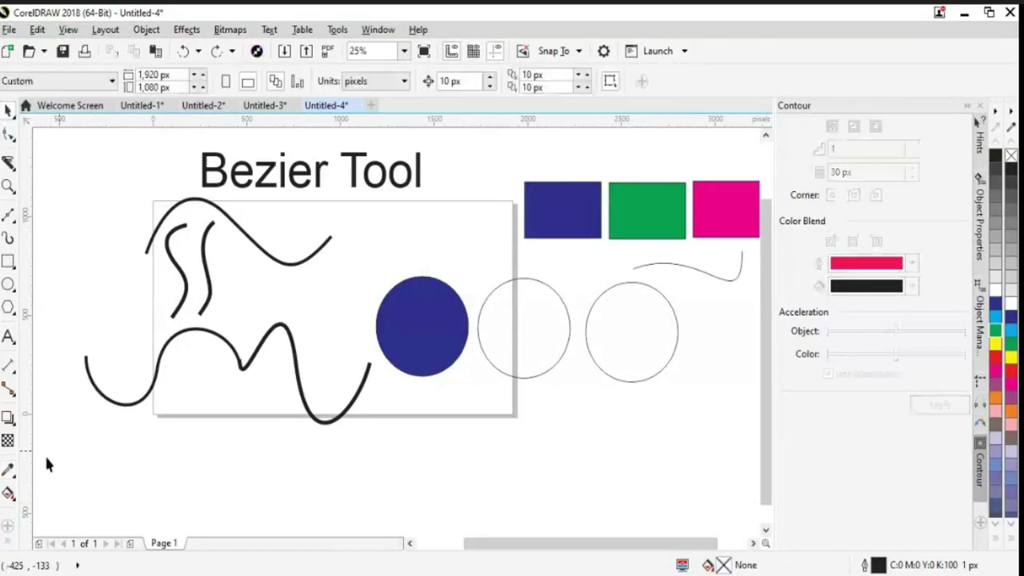
{"action": "left_click", "coordinate": [9, 472]}
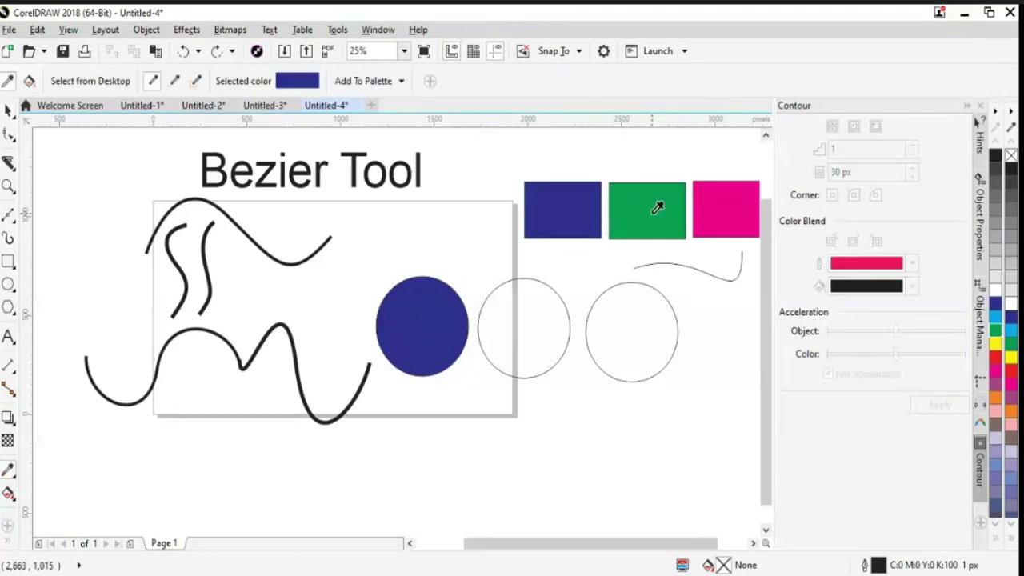
{"action": "left_click", "coordinate": [656, 208]}
{"action": "left_click", "coordinate": [533, 327]}
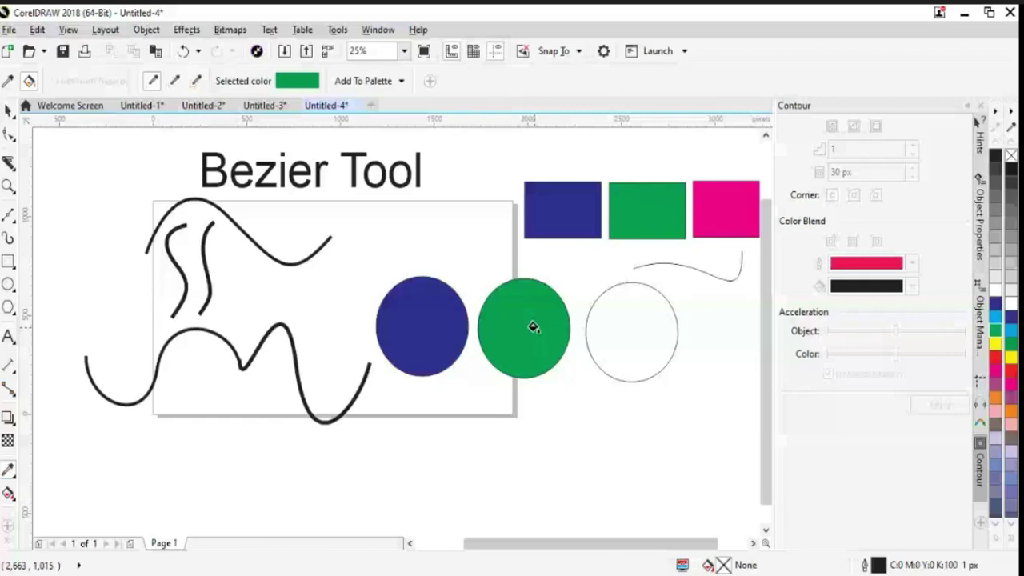
Sample the magenta rectangle's color and fill the rightmost circle with it.
{"action": "left_click", "coordinate": [722, 213]}
{"action": "left_click", "coordinate": [632, 328]}
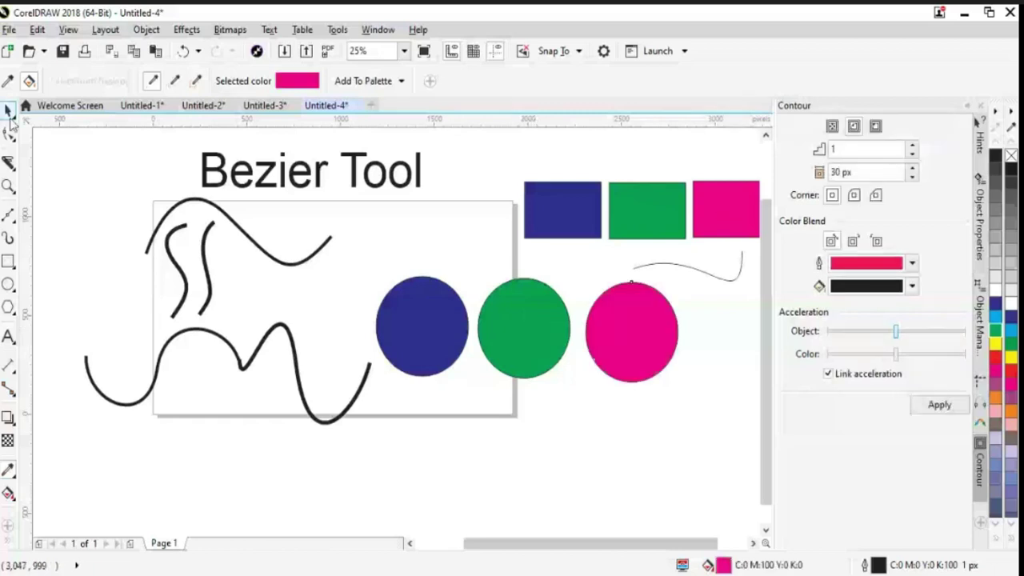
{"action": "key", "text": "space"}
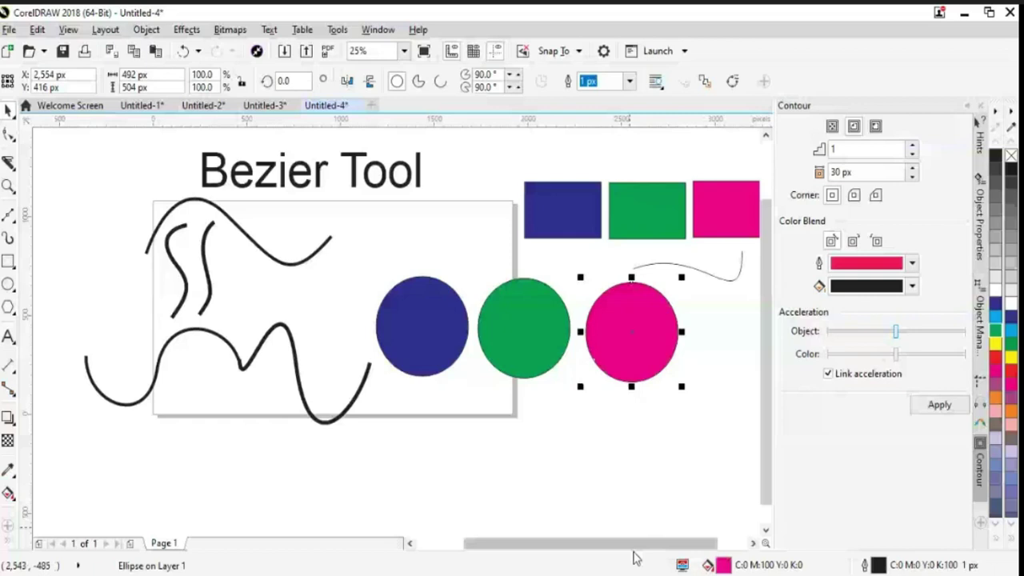
Edit the magenta circle's fill with the dialog's eyedropper, sampling a mauve color of C:29 M:59 Y:20 K:0.
{"action": "scroll", "coordinate": [636, 558], "scroll_direction": "right", "scroll_amount": 2}
{"action": "double_click", "coordinate": [723, 565]}
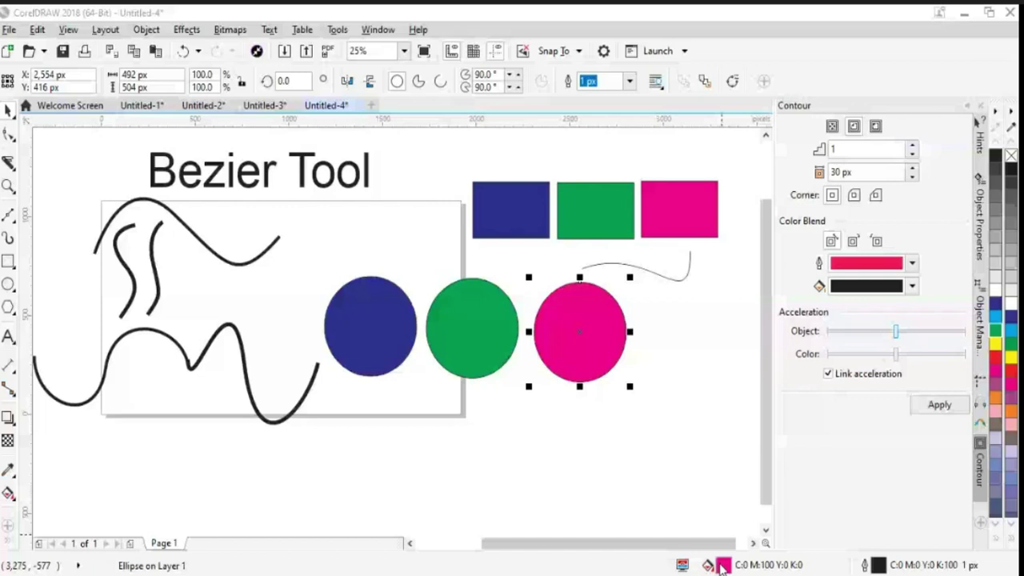
{"action": "double_click", "coordinate": [723, 565]}
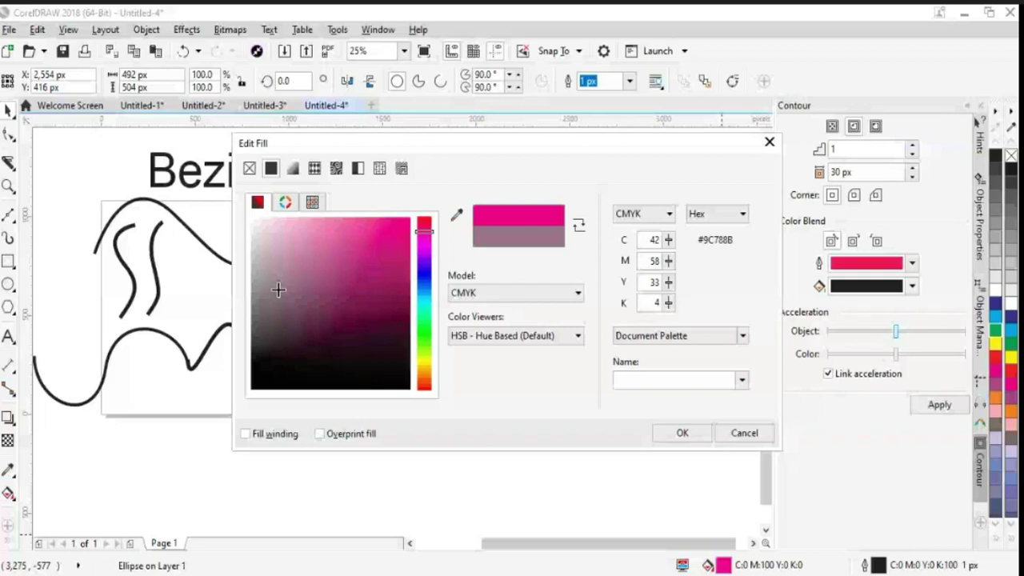
{"action": "left_click", "coordinate": [456, 214]}
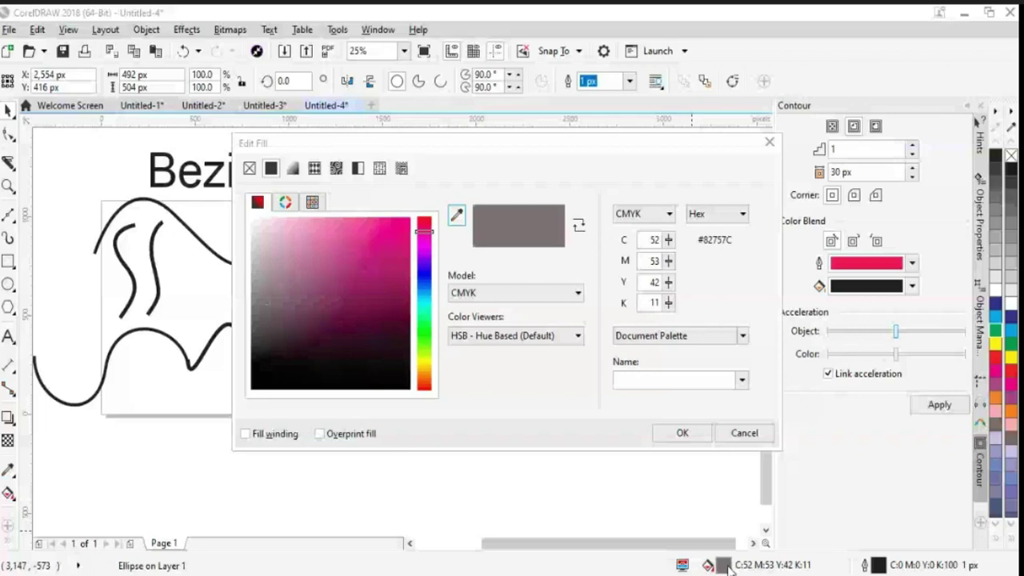
{"action": "key", "text": "Return"}
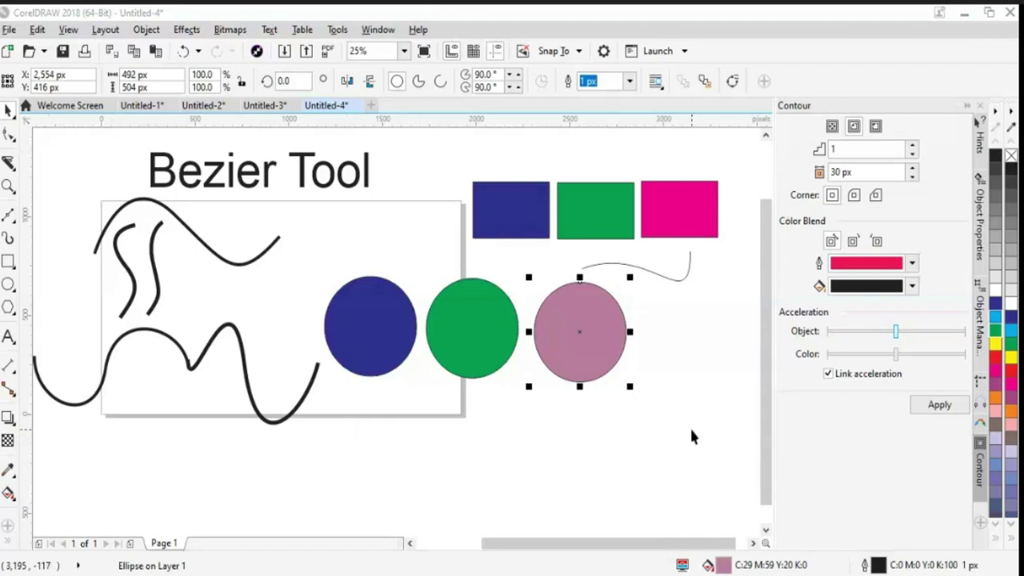
{"action": "left_click", "coordinate": [11, 474]}
{"action": "left_click", "coordinate": [8, 475]}
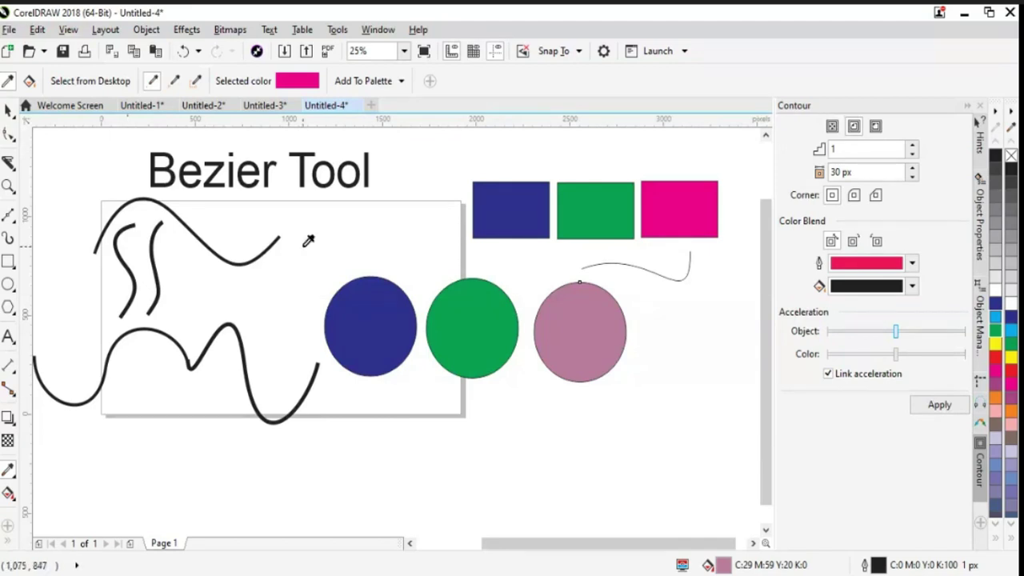
{"action": "left_click", "coordinate": [9, 109]}
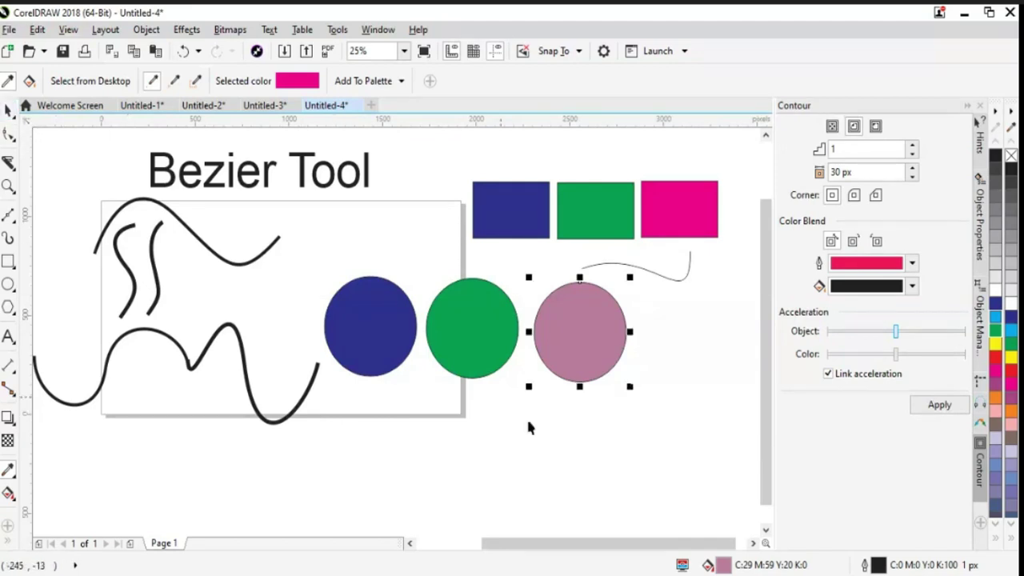
{"action": "left_click", "coordinate": [558, 436]}
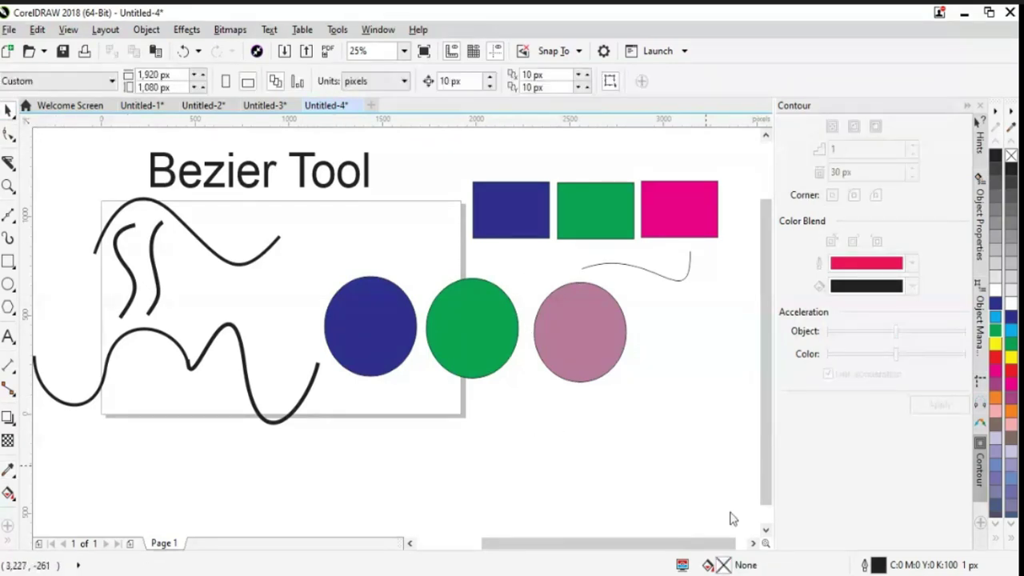
Delete the mauve and green circles.
{"action": "left_click", "coordinate": [597, 360]}
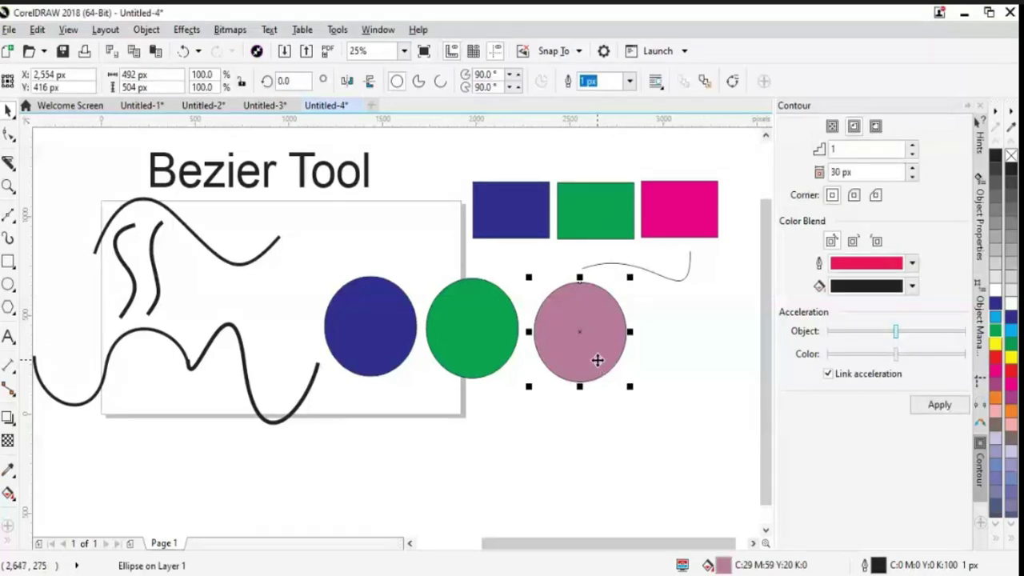
{"action": "key", "text": "Delete"}
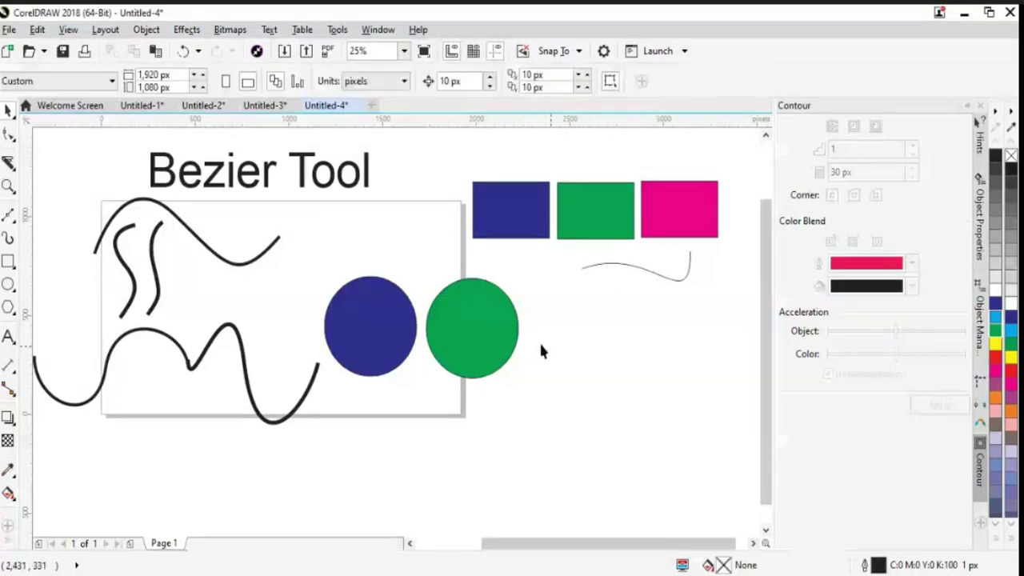
{"action": "left_click", "coordinate": [497, 336]}
{"action": "key", "text": "Delete"}
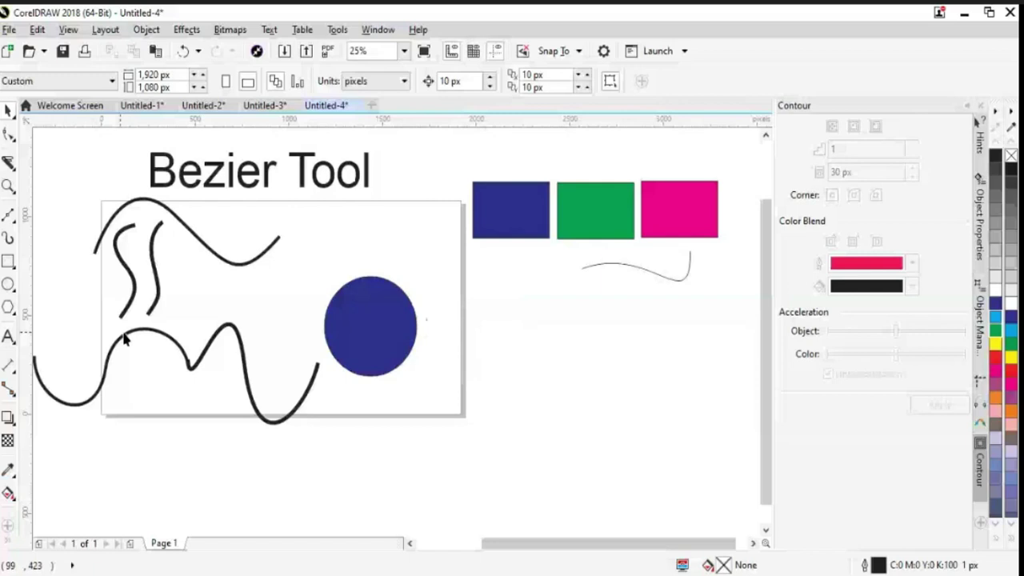
Move the blue circle outside the page's right edge, below the row of rectangles, to about X 2,695 px and Y 518 px.
{"action": "left_click", "coordinate": [568, 340]}
{"action": "left_click_drag", "start_coordinate": [575, 314], "coordinate": [581, 326]}
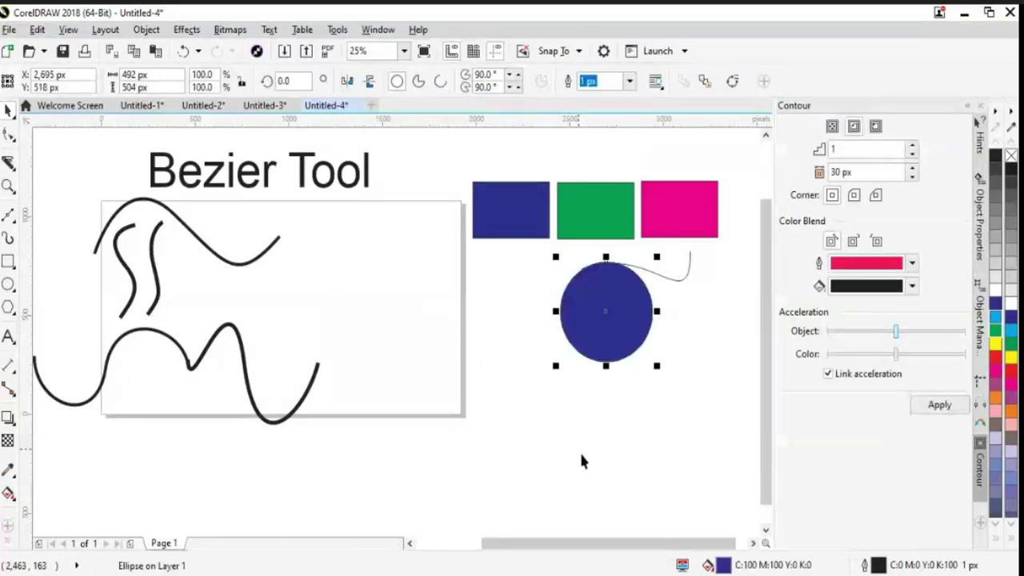
{"action": "left_click_drag", "start_coordinate": [601, 551], "coordinate": [577, 554]}
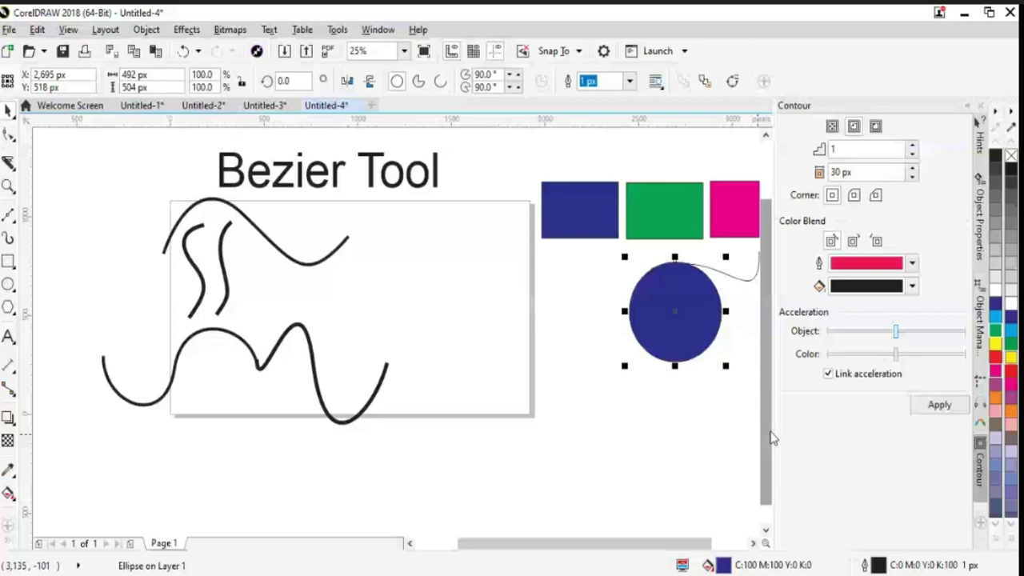
Try a 378 px contour offset on the blue circle, then apply a one-step inside contour with a 47 px offset.
{"action": "scroll", "coordinate": [854, 172], "scroll_direction": "up", "scroll_amount": 2}
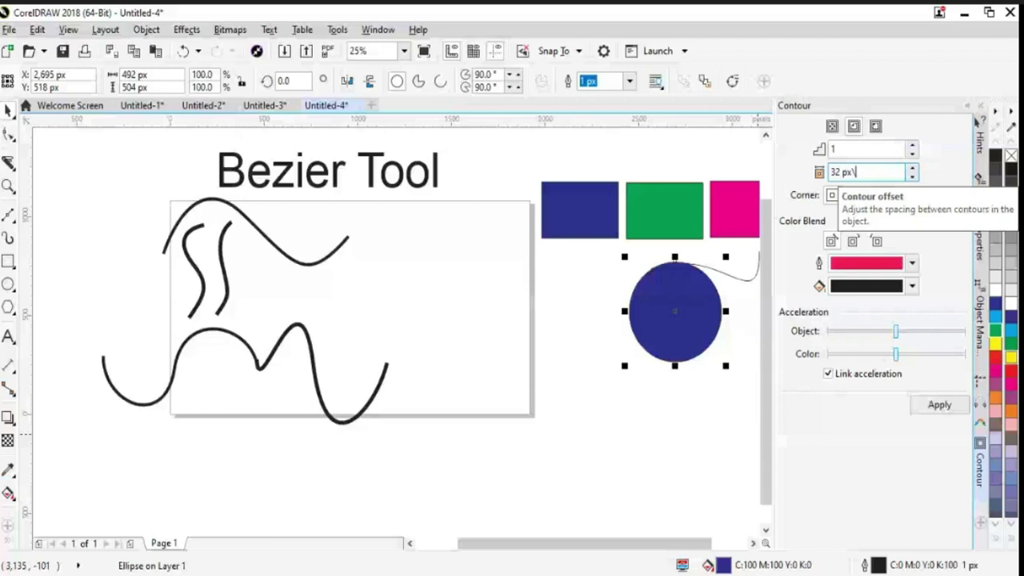
{"action": "scroll", "coordinate": [854, 172], "scroll_direction": "up", "scroll_amount": 20}
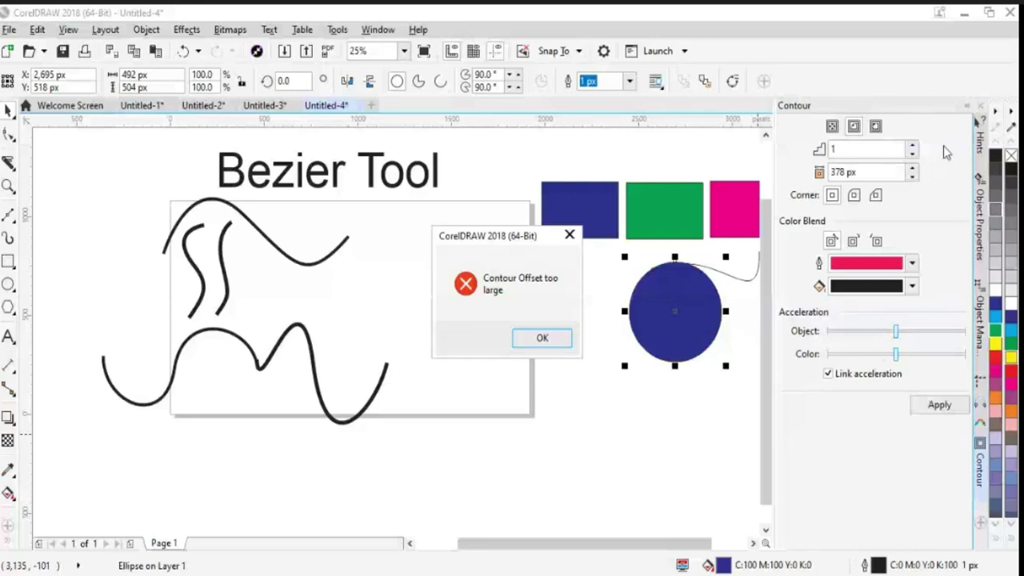
{"action": "left_click", "coordinate": [542, 339]}
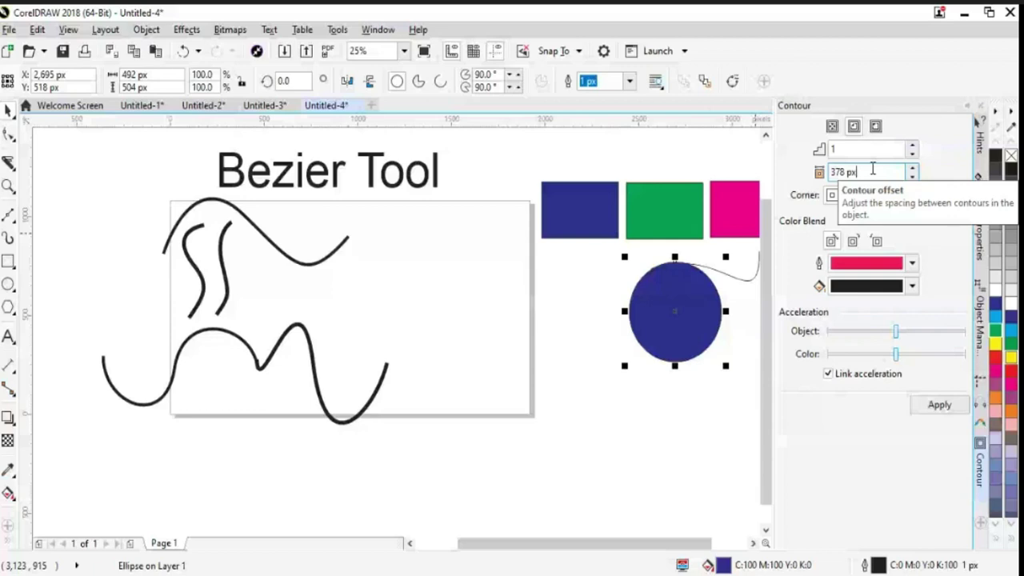
{"action": "key", "text": "Return"}
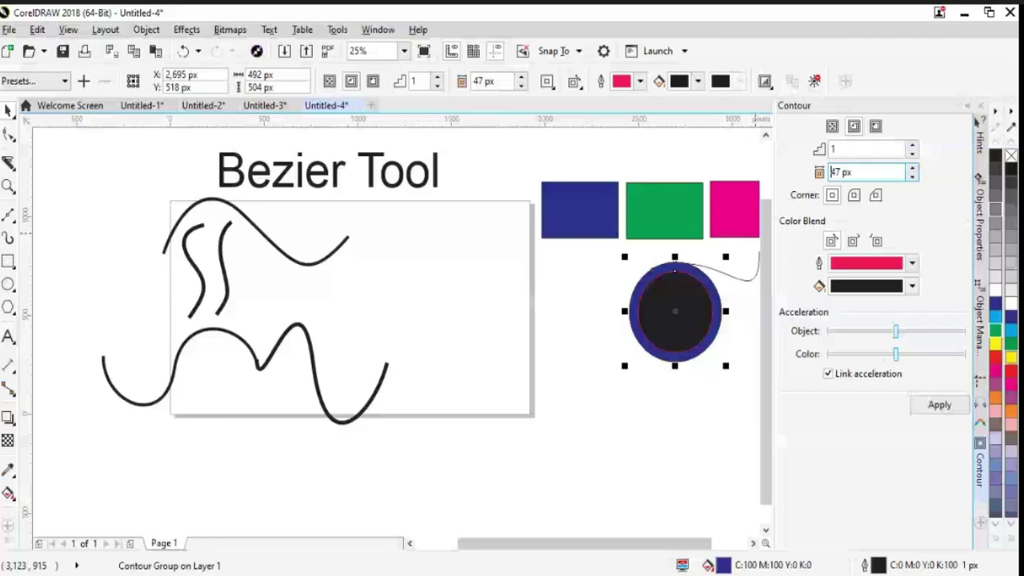
{"action": "left_click", "coordinate": [676, 404]}
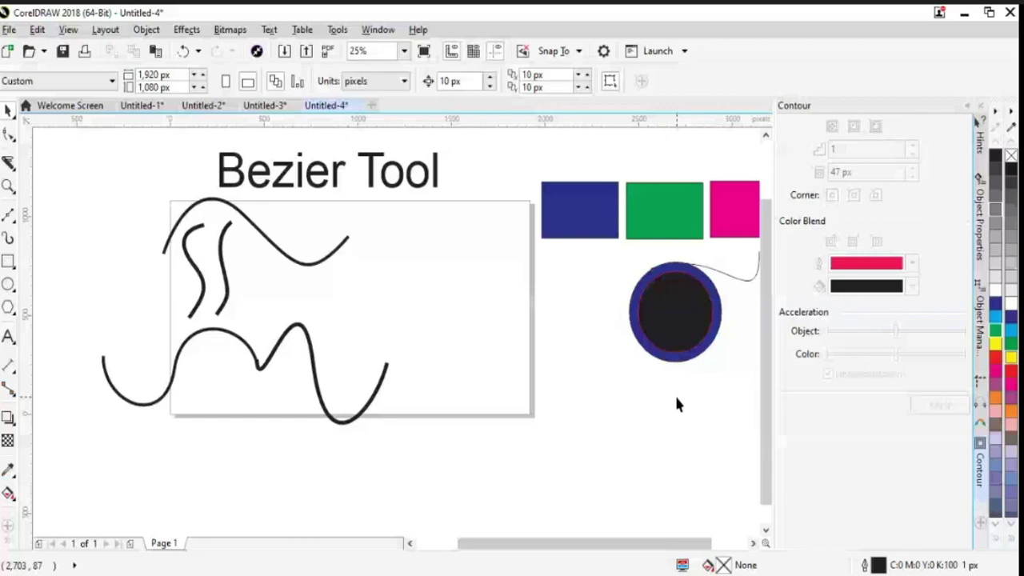
Draw an open W-shaped curve of straight segments, about 440 × 532 px, in the right half of the page.
{"action": "left_click", "coordinate": [9, 215]}
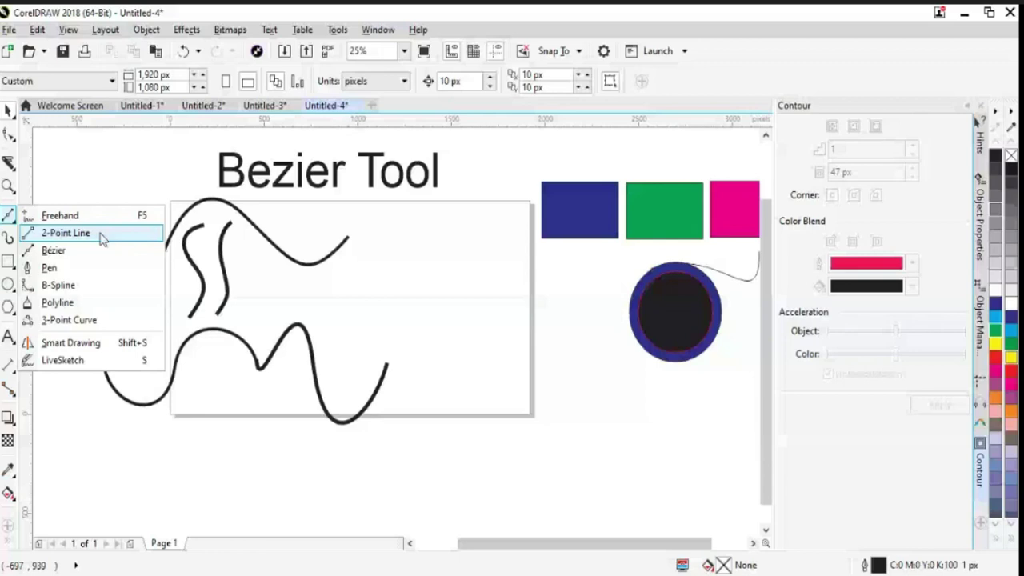
{"action": "left_click", "coordinate": [66, 232]}
{"action": "left_click_drag", "start_coordinate": [436, 275], "coordinate": [442, 368]}
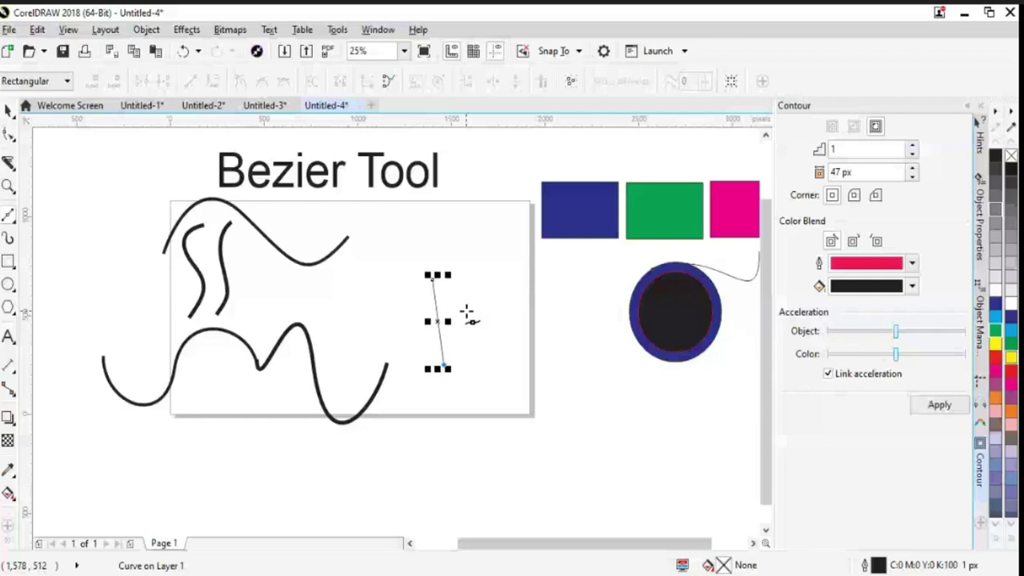
{"action": "left_click_drag", "start_coordinate": [475, 326], "coordinate": [453, 319]}
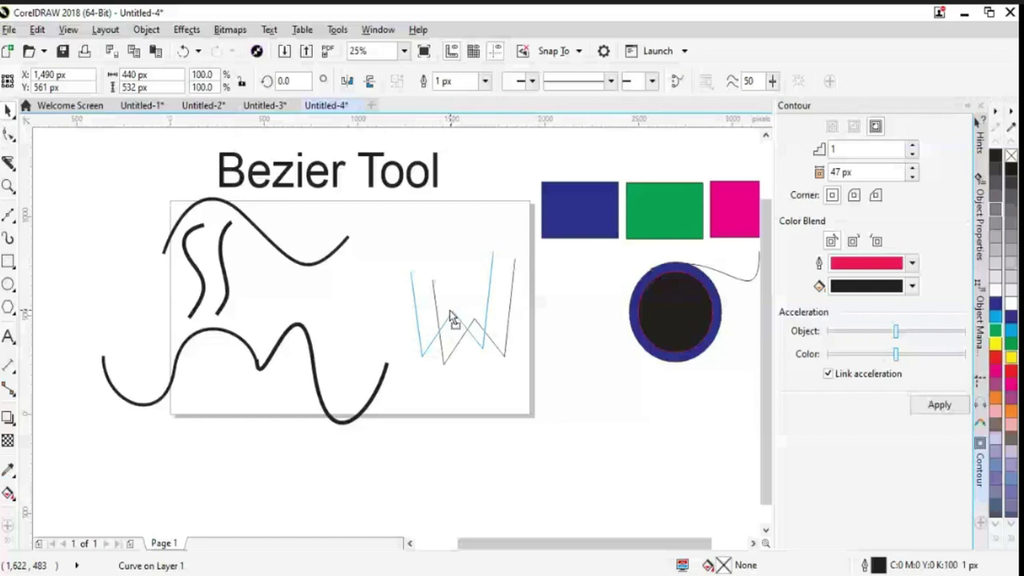
Move the W-shaped curve to about X 1,378 px and Y 597 px, show its nodes with the Shape tool, and deselect it.
{"action": "left_click_drag", "start_coordinate": [449, 317], "coordinate": [425, 309]}
{"action": "key", "text": "F10"}
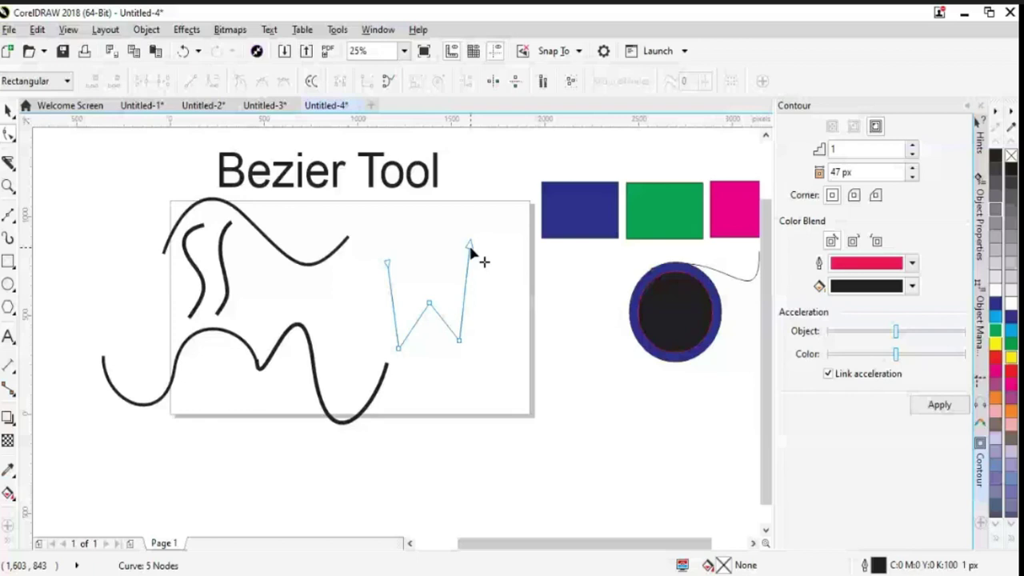
{"action": "key", "text": "space"}
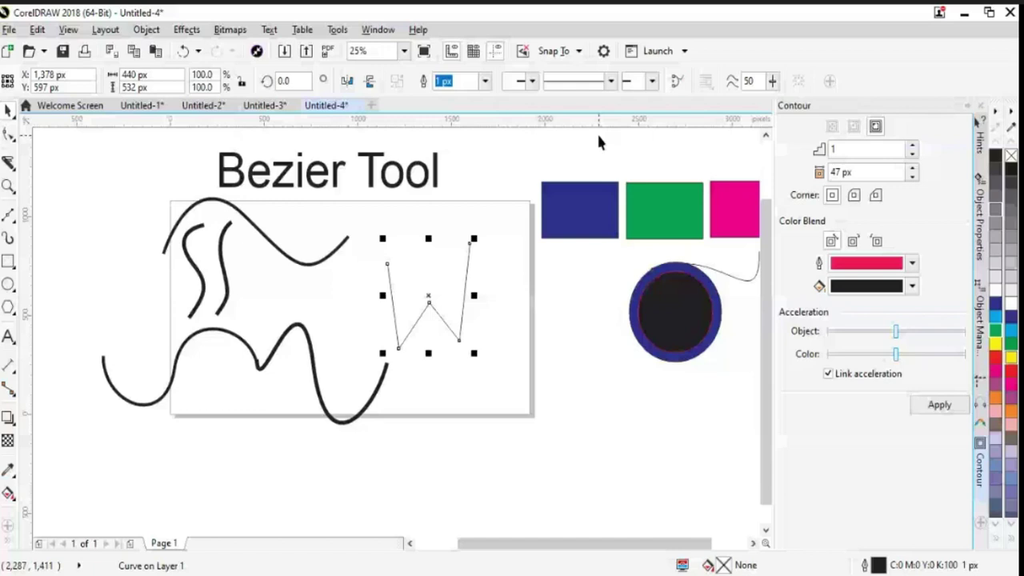
{"action": "left_click", "coordinate": [599, 142]}
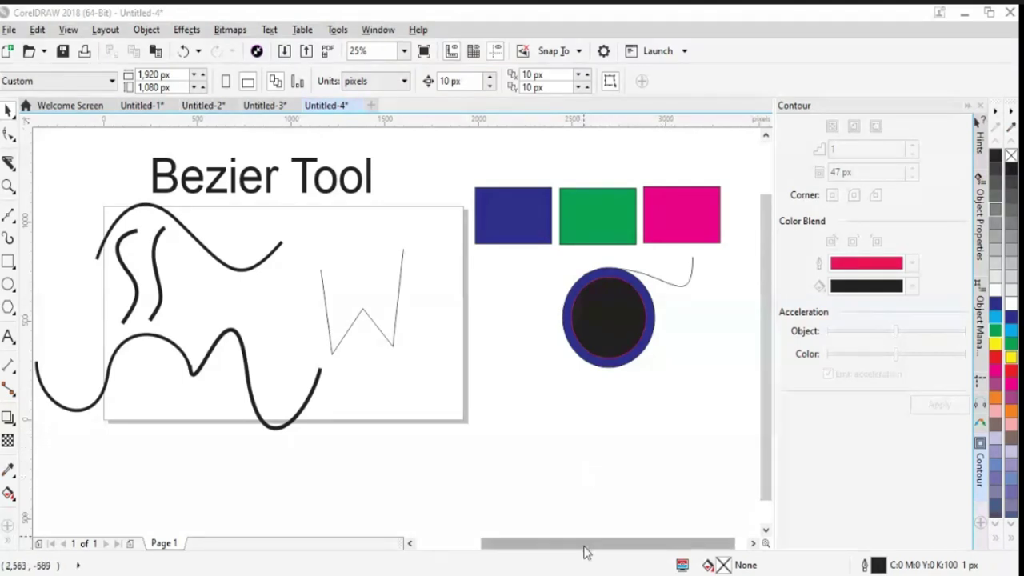
Switch to Chrome, examine the Google results for "color spy download", and open a new tab beside them.
{"action": "scroll", "coordinate": [563, 556], "scroll_direction": "left", "scroll_amount": 1}
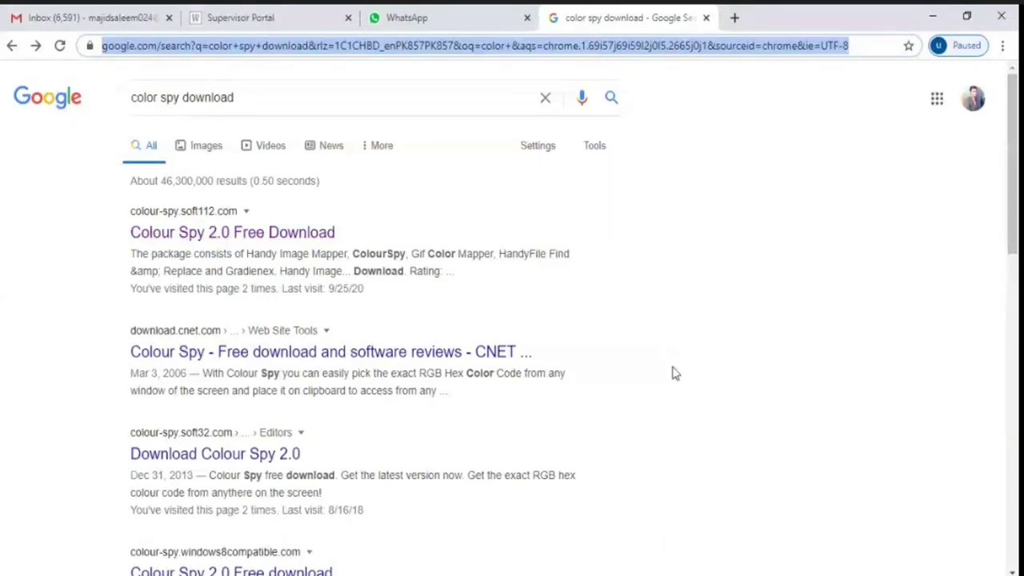
{"action": "left_click", "coordinate": [744, 370]}
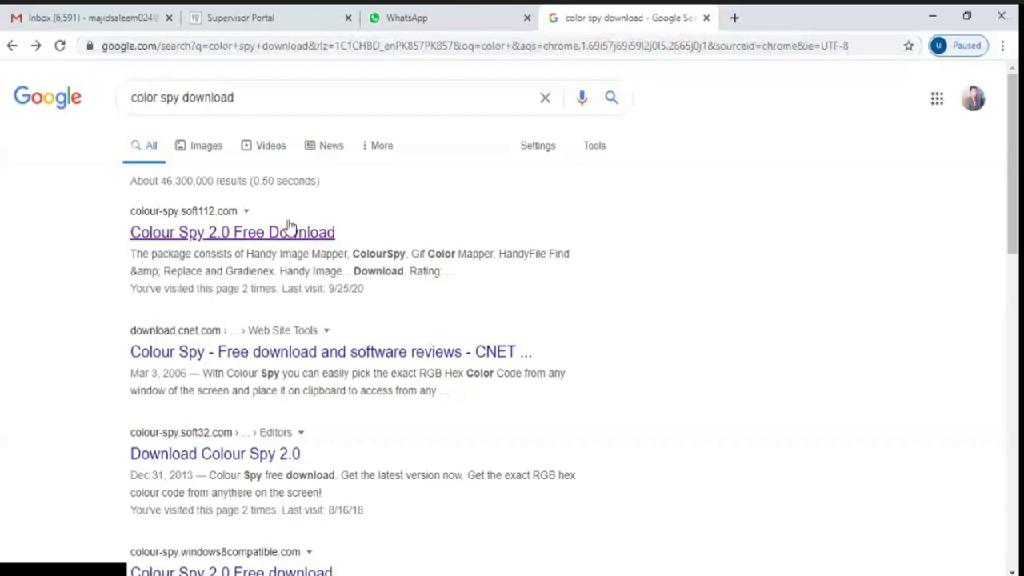
{"action": "left_click", "coordinate": [734, 20]}
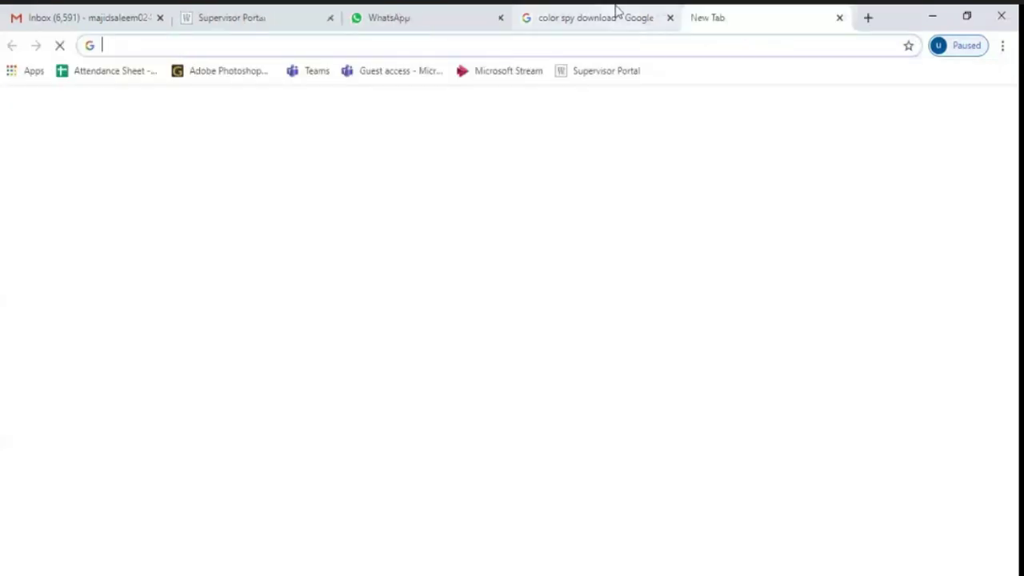
{"action": "left_click", "coordinate": [613, 11]}
{"action": "left_click", "coordinate": [762, 24]}
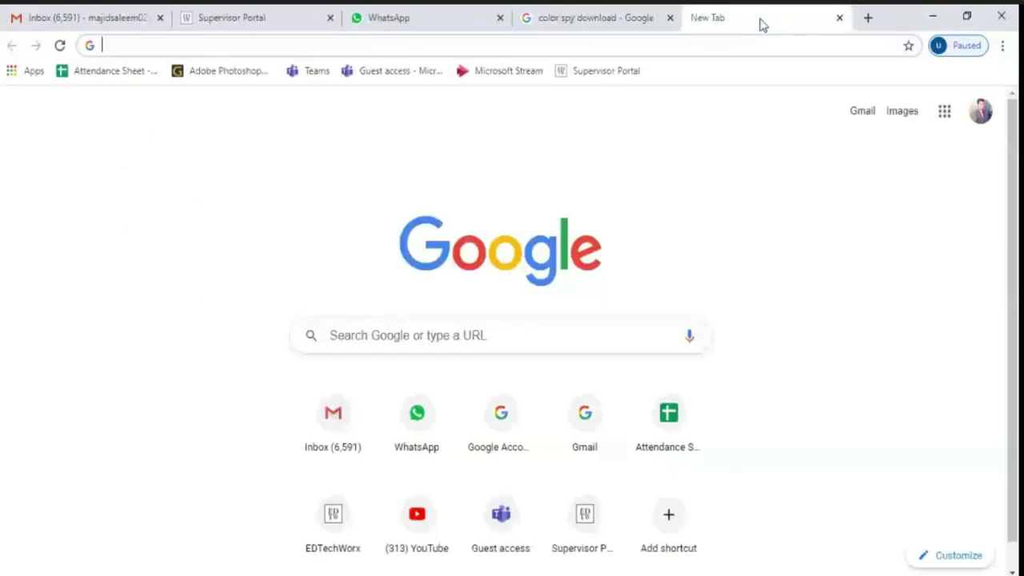
{"action": "left_click", "coordinate": [606, 22]}
{"action": "left_click", "coordinate": [722, 24]}
{"action": "left_click", "coordinate": [524, 24]}
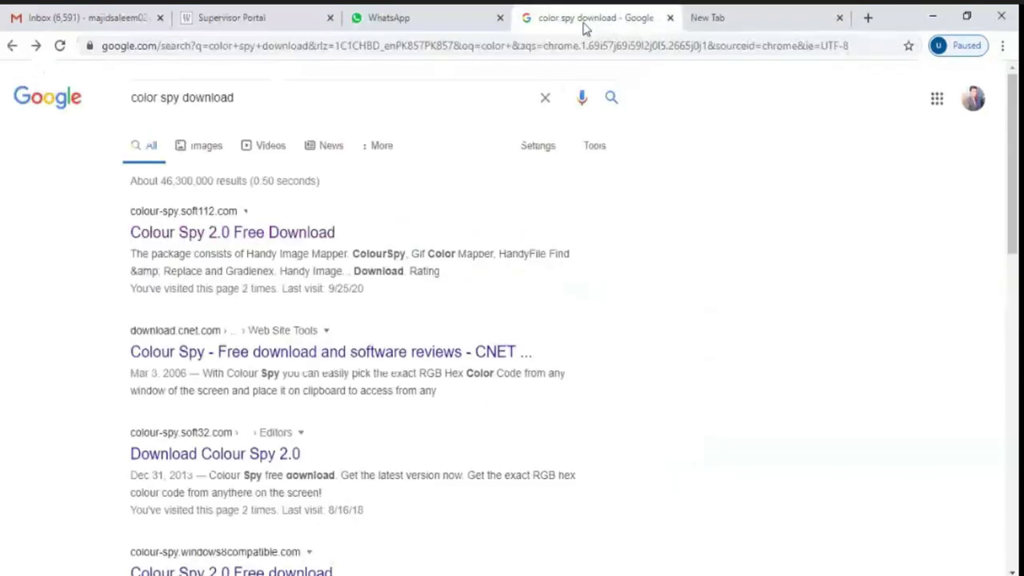